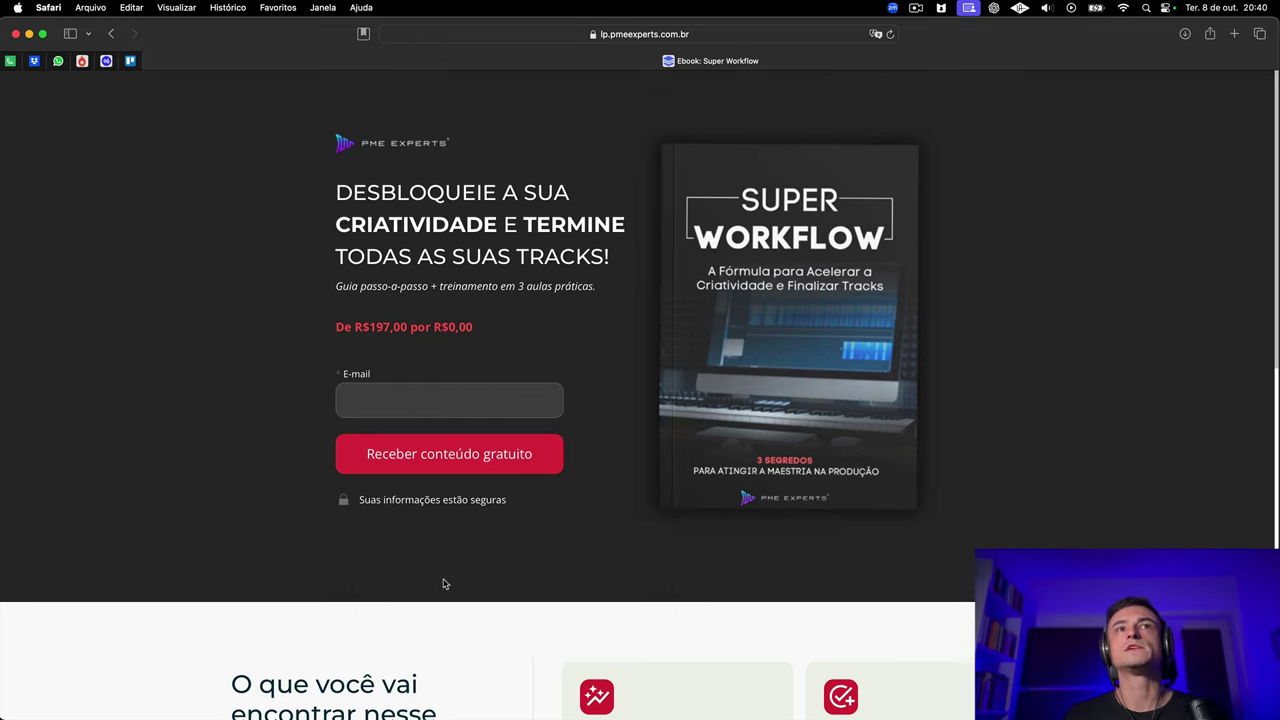
Look through the Super Workflow ebook landing page, including the overview of what the material contains
drag(486, 238, 680, 230)
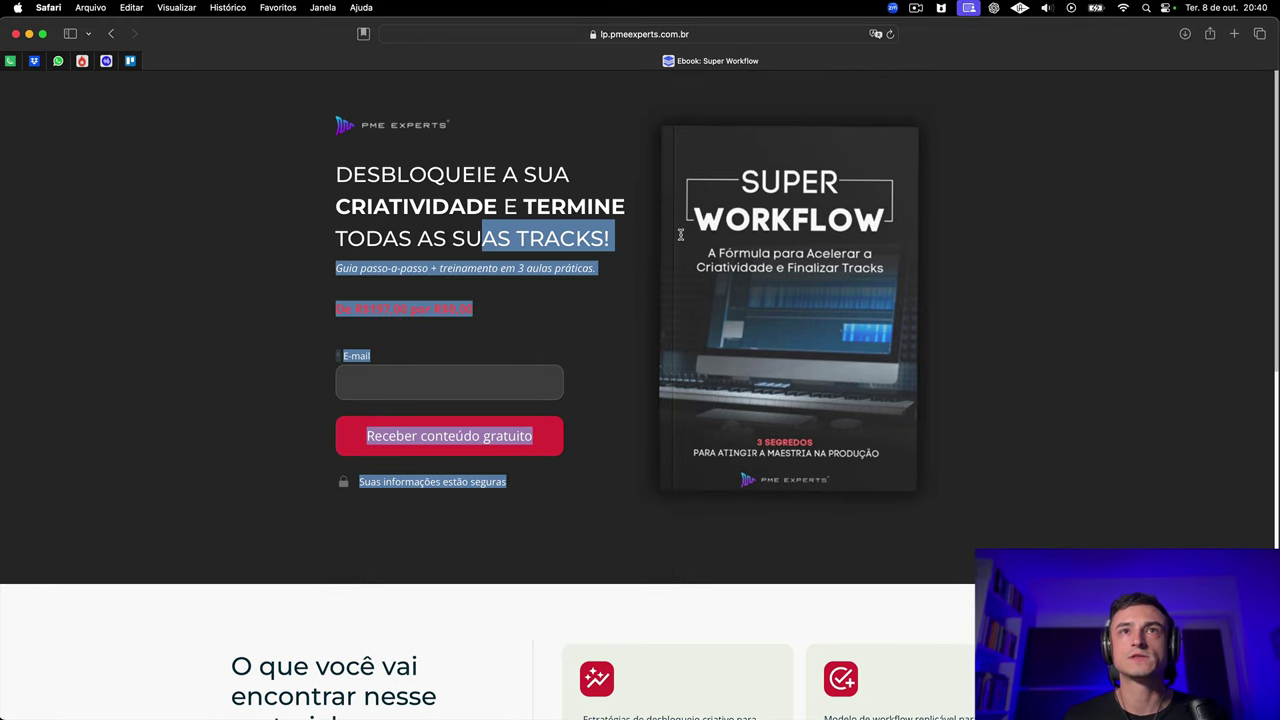
click(690, 238)
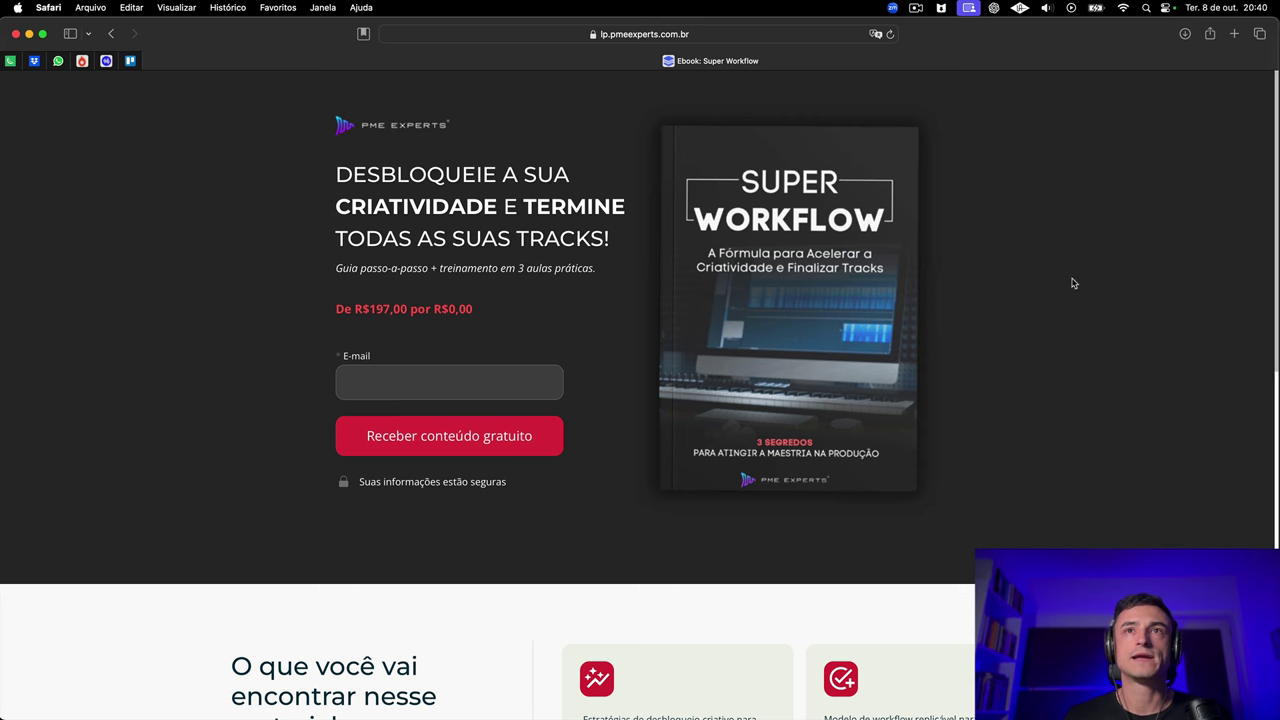
scroll(1070, 283, down, 5)
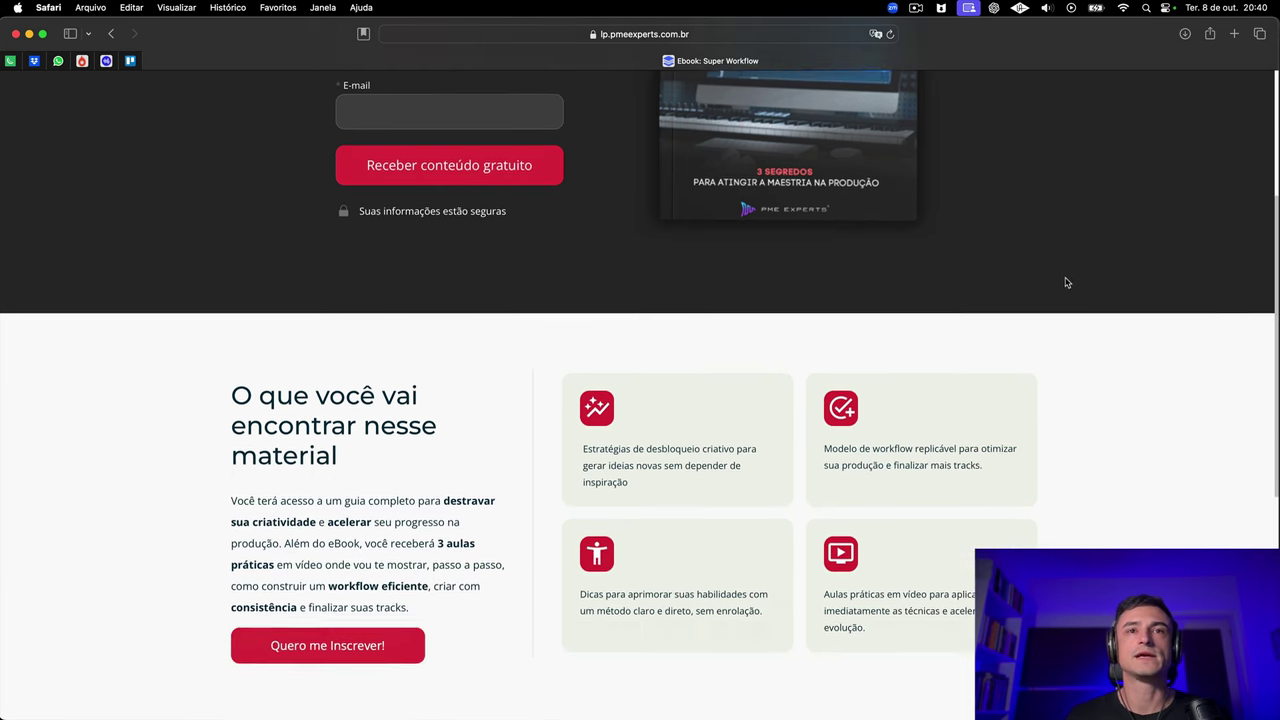
scroll(1066, 283, down, 5)
scroll(1066, 280, up, 10)
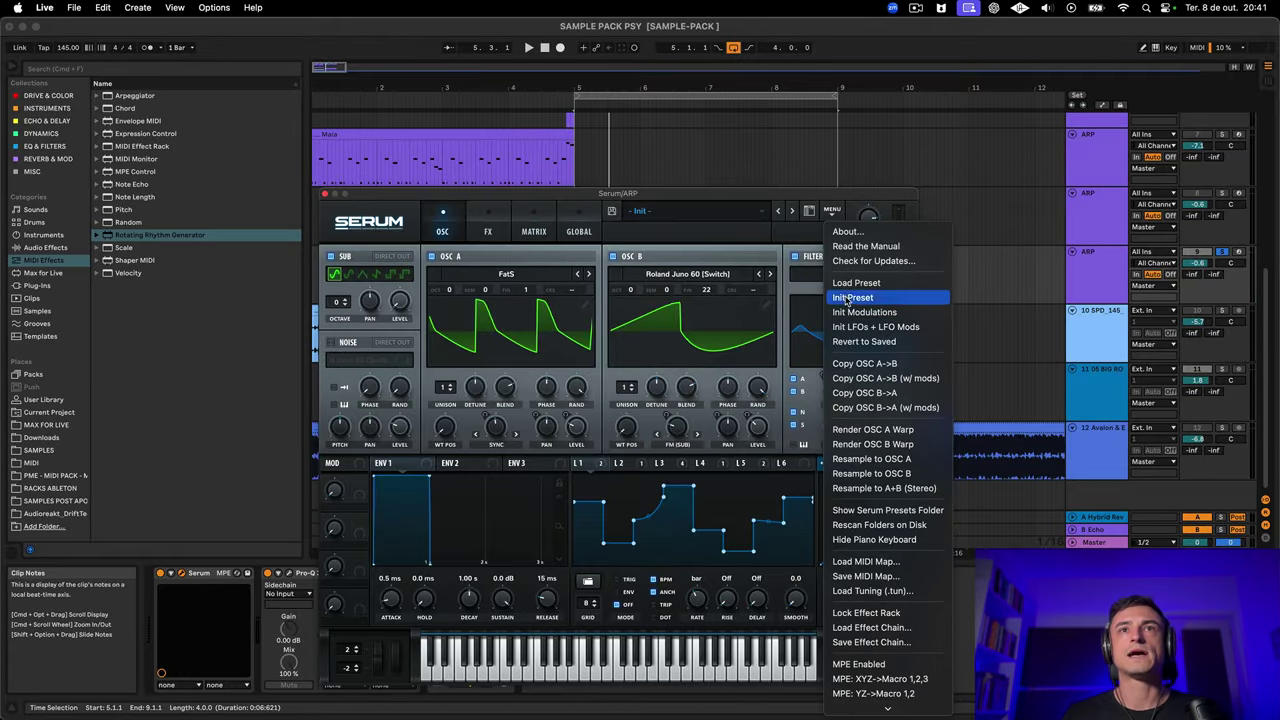
Reset the Serum synth on the ARP track to its Init preset and check the note in the MIDI clip
click(848, 298)
drag(680, 197, 650, 87)
double_click(629, 263)
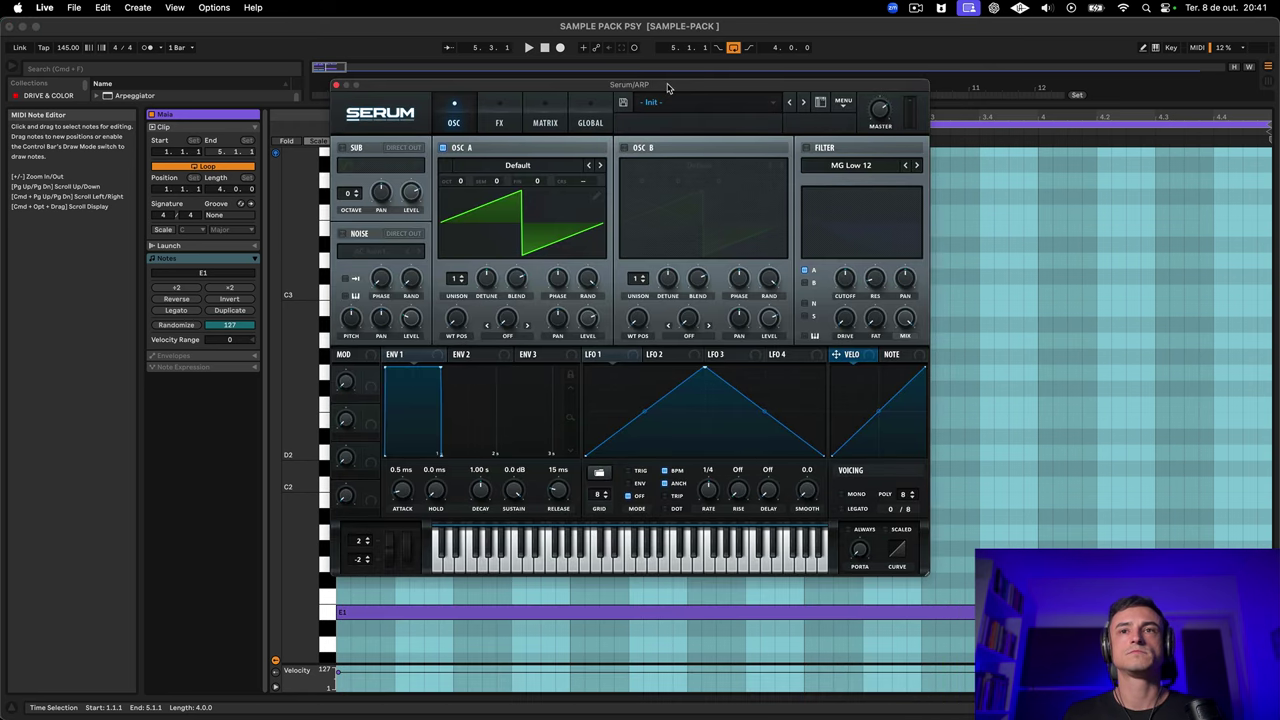
key(shift+Tab)
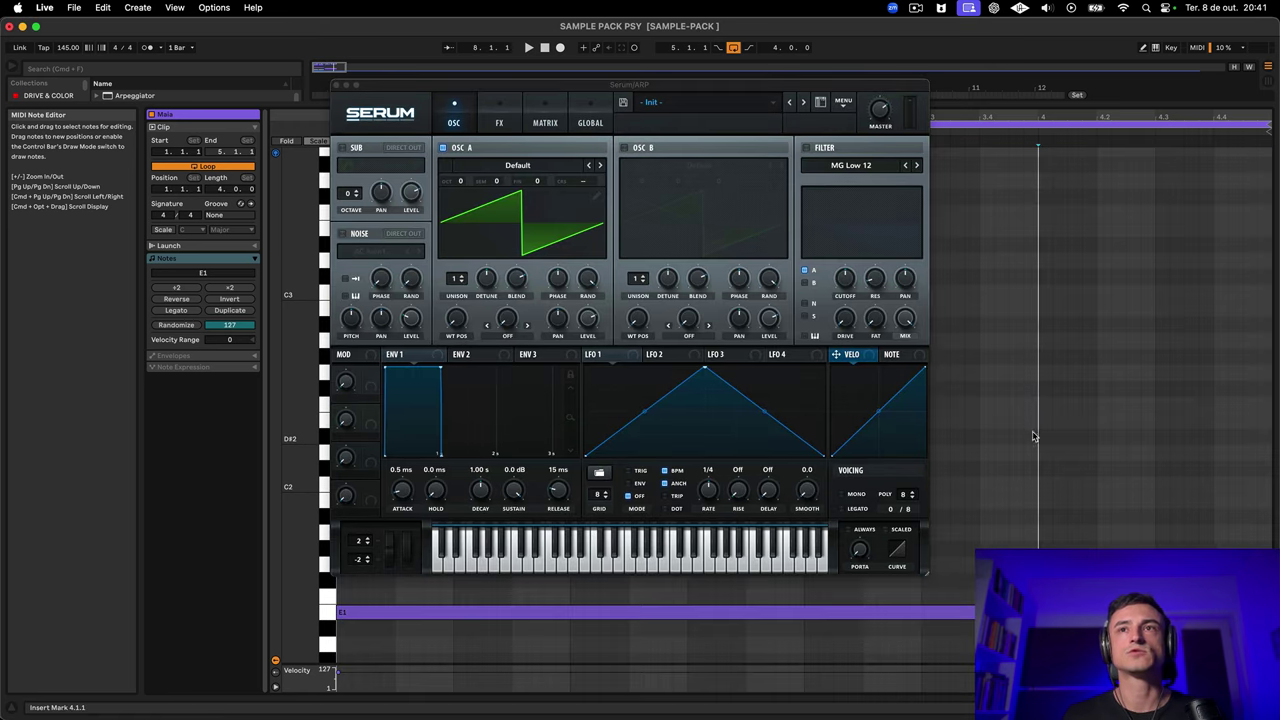
Play the looped section to hear the initialized saw sound
mouse_move(732, 86)
mouse_down()
mouse_move(752, 185)
mouse_move(744, 98)
mouse_up()
key(space)
click(1013, 218)
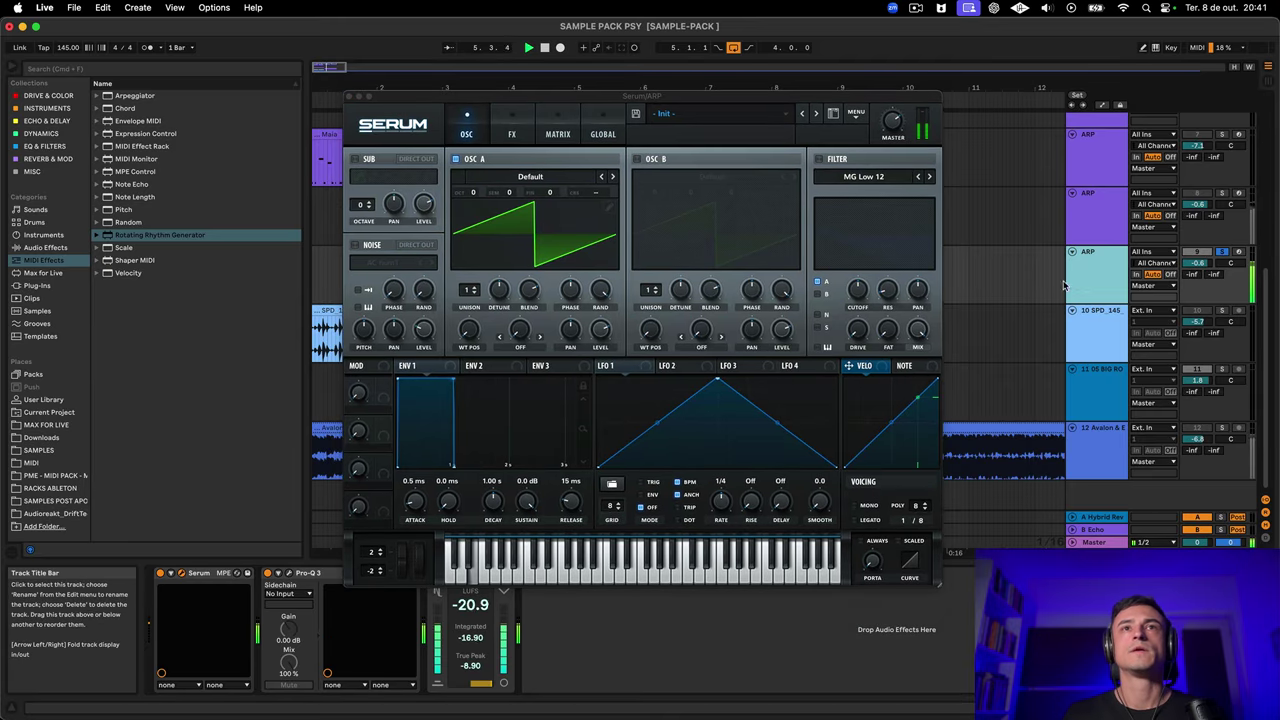
Enable Serum's filter and change its type to Band 12
click(843, 160)
click(930, 178)
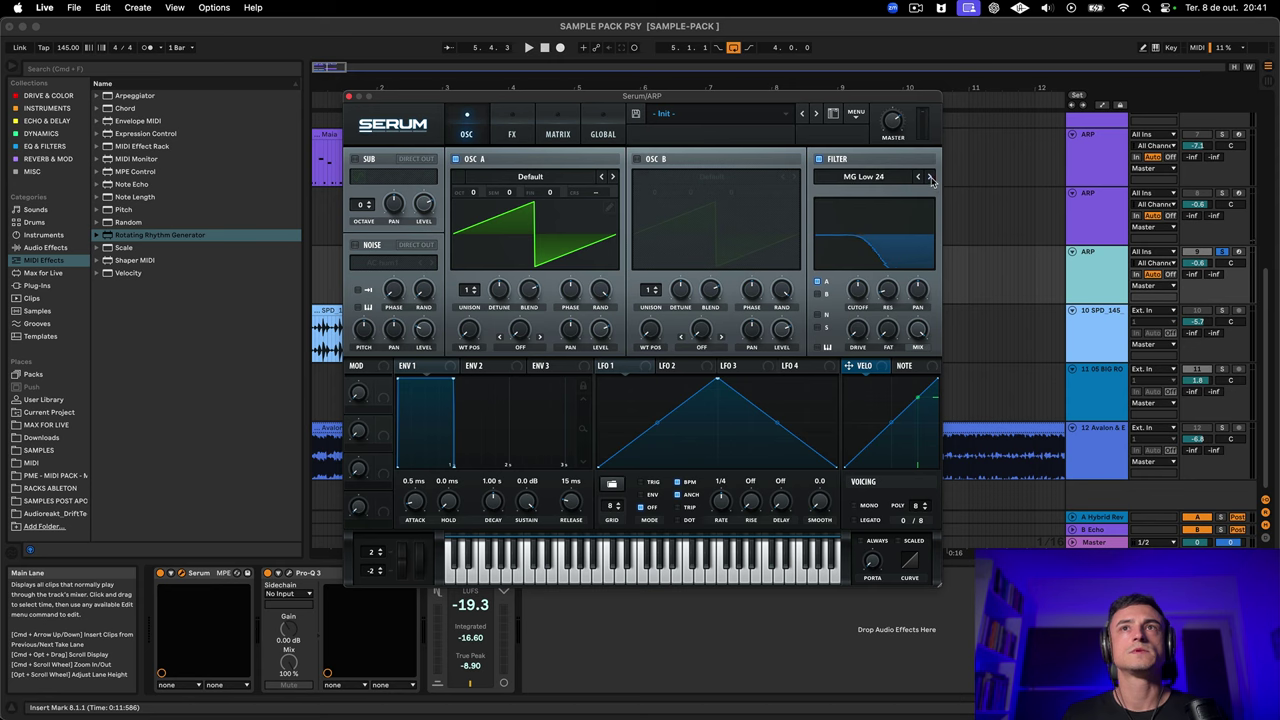
click(930, 178)
click(930, 178)
click(930, 178)
click(930, 178)
click(930, 178)
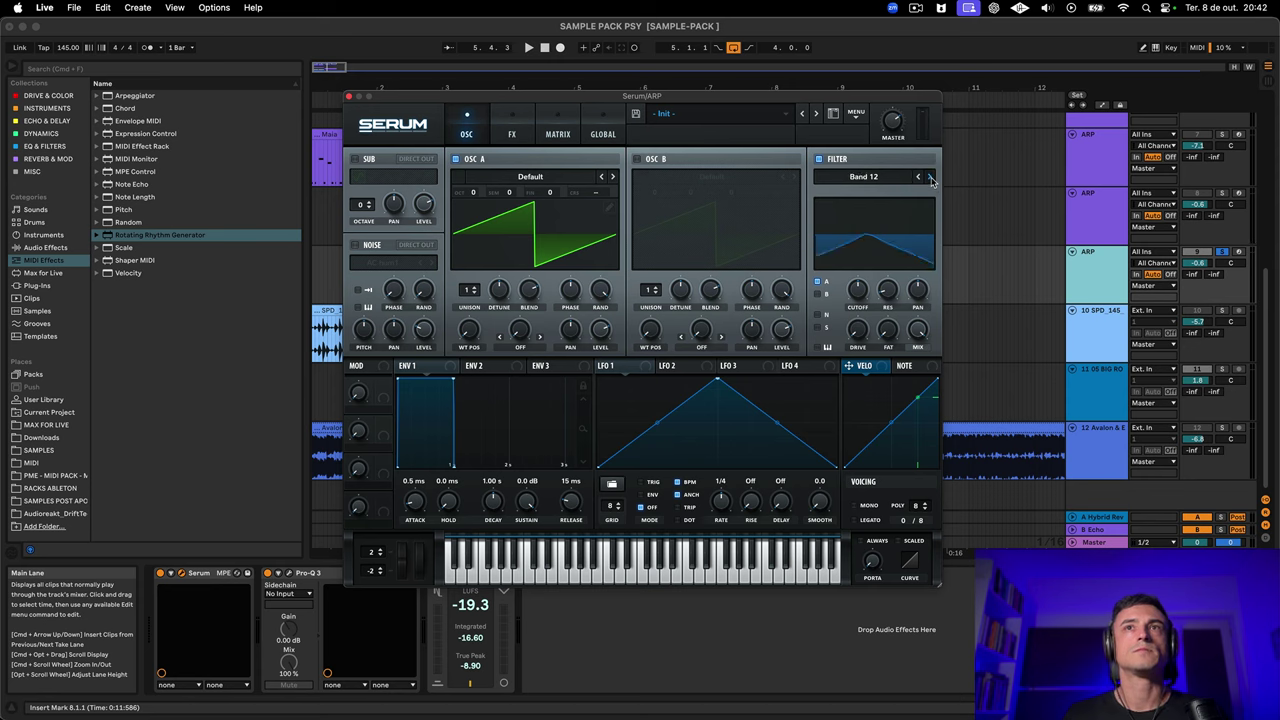
Adjust the resonance and cutoff of the Band 12 filter while auditioning the sound
drag(890, 295, 848, 312)
key(space)
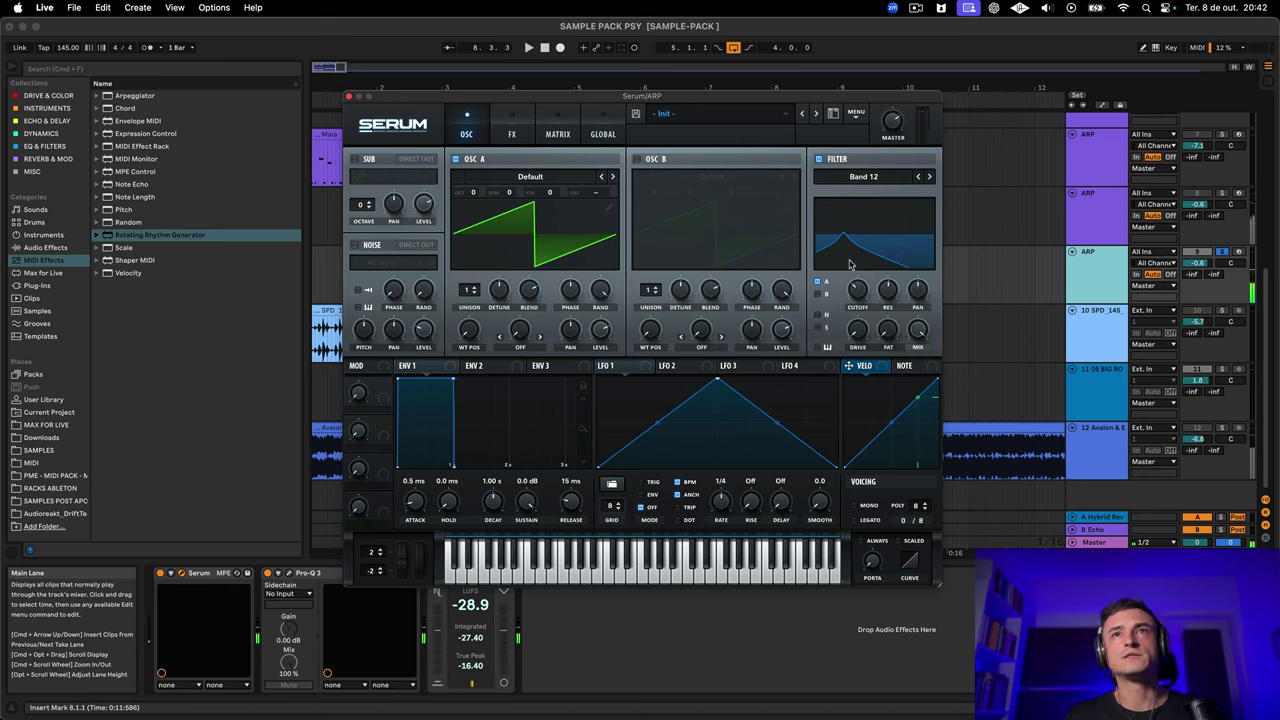
mouse_move(849, 264)
mouse_down()
mouse_move(876, 245)
mouse_move(868, 273)
mouse_up()
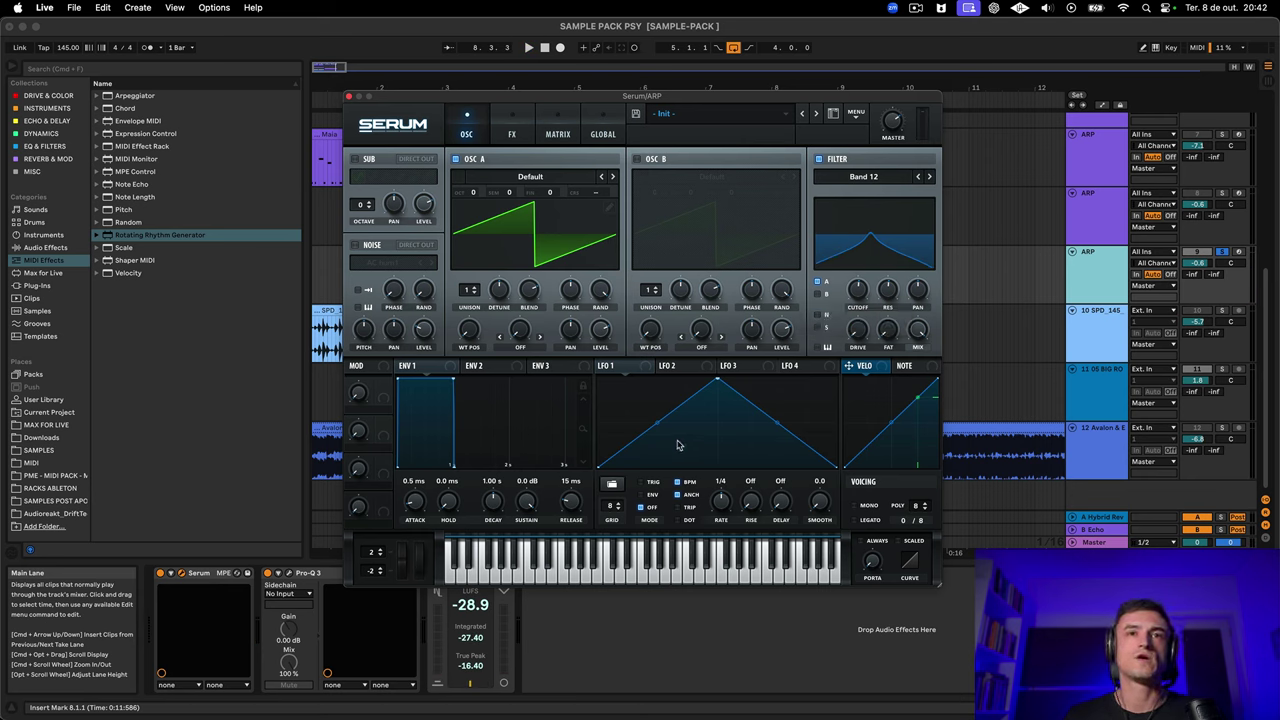
Try a rising staircase shape from the user presets on LFO 1
click(612, 484)
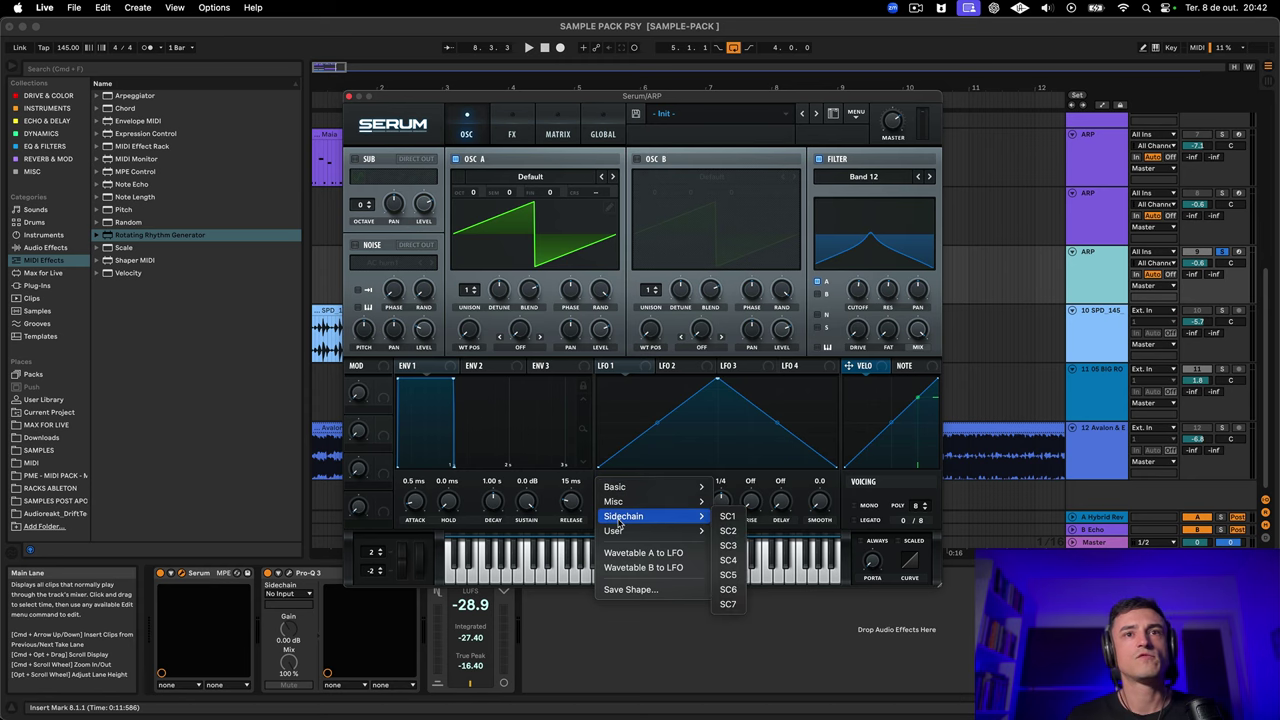
mouse_move(634, 533)
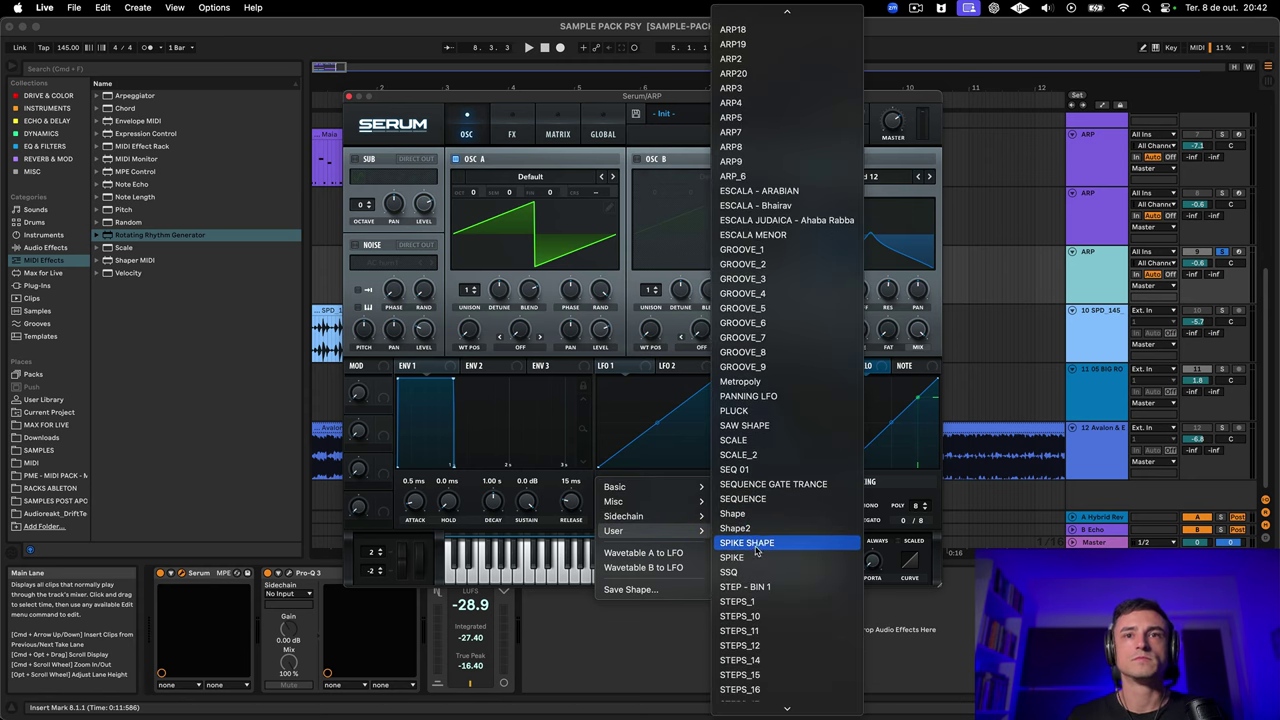
click(763, 615)
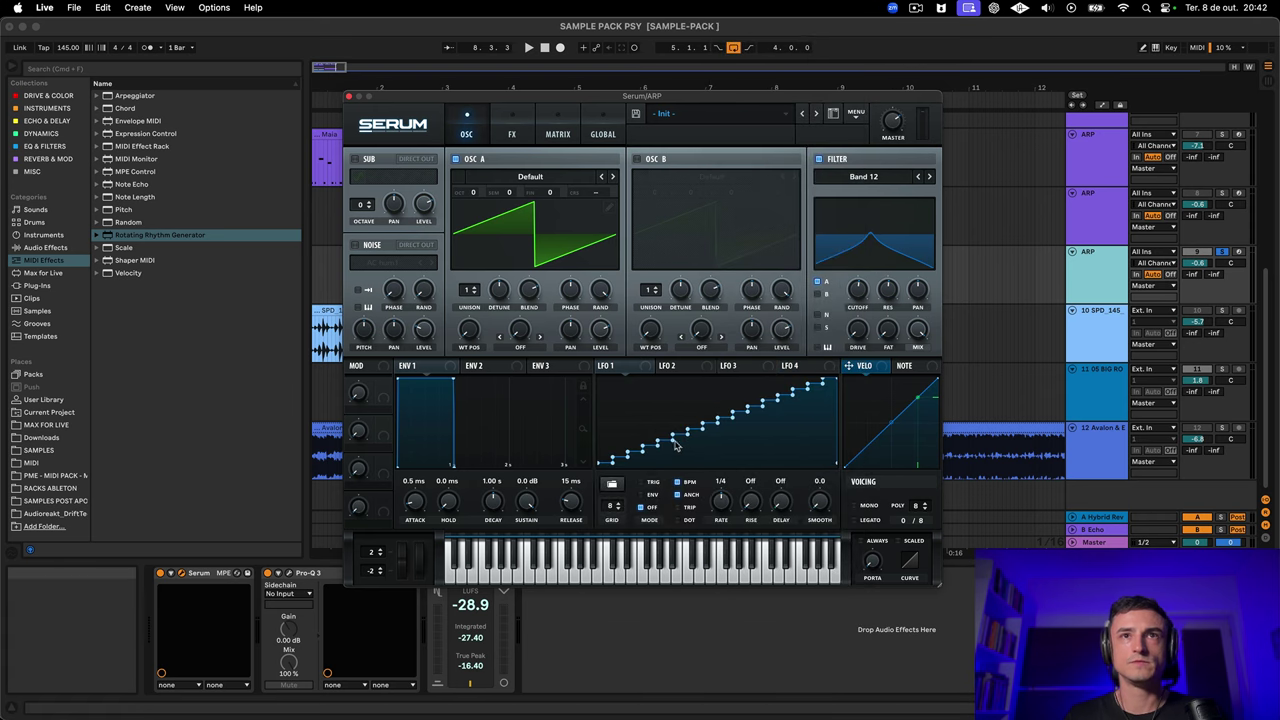
Load the user shape GROOVE_3 into LFO 1
click(616, 484)
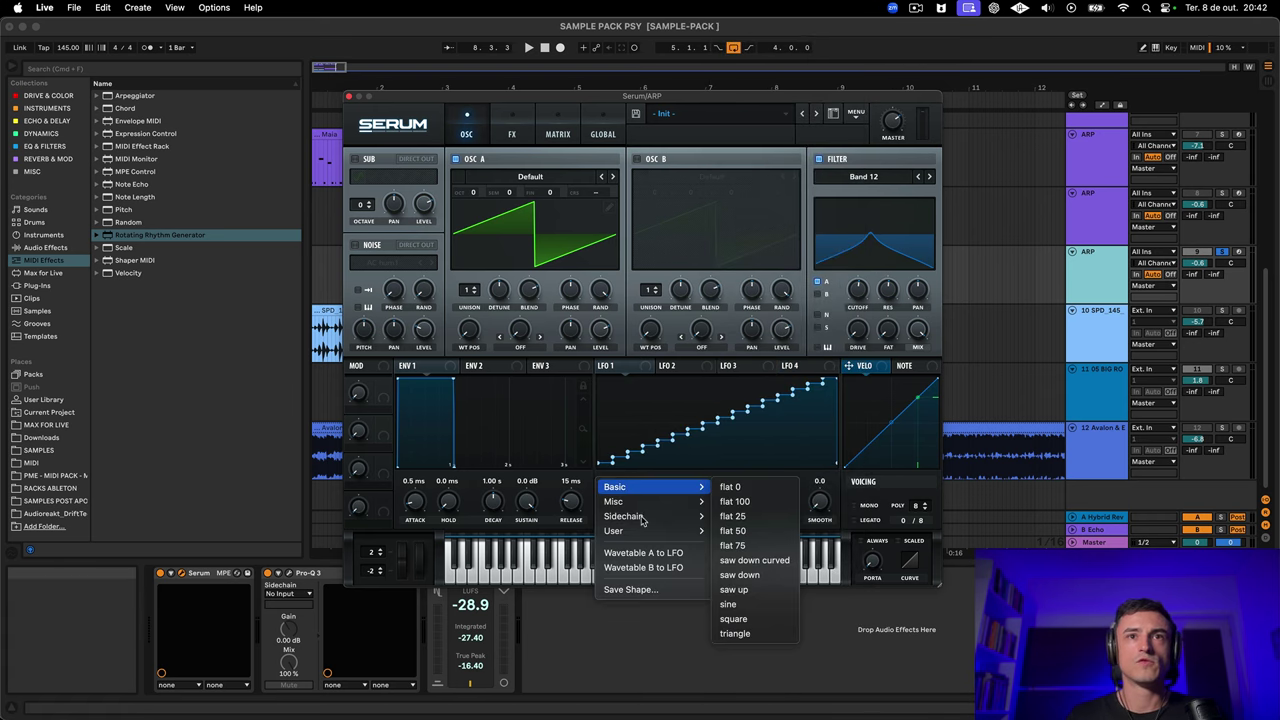
mouse_move(640, 530)
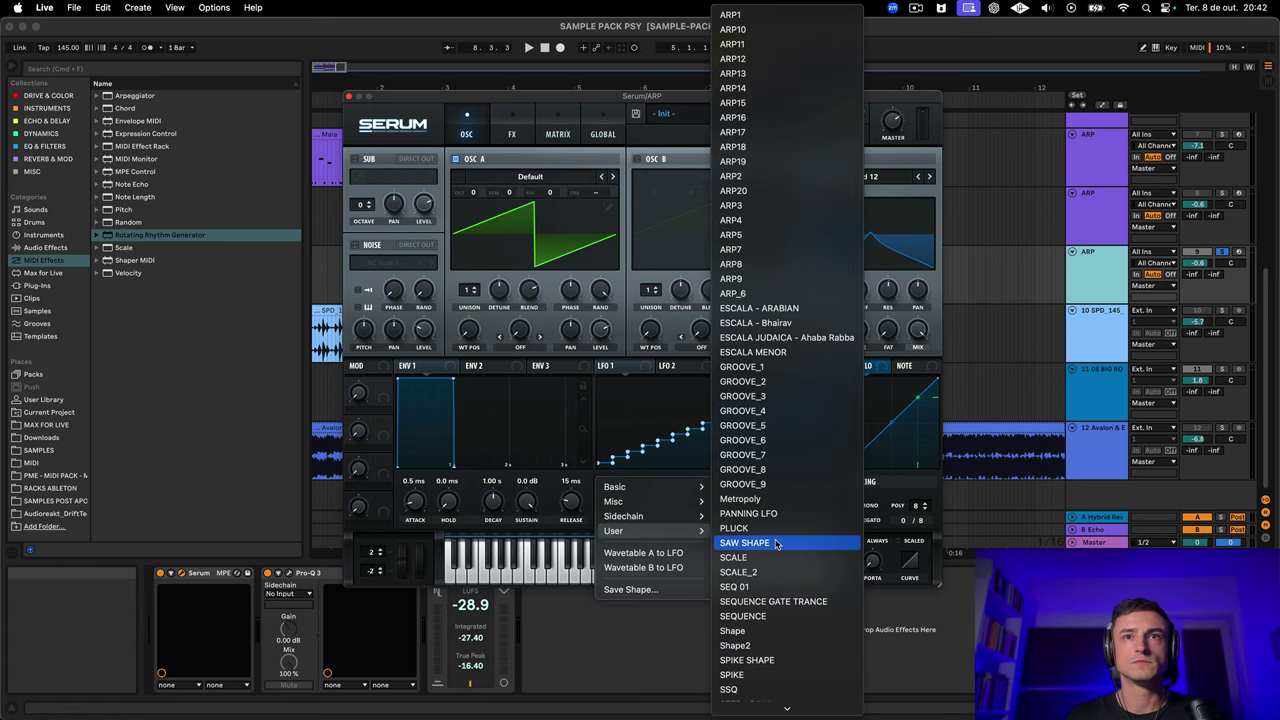
click(762, 396)
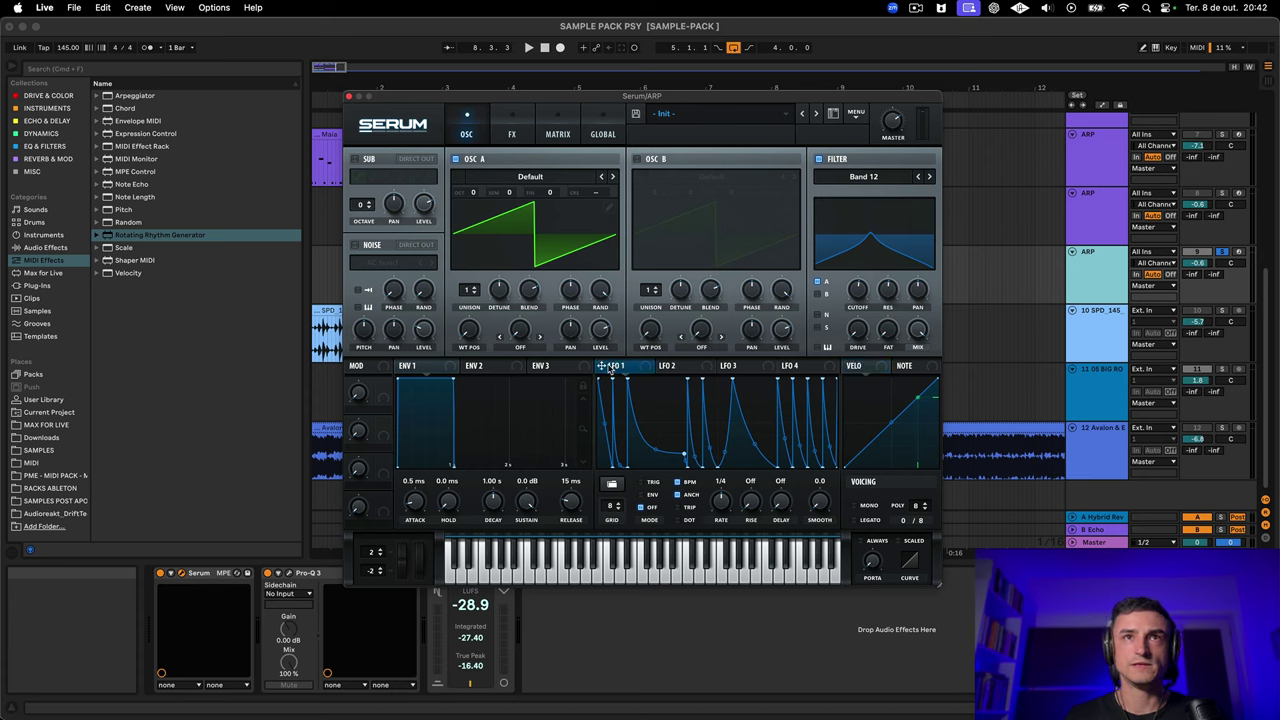
Assign LFO 1 to the filter cutoff, set its rate to one bar and play the result
drag(608, 368, 843, 320)
drag(716, 502, 710, 537)
key(space)
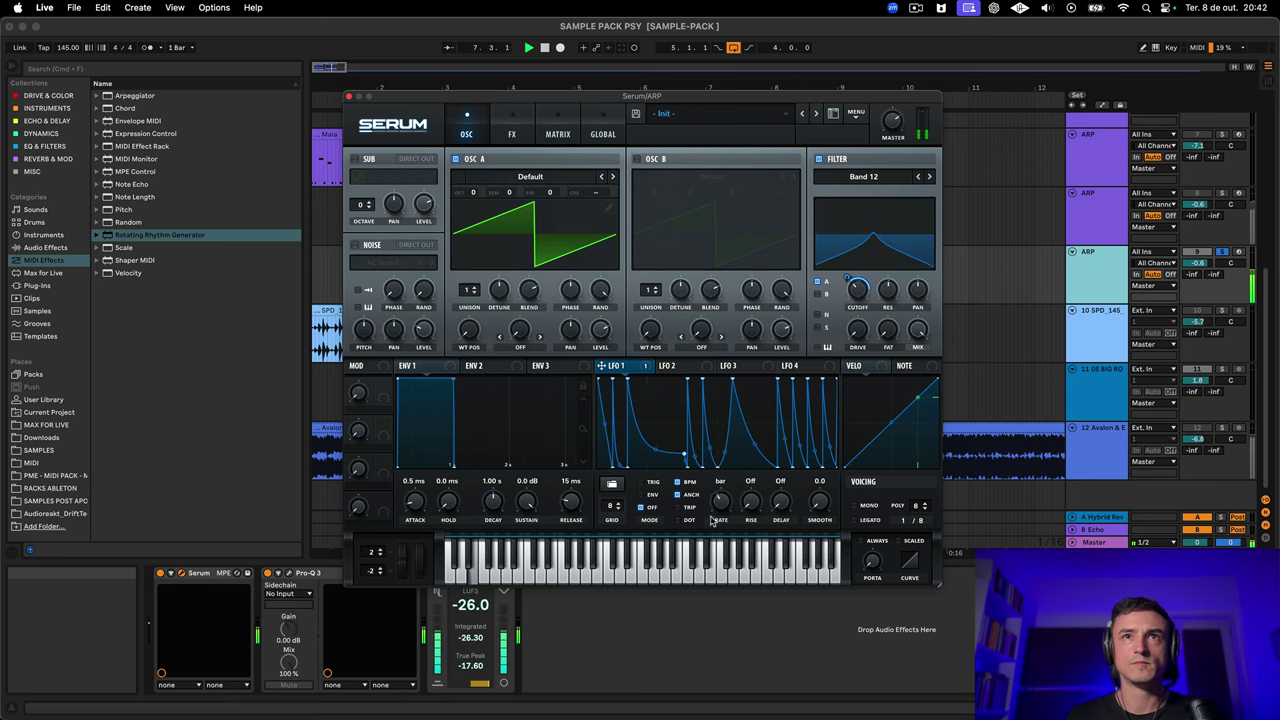
Remove all modulators from the filter cutoff, readjust the cutoff and assign Chaos1 as its modulation source
right_click(858, 285)
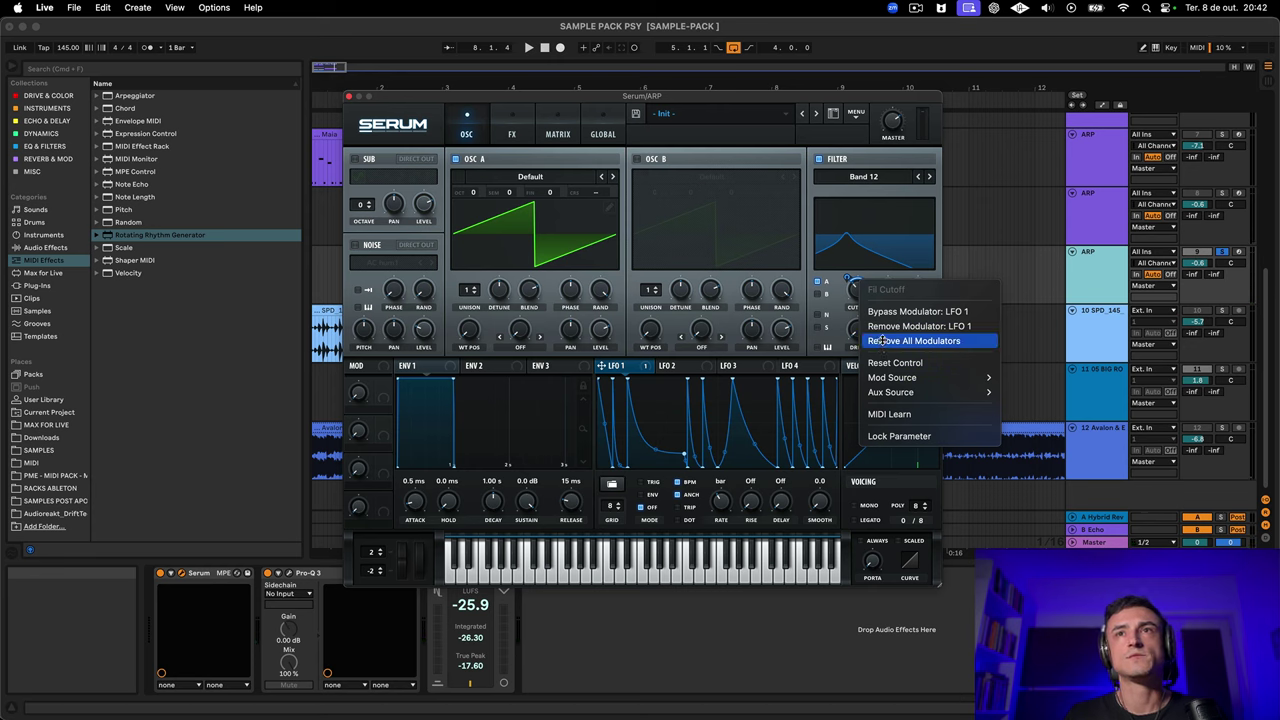
click(880, 341)
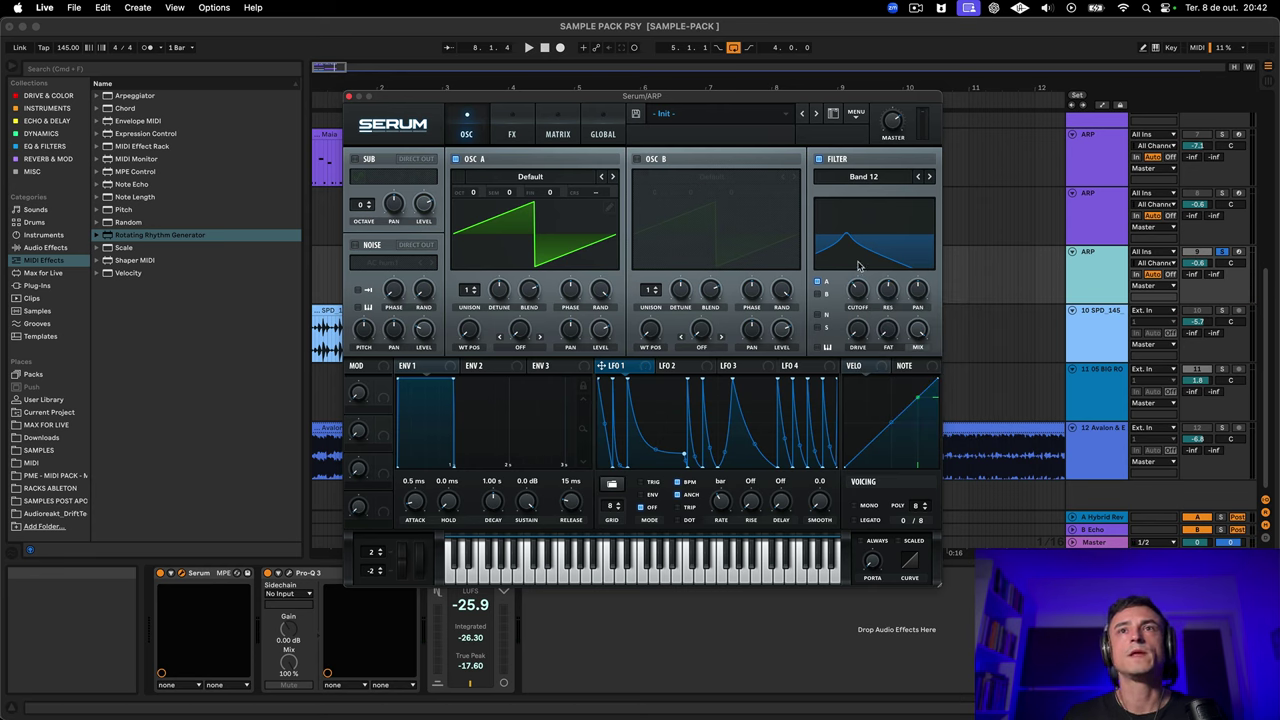
drag(853, 290, 857, 283)
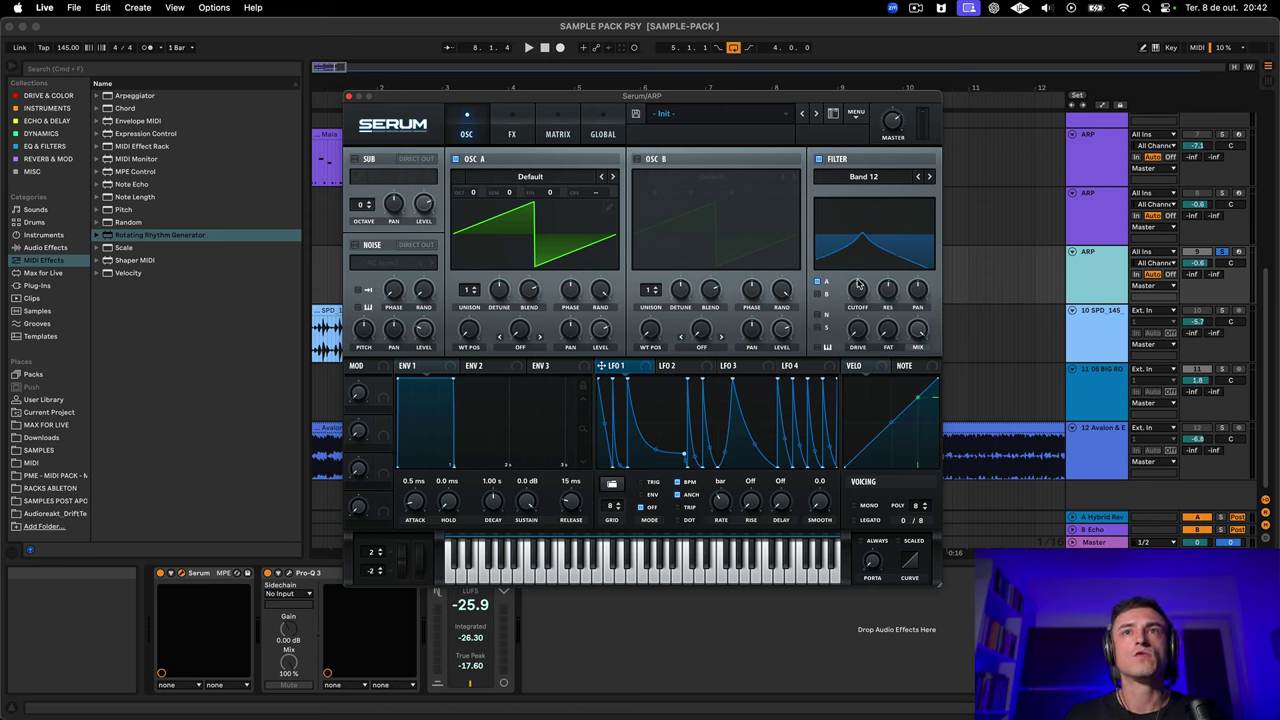
right_click(857, 287)
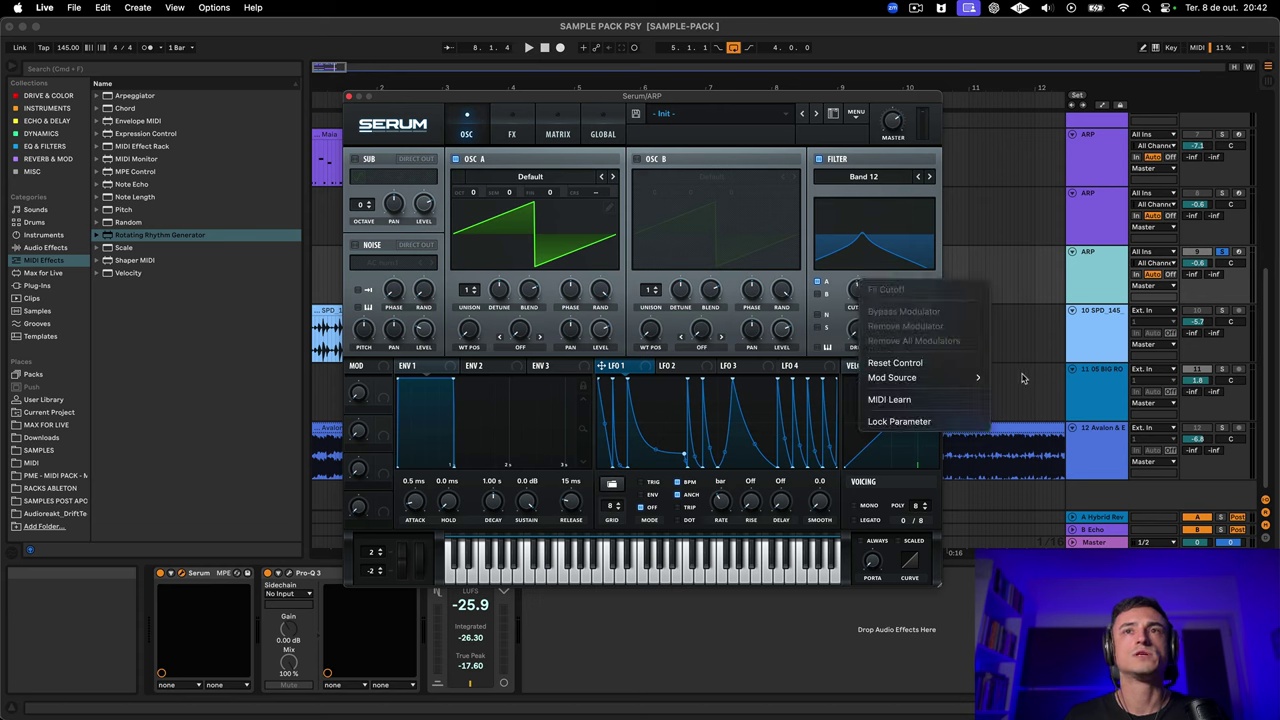
mouse_move(936, 382)
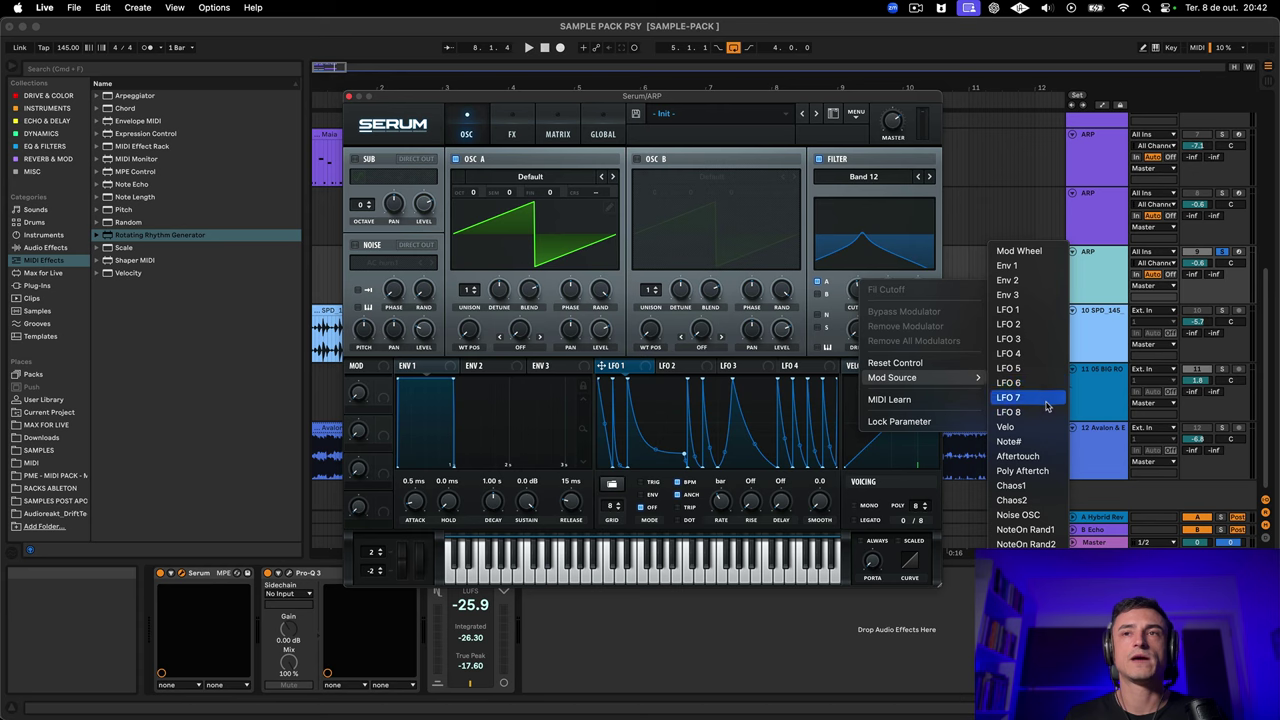
click(1033, 487)
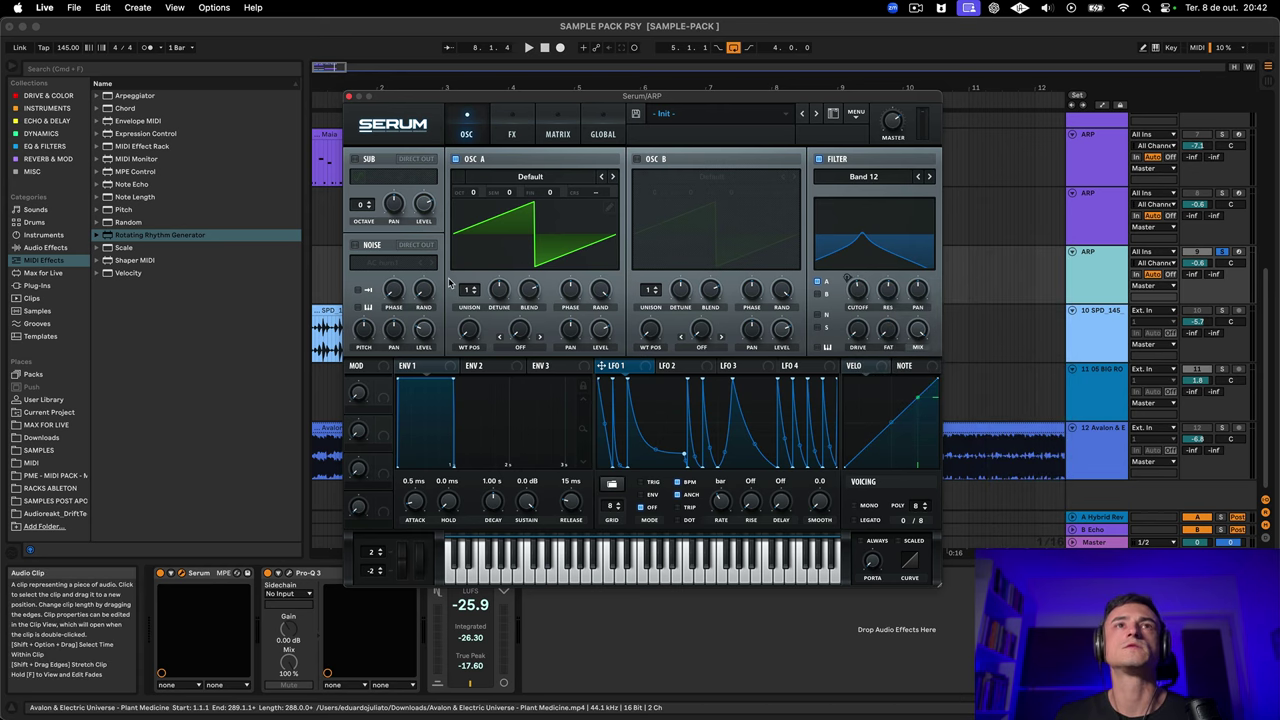
In the global settings, enable Mono for Chaos 1 and set its rate to 1/16
click(510, 132)
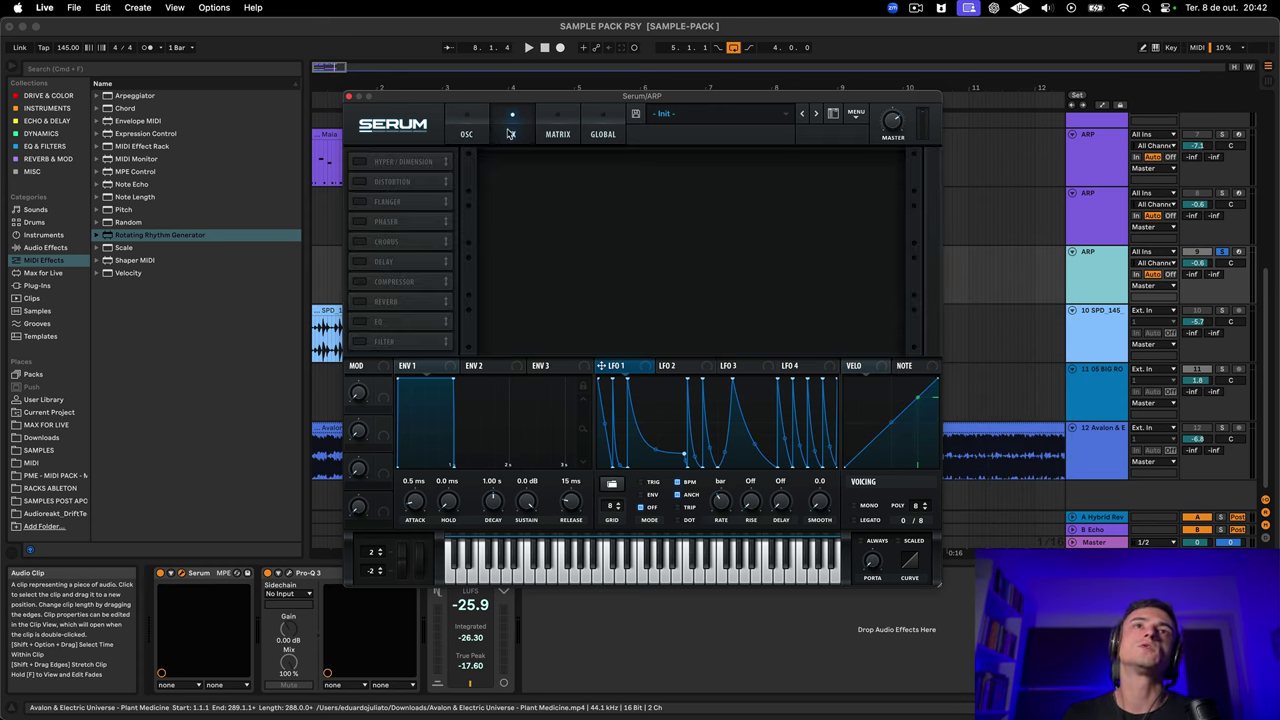
click(575, 137)
click(605, 134)
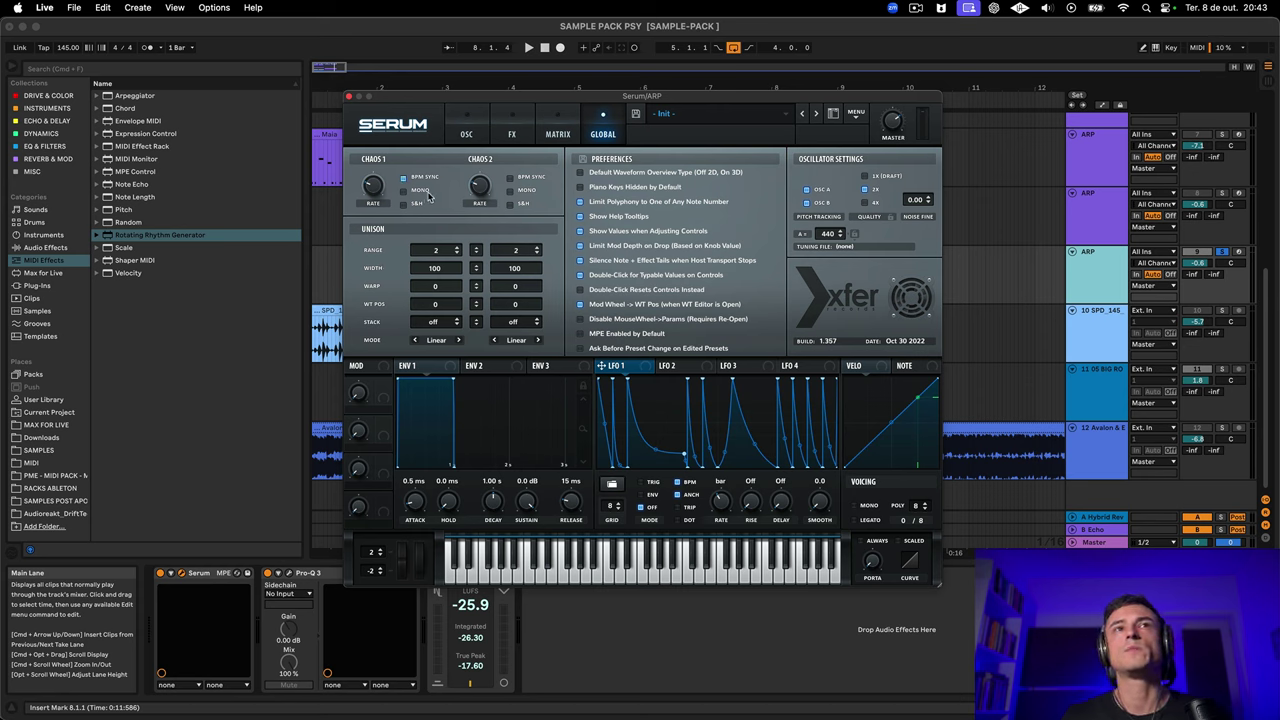
click(404, 192)
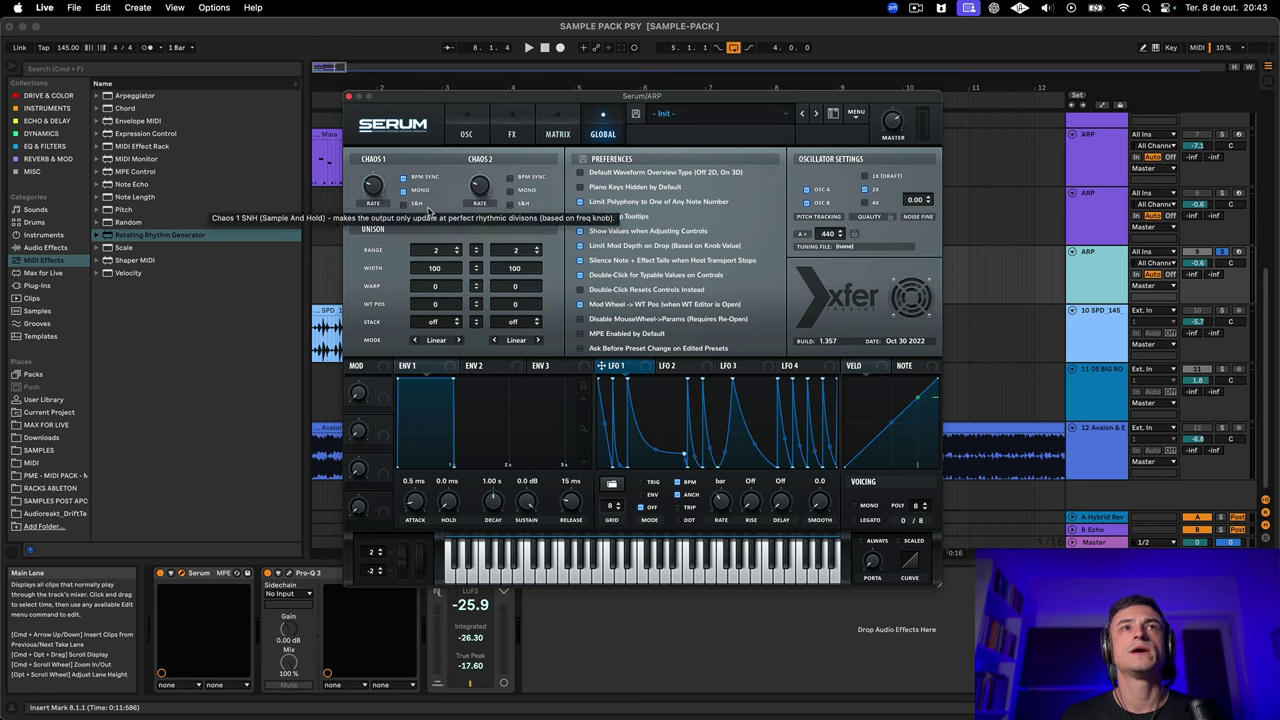
mouse_move(378, 193)
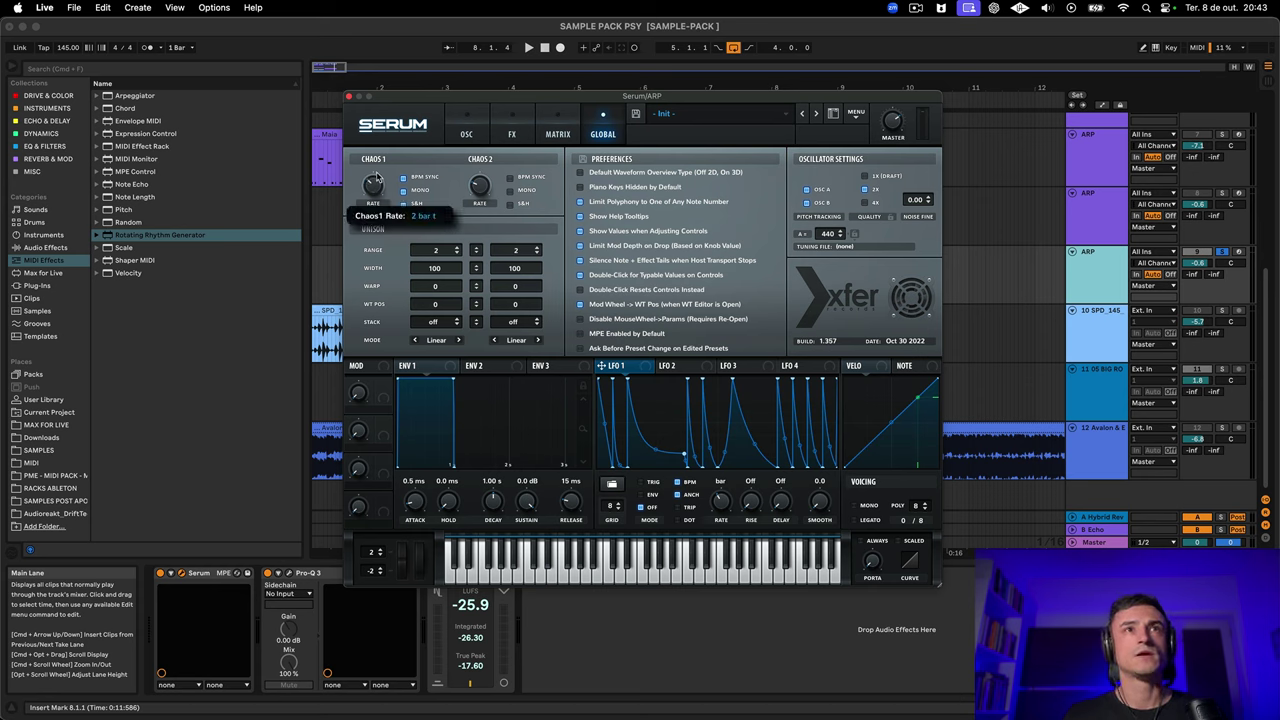
drag(377, 178, 366, 125)
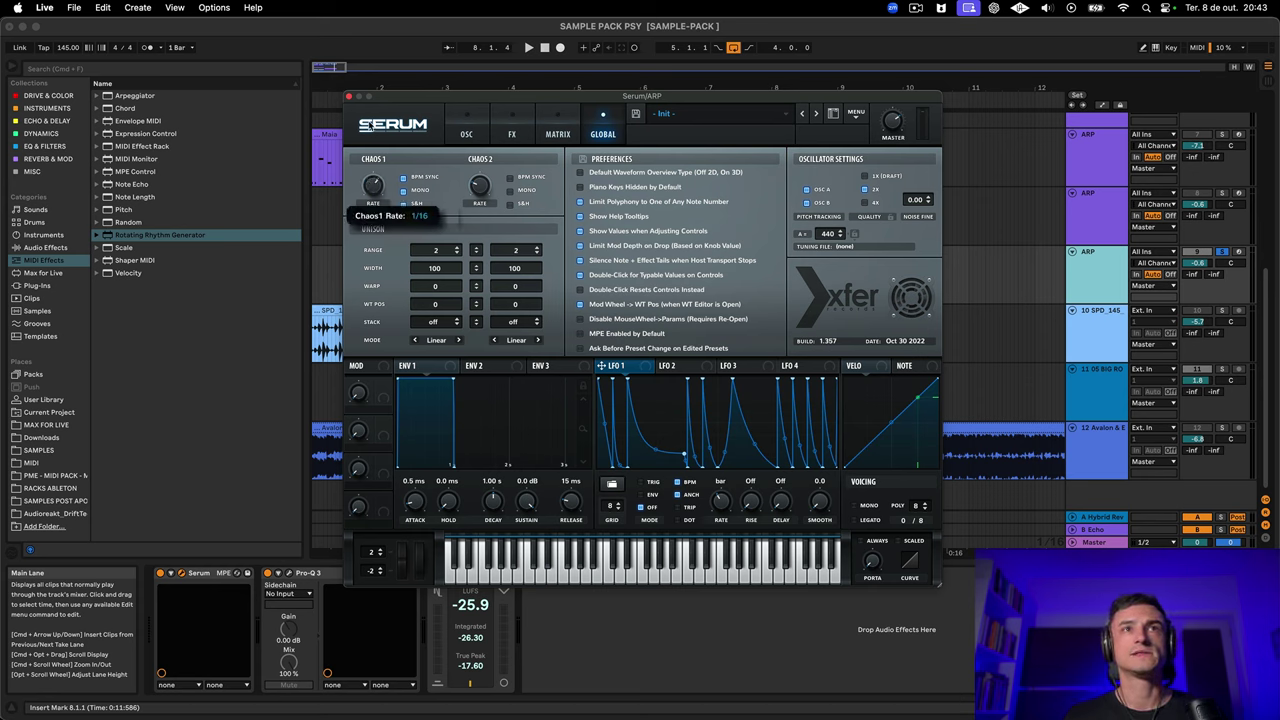
Return to the oscillator view and play the loop to hear Chaos1 modulating the filter cutoff
click(479, 133)
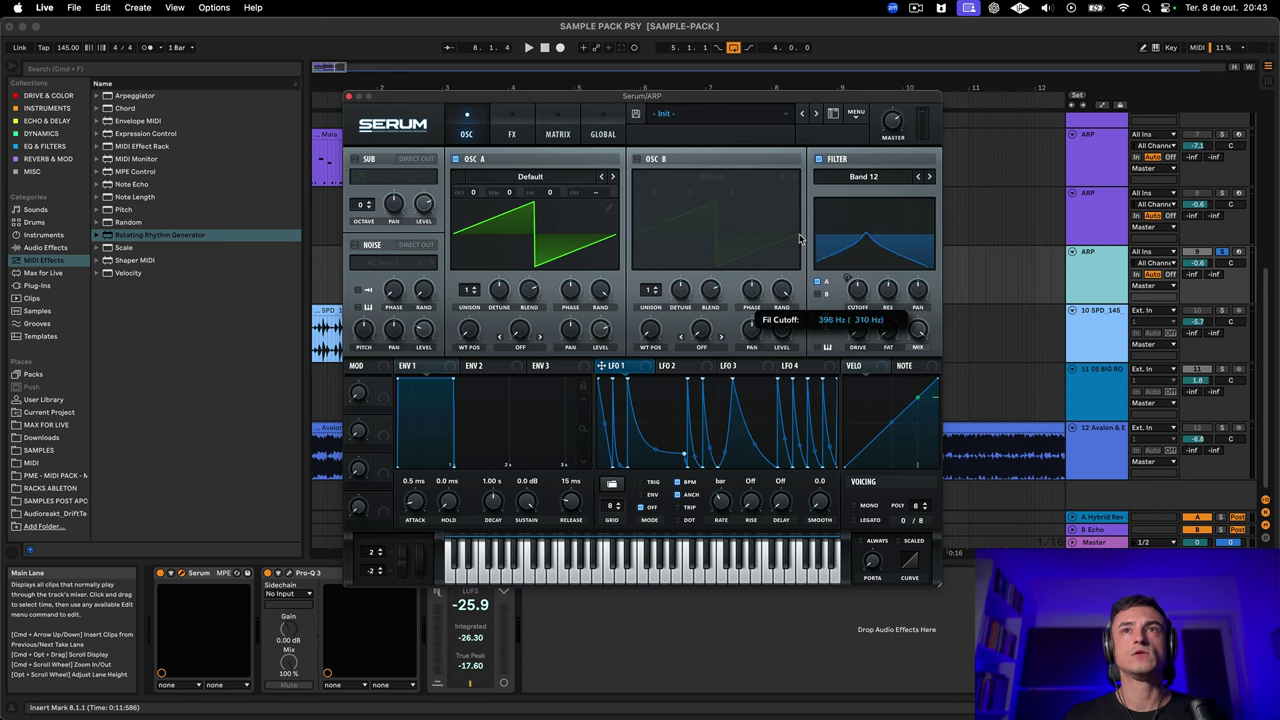
key(space)
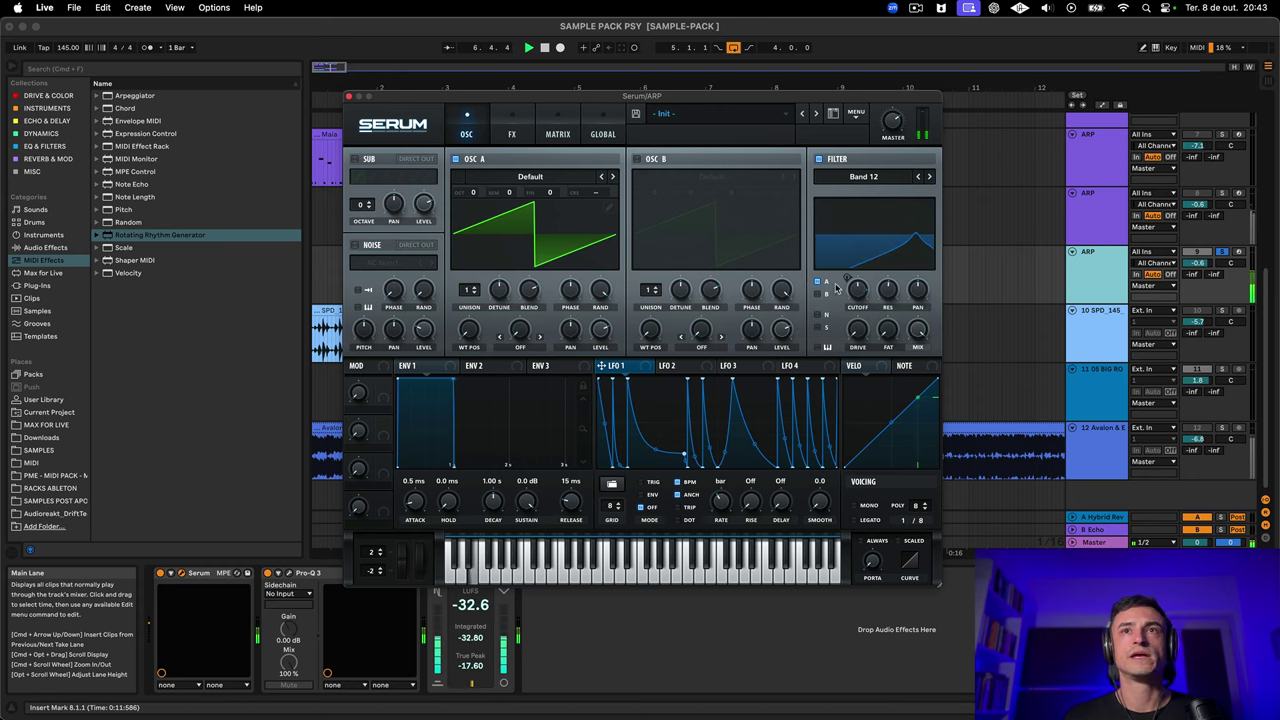
mouse_move(850, 301)
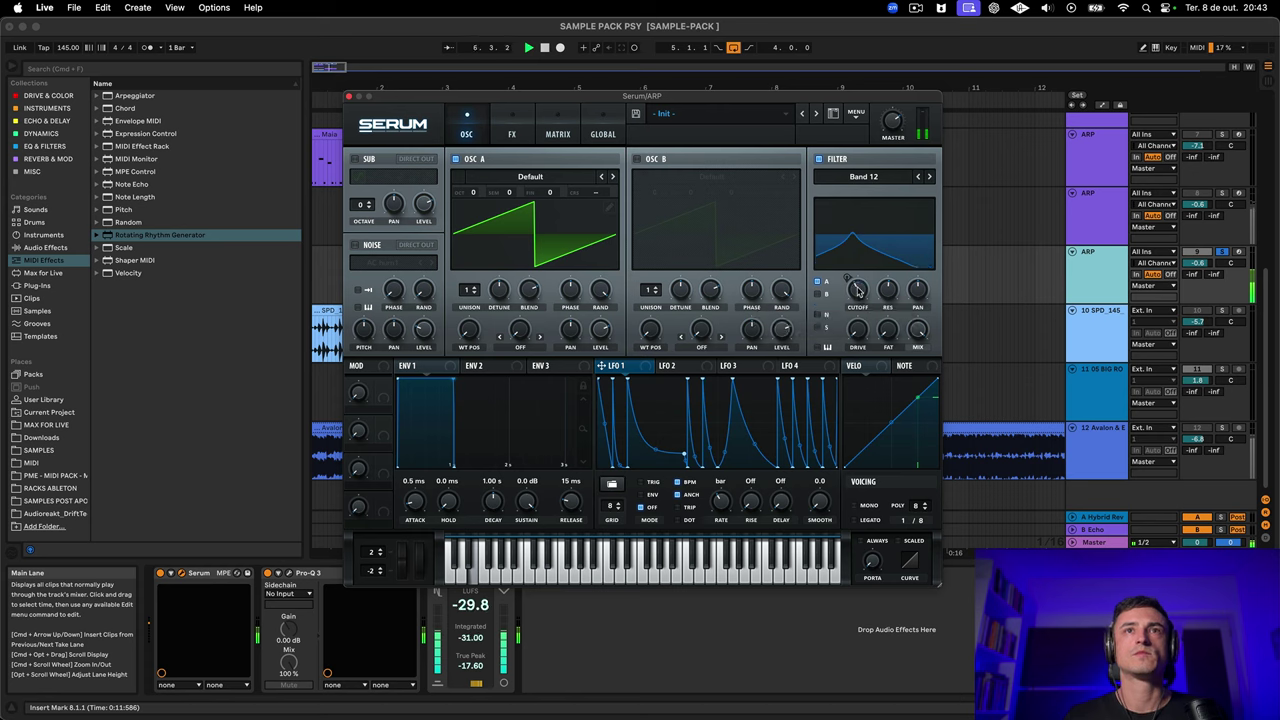
Slightly reduce the Chaos1 modulation amount on the filter cutoff in the modulation matrix and audition the result
click(560, 136)
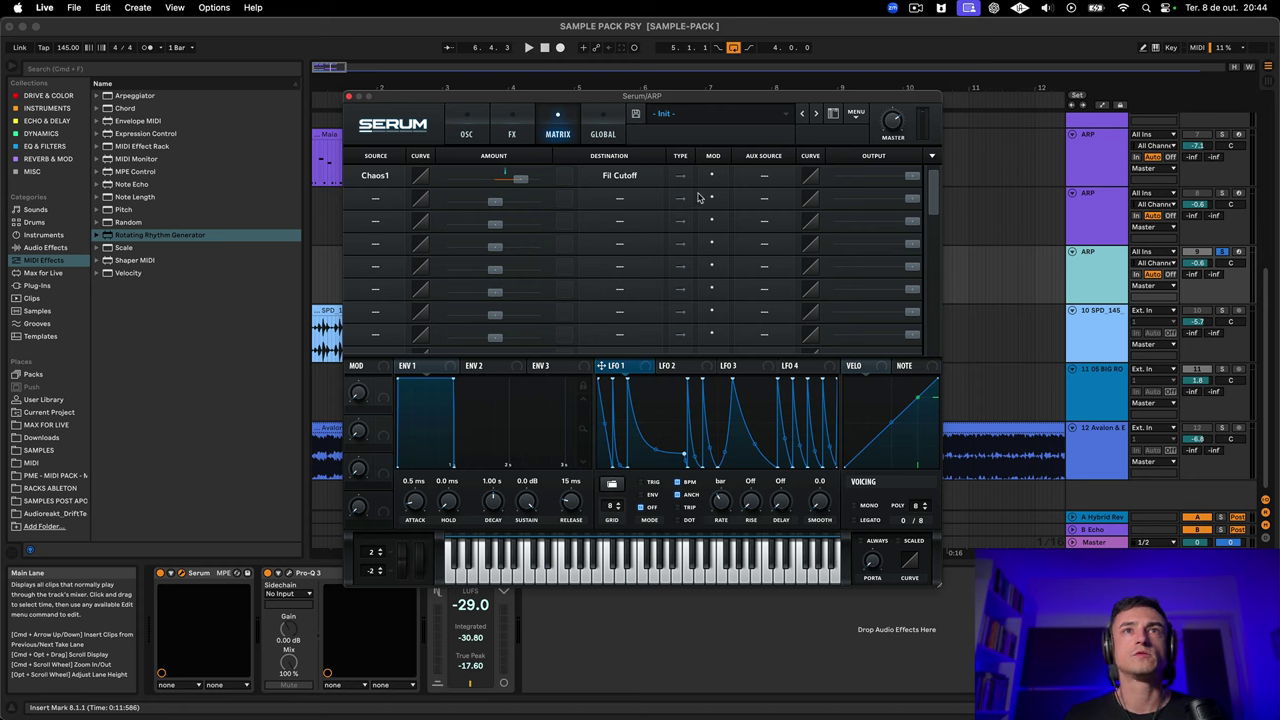
mouse_move(520, 180)
mouse_down()
mouse_move(555, 182)
mouse_move(515, 183)
mouse_up()
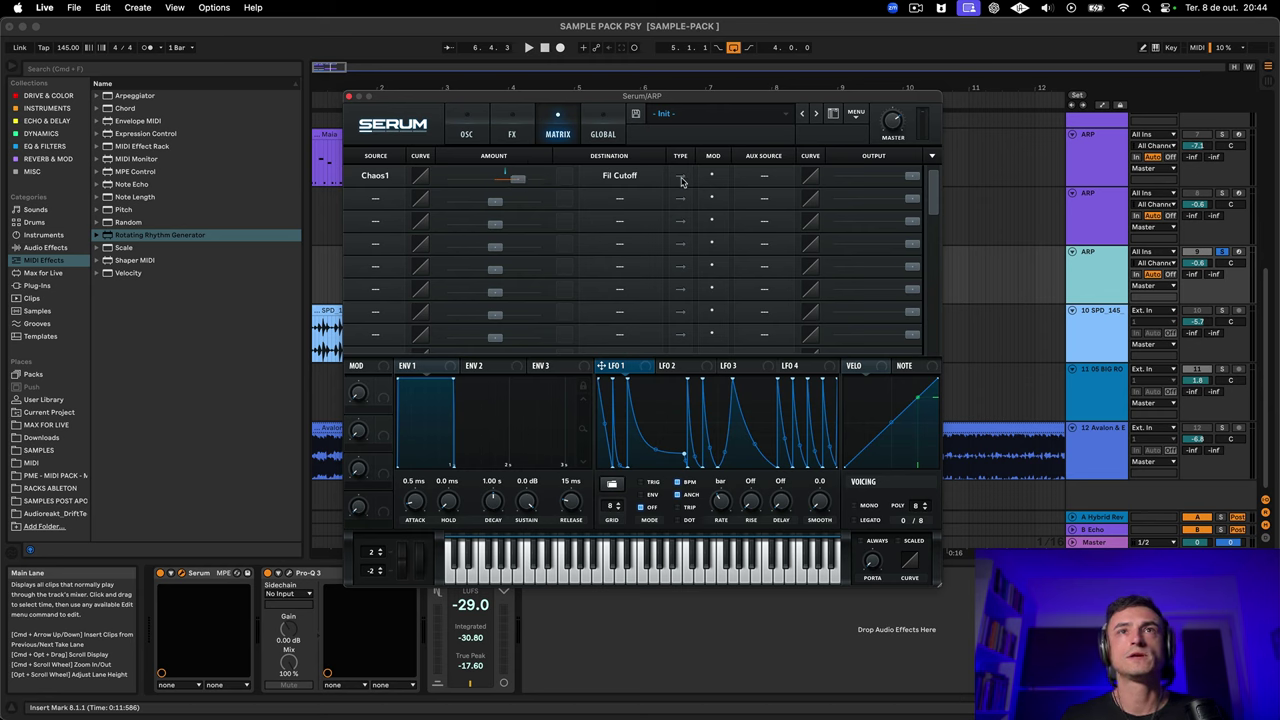
click(489, 137)
key(space)
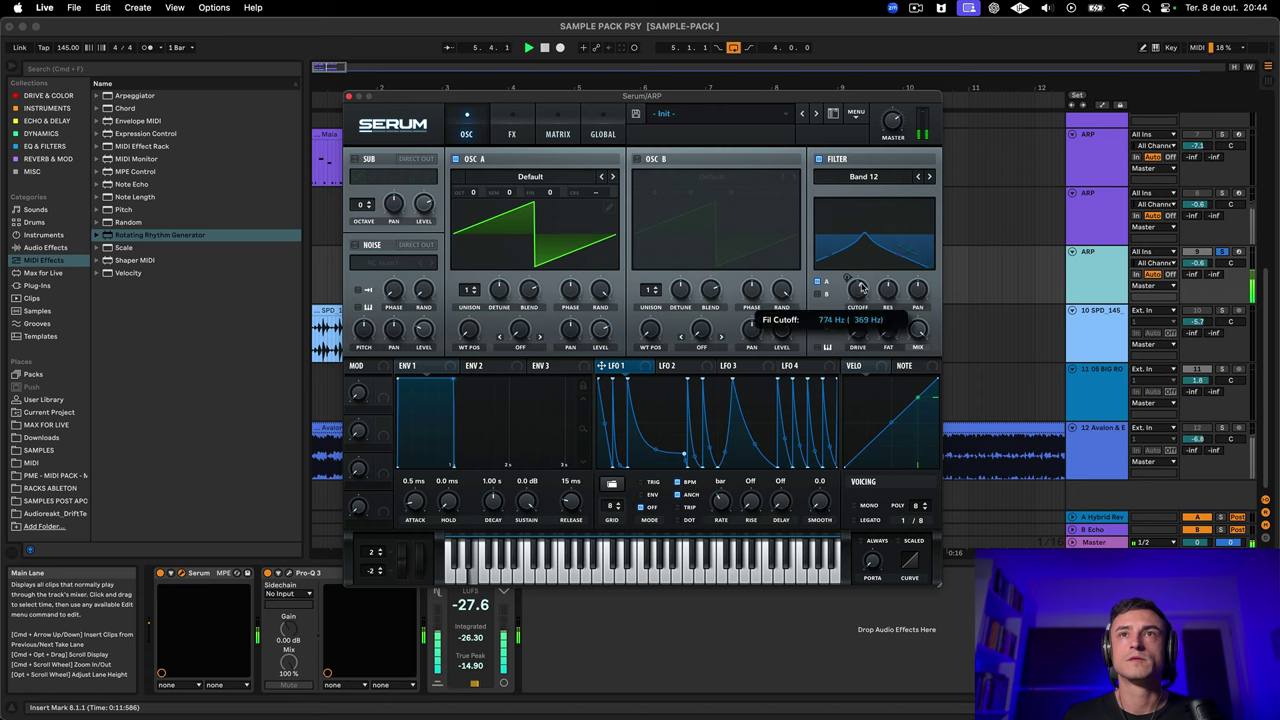
Fine-tune the filter cutoff, then assign LFO 1 to the filter resonance with a 2 bar rate and adjust its modulation amount
drag(857, 291, 858, 293)
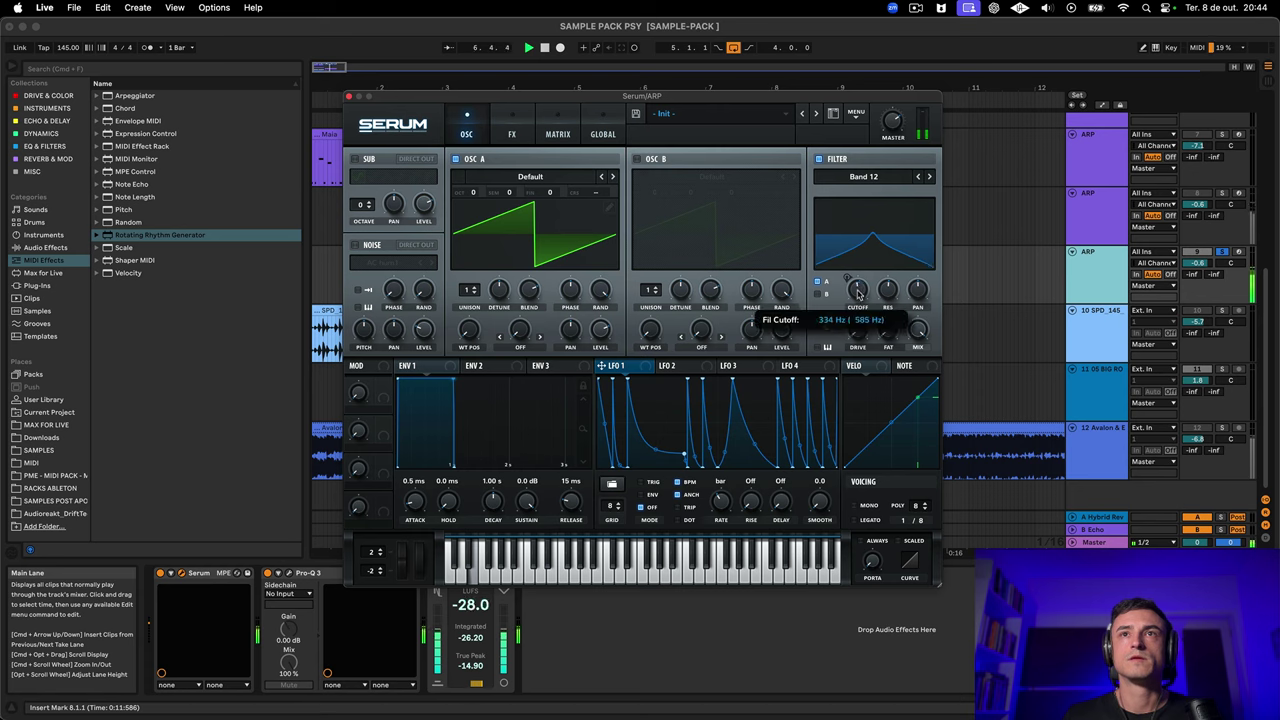
key(space)
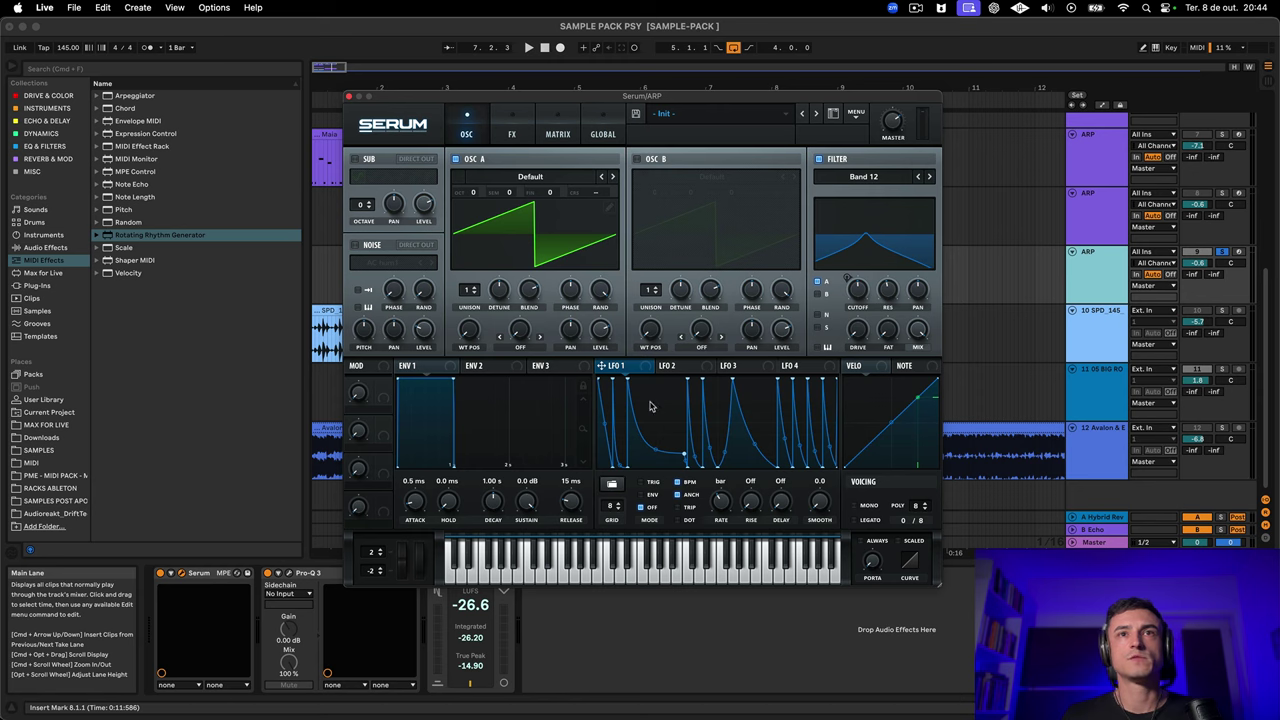
drag(614, 370, 905, 294)
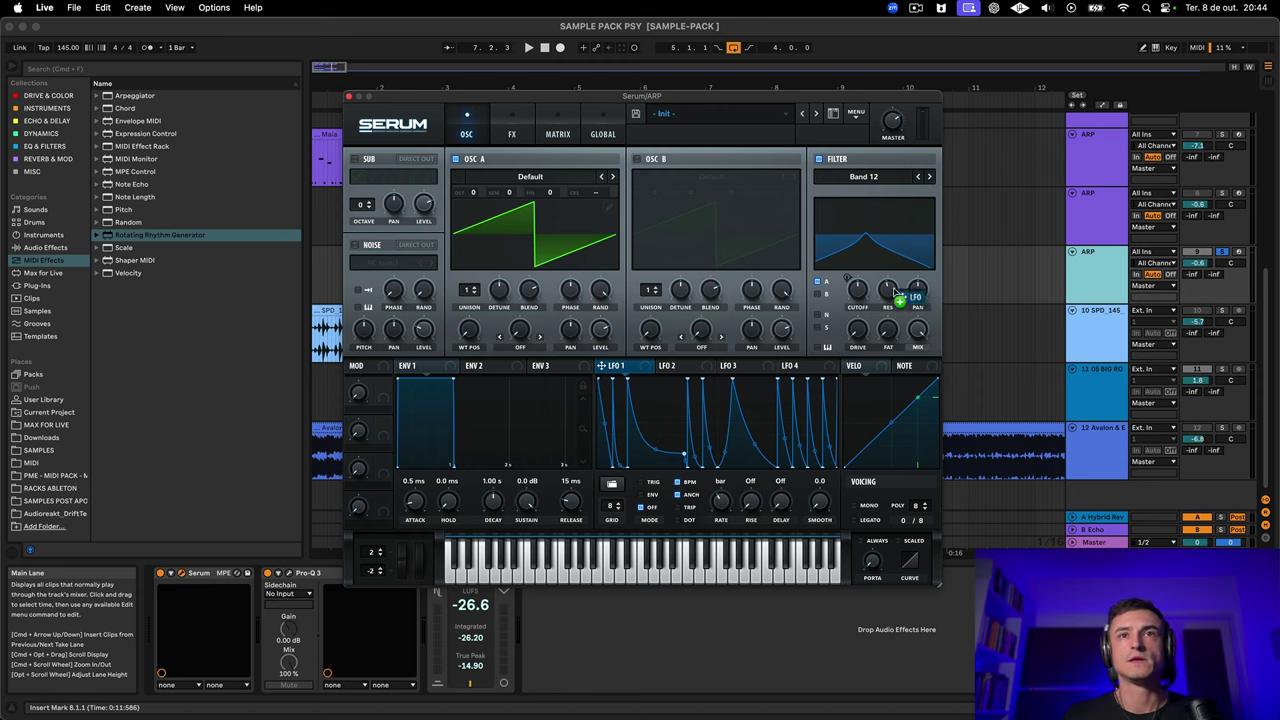
drag(716, 490, 718, 514)
key(space)
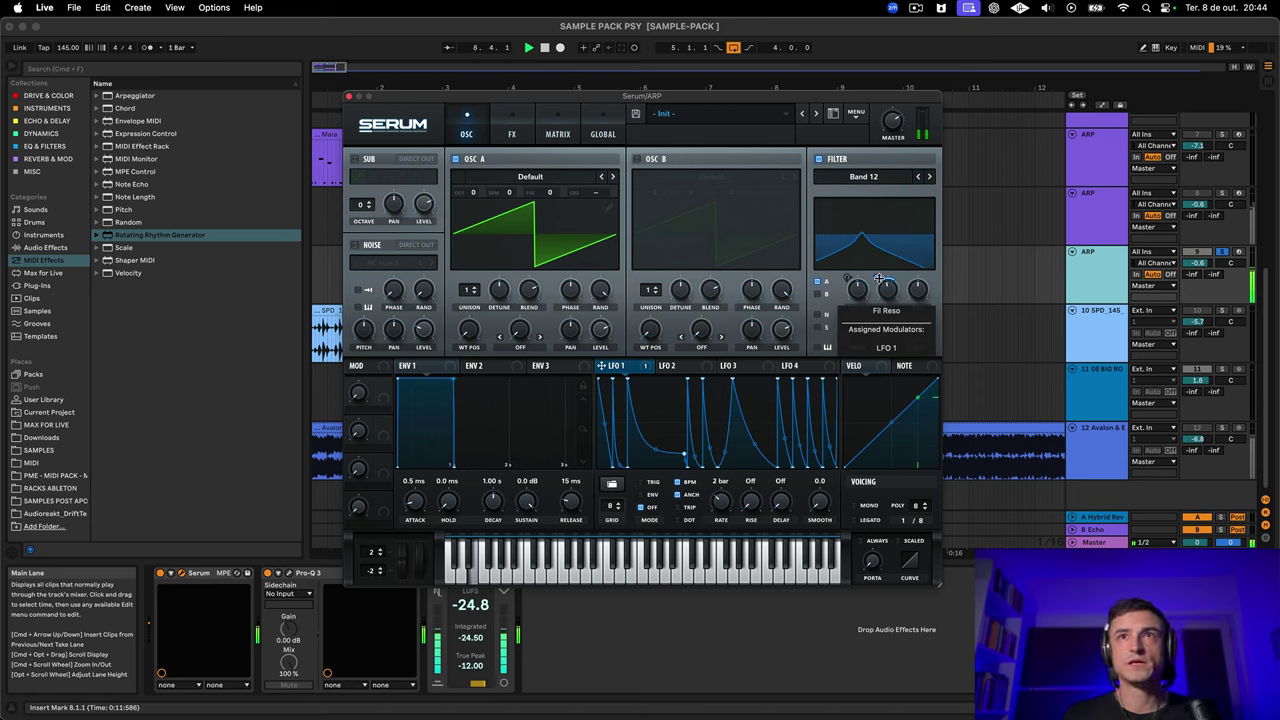
drag(882, 284, 876, 265)
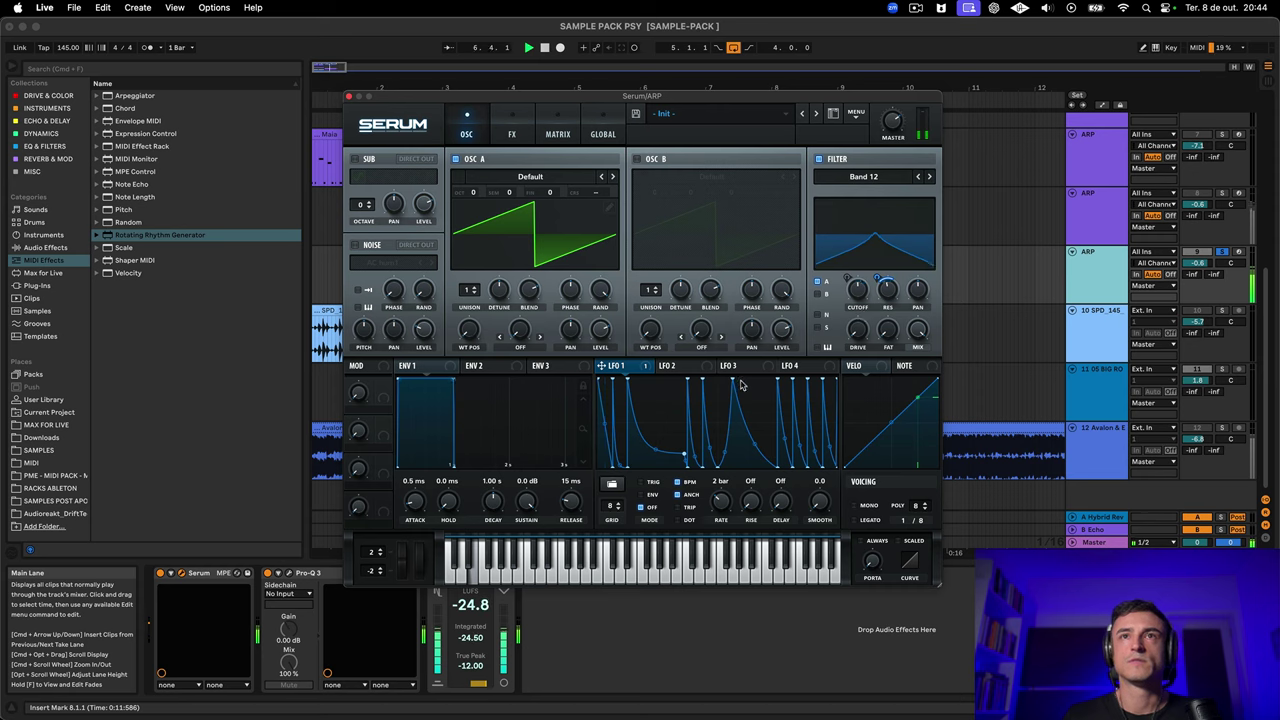
Assign LFO 2 to the filter drive with an amount of about 23, set its rate to 4 bar and readjust the filter cutoff
click(704, 368)
drag(688, 370, 836, 359)
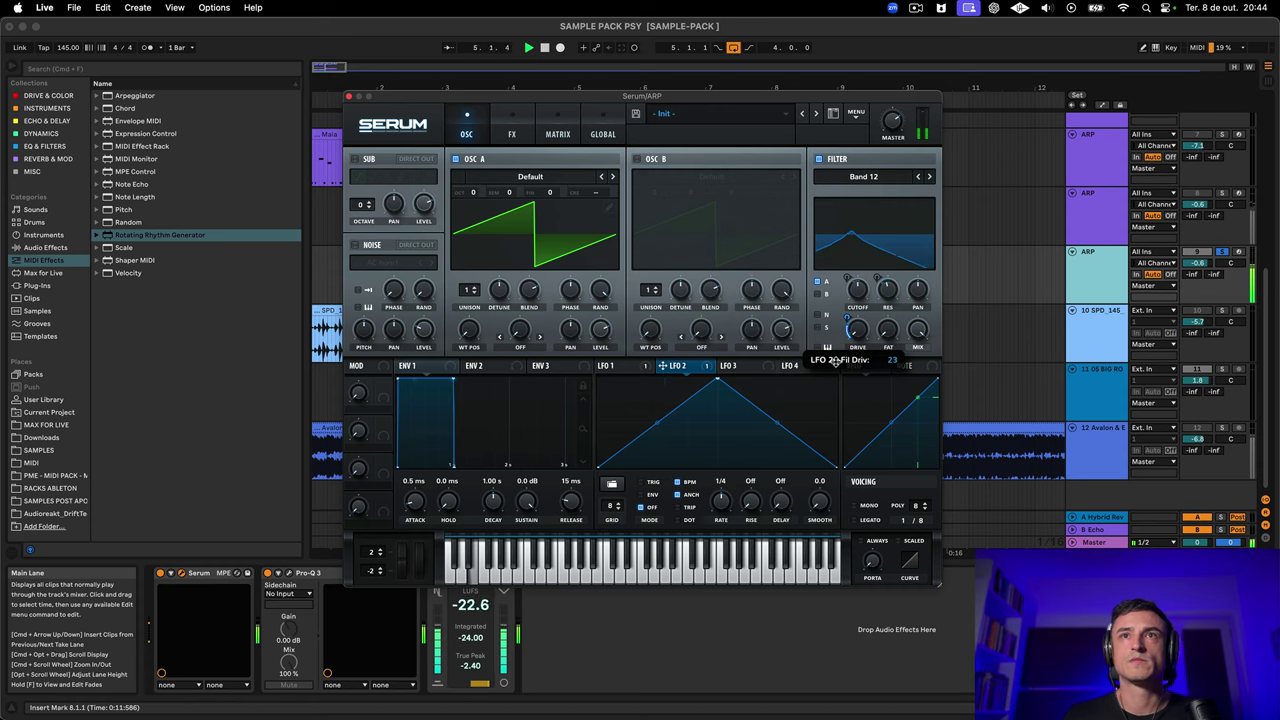
drag(724, 505, 713, 519)
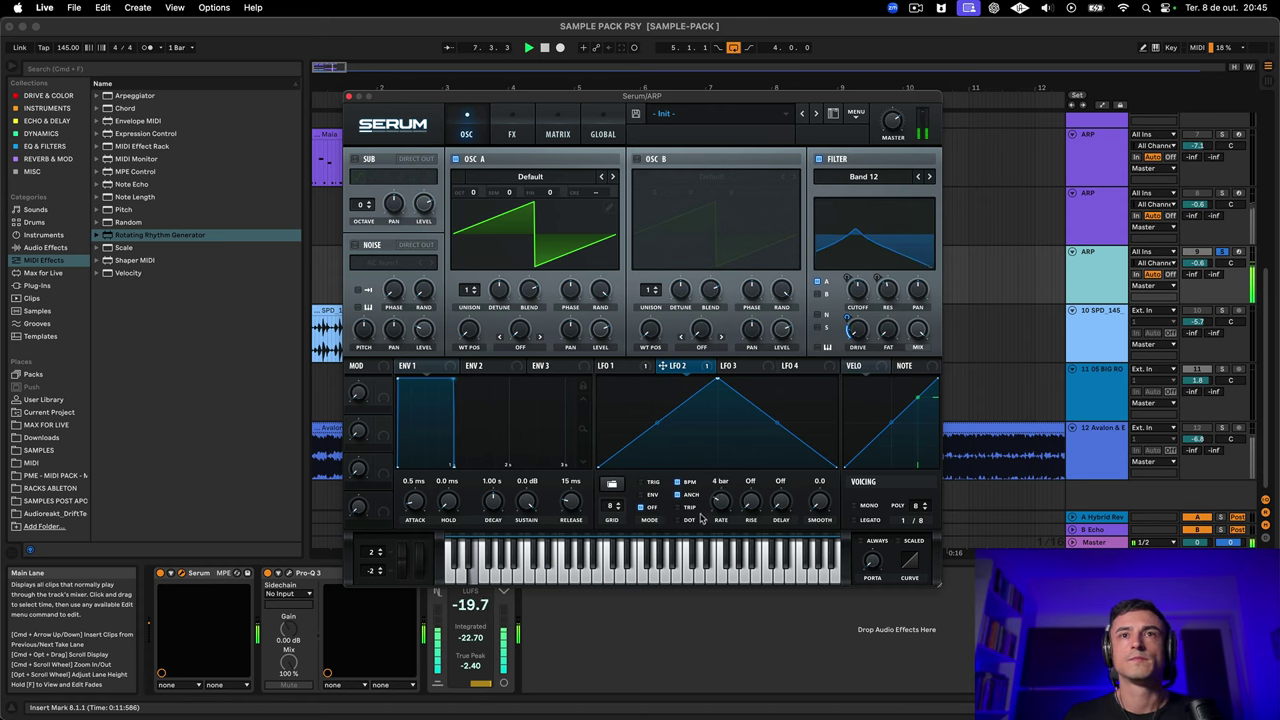
mouse_move(862, 284)
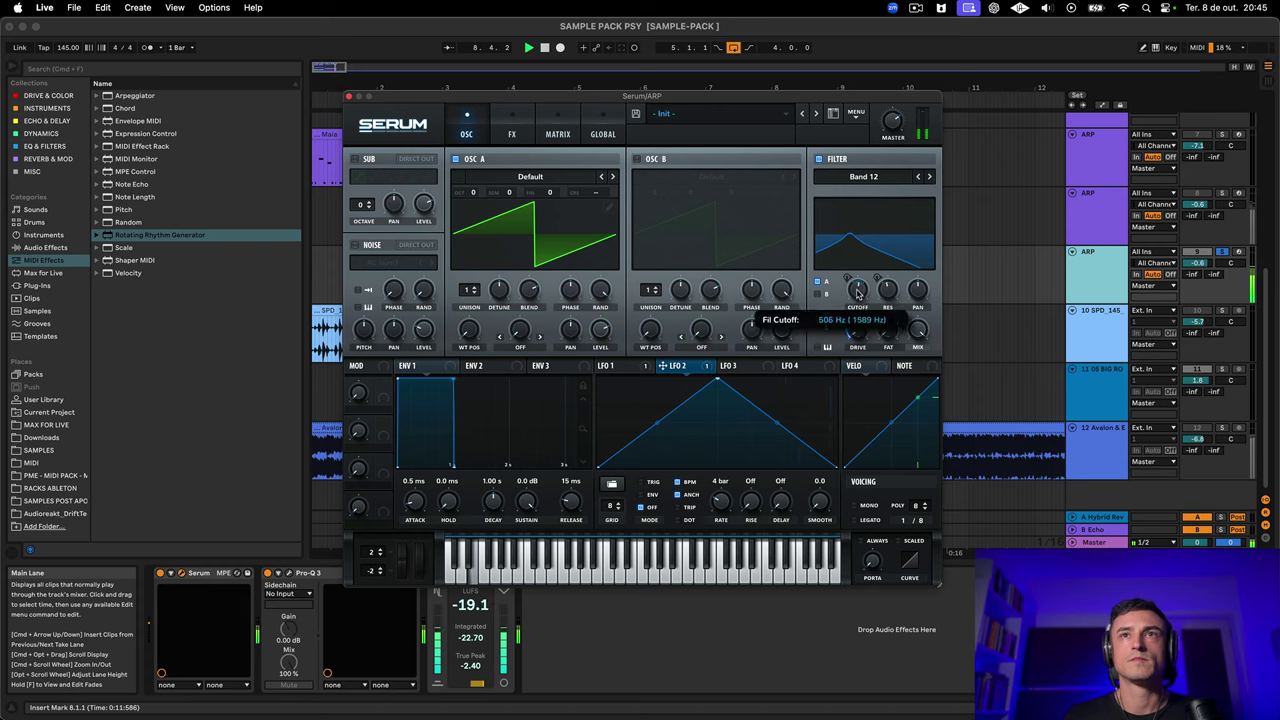
drag(859, 284, 853, 291)
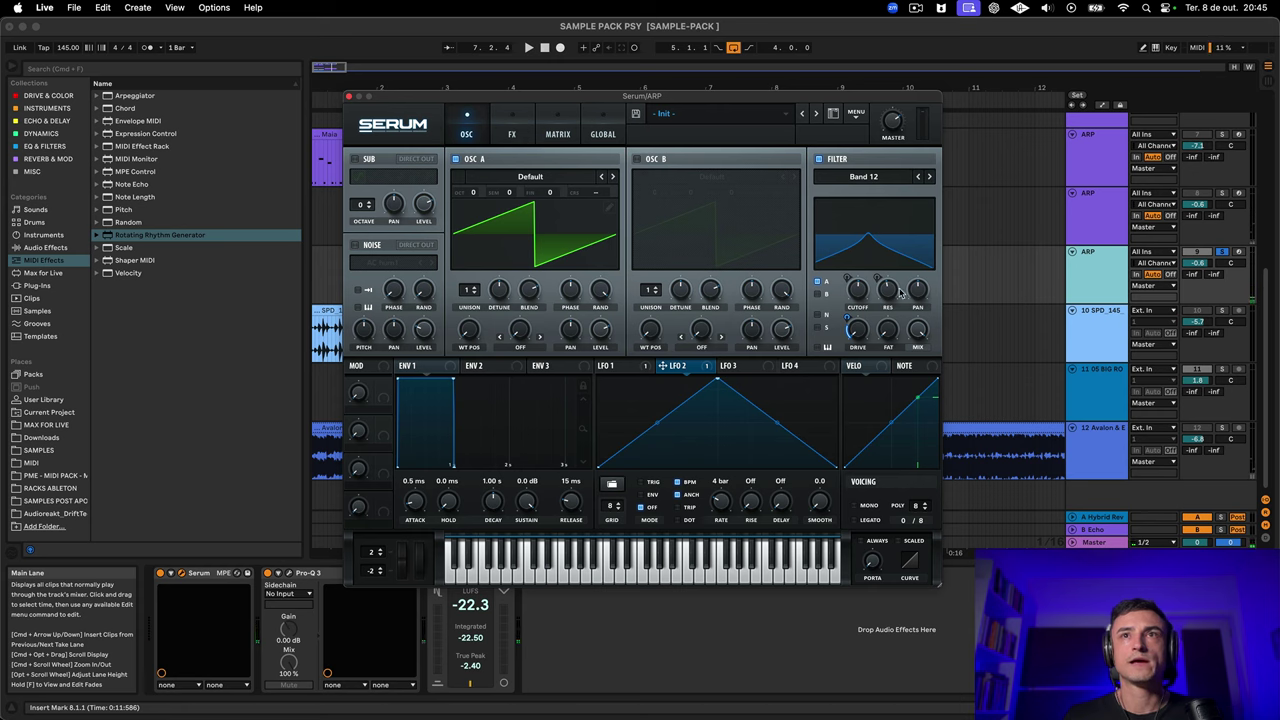
Assign LFO 3 to the filter cutoff with a 4 bar rate and raise the endpoints of its triangle curve during playback
click(612, 367)
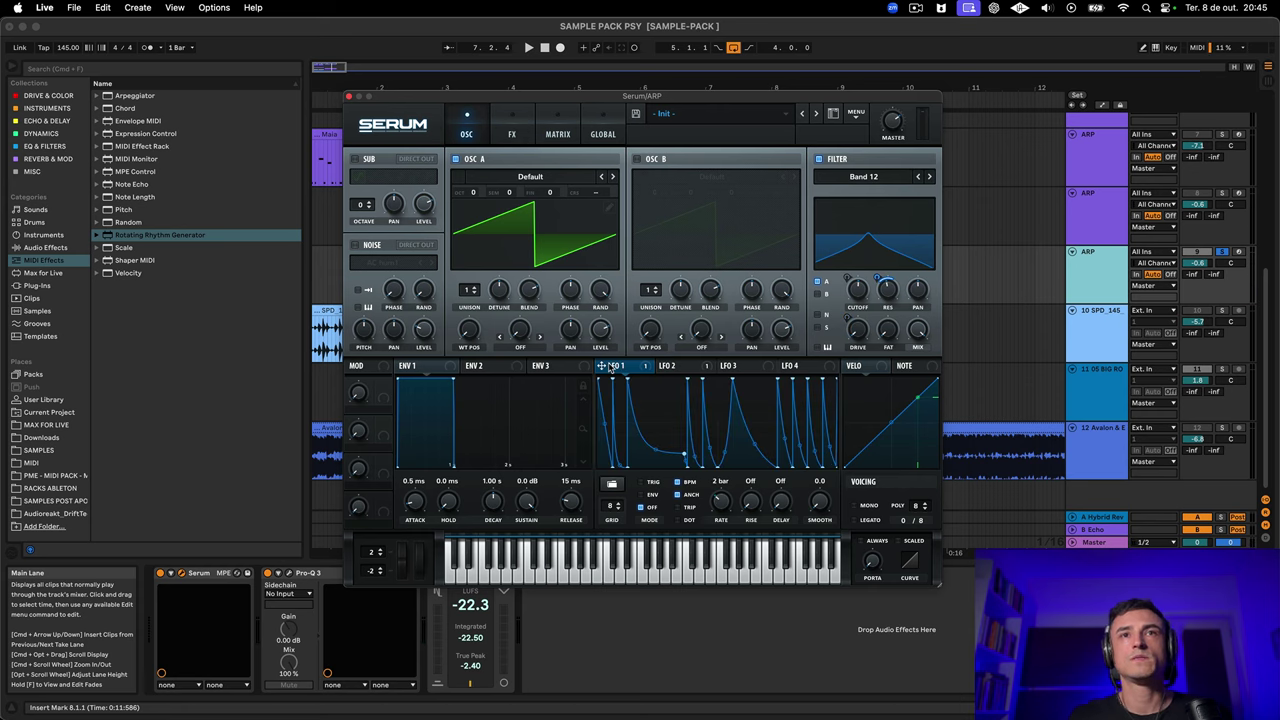
click(672, 367)
click(726, 367)
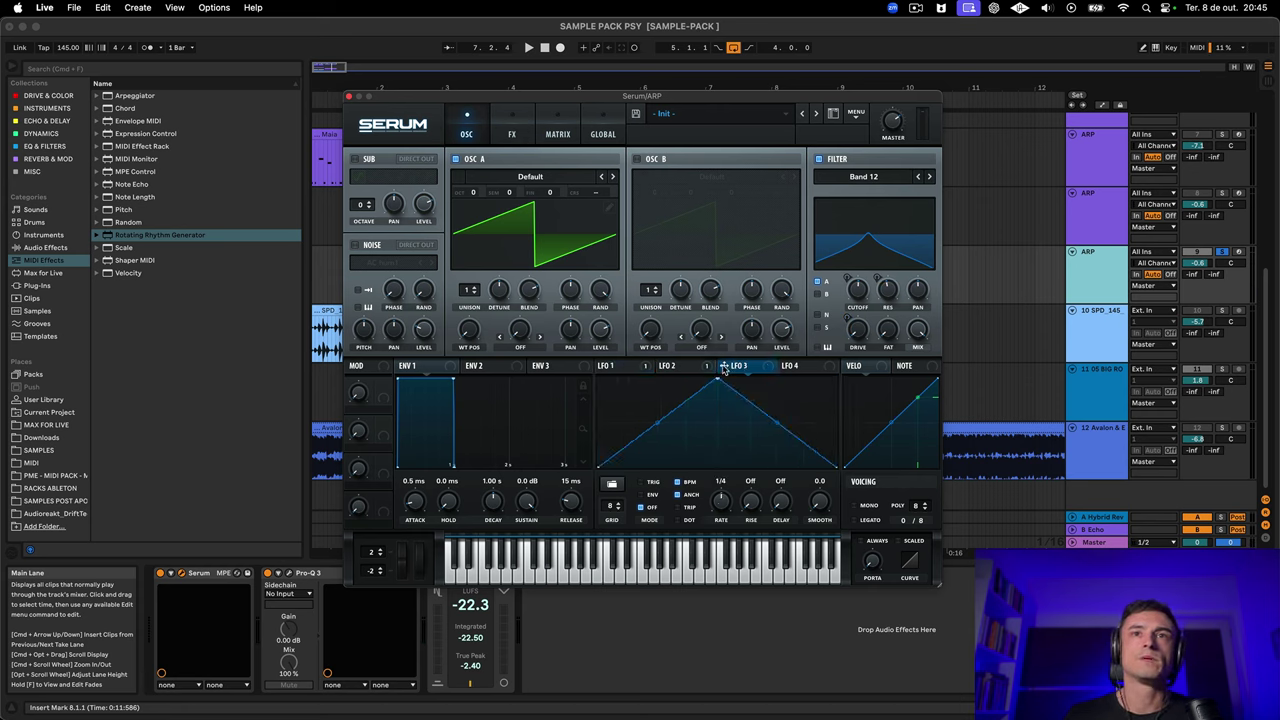
drag(730, 366, 857, 287)
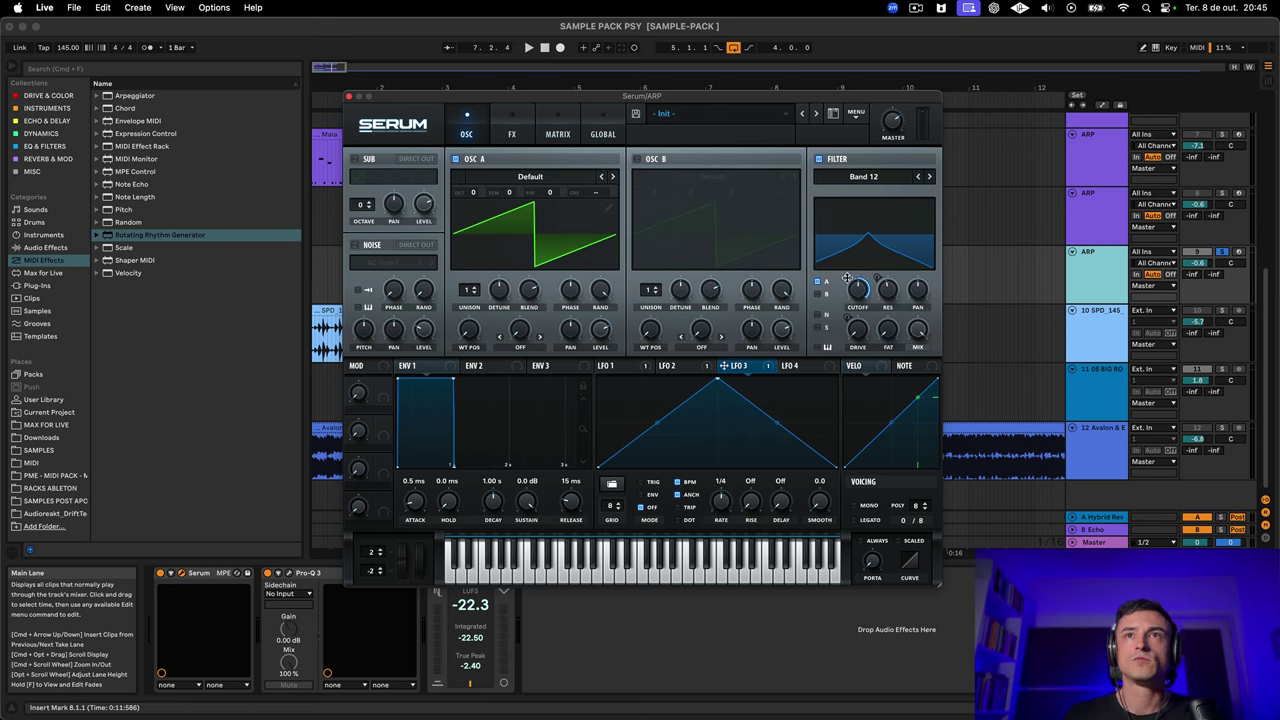
mouse_move(843, 289)
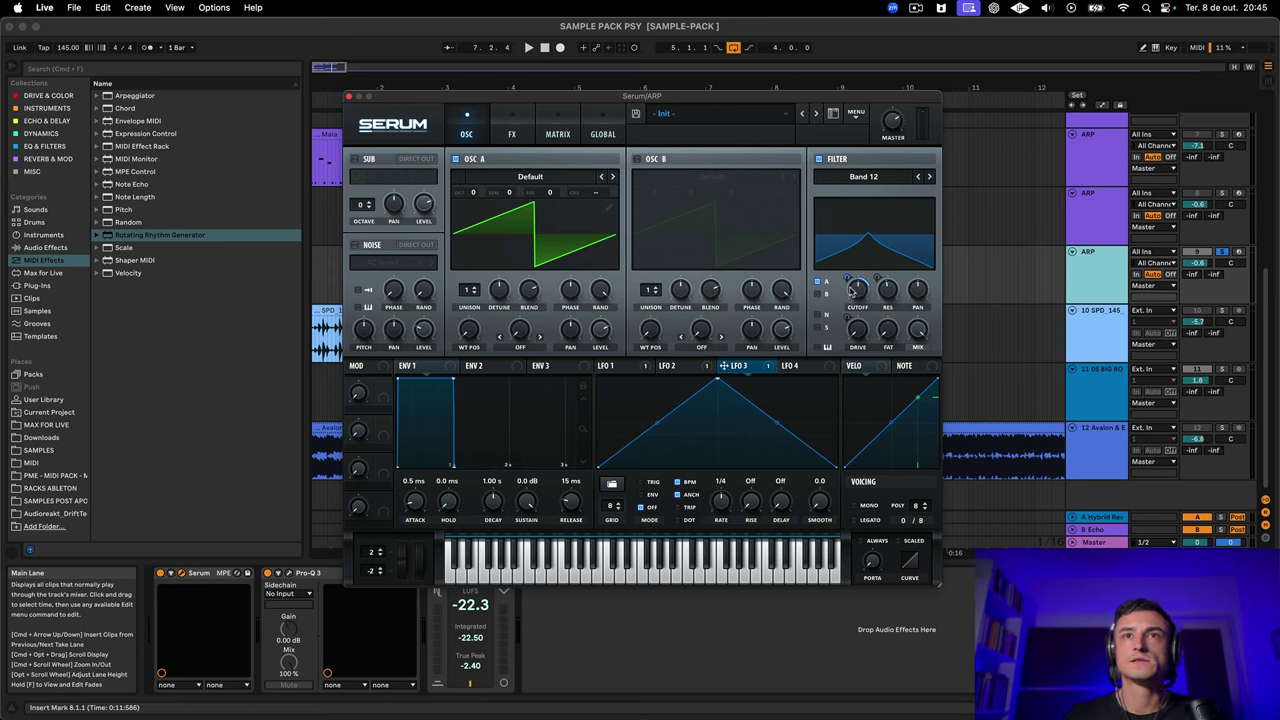
drag(727, 505, 690, 524)
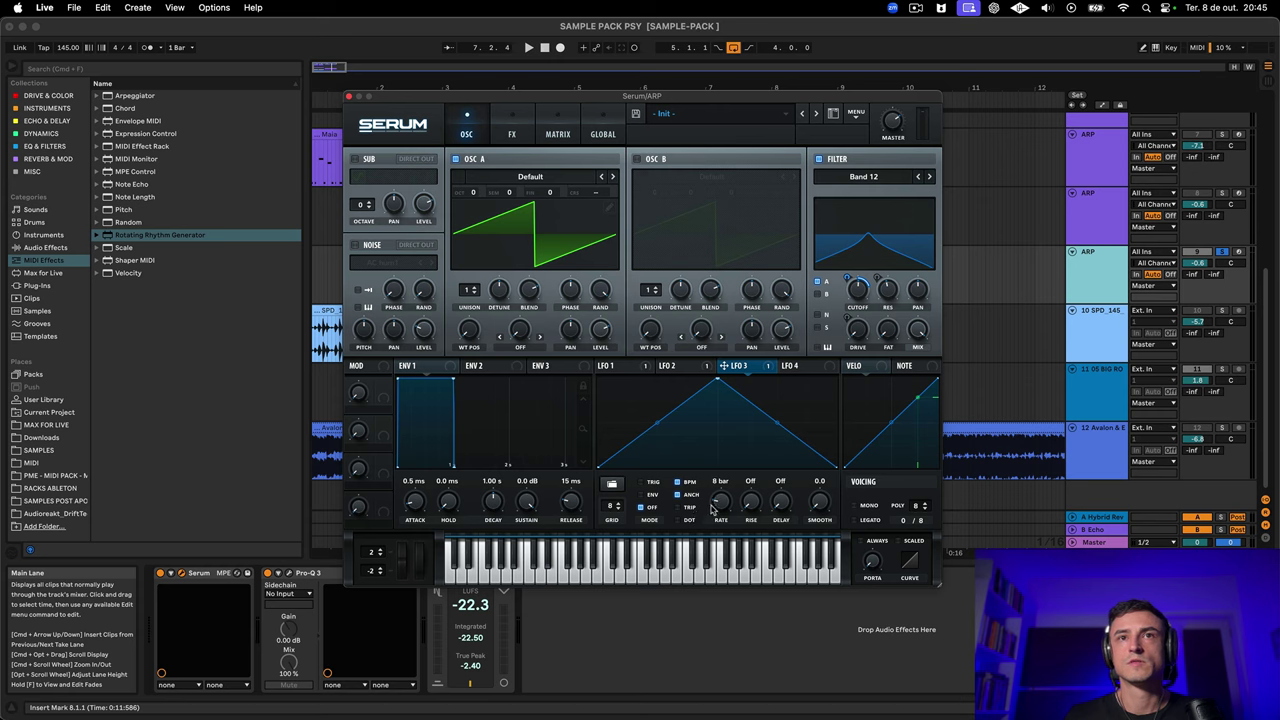
key(space)
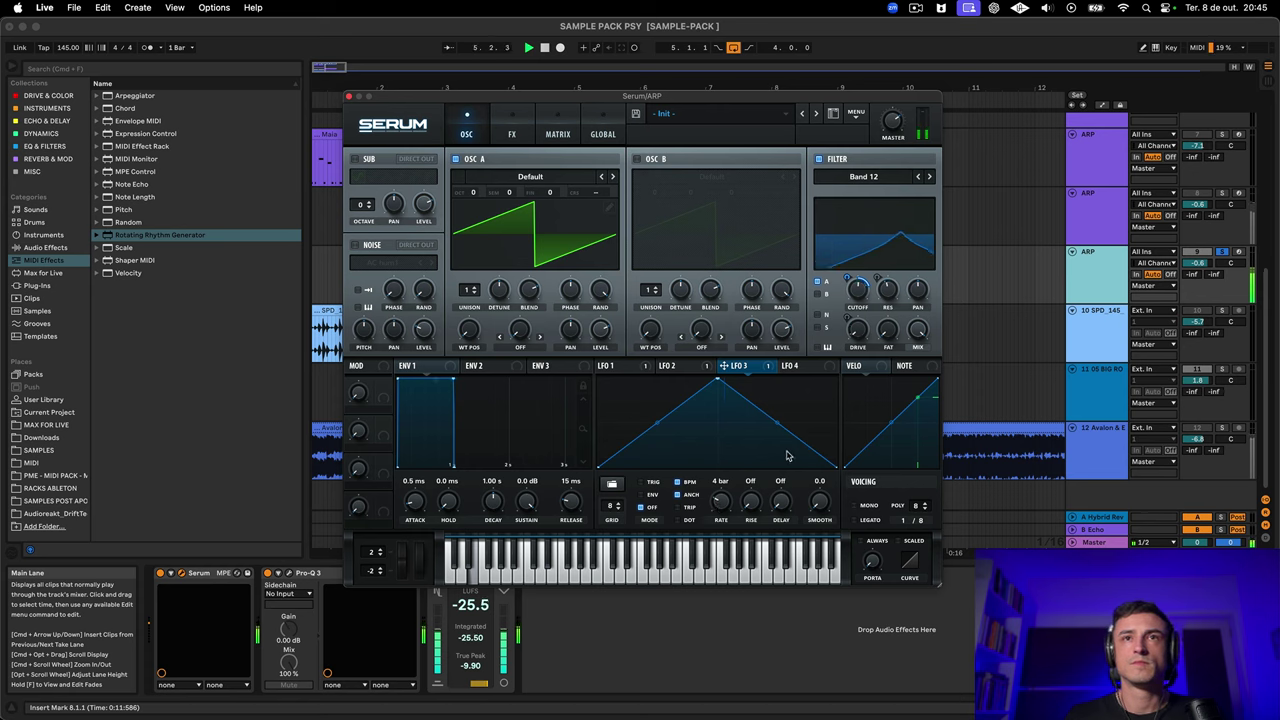
drag(598, 467, 596, 440)
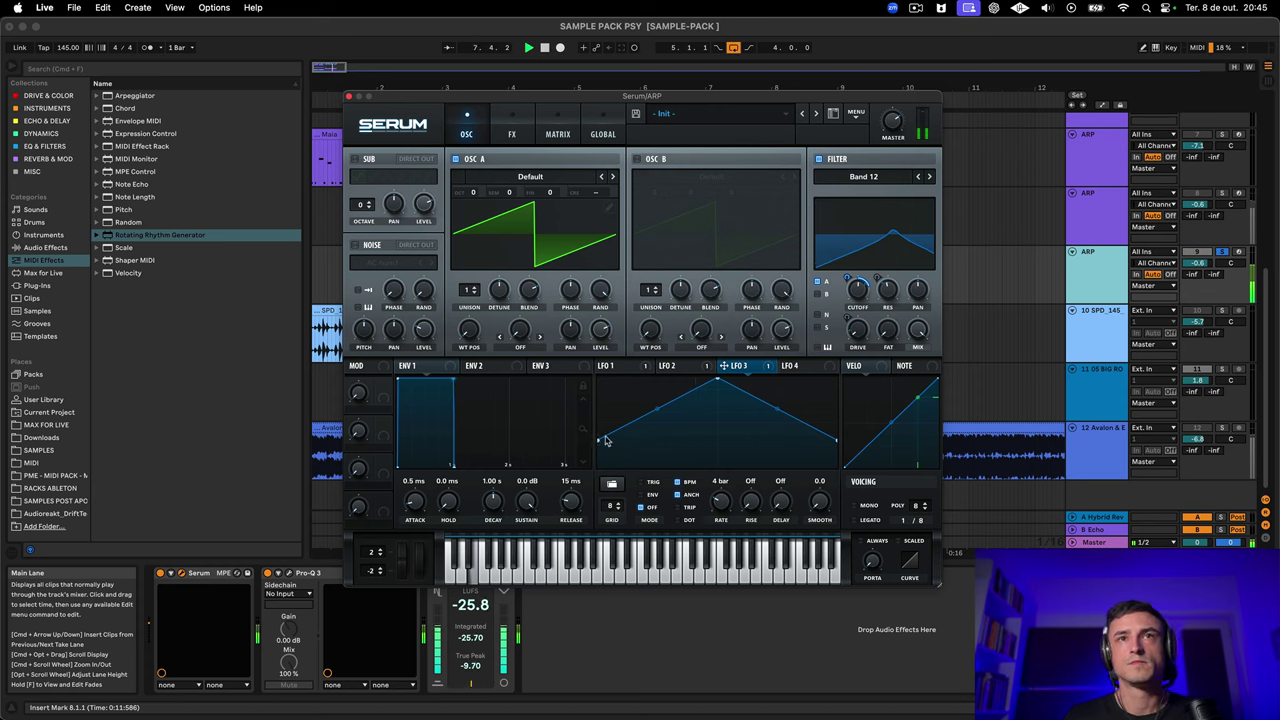
Shape LFO 4 into a descending ramp with its peak near the start and an added lower point, and set its rate to 1/16
click(802, 367)
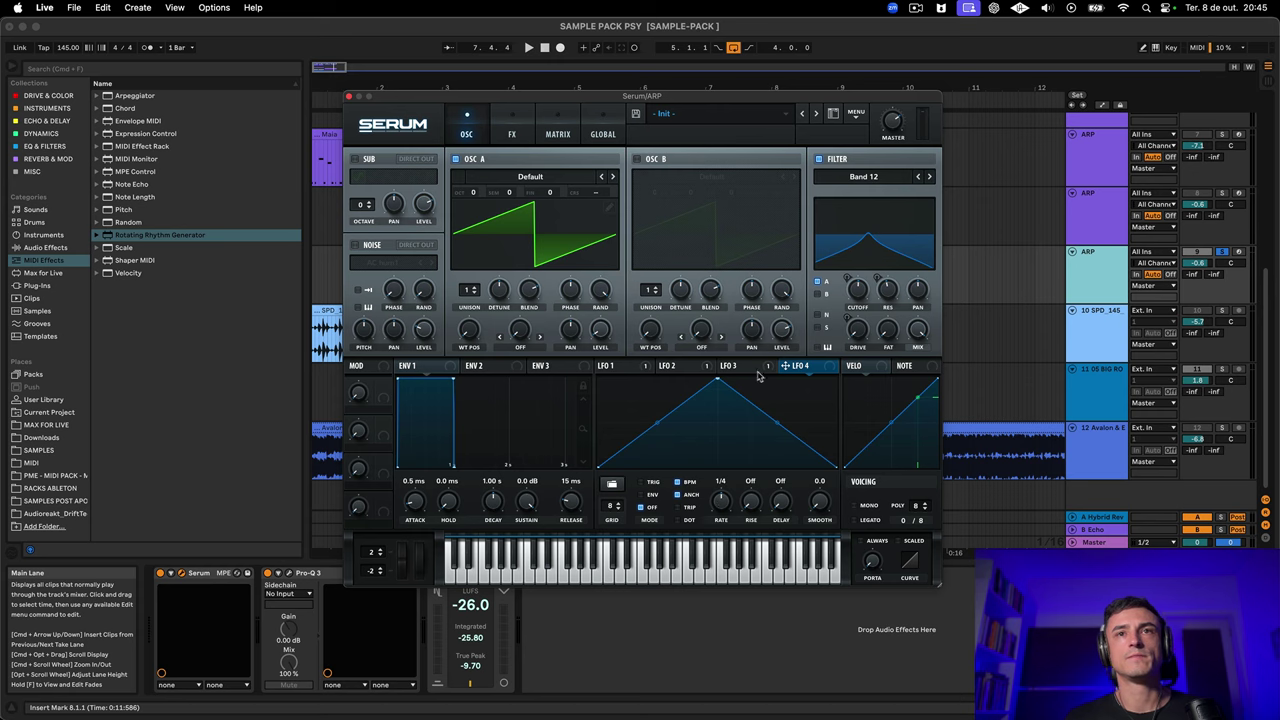
drag(716, 380, 601, 380)
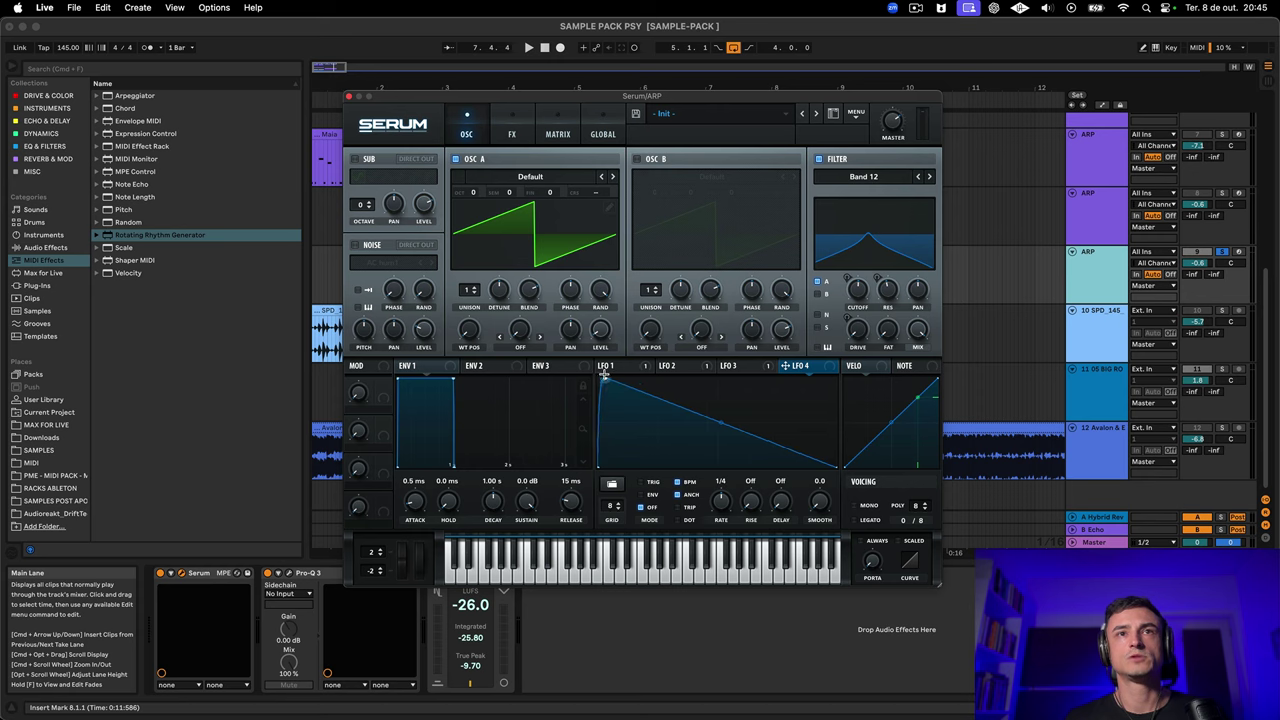
mouse_move(698, 415)
mouse_down()
mouse_move(790, 468)
mouse_move(706, 418)
mouse_up()
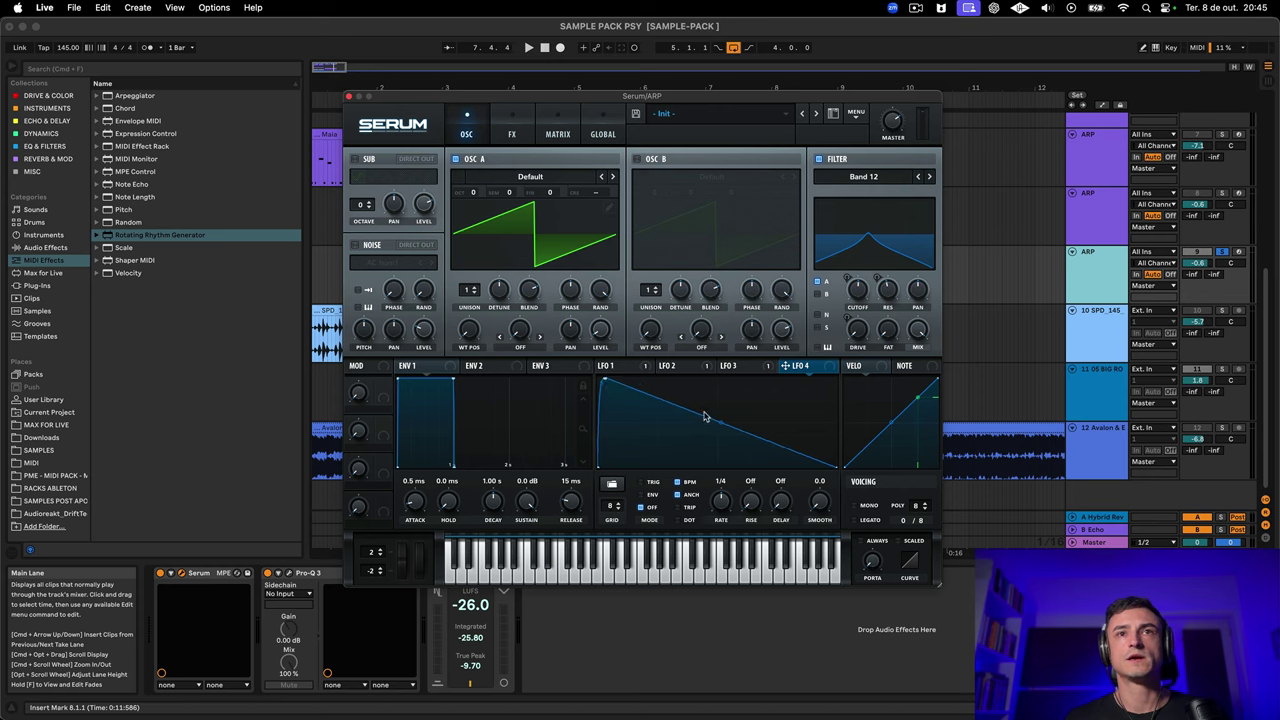
double_click(771, 446)
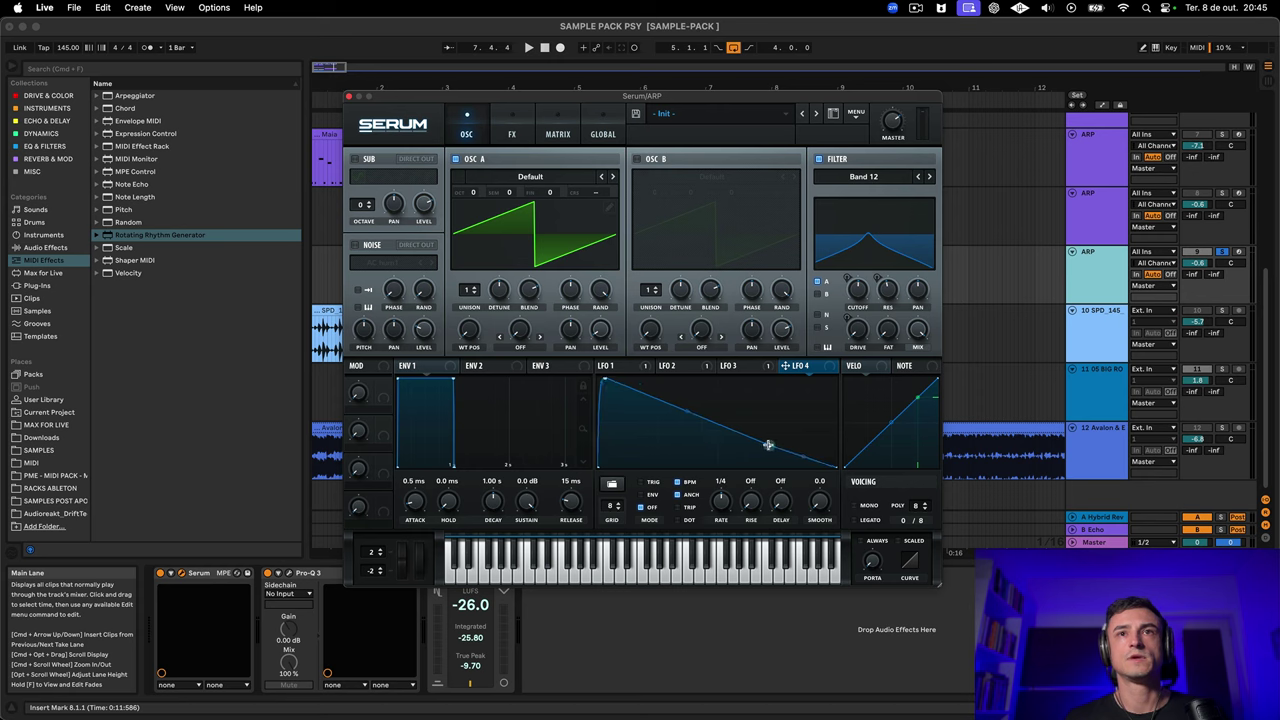
drag(726, 494, 731, 488)
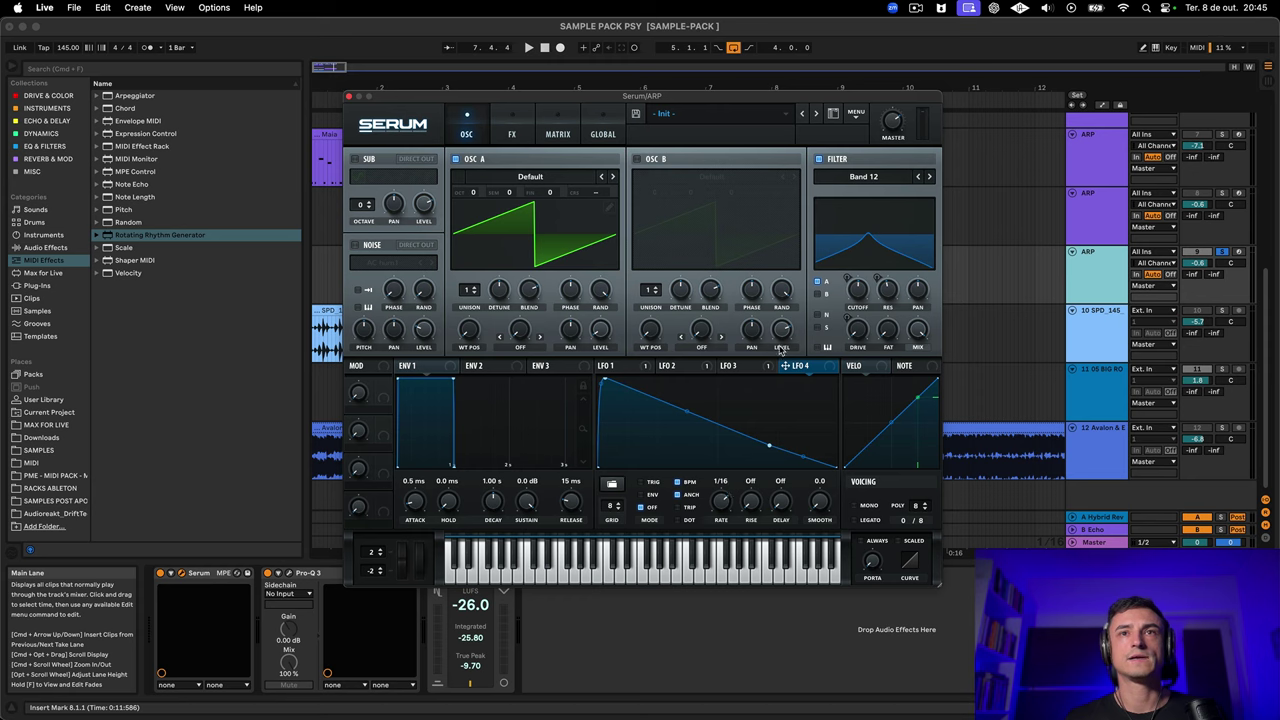
Assign LFO 4 to the oscillator A level and refine its descending curve while the loop plays
drag(824, 369, 584, 320)
key(space)
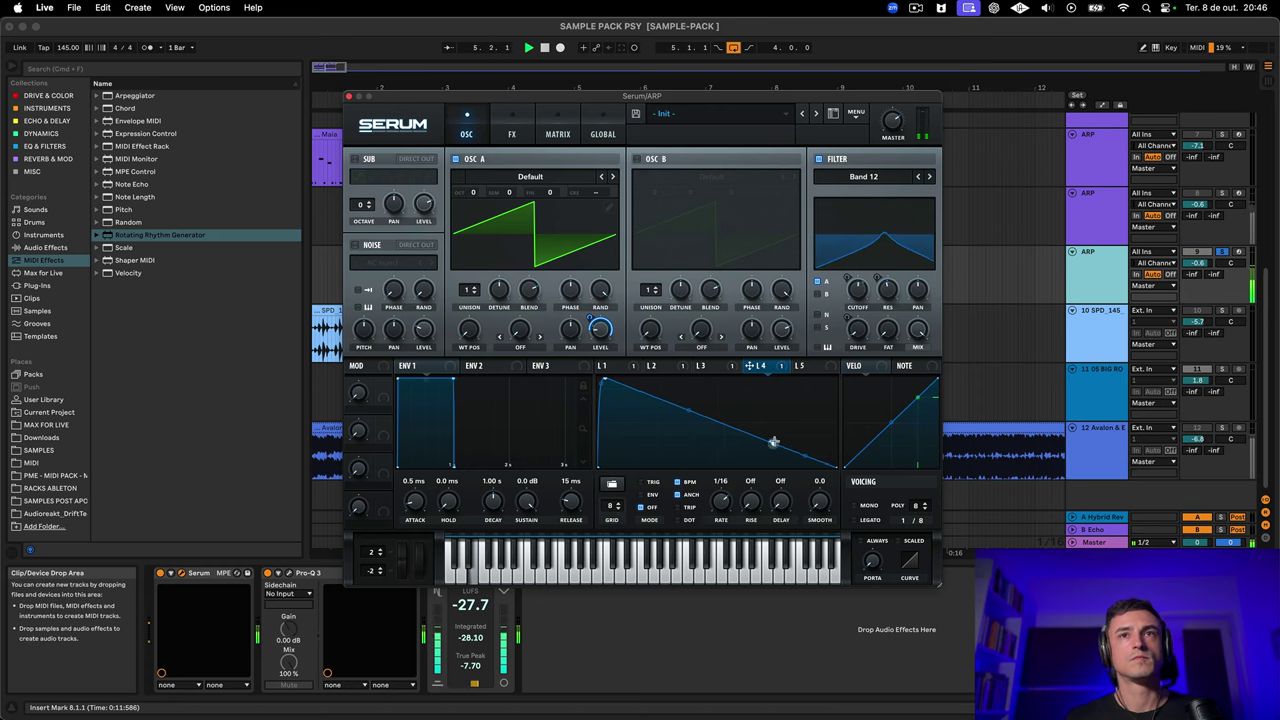
drag(689, 410, 692, 401)
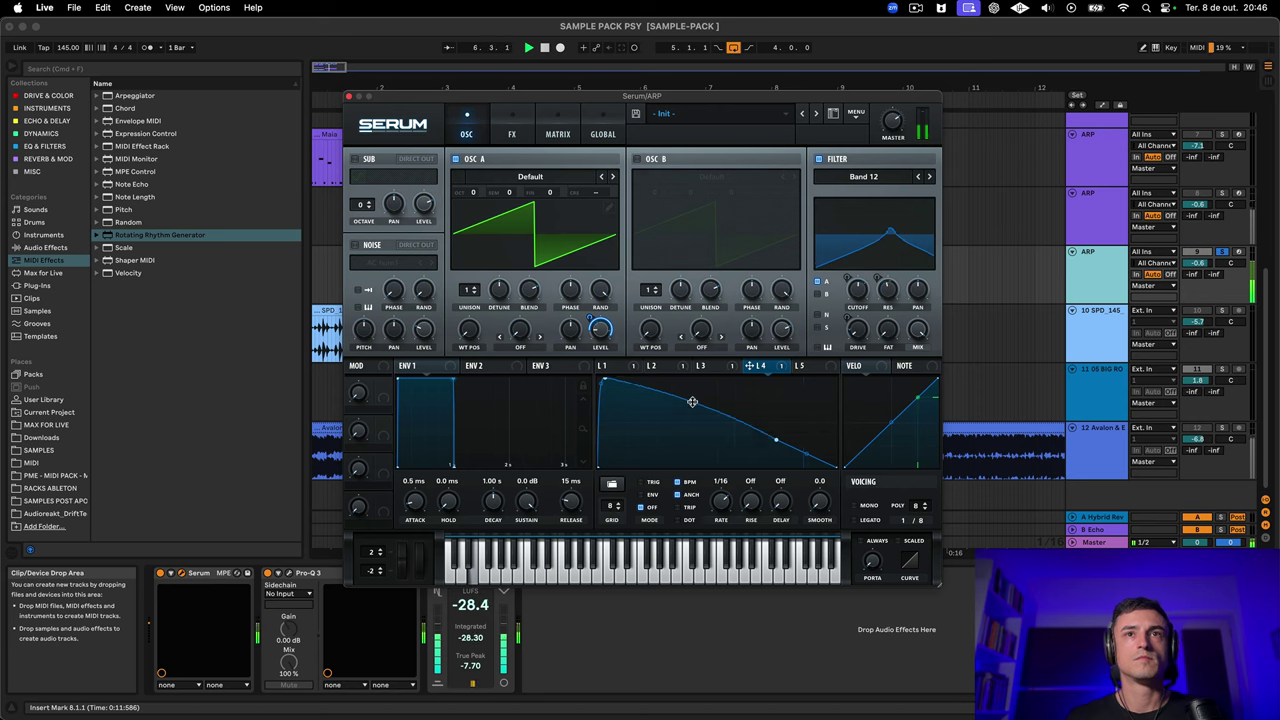
drag(775, 440, 797, 497)
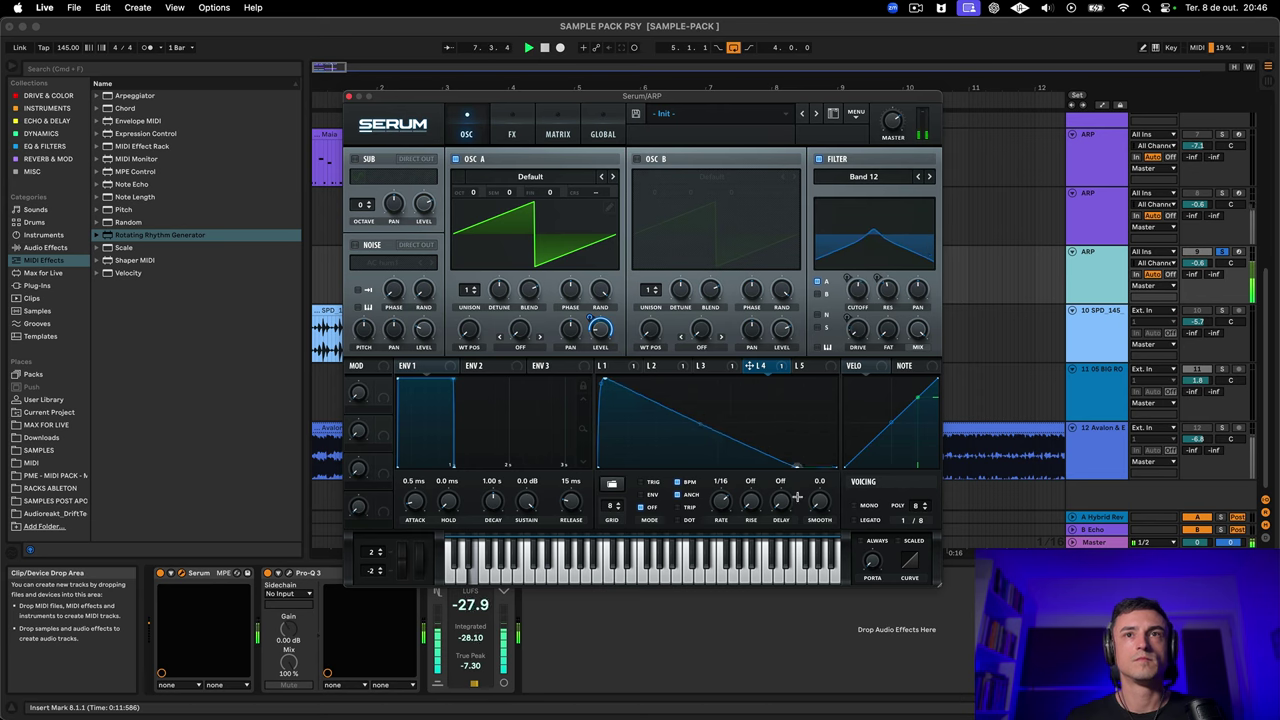
drag(720, 414, 741, 461)
Modulate the bend of LFO 4's descending curve through LFO Bus 1 with Chaos1 as the source, and audition it
right_click(718, 436)
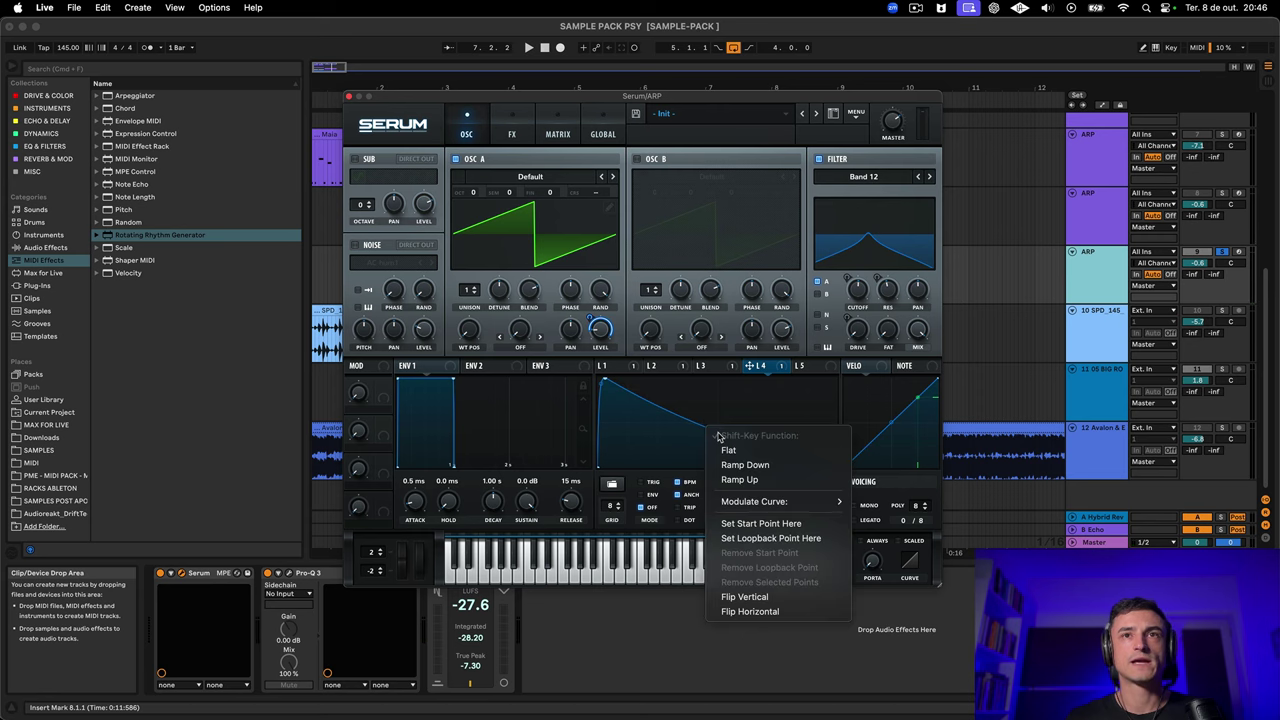
mouse_move(842, 506)
mouse_move(899, 503)
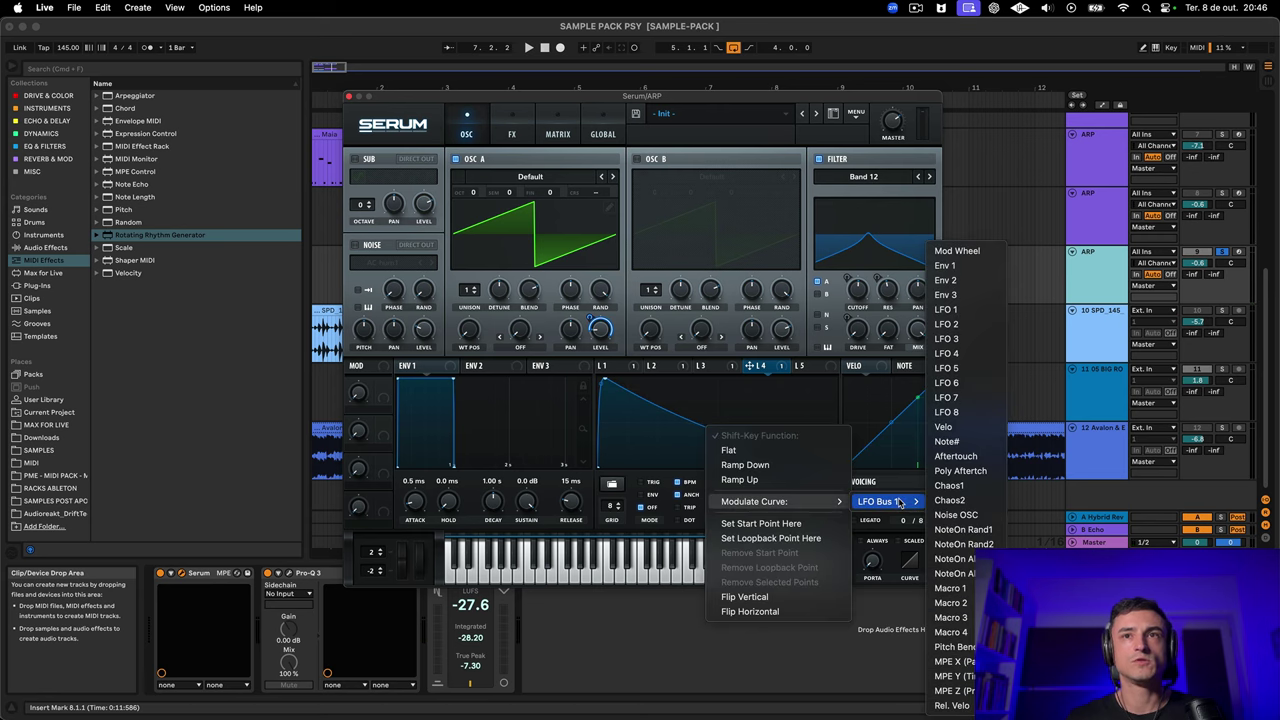
click(949, 485)
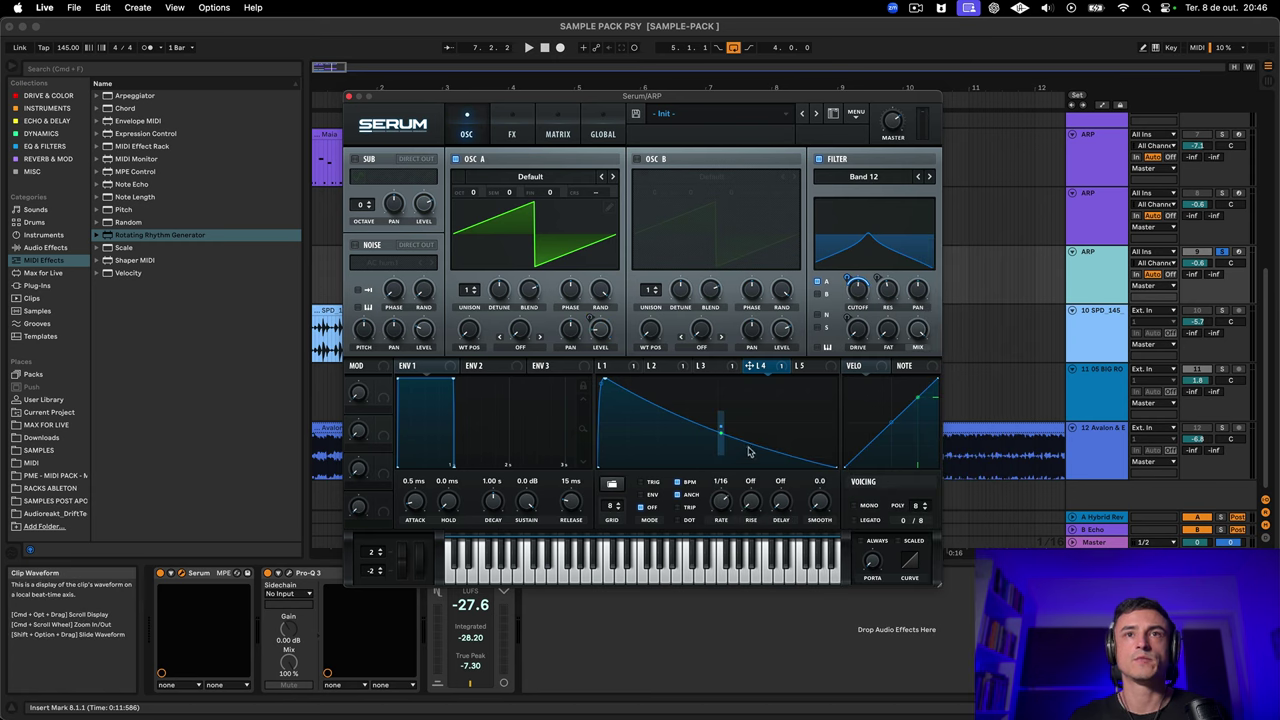
key(space)
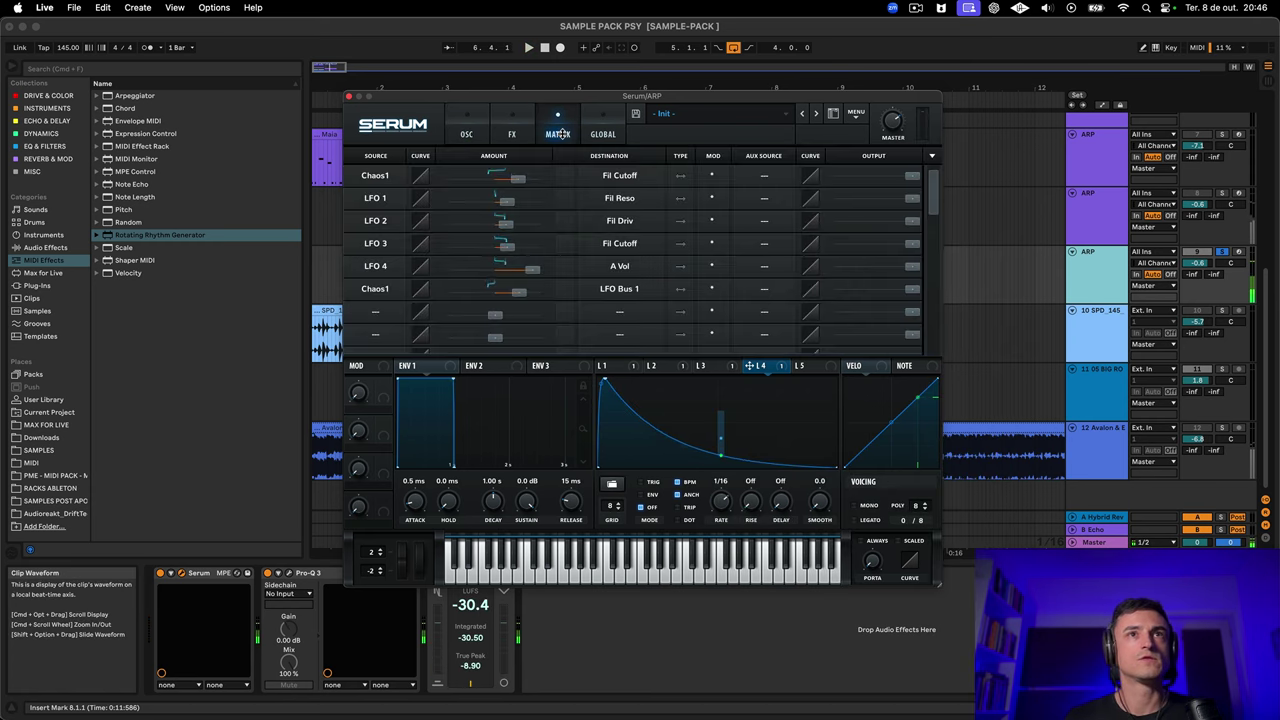
Reduce the Chaos1 amount on LFO Bus 1 in the modulation matrix and play the loop
click(558, 134)
key(space)
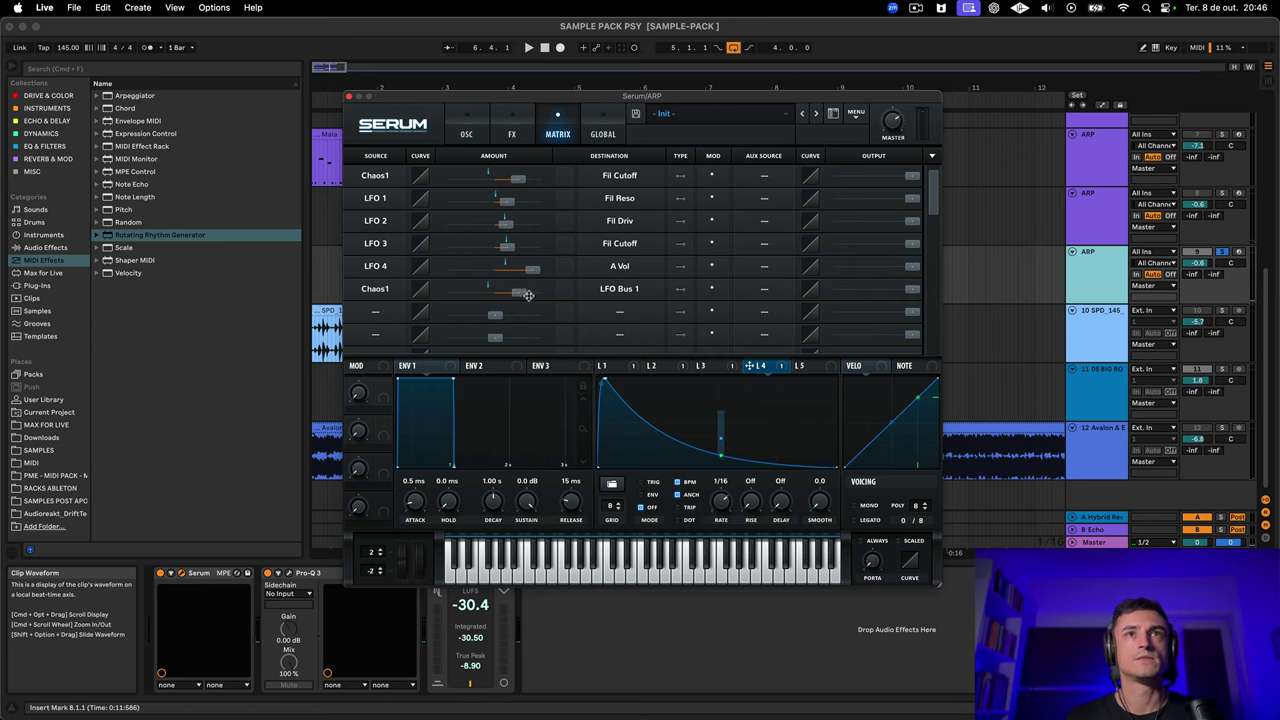
drag(528, 294, 505, 299)
key(space)
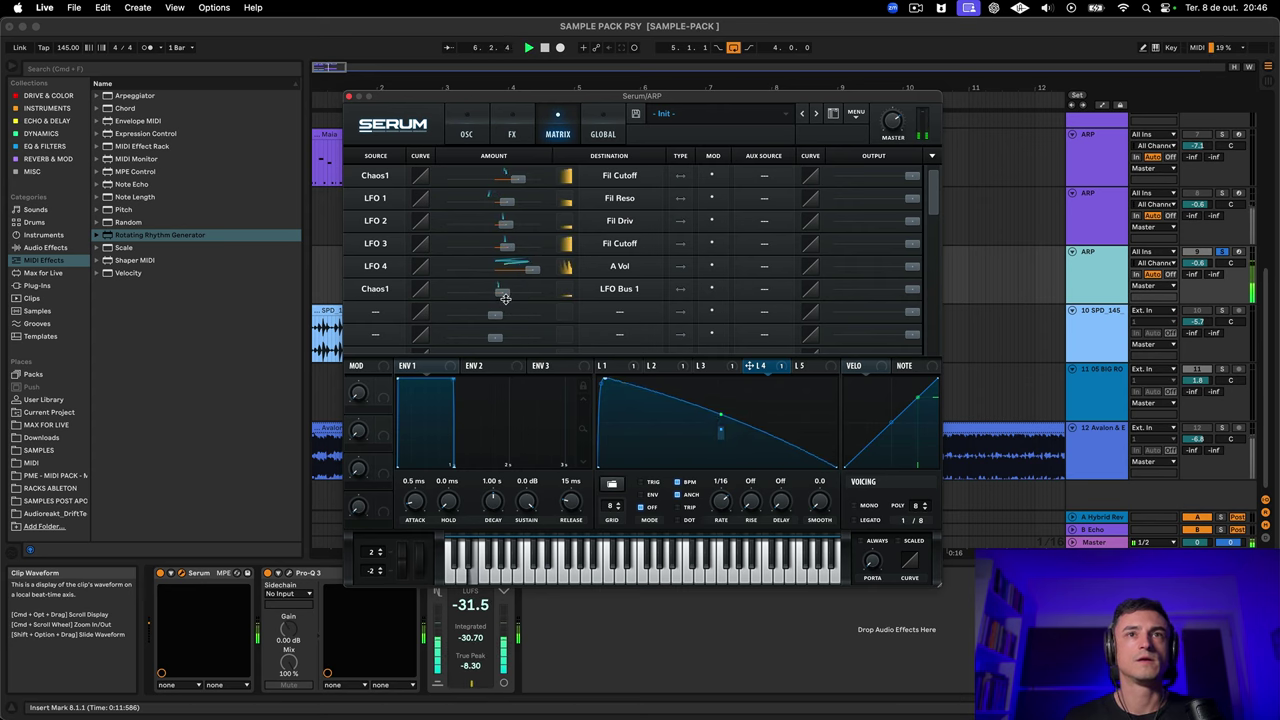
Shift LFO 4's peak point slightly later, modulate its Y position with LFO Bus 1 and play the loop
mouse_move(612, 378)
mouse_down()
mouse_move(600, 358)
mouse_move(689, 360)
mouse_move(600, 360)
mouse_move(653, 358)
mouse_move(614, 378)
mouse_up()
right_click(614, 378)
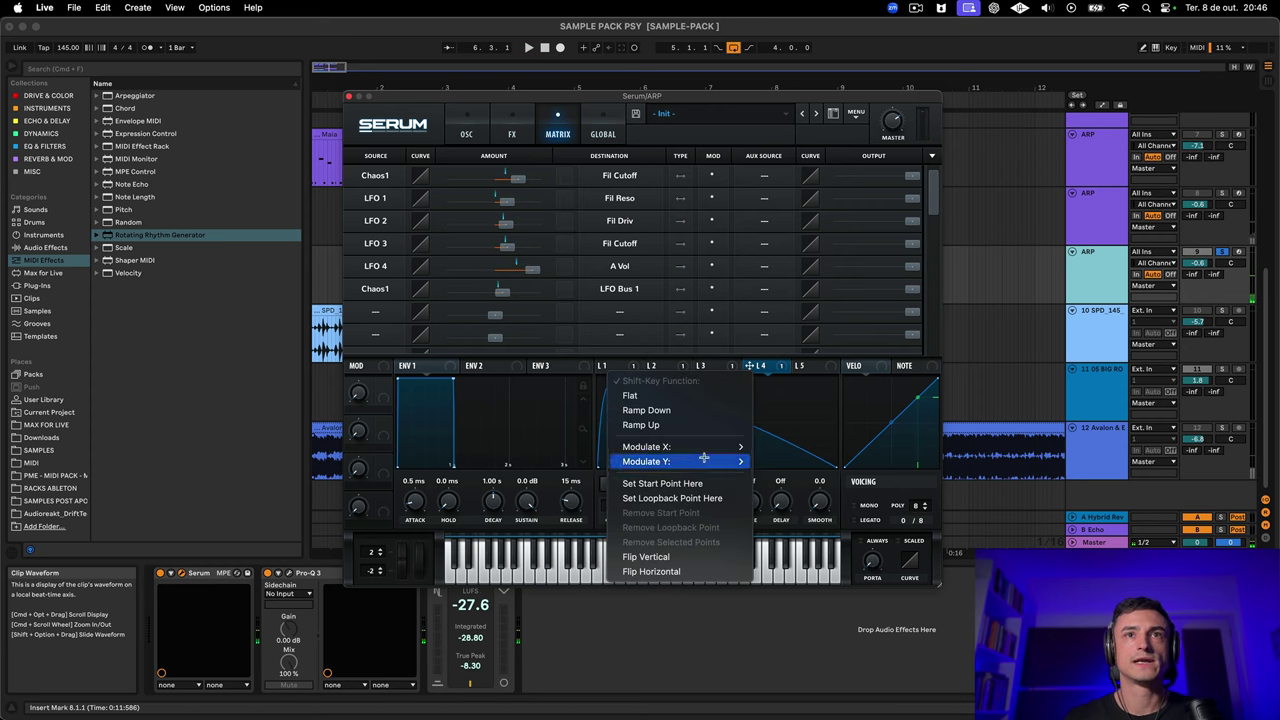
mouse_move(704, 460)
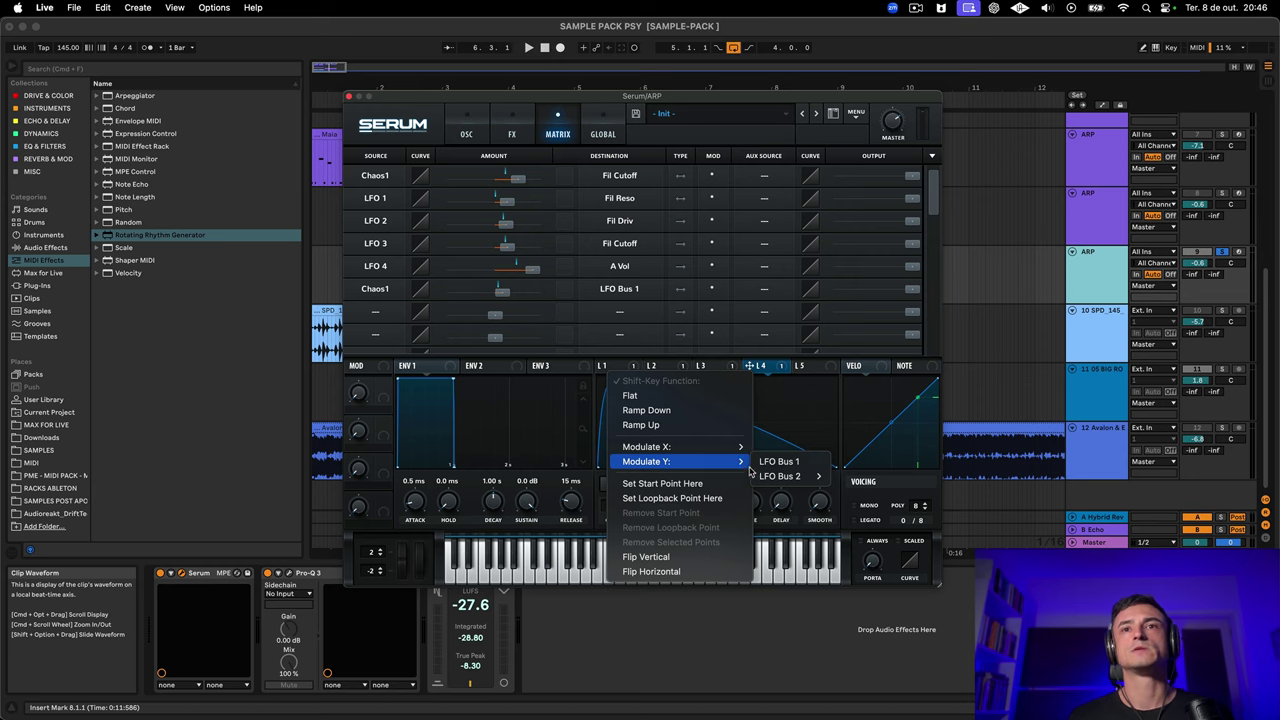
mouse_move(795, 480)
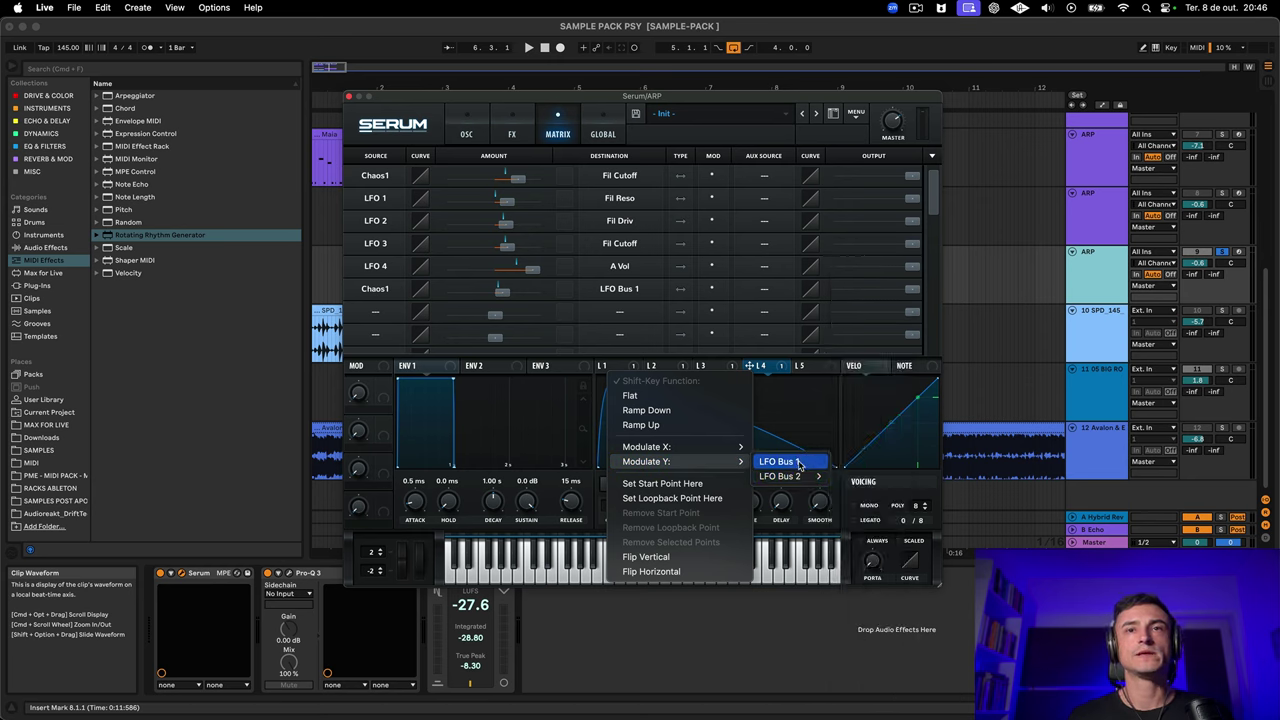
click(780, 462)
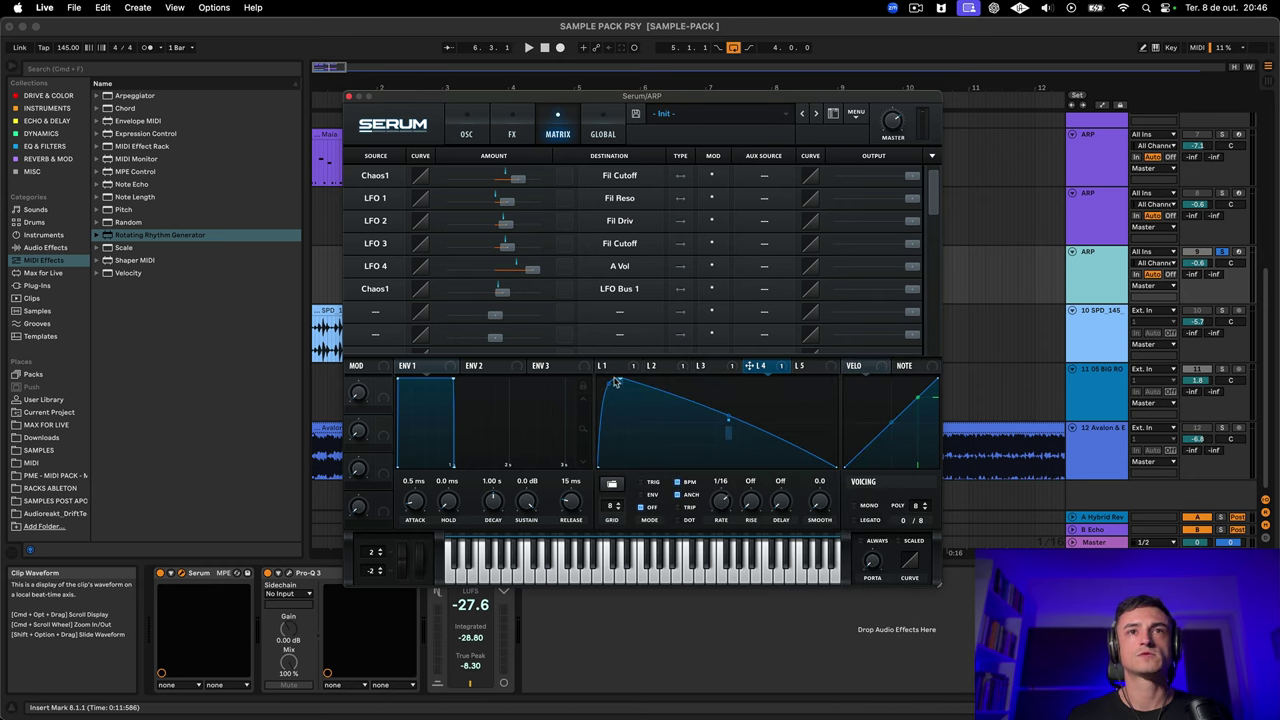
key(space)
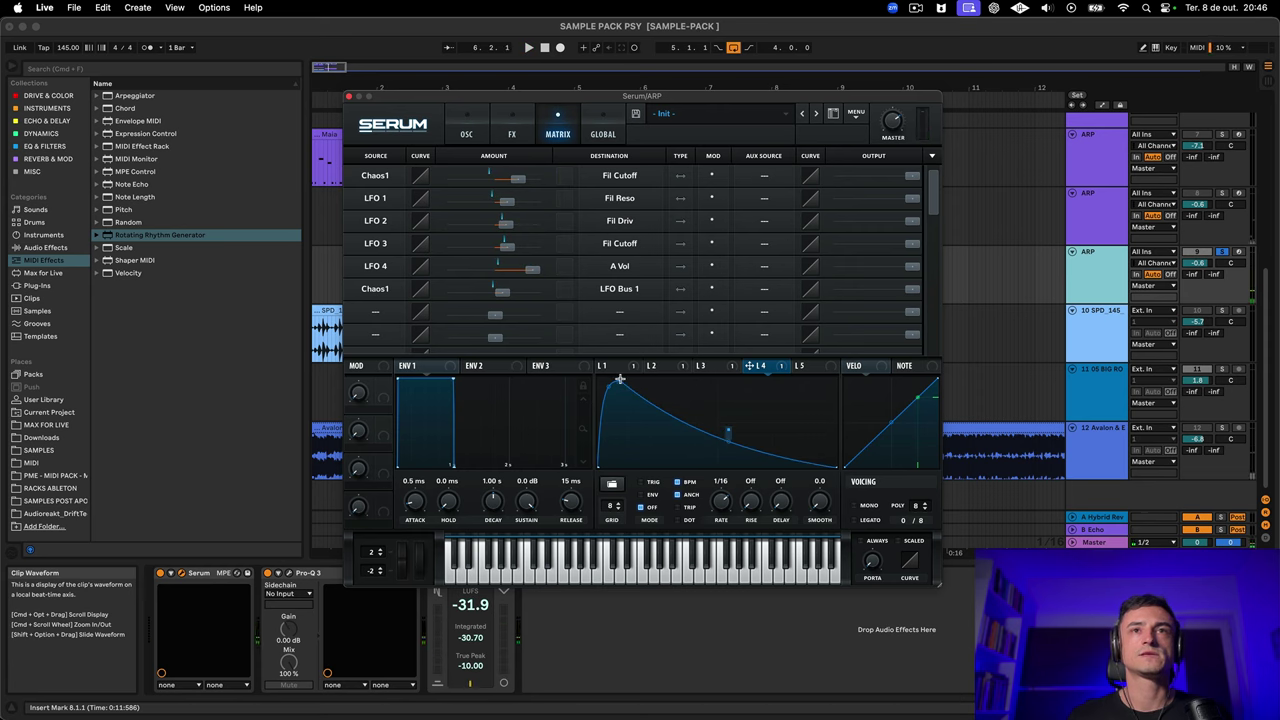
Replace the Y modulation of LFO 4's peak point with an X modulation from LFO Bus 1 and play the loop
right_click(619, 379)
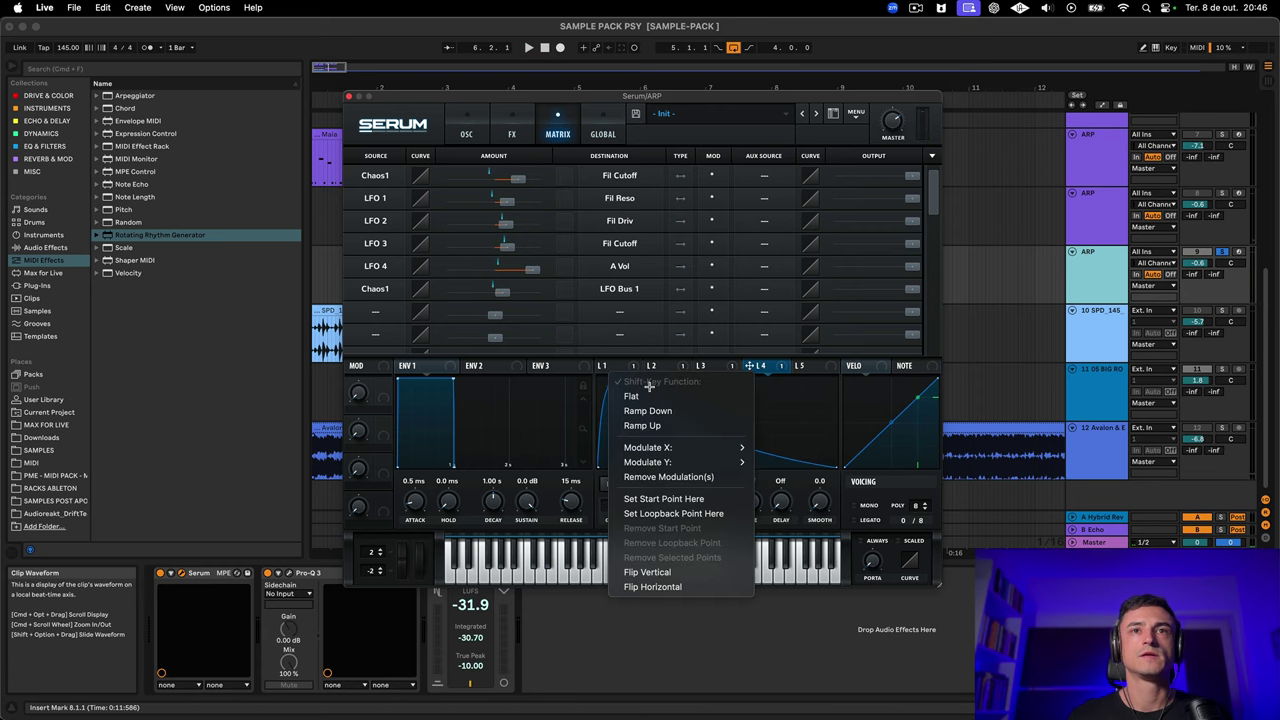
click(650, 462)
right_click(619, 380)
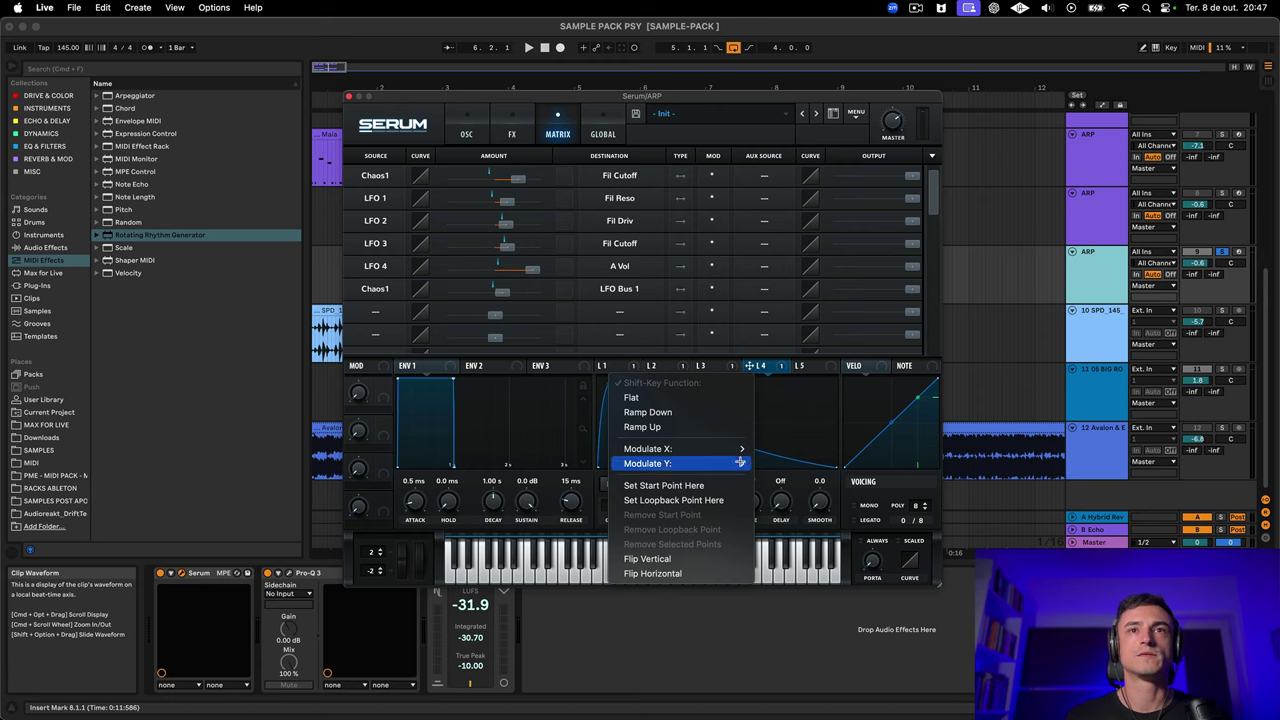
click(778, 449)
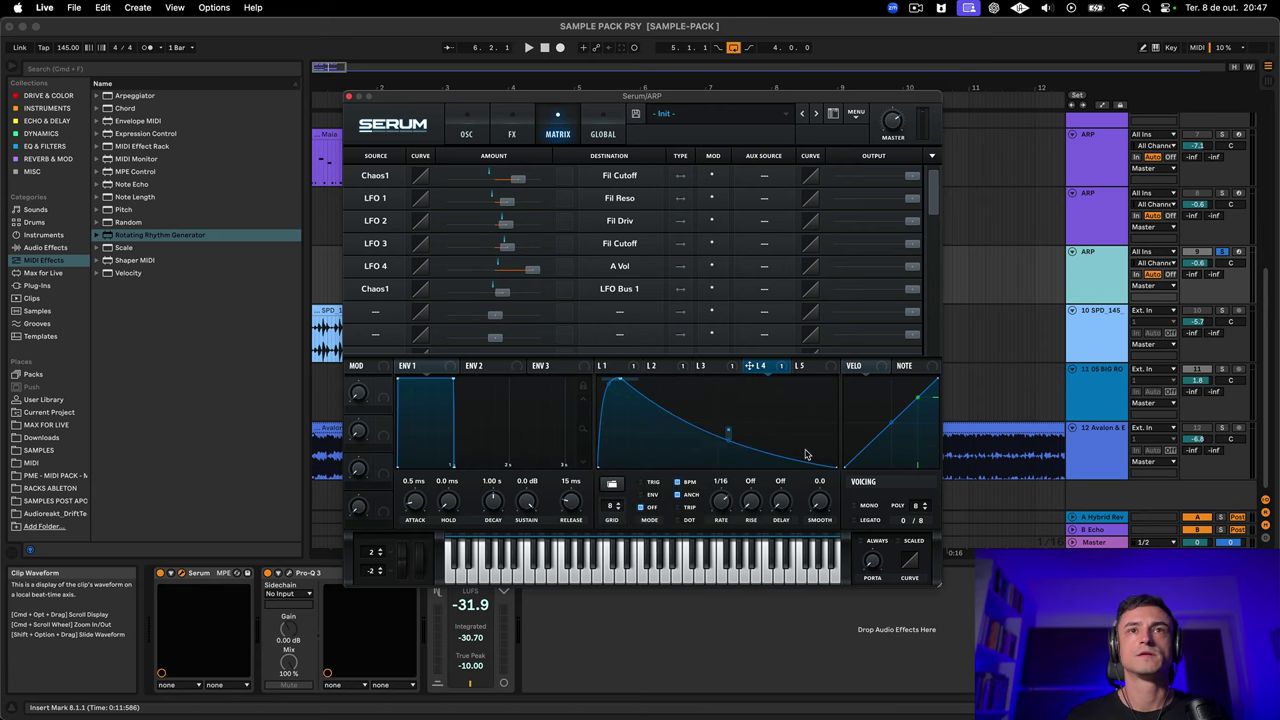
key(space)
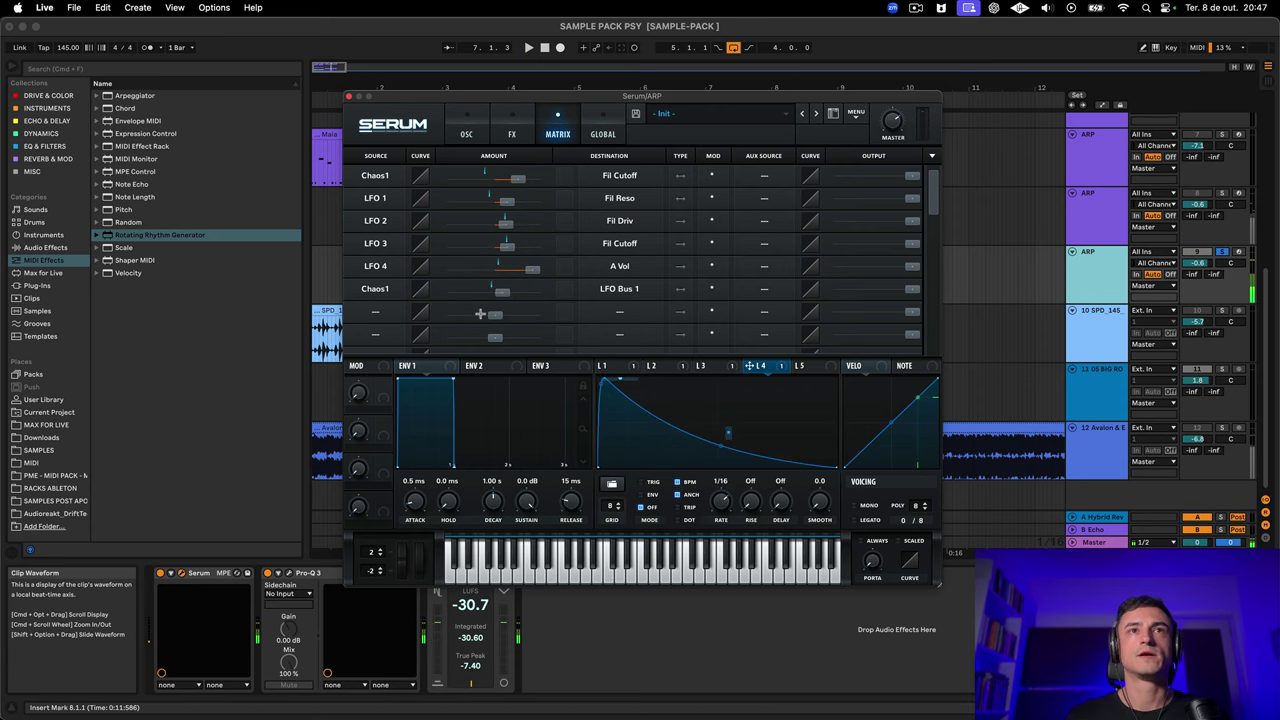
Increase the Chaos1 amount on LFO Bus 1 and audition other LFO 4 rates, returning to 1/16
drag(502, 293, 570, 303)
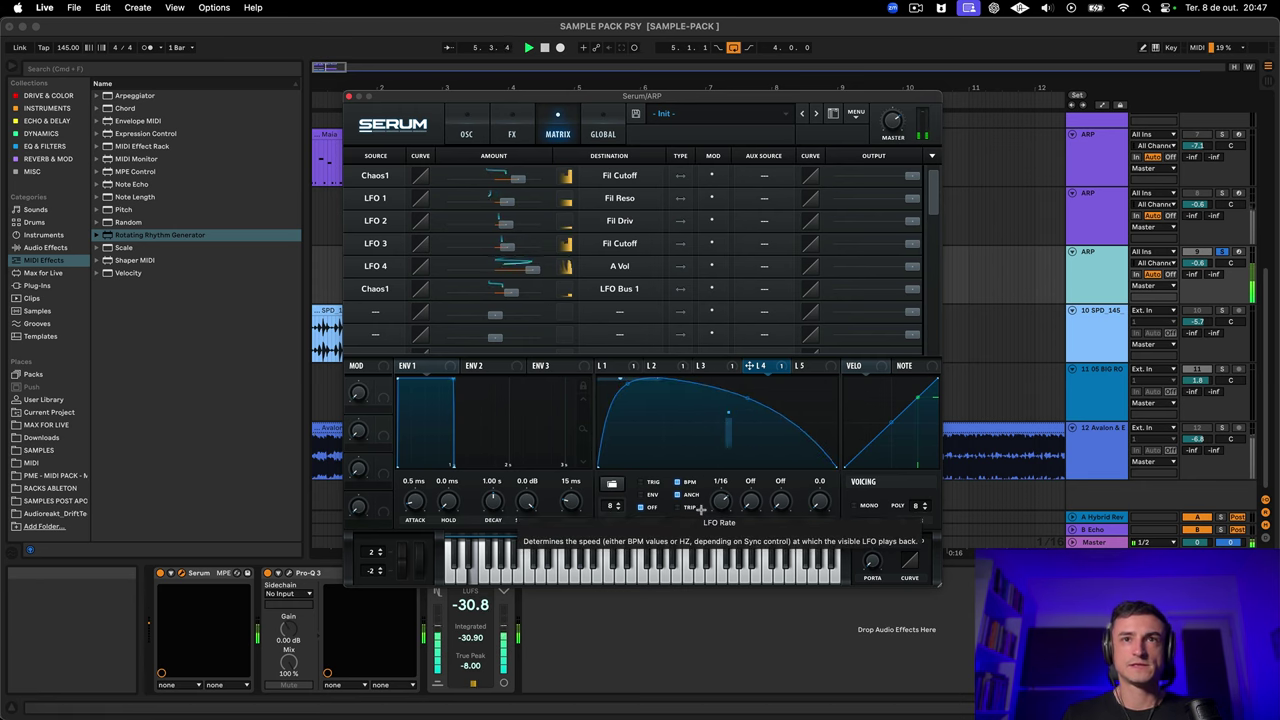
drag(723, 497, 716, 517)
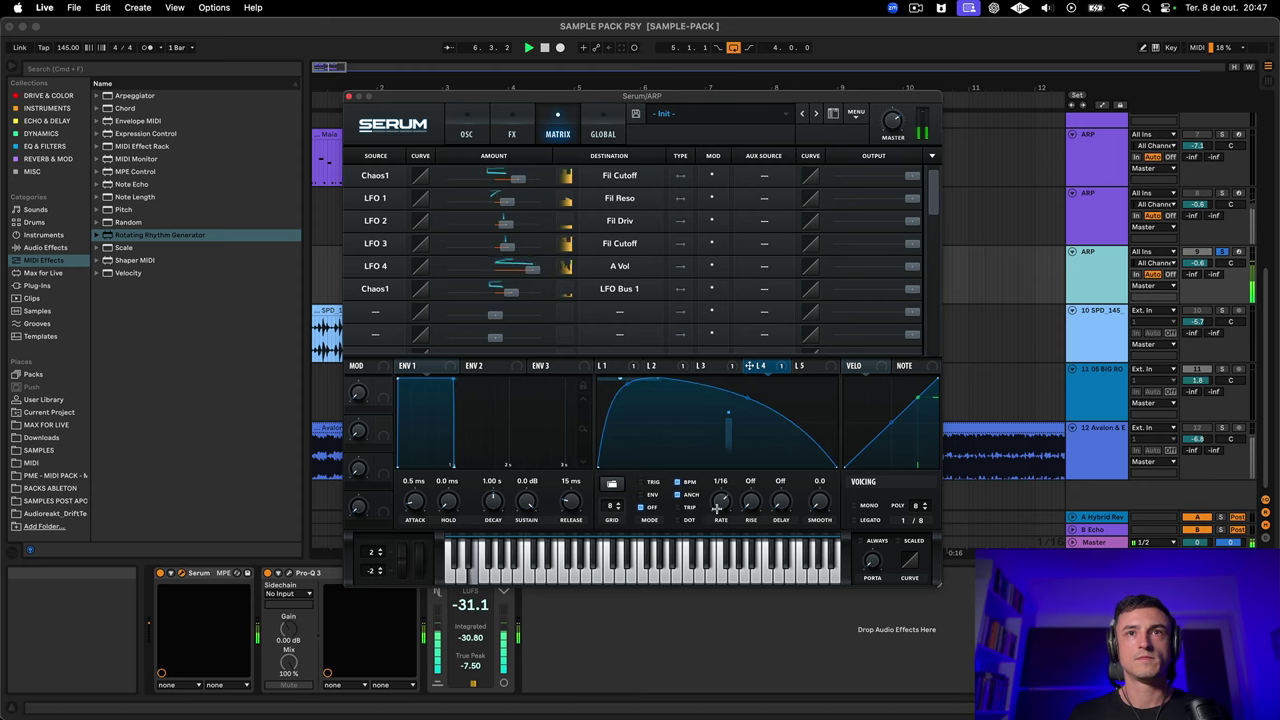
mouse_move(717, 524)
mouse_down()
mouse_move(713, 484)
mouse_move(718, 510)
mouse_up()
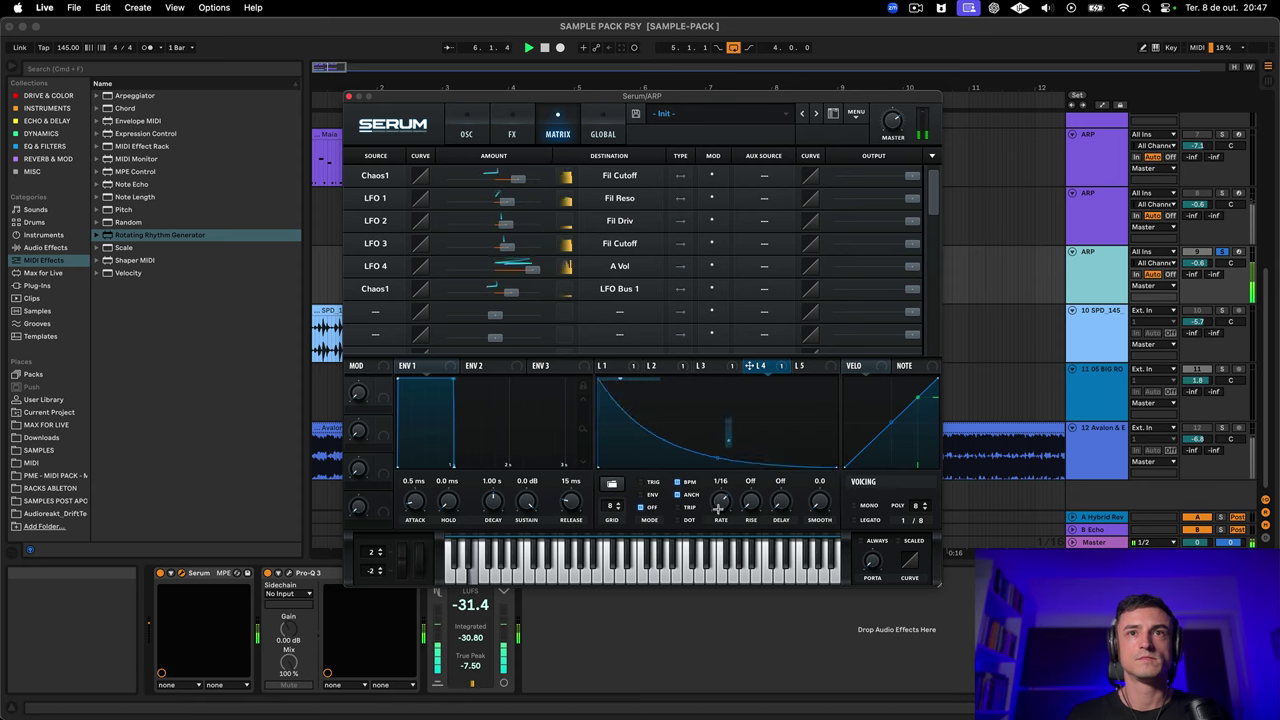
key(space)
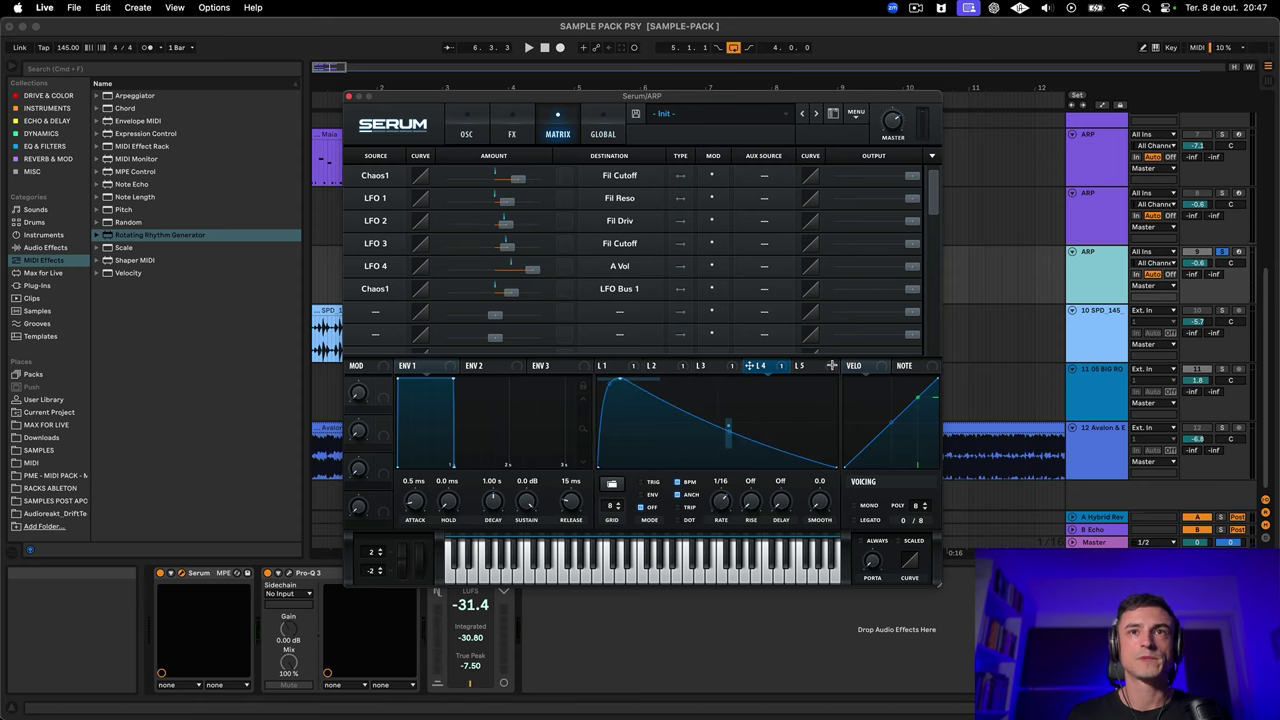
Assign LFO 5 as a modulator of LFO 4's rate and check the assignment on both LFOs
drag(820, 370, 720, 503)
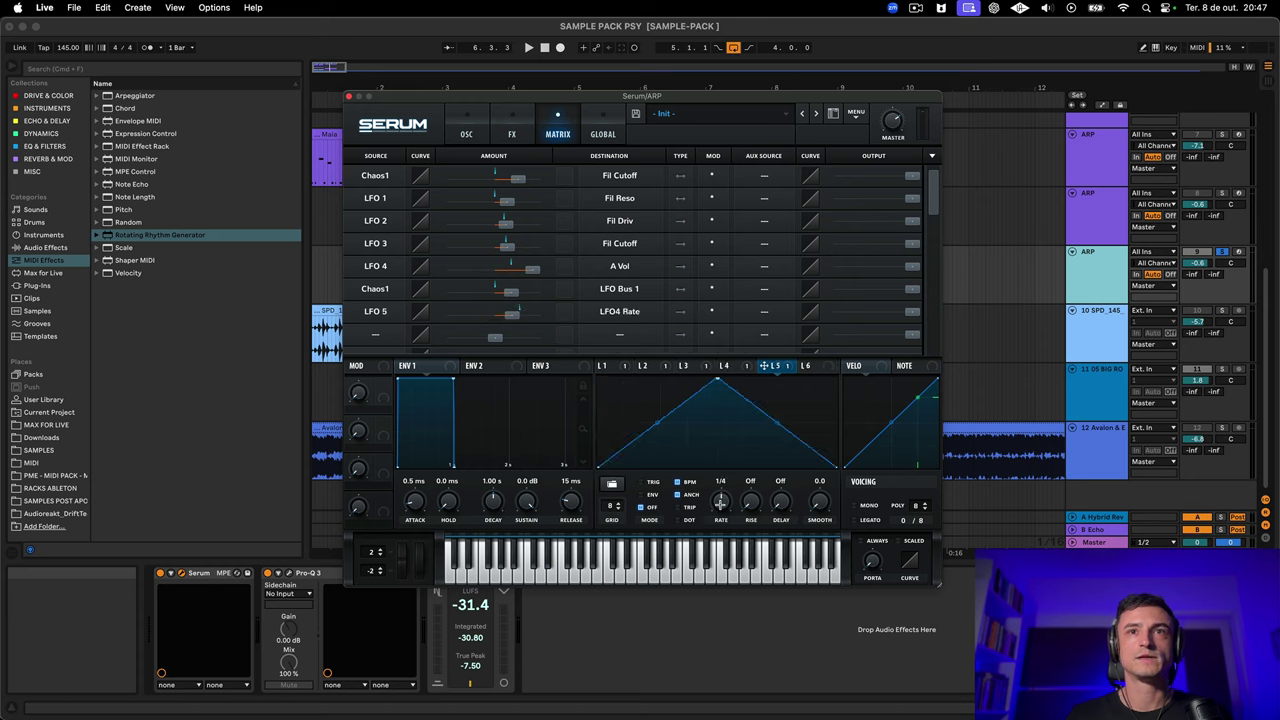
click(744, 366)
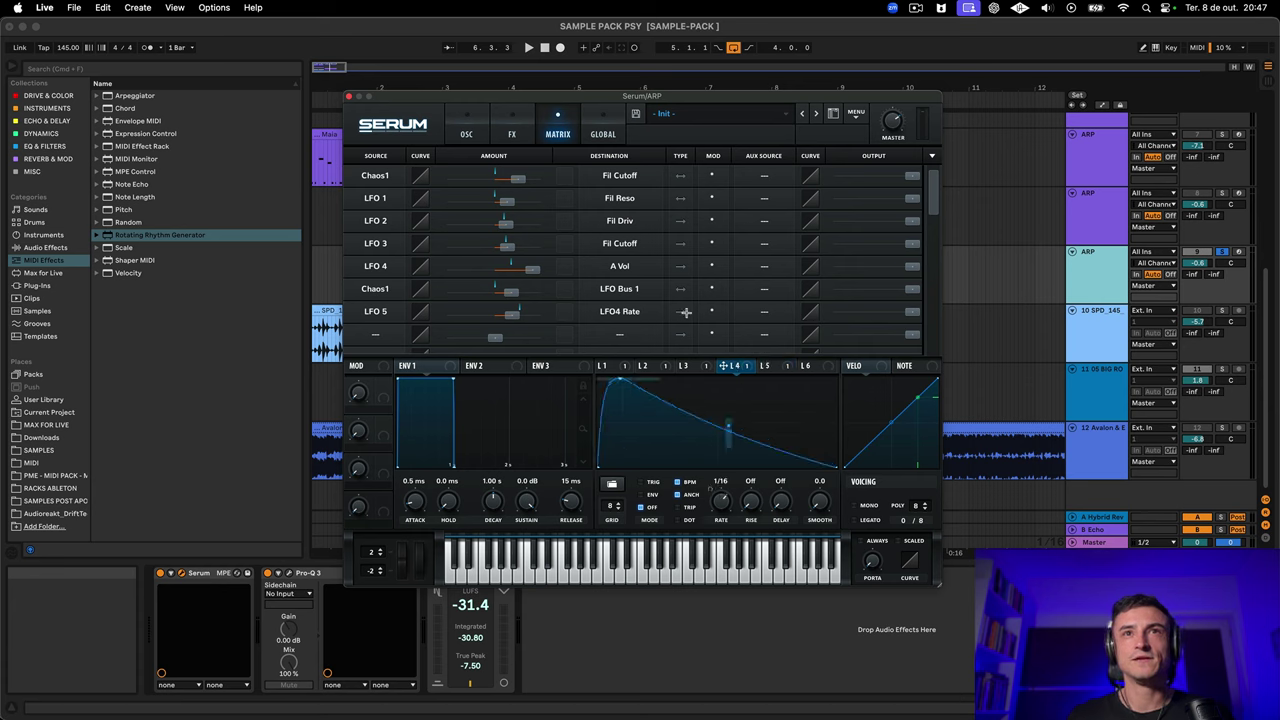
click(772, 366)
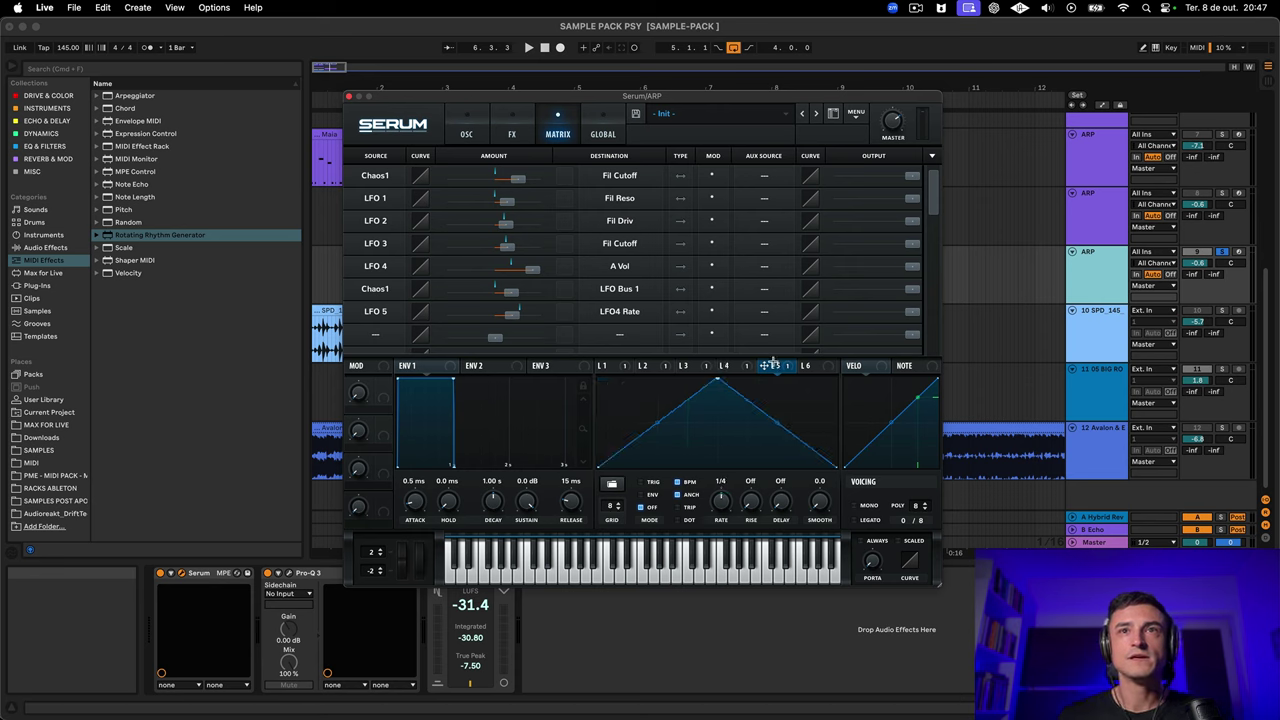
Redraw LFO 5 as eight flat steps at mid-height and play the loop with LFO 4 displayed
double_click(608, 423)
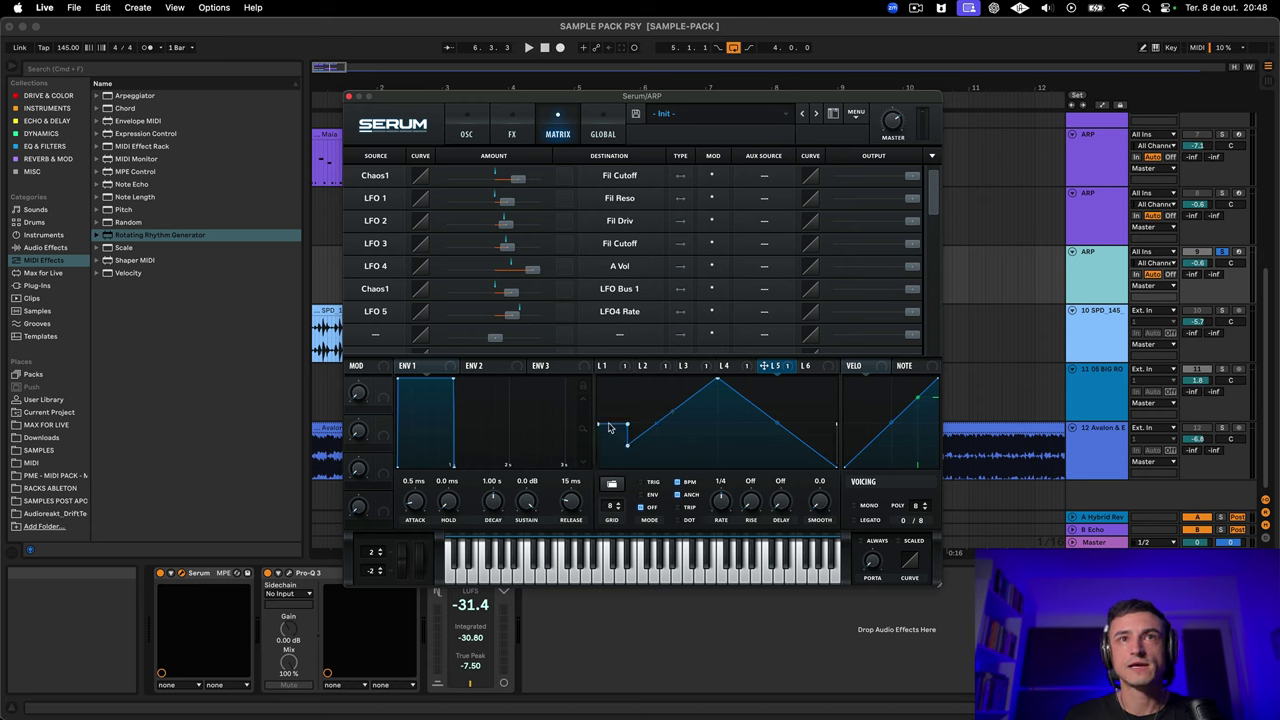
mouse_move(608, 427)
mouse_down()
mouse_move(830, 424)
mouse_move(792, 428)
mouse_up()
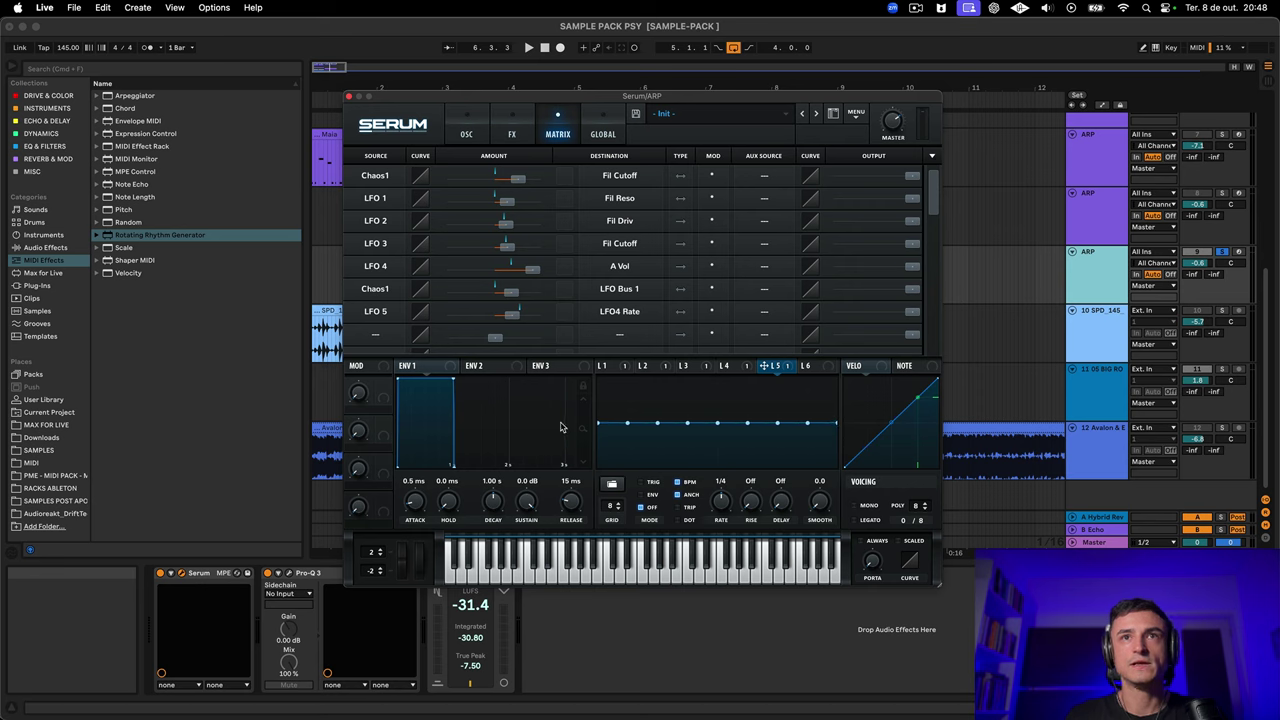
click(737, 367)
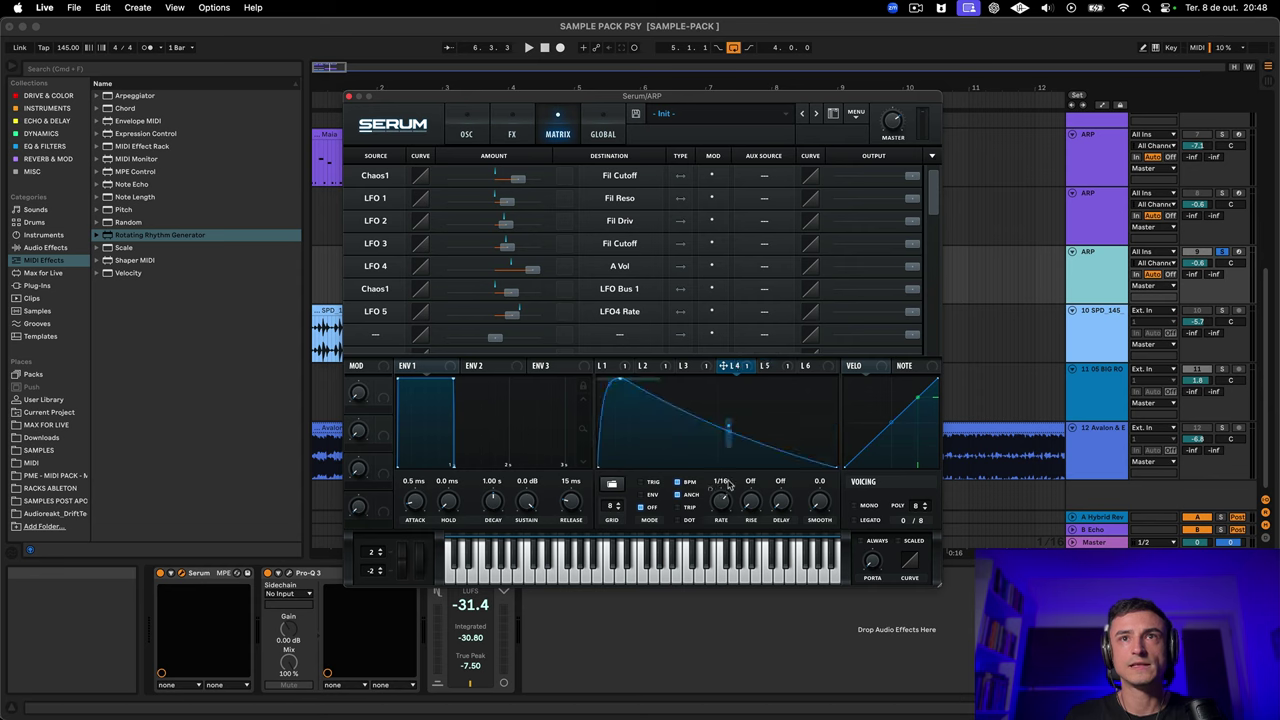
click(767, 366)
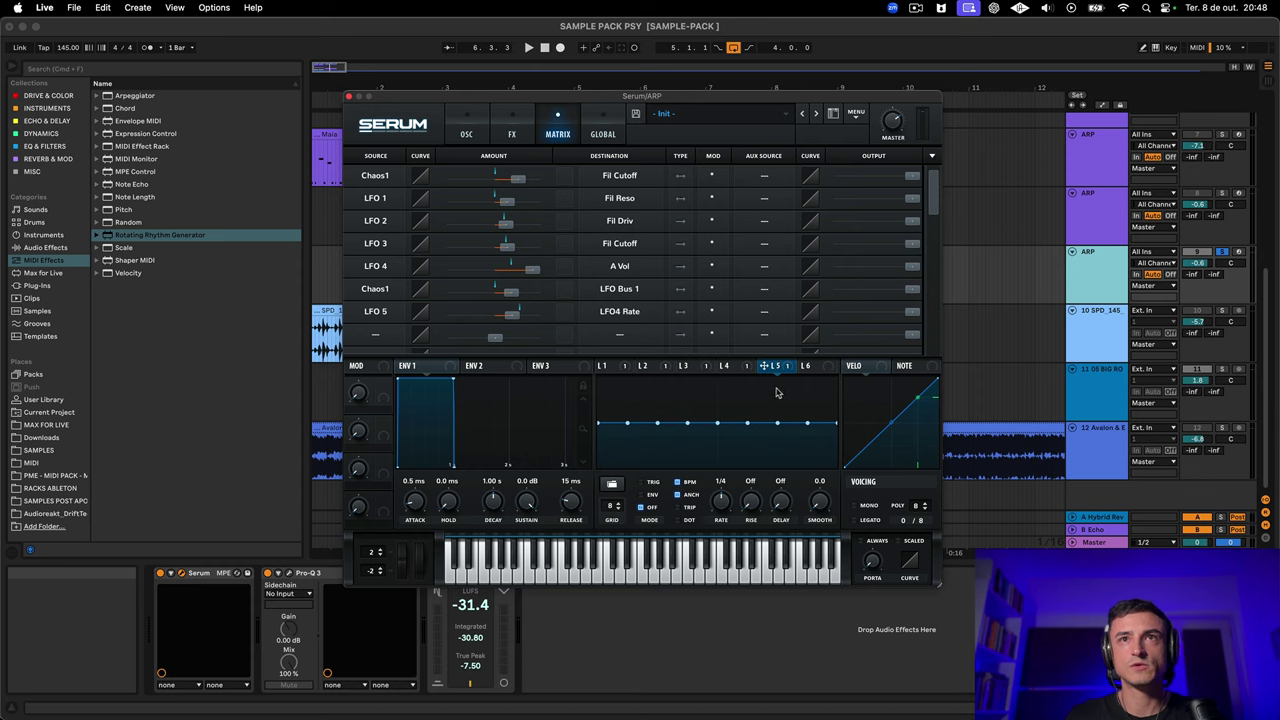
click(739, 368)
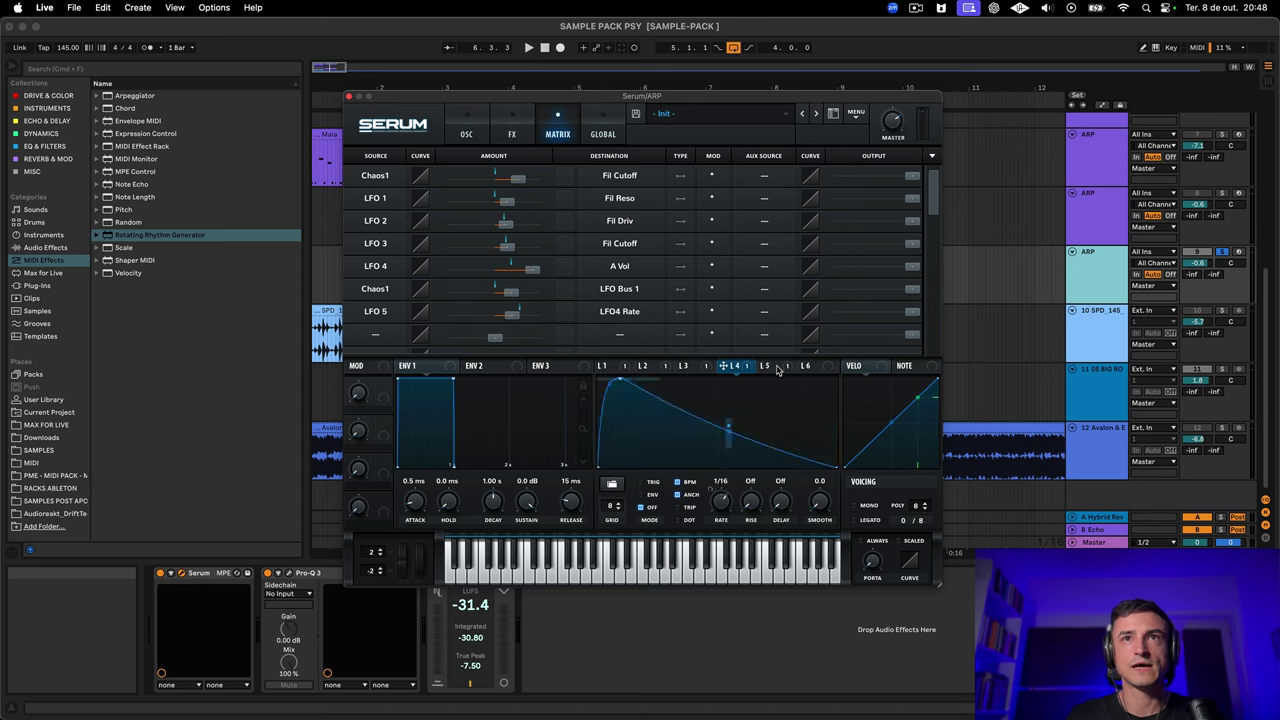
key(space)
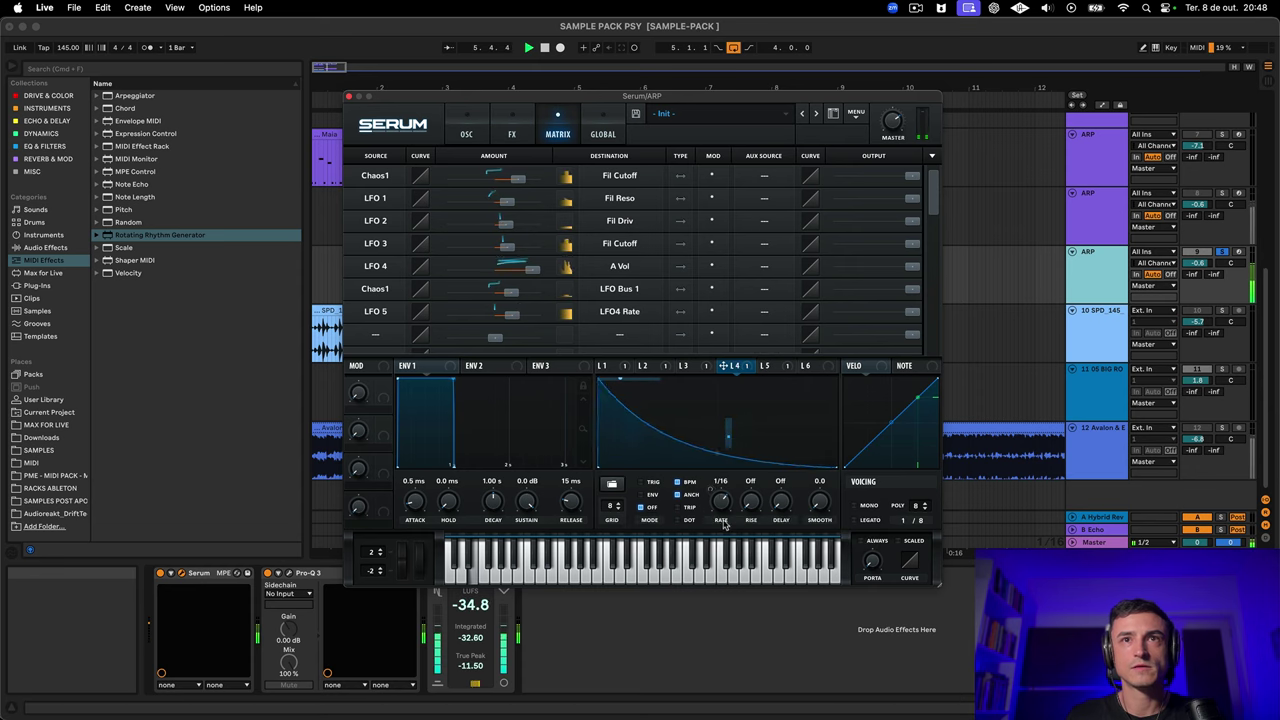
Slow LFO 5's rate to 4 bar, audition the loop, and settle on 2 bar
click(772, 366)
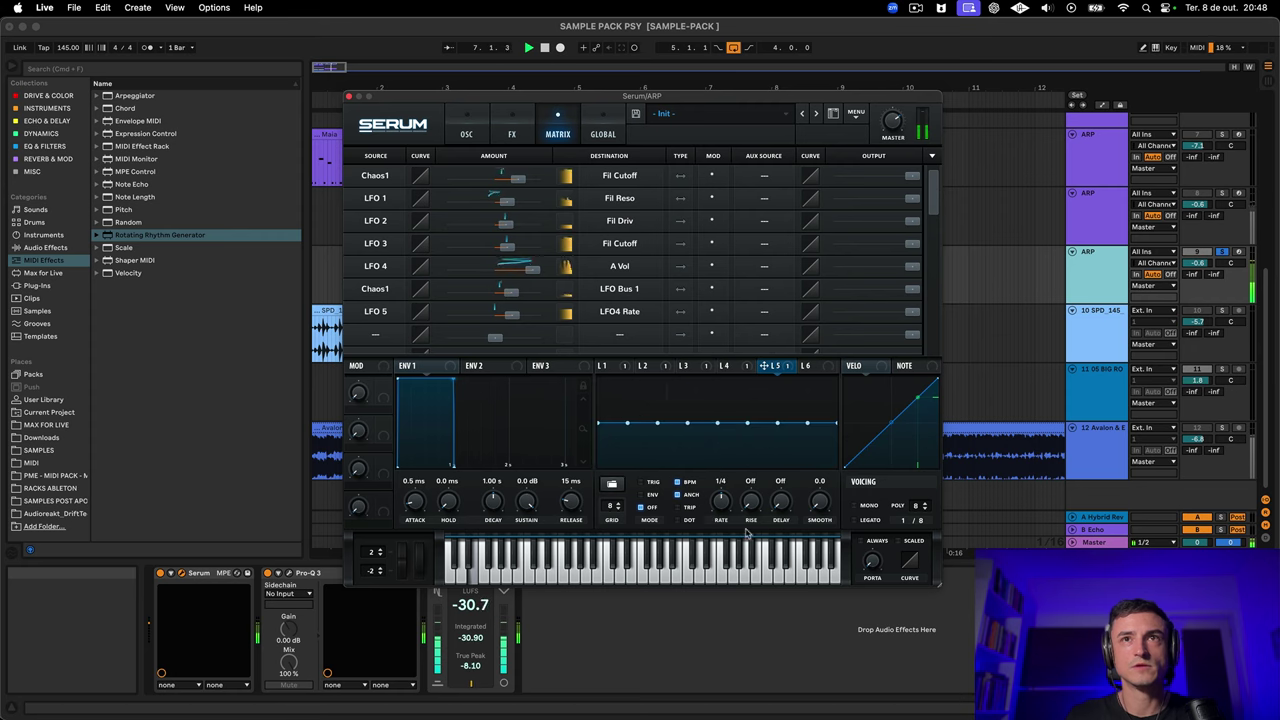
drag(717, 522, 713, 531)
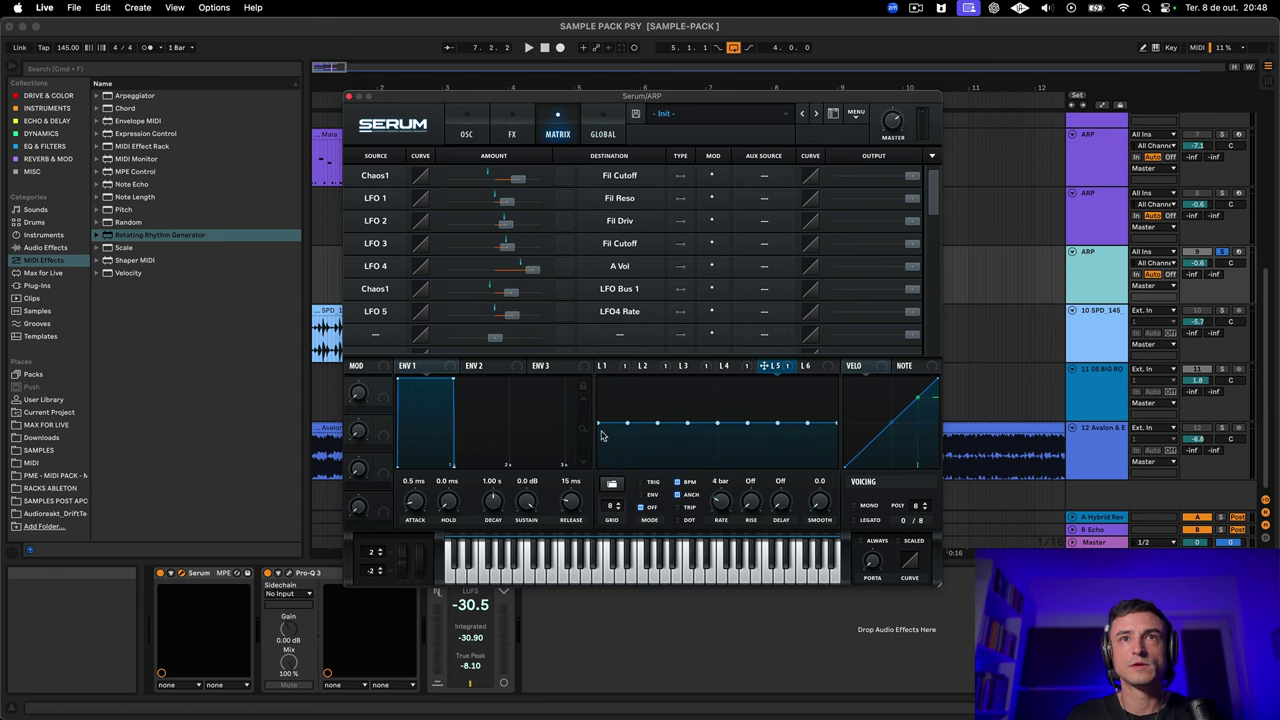
key(space)
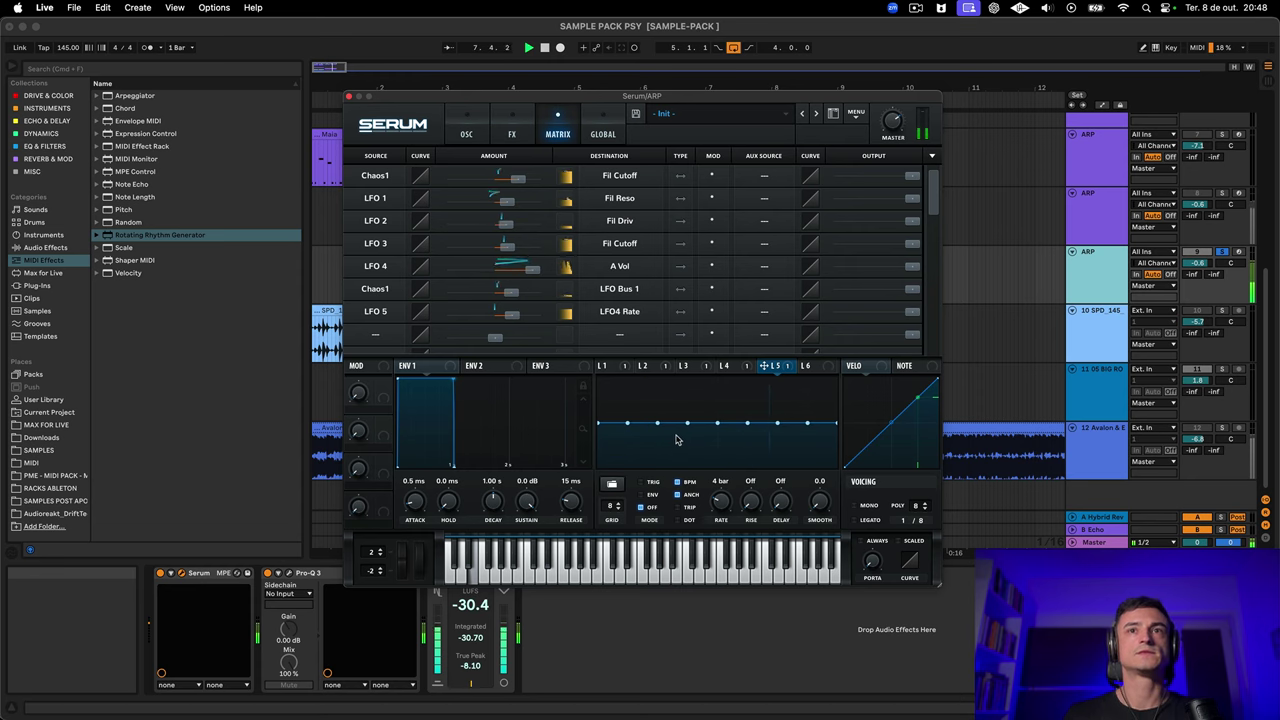
drag(723, 504, 728, 506)
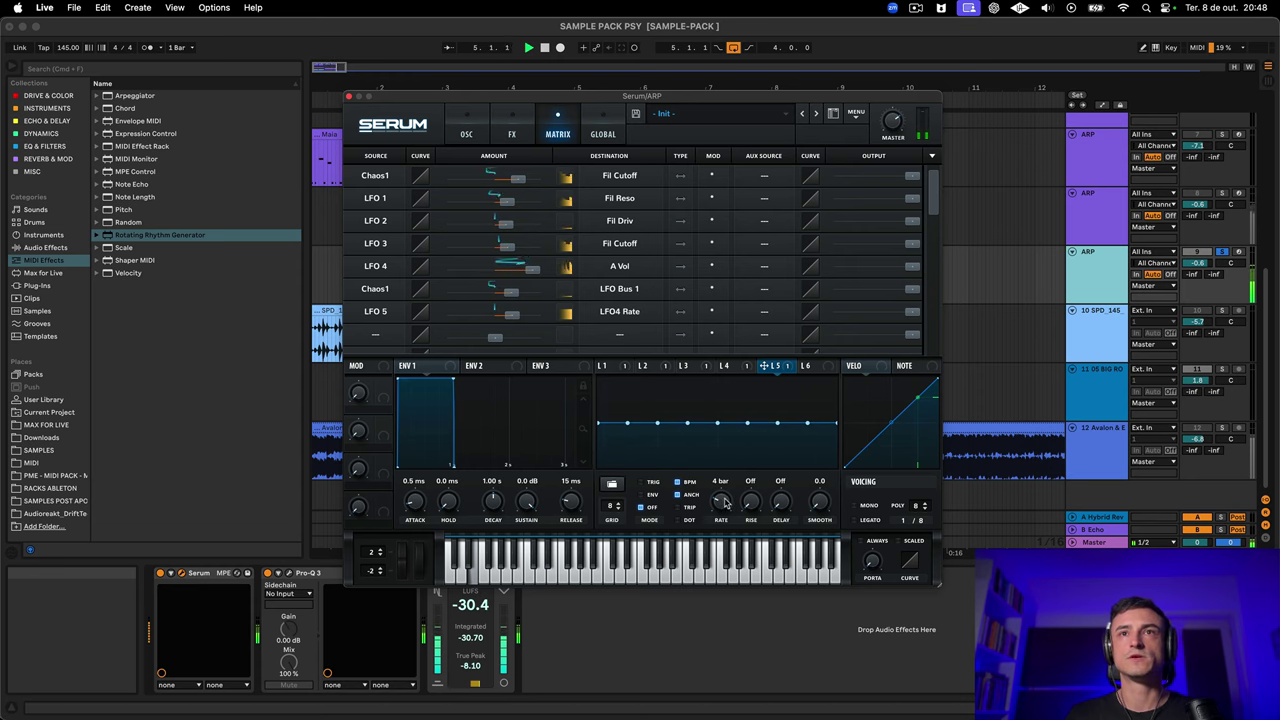
key(space)
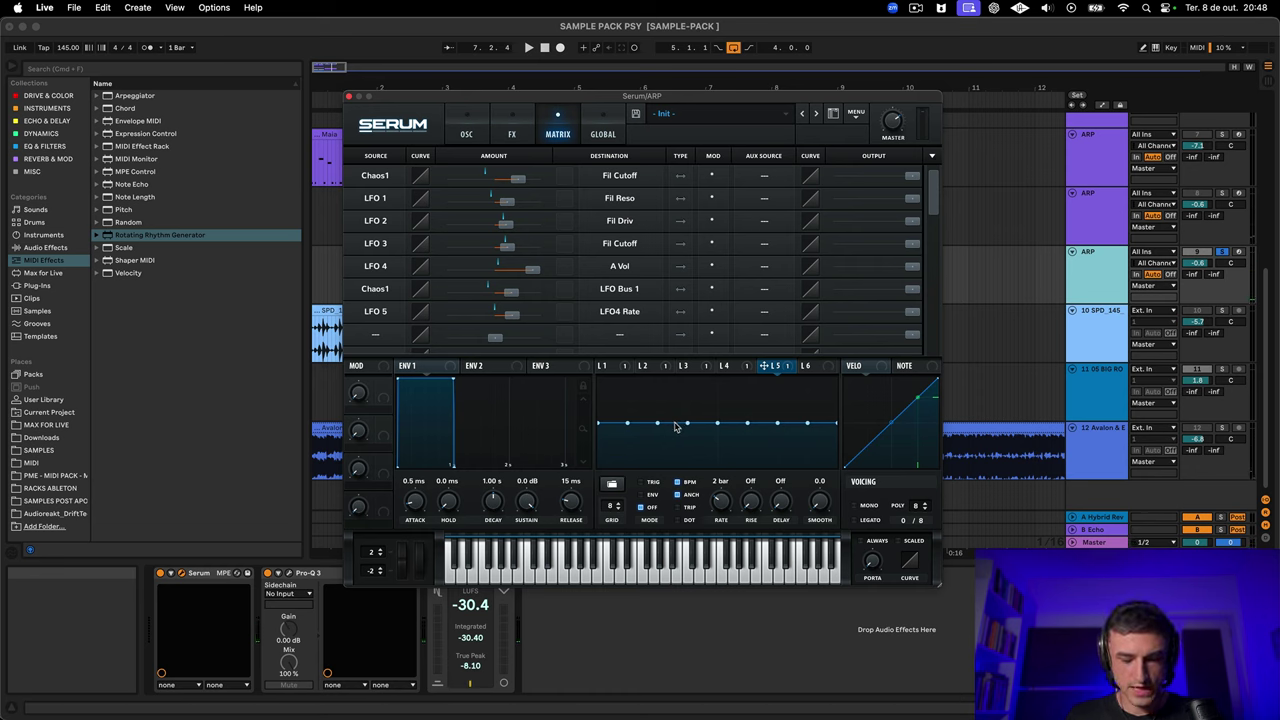
Raise LFO 5's third step to slightly over halfway between mid-height and the maximum, auditioning several heights and their effect on LFO 4
drag(675, 427, 675, 413)
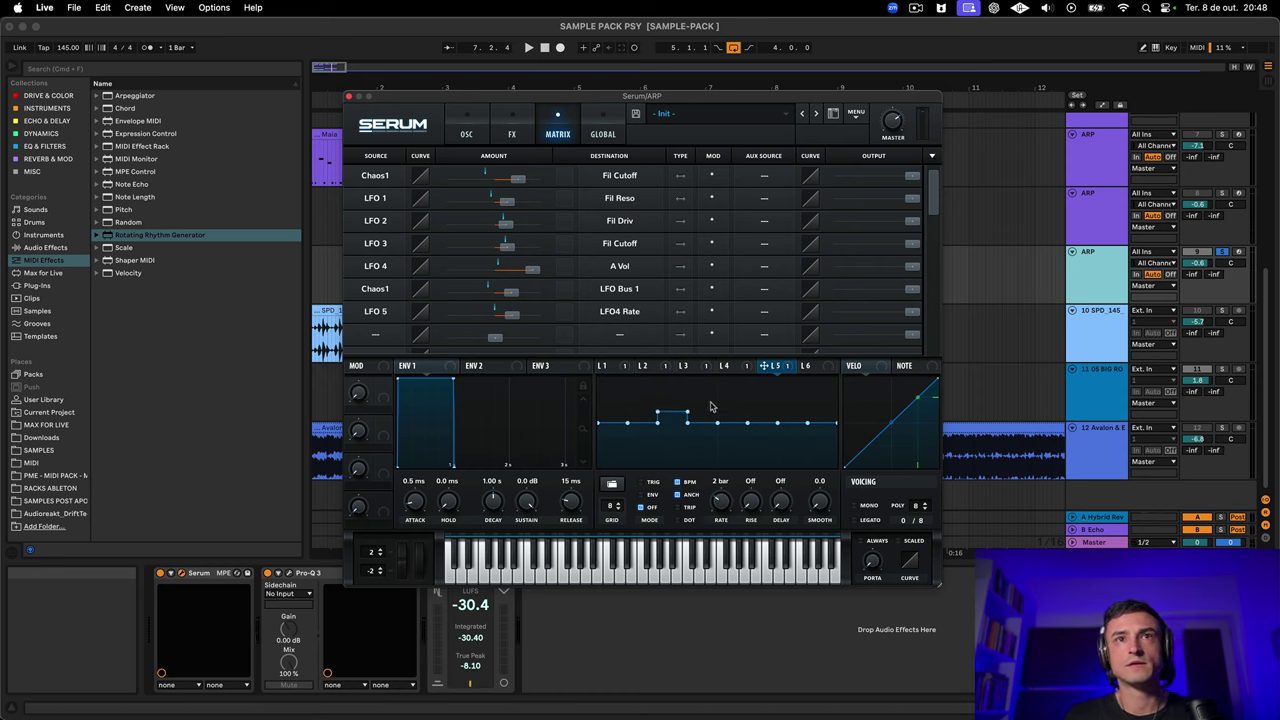
key(space)
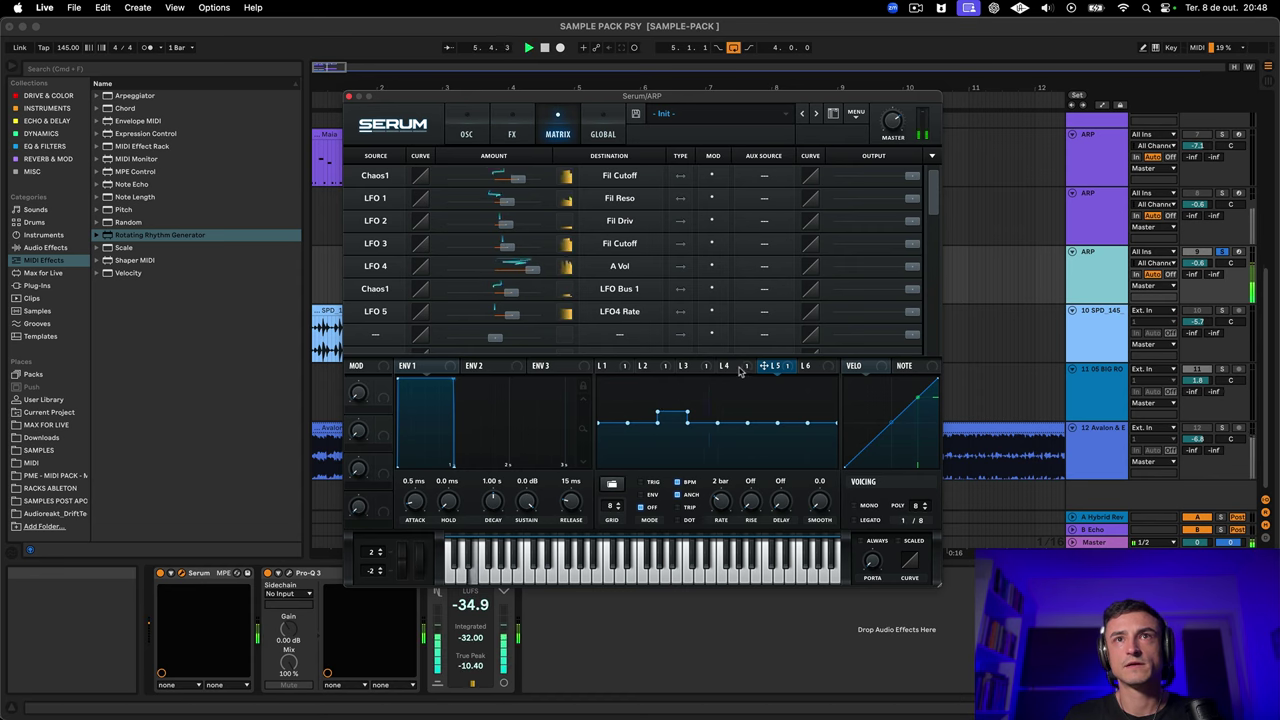
key(space)
drag(670, 411, 667, 382)
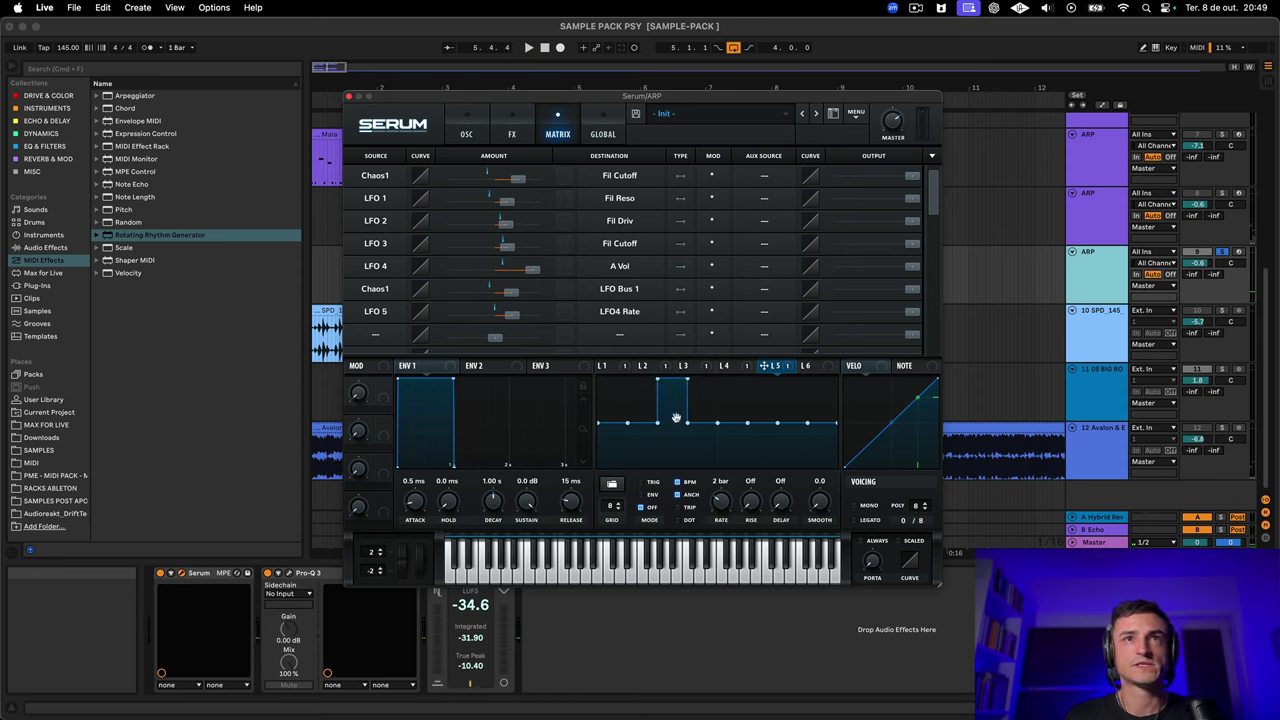
key(space)
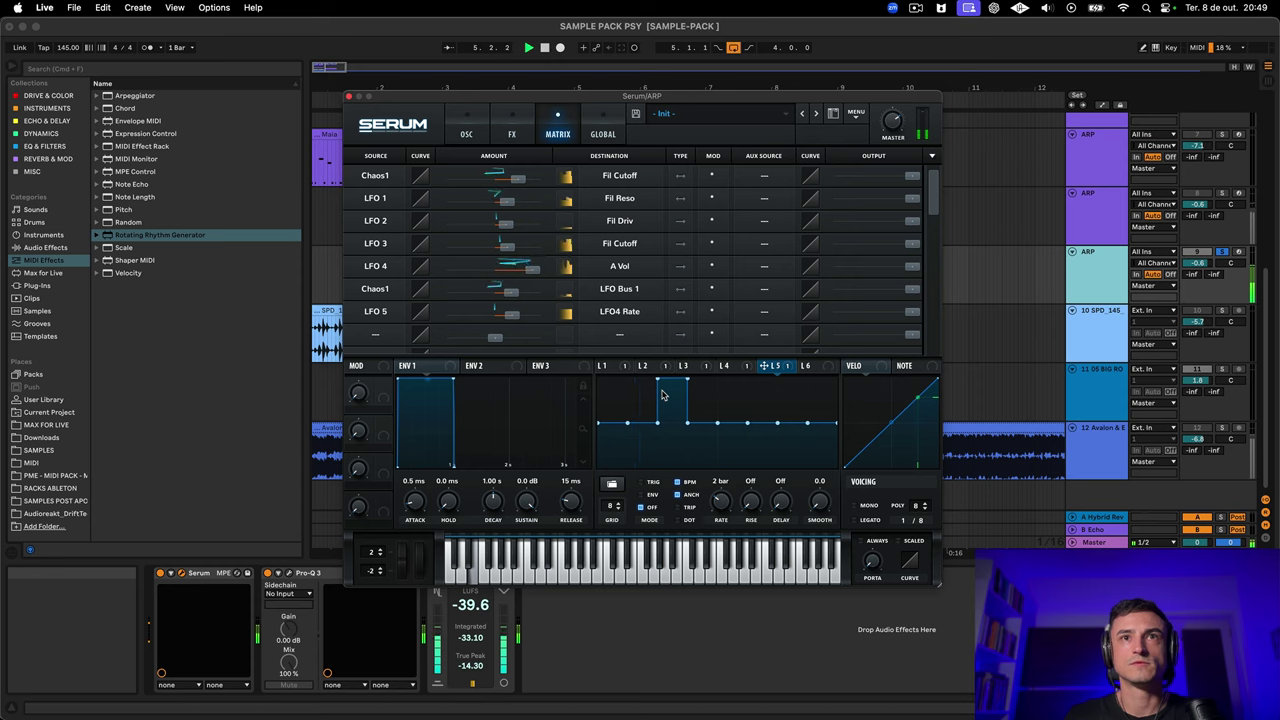
drag(688, 383, 686, 397)
click(741, 368)
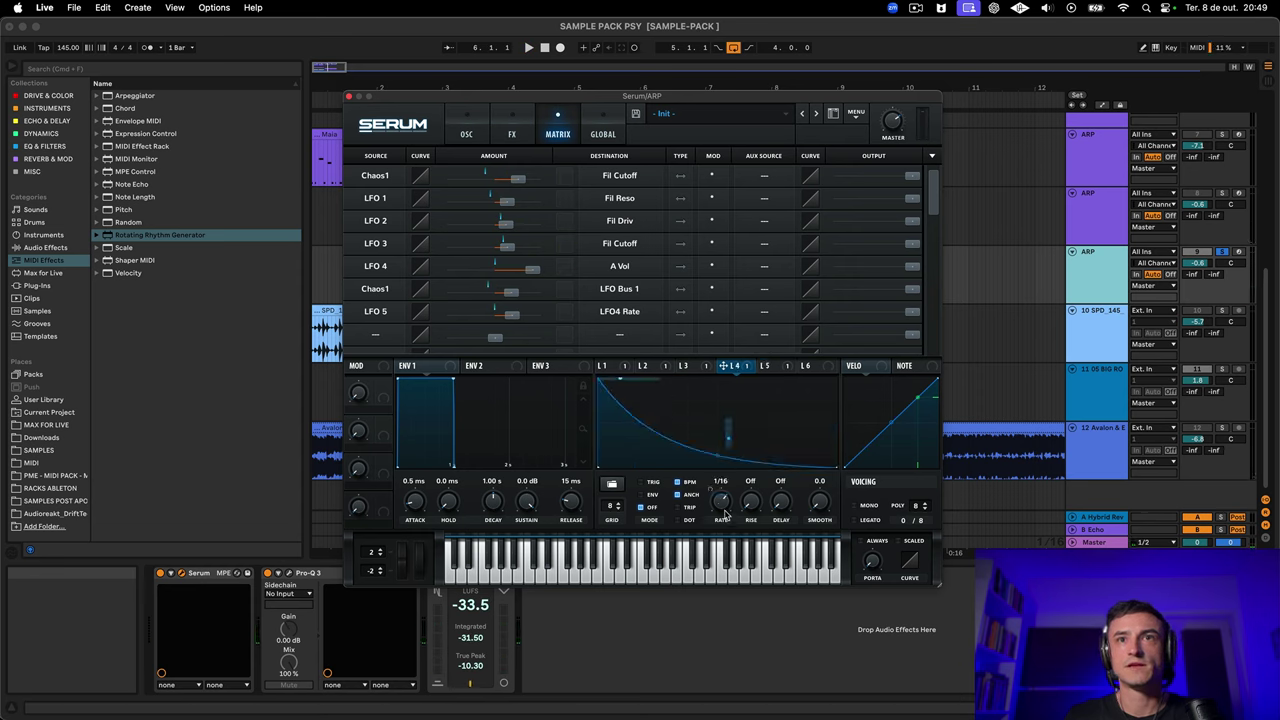
key(space)
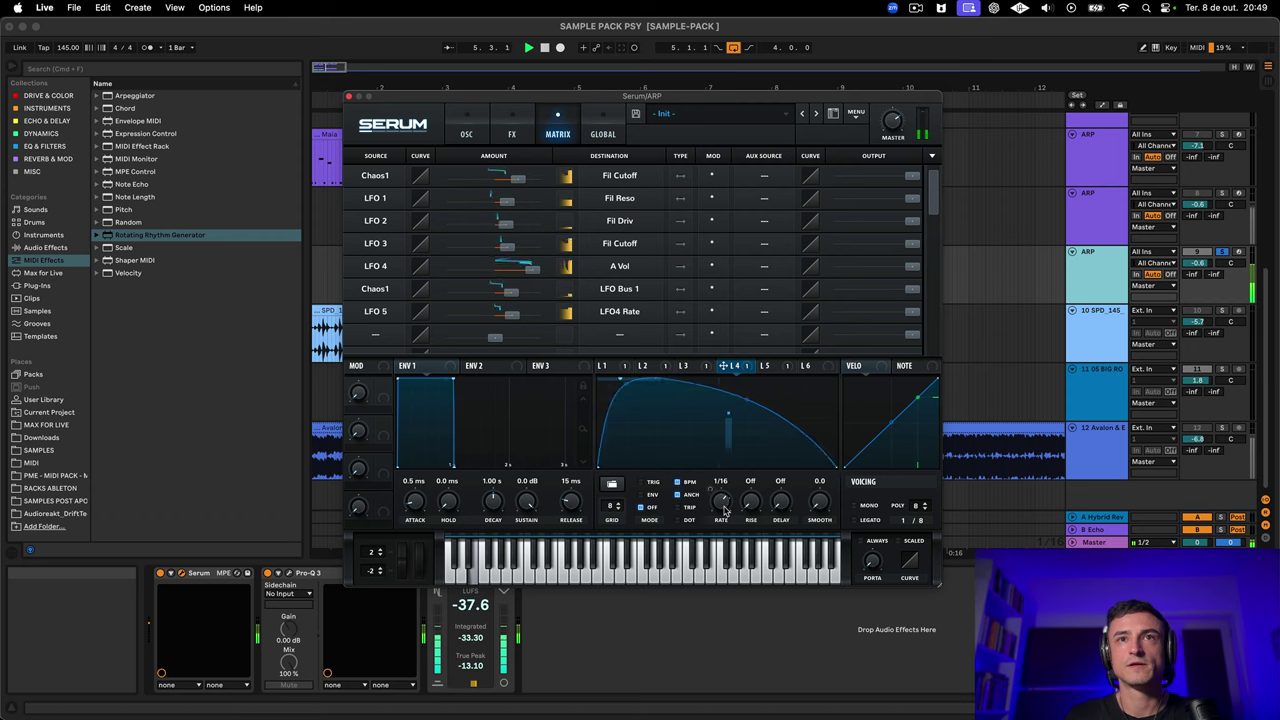
Lower LFO 5's sixth step below mid-height and raise the seventh slightly above it, fine-tuning the seventh while the loop plays
click(776, 366)
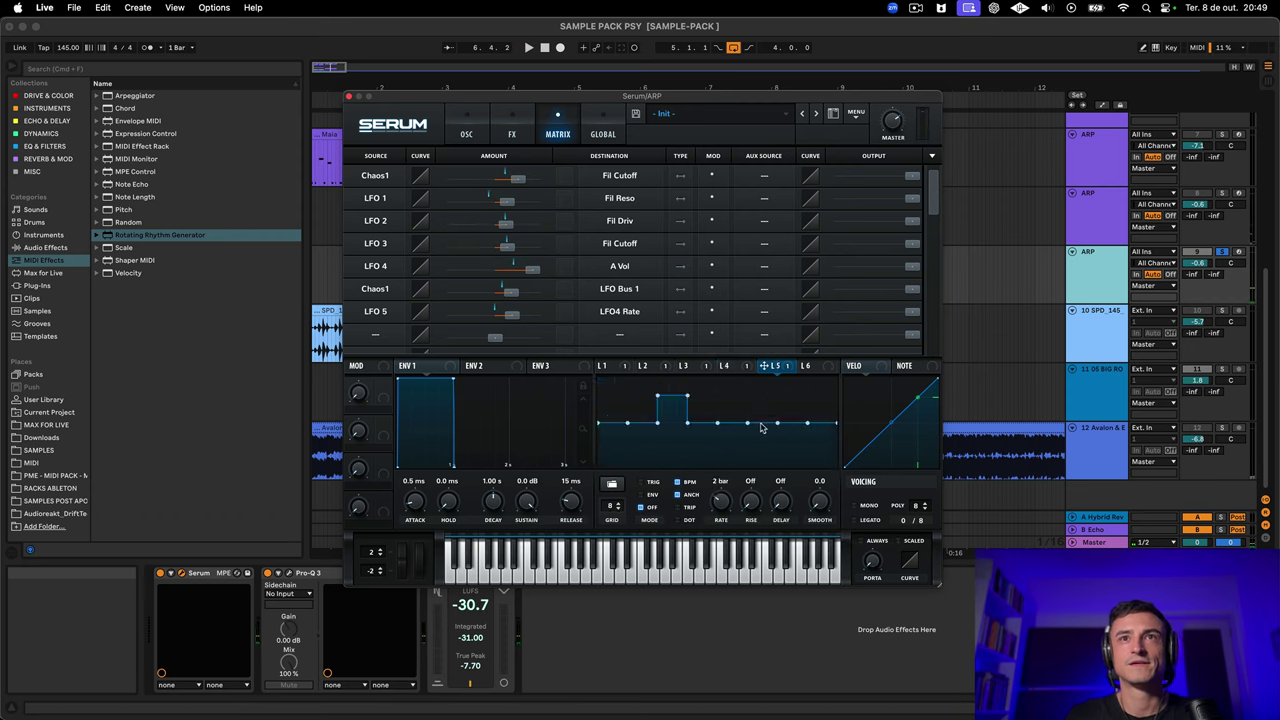
mouse_move(760, 423)
mouse_down()
mouse_move(760, 448)
mouse_move(793, 410)
mouse_up()
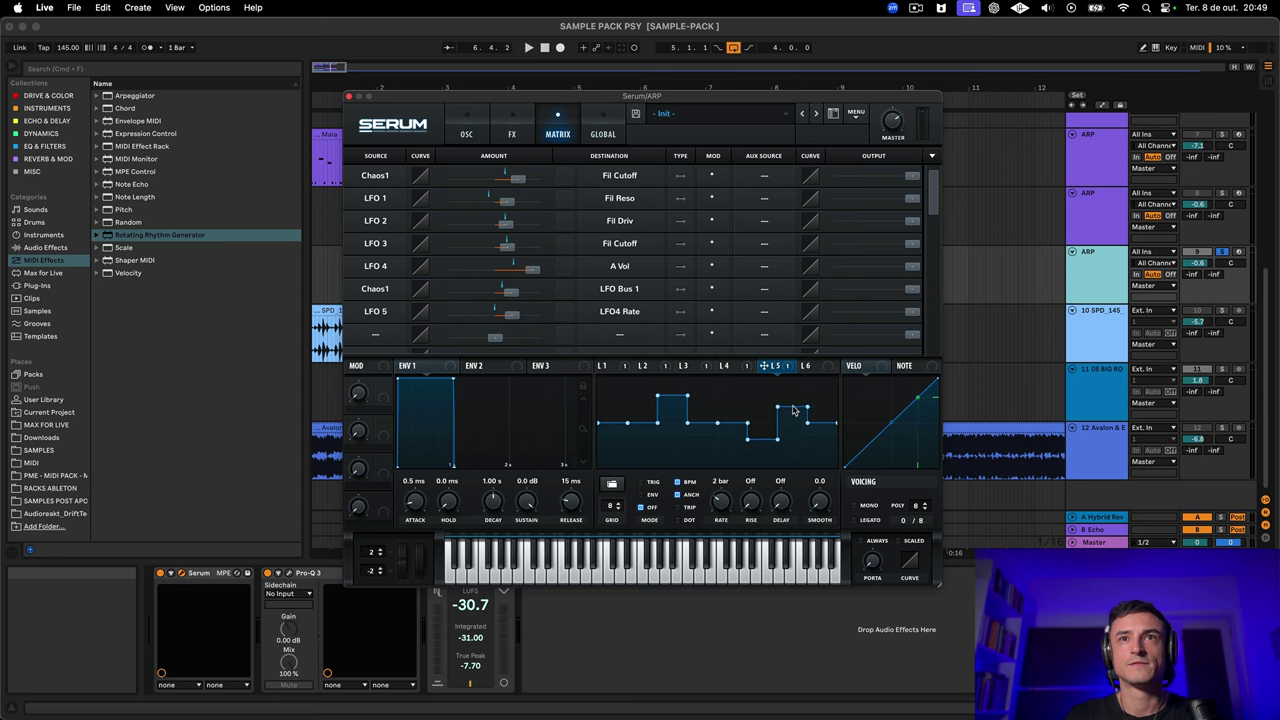
key(space)
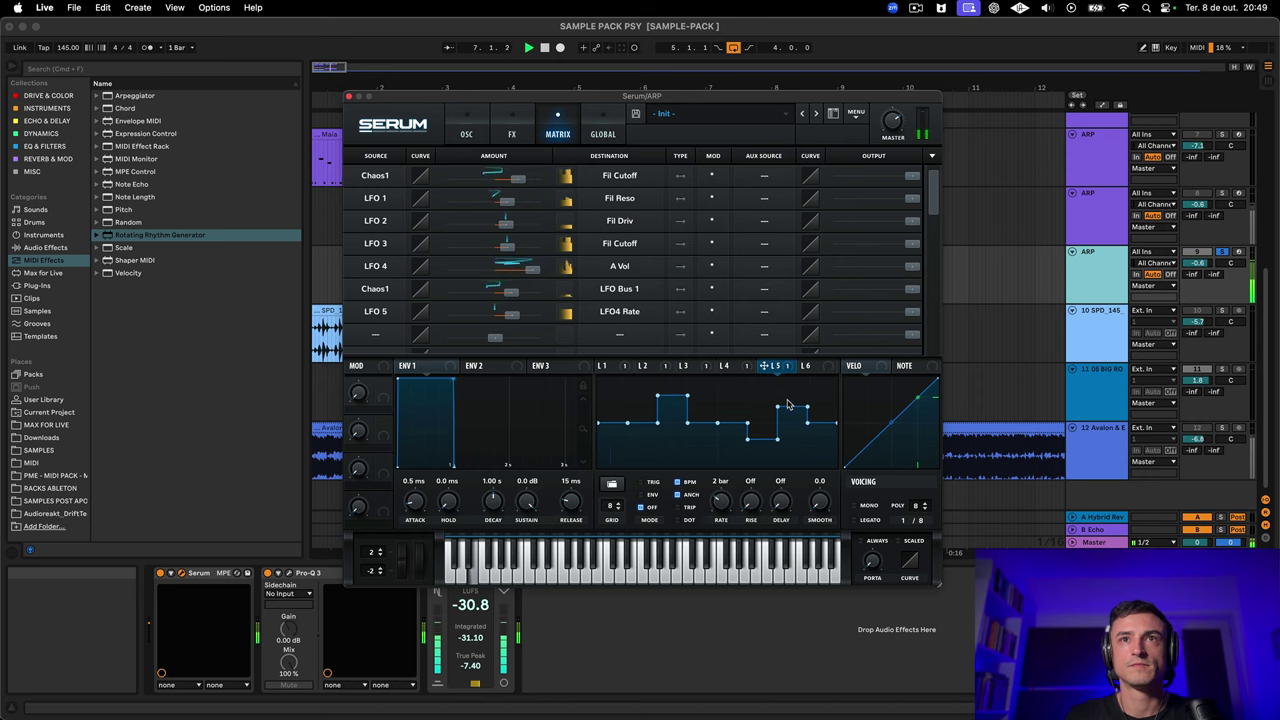
drag(788, 410, 790, 417)
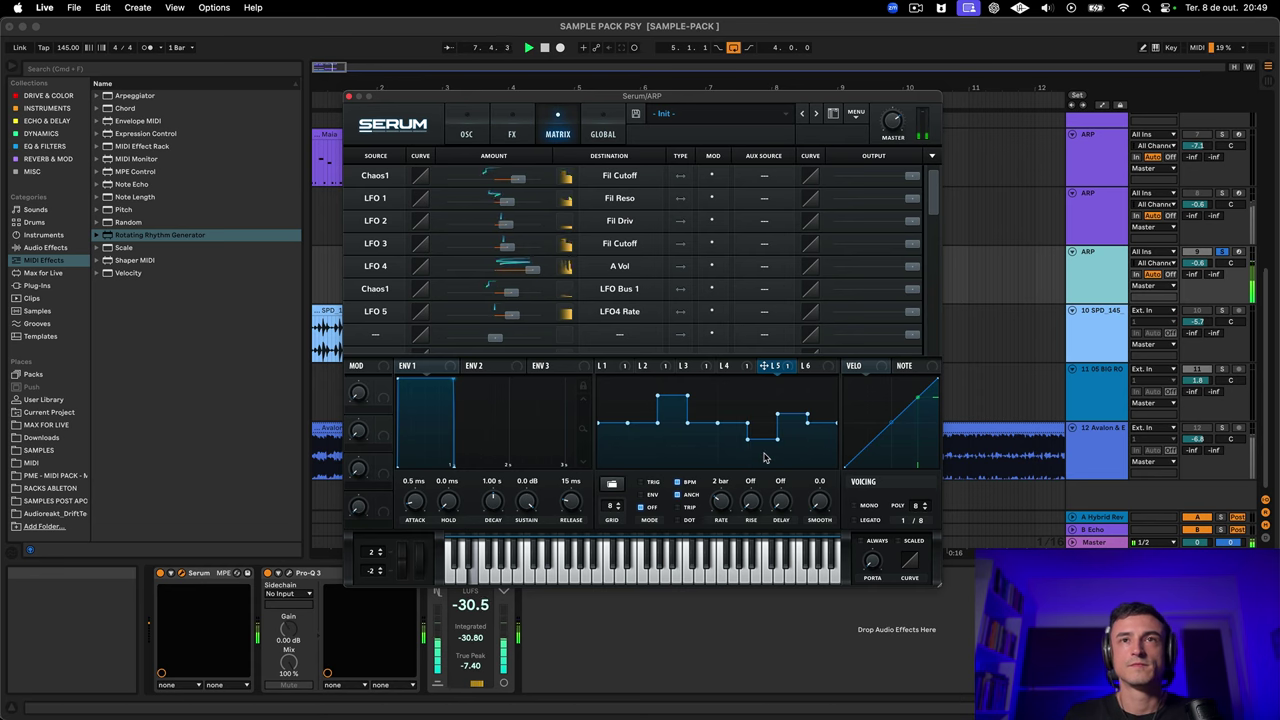
Raise LFO 5's fifth step above mid-height and audition a one-bar rate before setting it back to 2 bar
drag(732, 423, 732, 407)
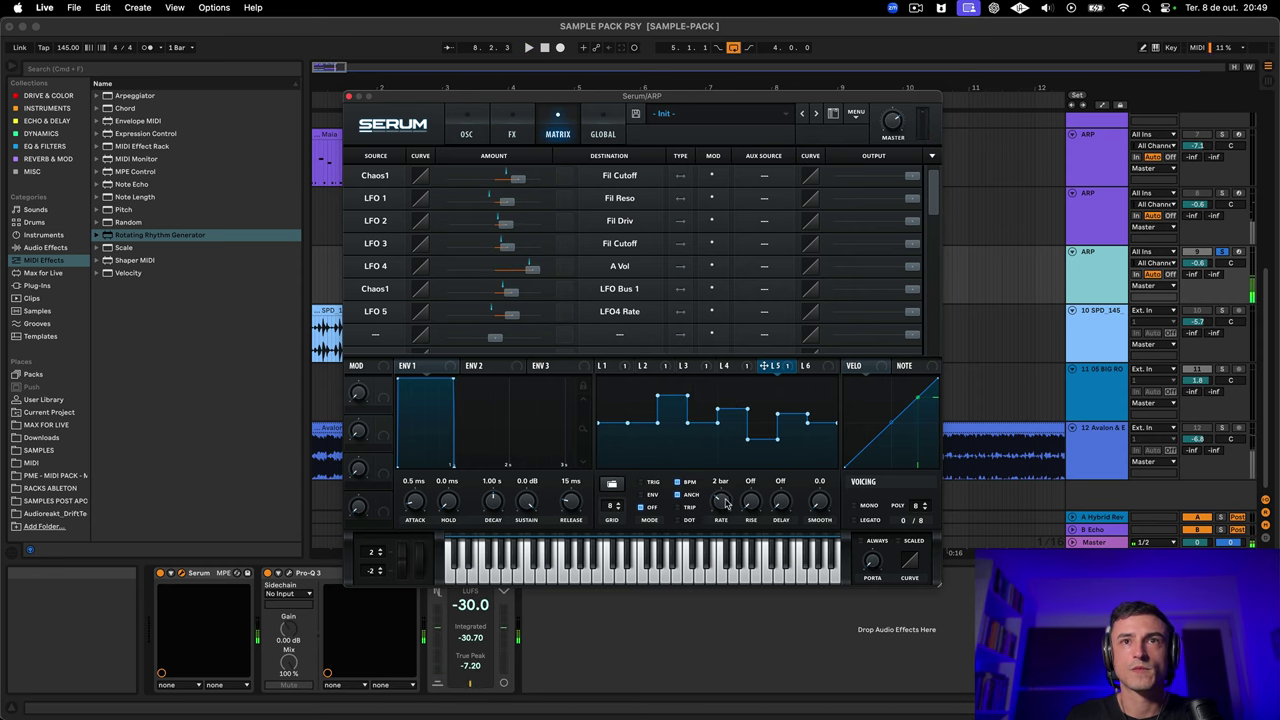
drag(728, 501, 731, 500)
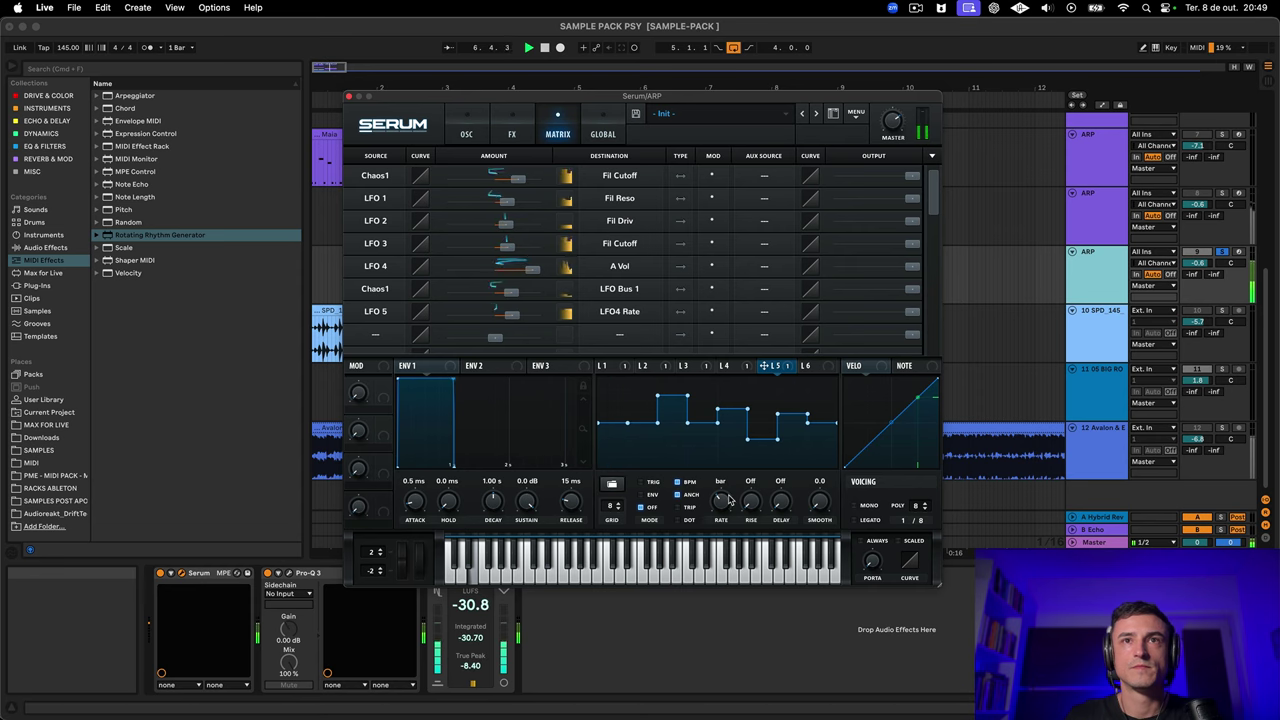
drag(730, 497, 716, 531)
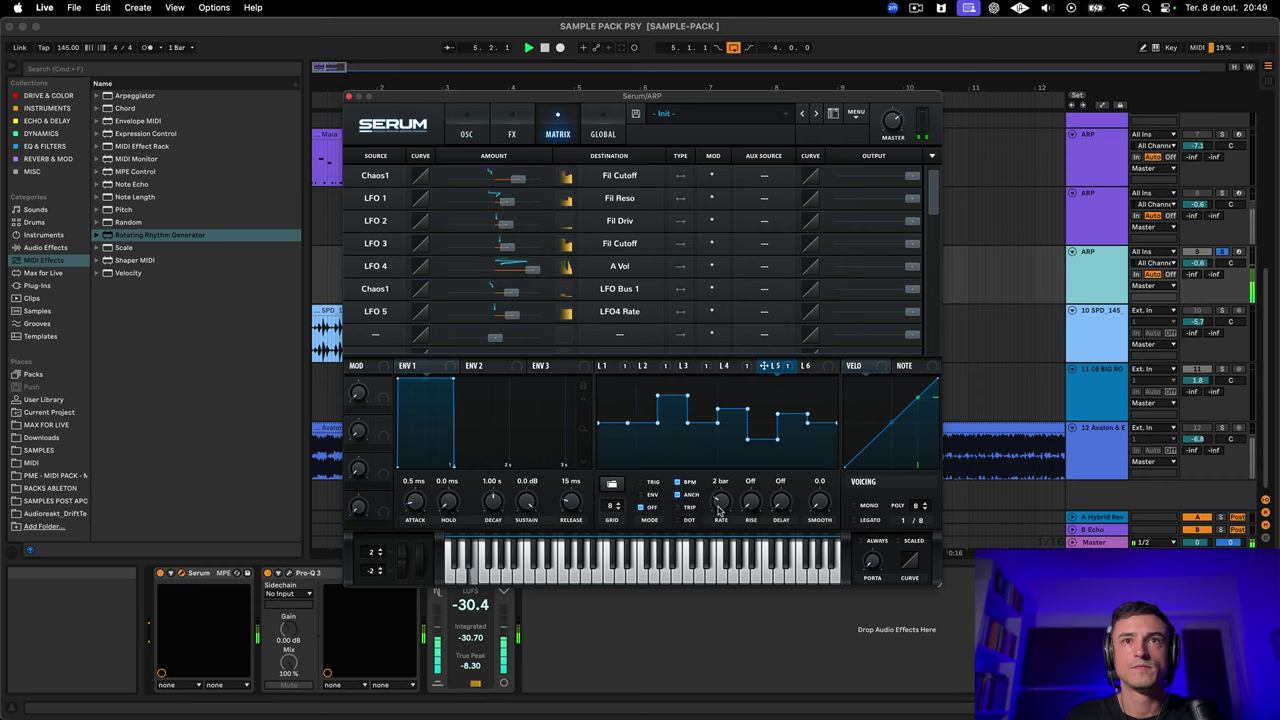
Lower LFO 5's first step to somewhat below mid-height, auditioning a one-bar rate before setting it back to 2 bar
drag(719, 508, 718, 502)
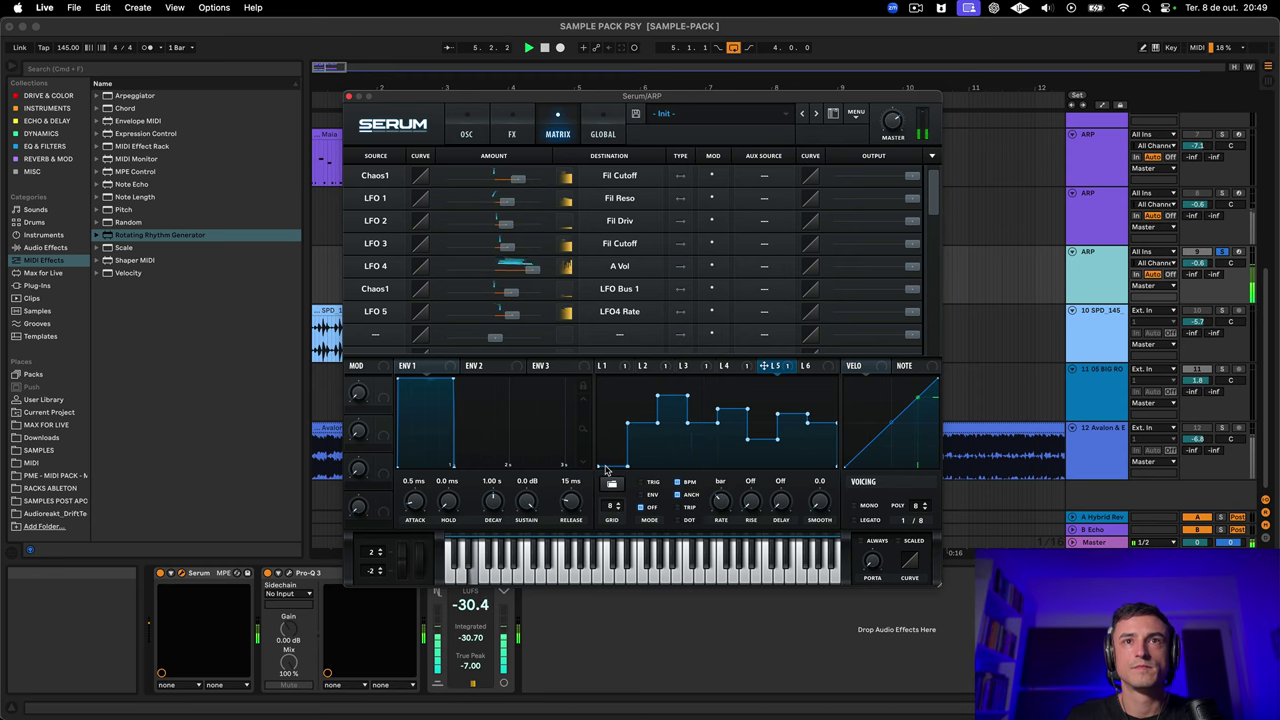
drag(605, 470, 615, 445)
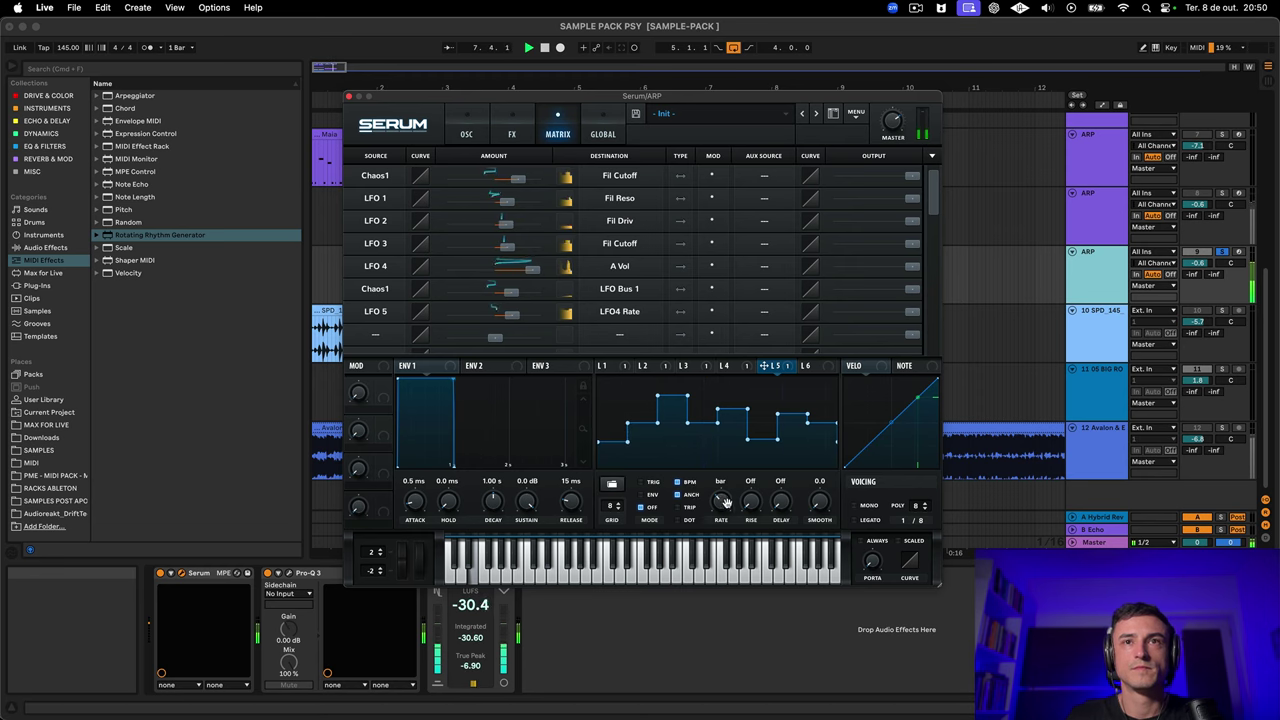
drag(721, 501, 718, 500)
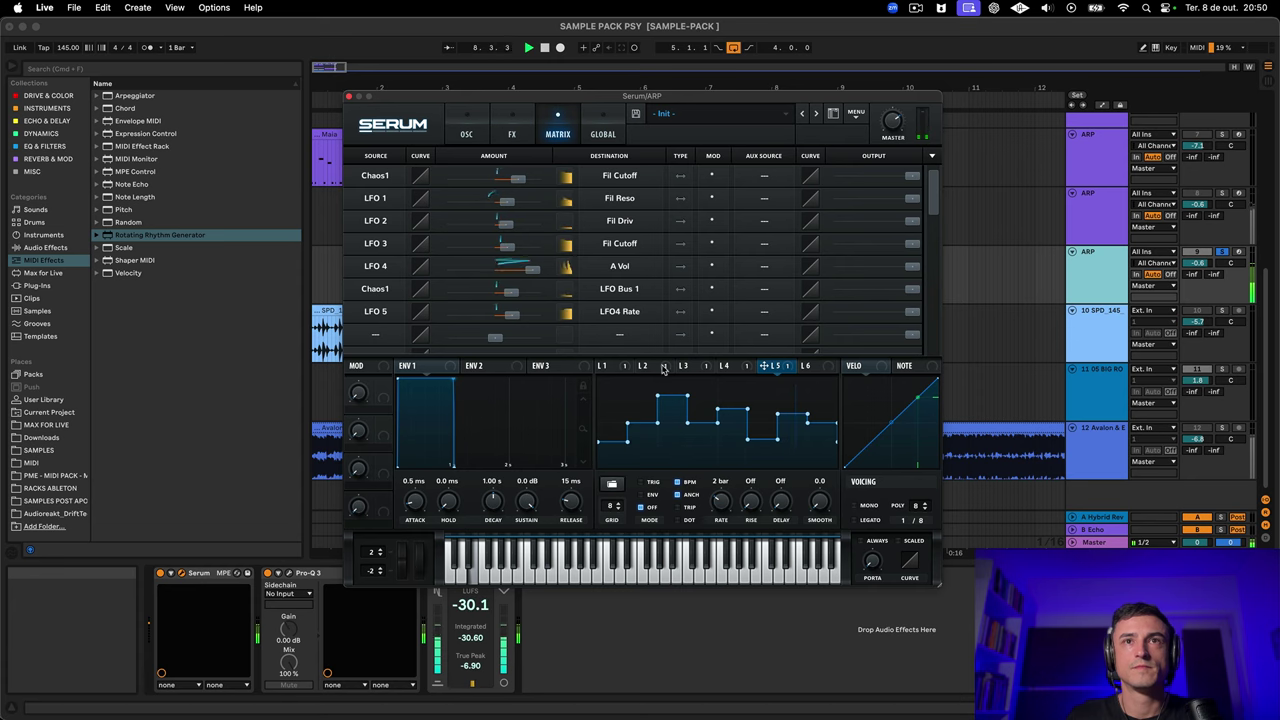
Lower LFO 5's third step slightly, then split it on a grid of 16 with its second half down at mid-height
drag(671, 397, 669, 406)
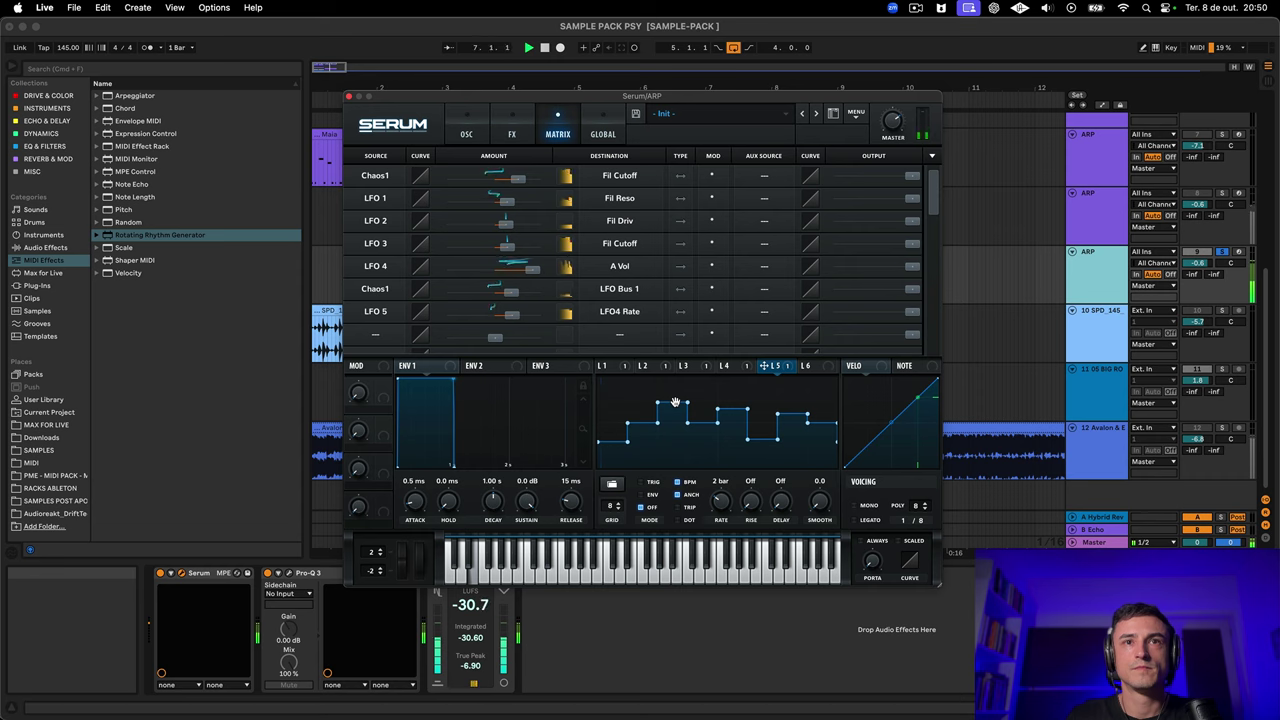
click(617, 503)
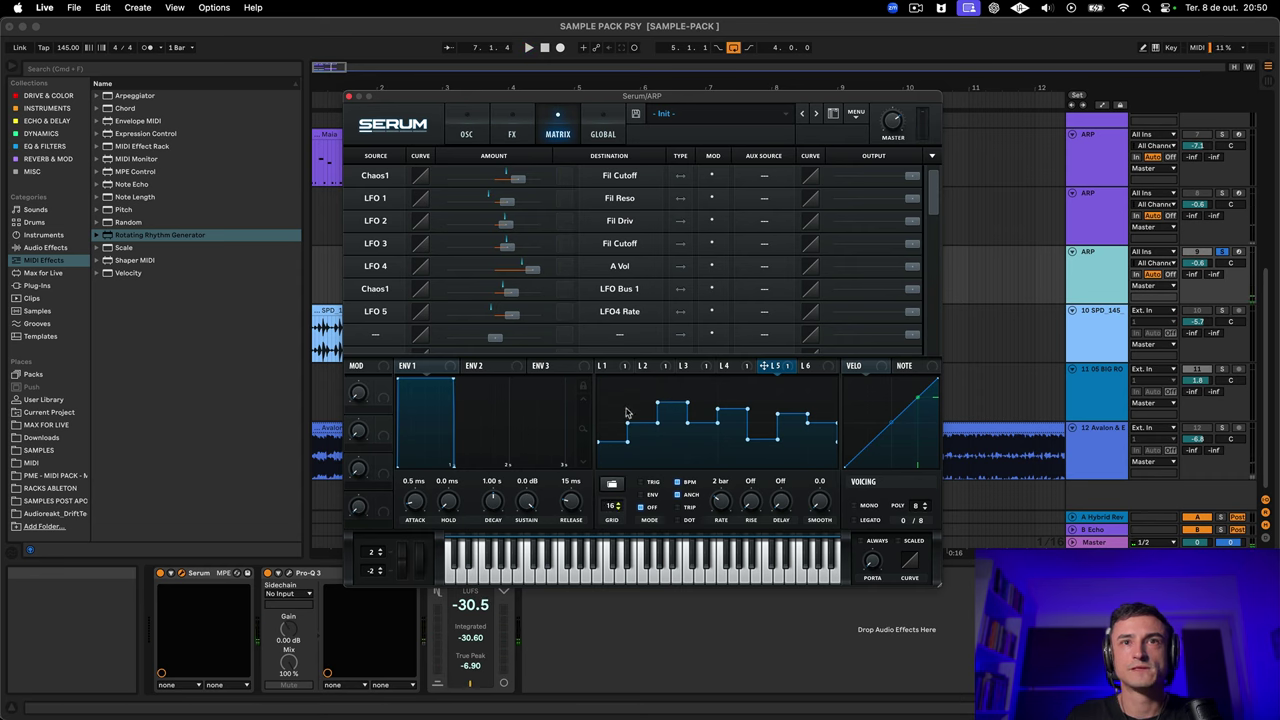
drag(670, 404, 681, 421)
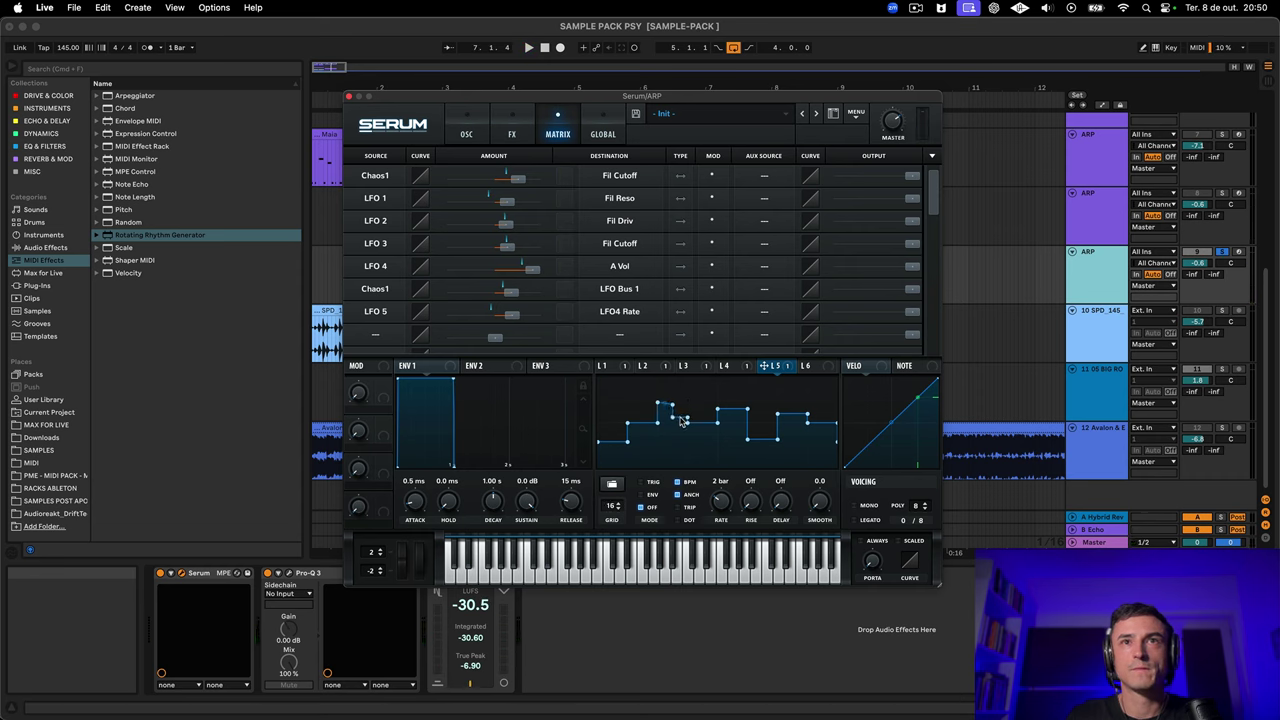
key(space)
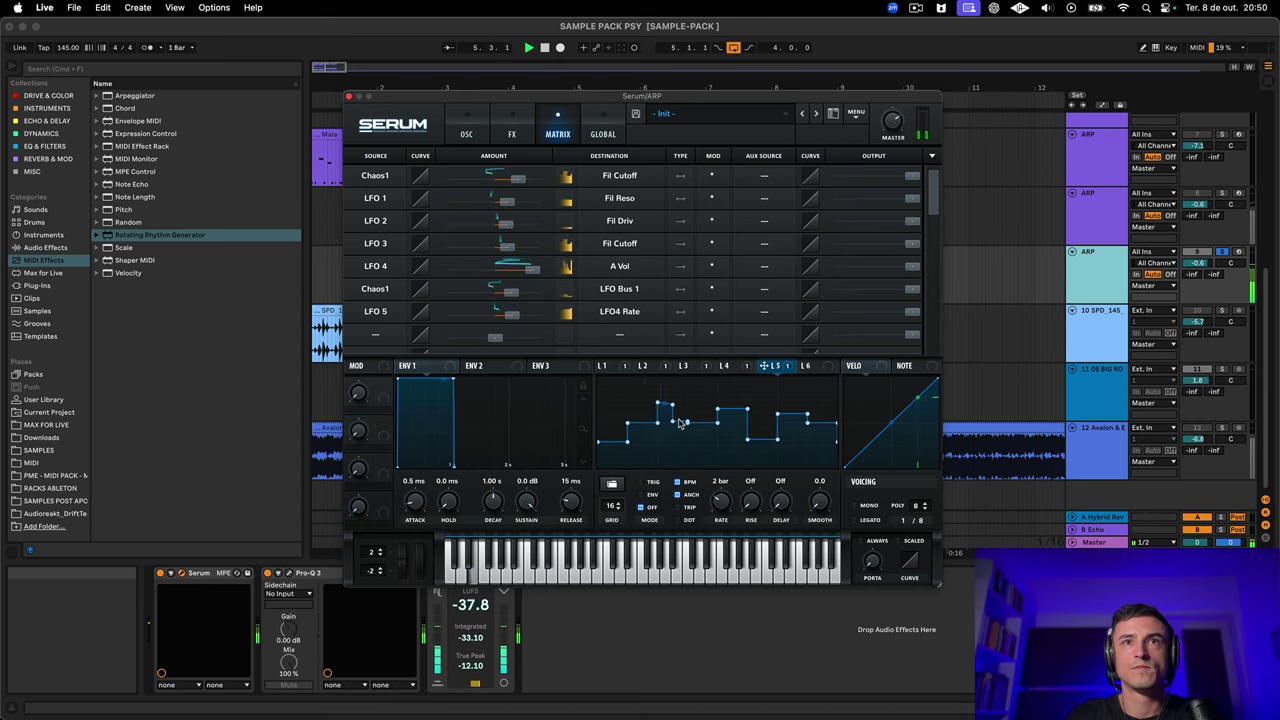
Vary LFO 5's remaining steps in sixteenth divisions, alternating high and low levels, and raise the first sixteenth slightly above mid-height while the loop plays
mouse_move(703, 424)
mouse_down()
mouse_move(698, 412)
mouse_move(711, 441)
mouse_move(748, 410)
mouse_move(738, 422)
mouse_move(798, 412)
mouse_move(786, 416)
mouse_move(791, 402)
mouse_move(797, 464)
mouse_move(796, 451)
mouse_up()
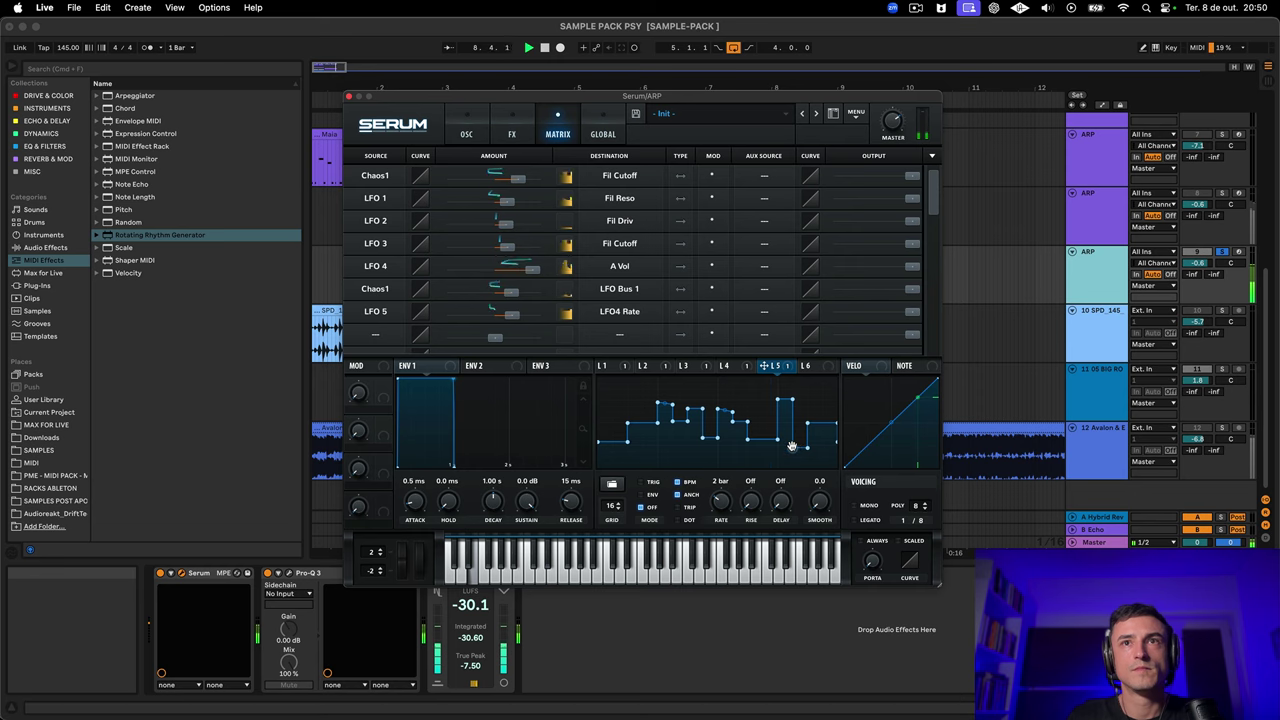
drag(815, 424, 812, 452)
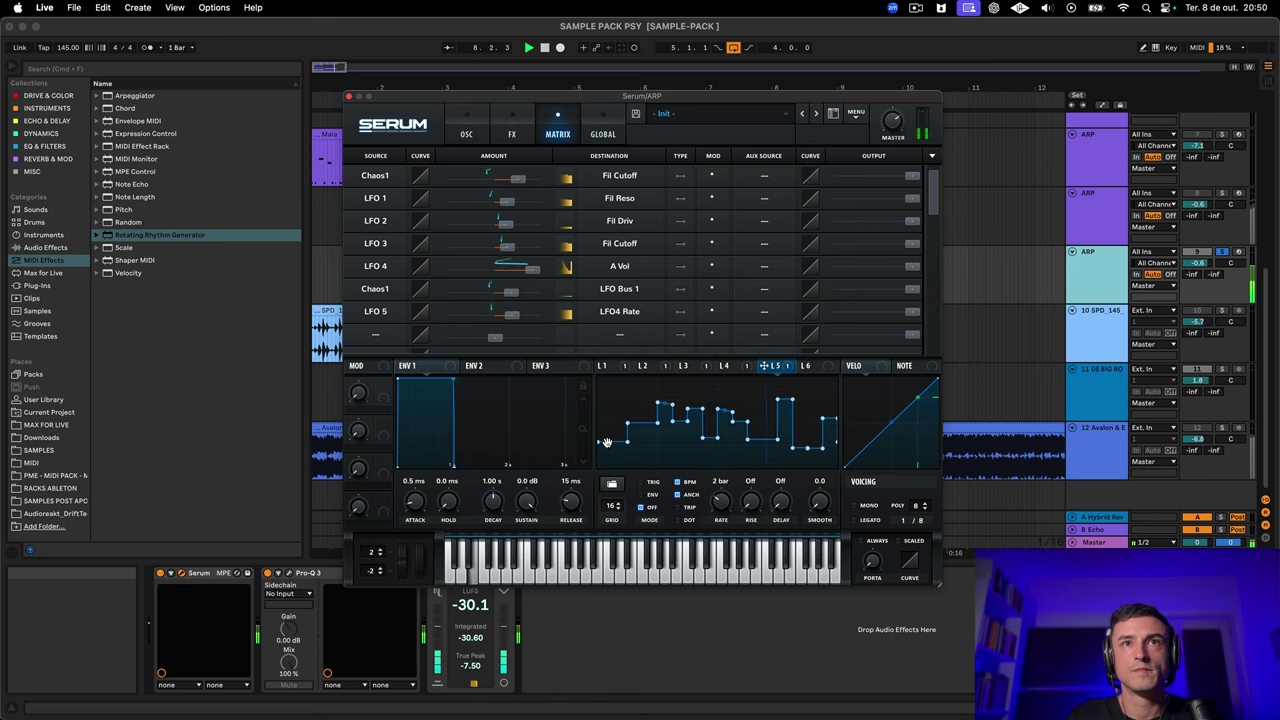
drag(606, 442, 602, 422)
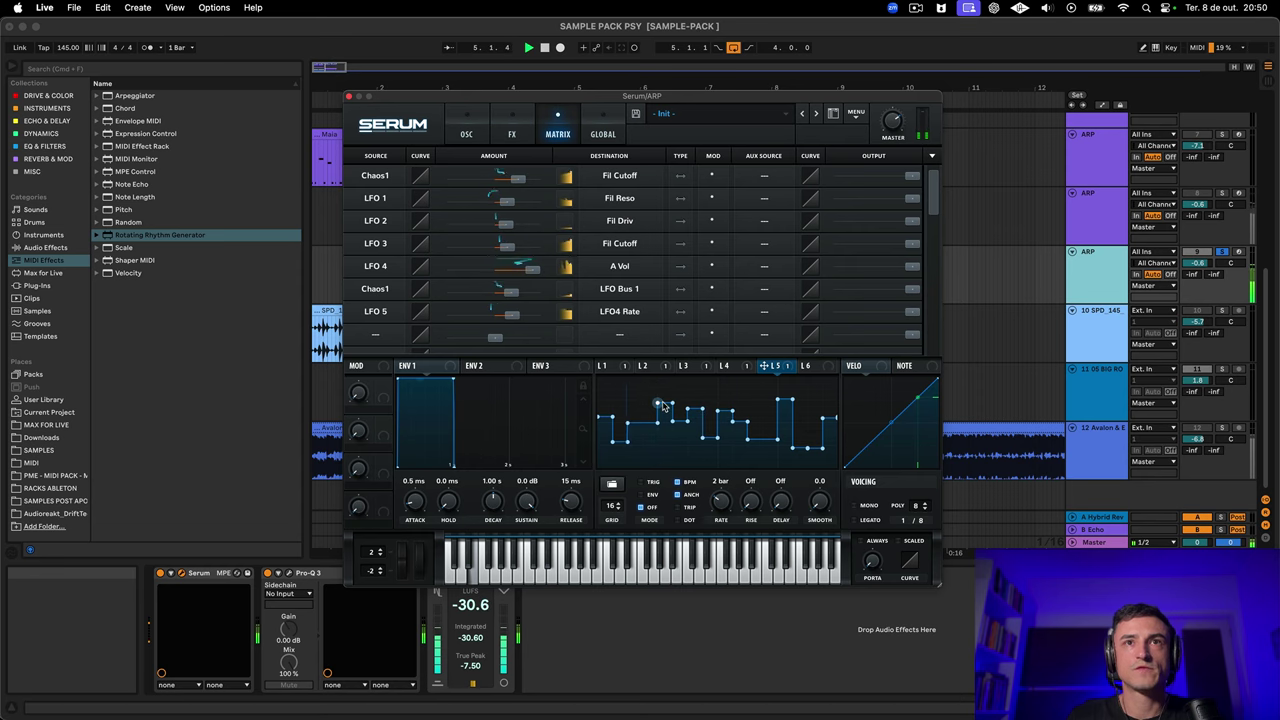
drag(662, 405, 663, 410)
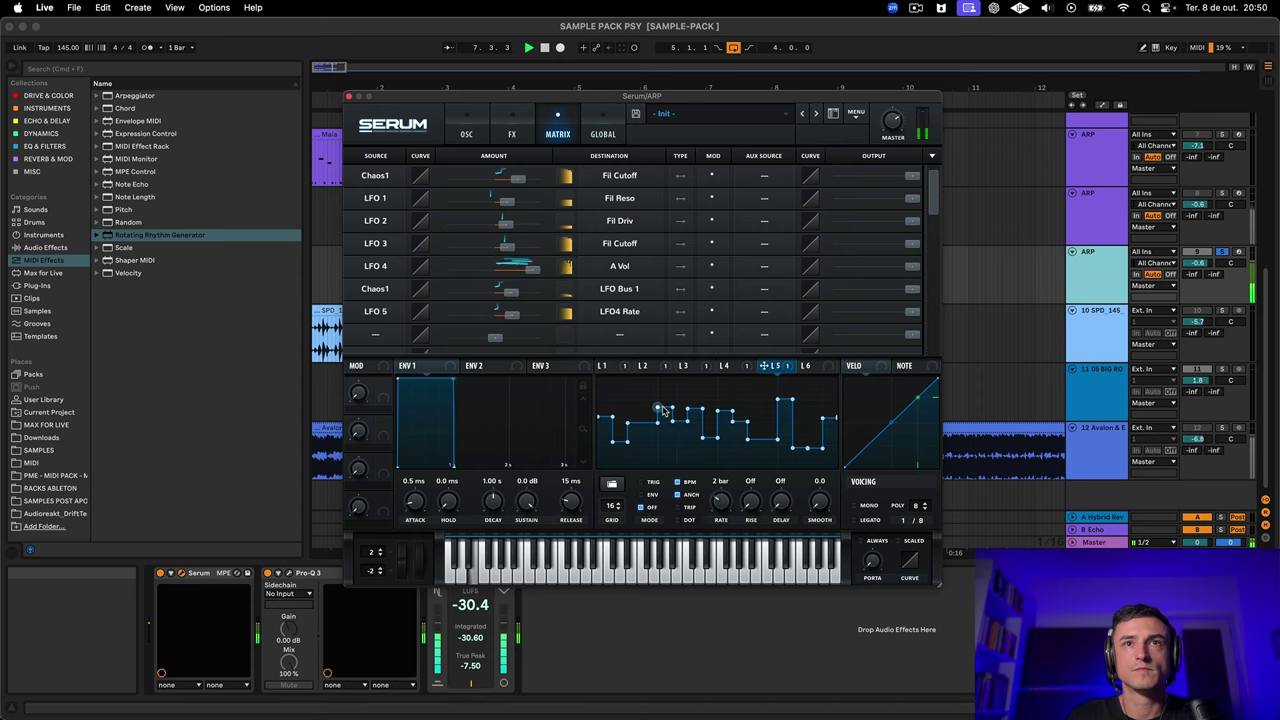
Load the Hammer wavetable from Burn in Noise into oscillator A, auditioning other wavetable positions and octave -1 before returning to octave 0
click(478, 134)
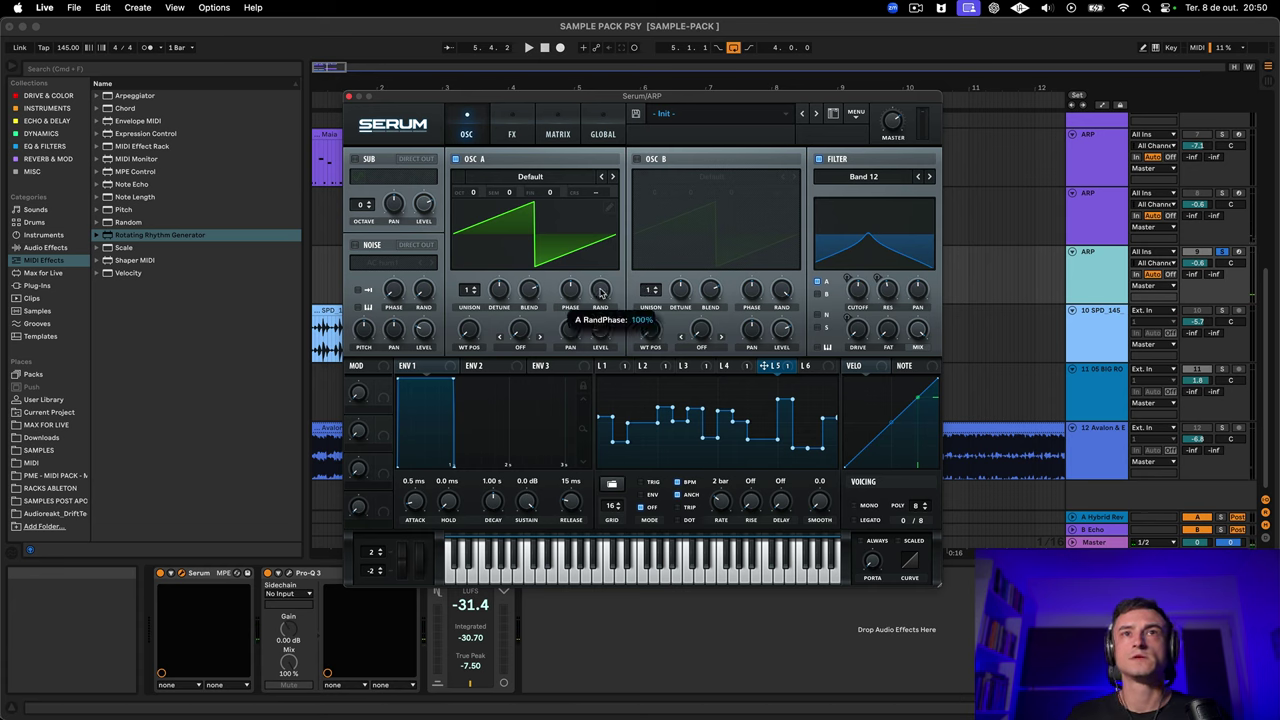
click(540, 177)
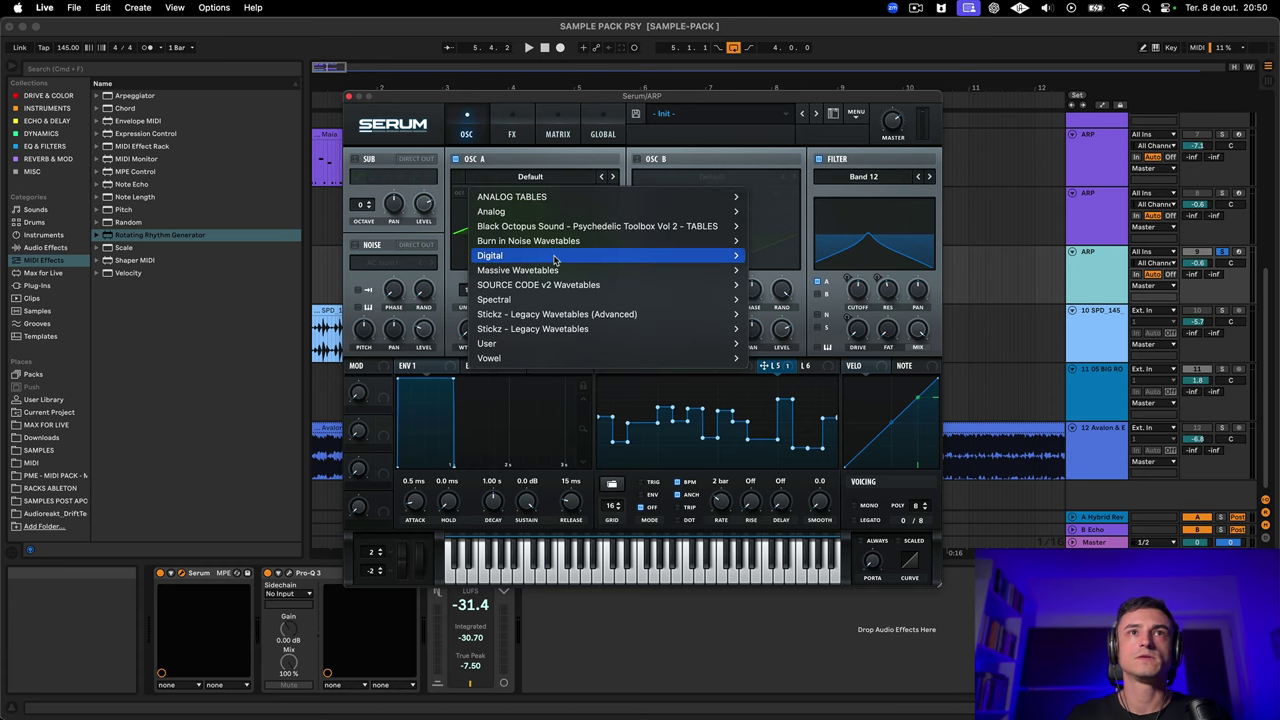
mouse_move(568, 241)
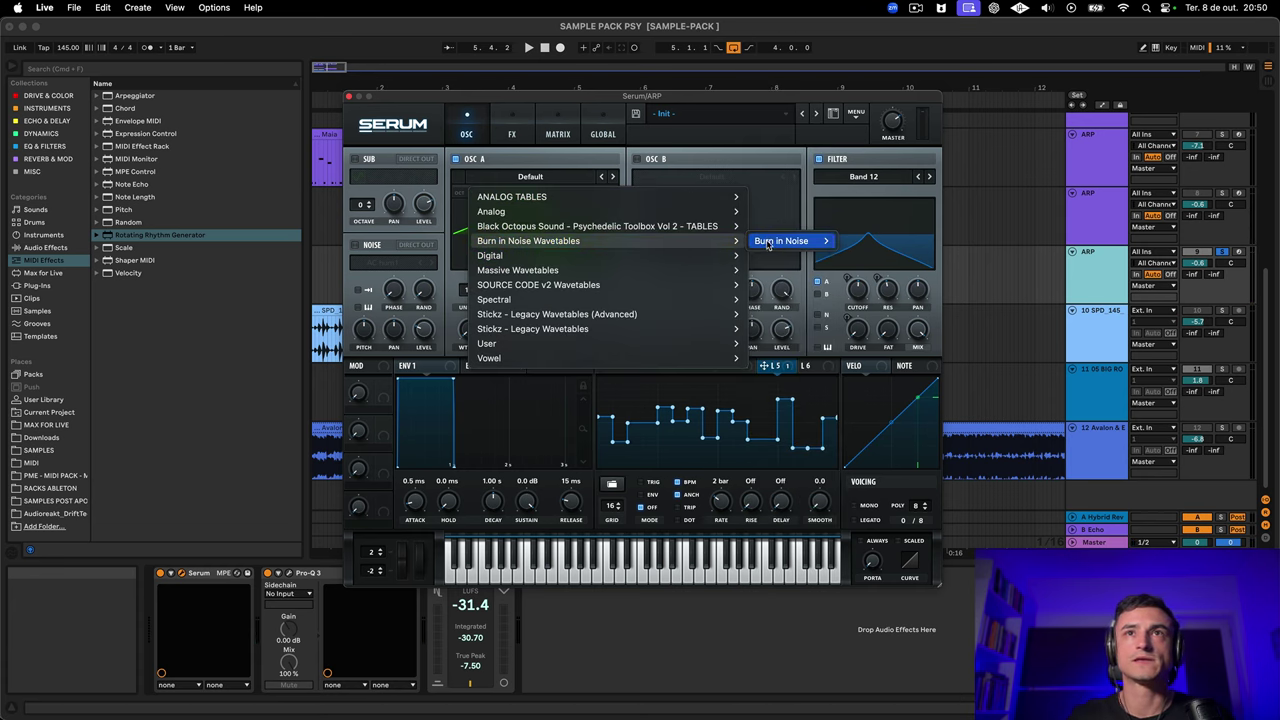
mouse_move(785, 241)
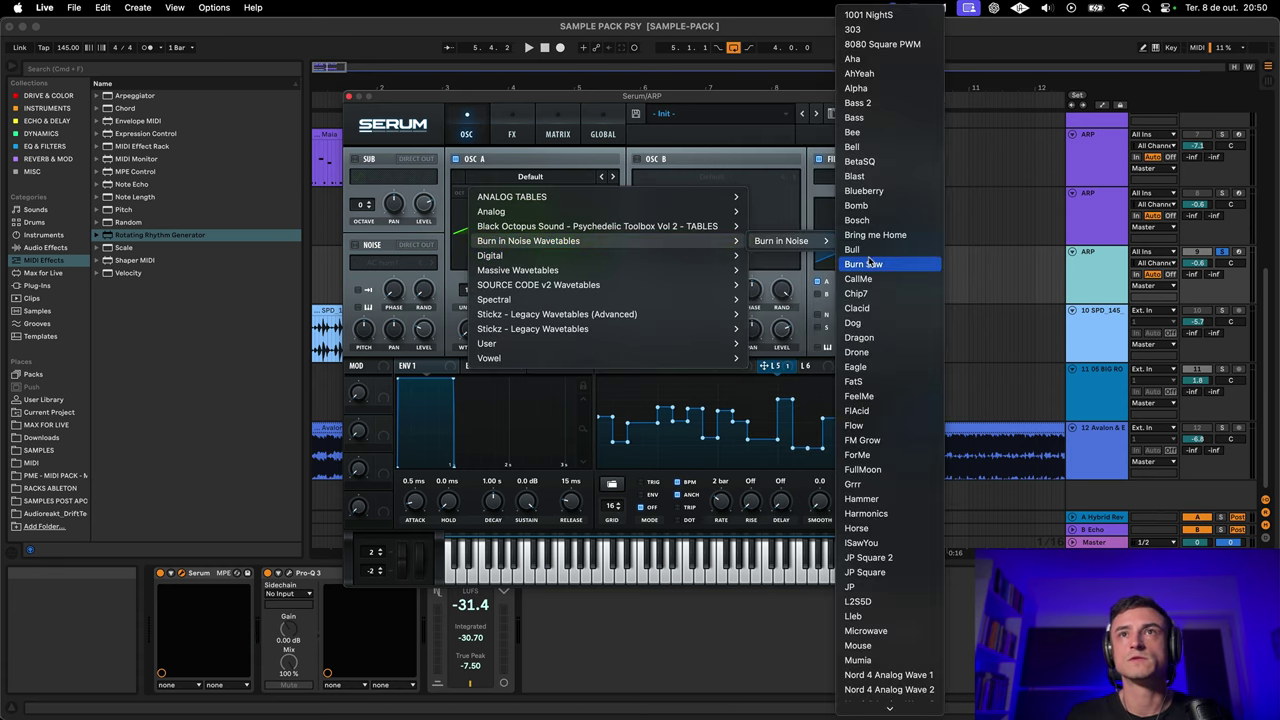
click(878, 500)
key(space)
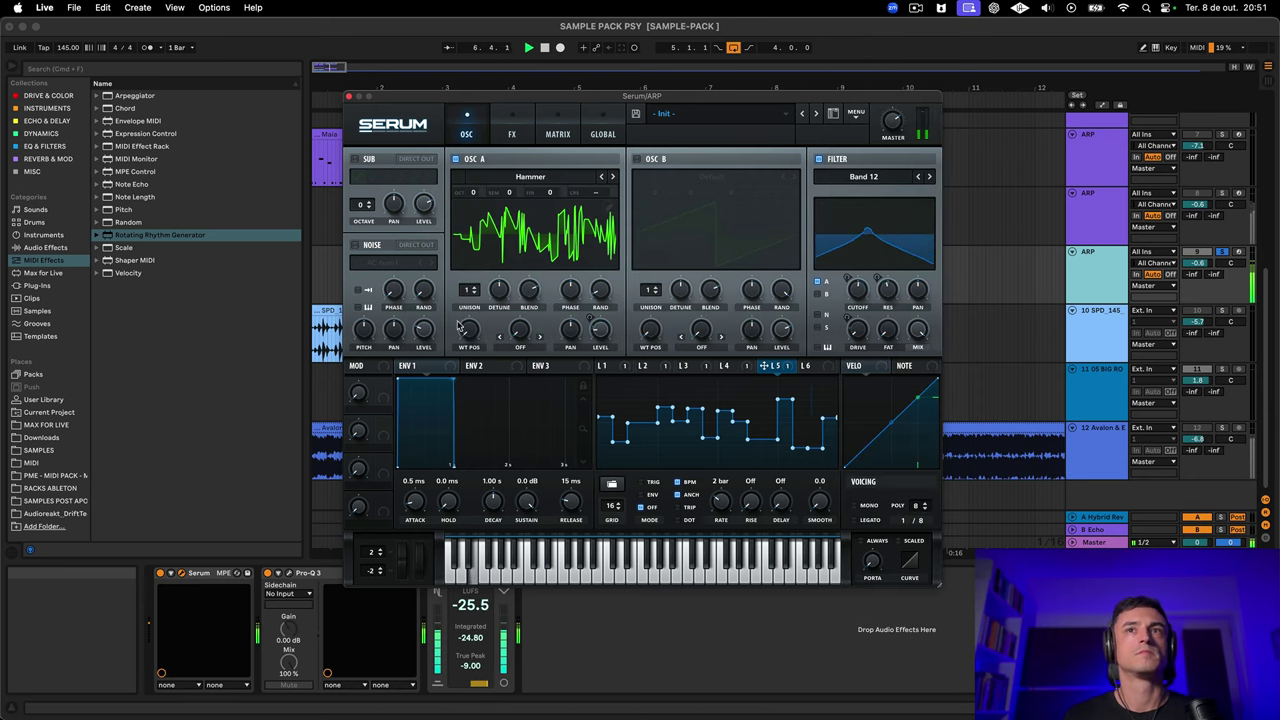
mouse_move(466, 338)
mouse_down()
mouse_move(472, 282)
mouse_move(457, 350)
mouse_up()
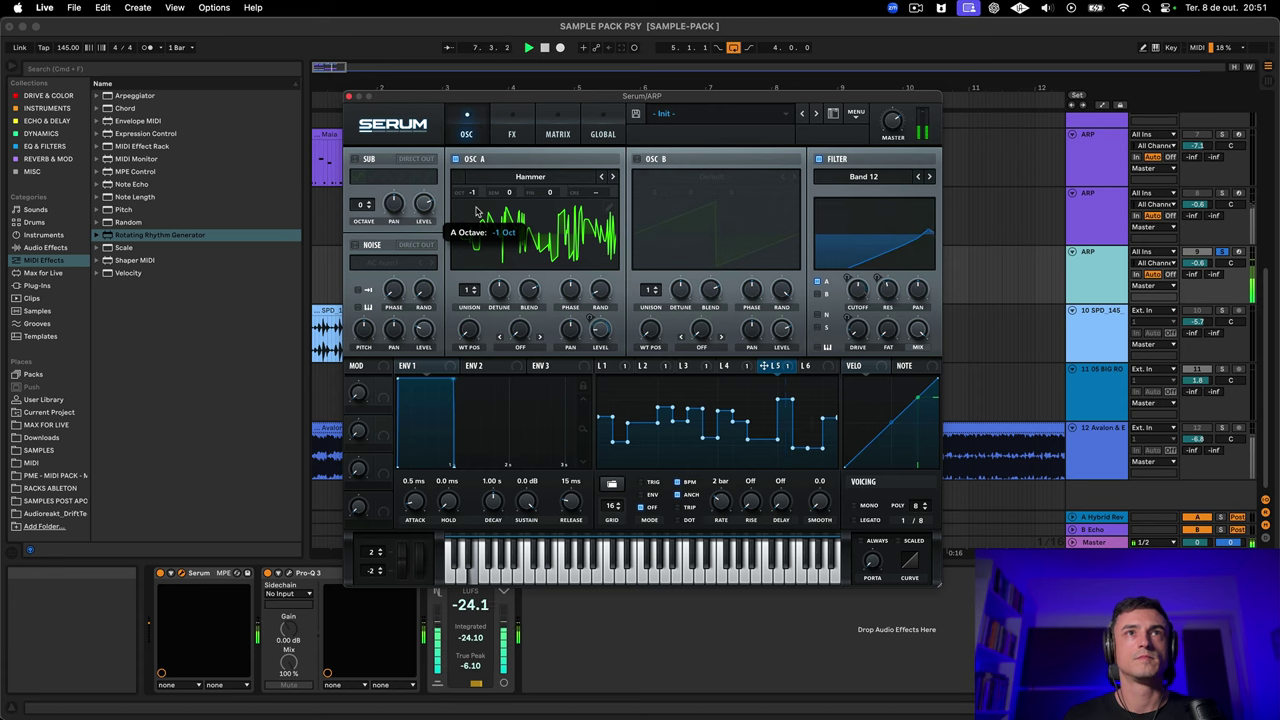
drag(477, 211, 478, 199)
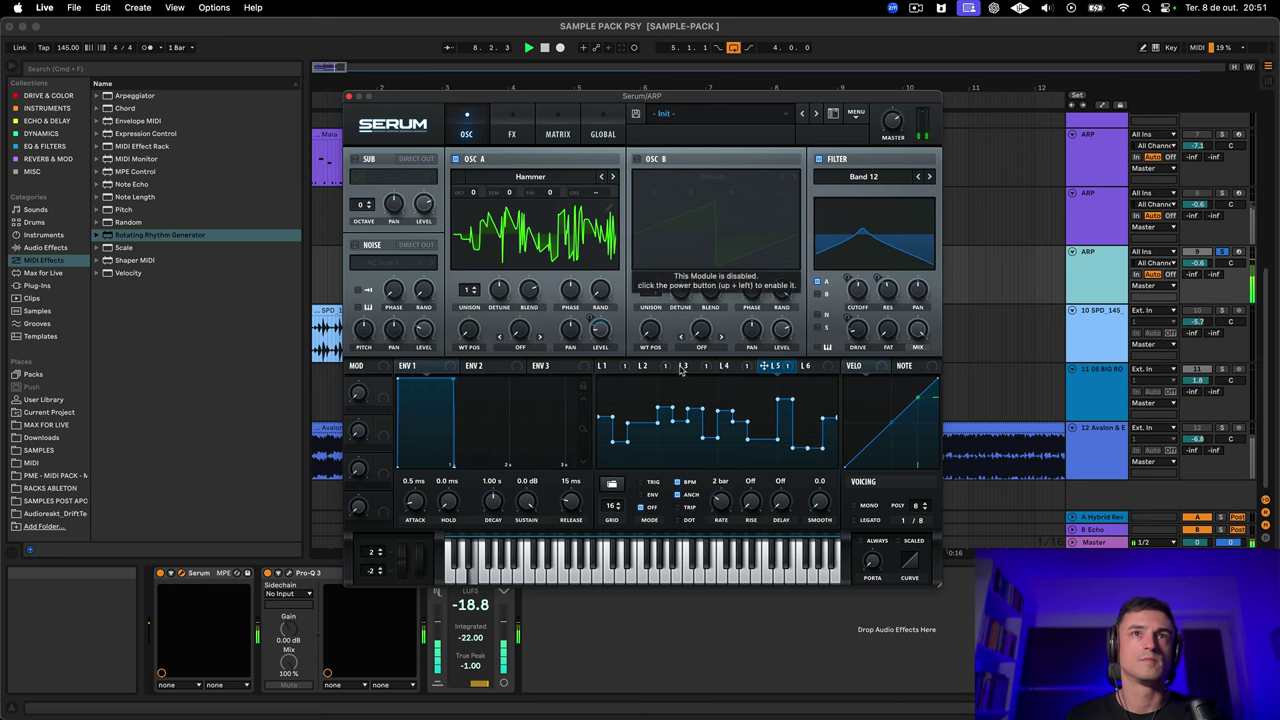
Copy oscillator A to oscillator B with its modulations and change B's wavetable to Flow, auditioning FlAcid first
click(856, 114)
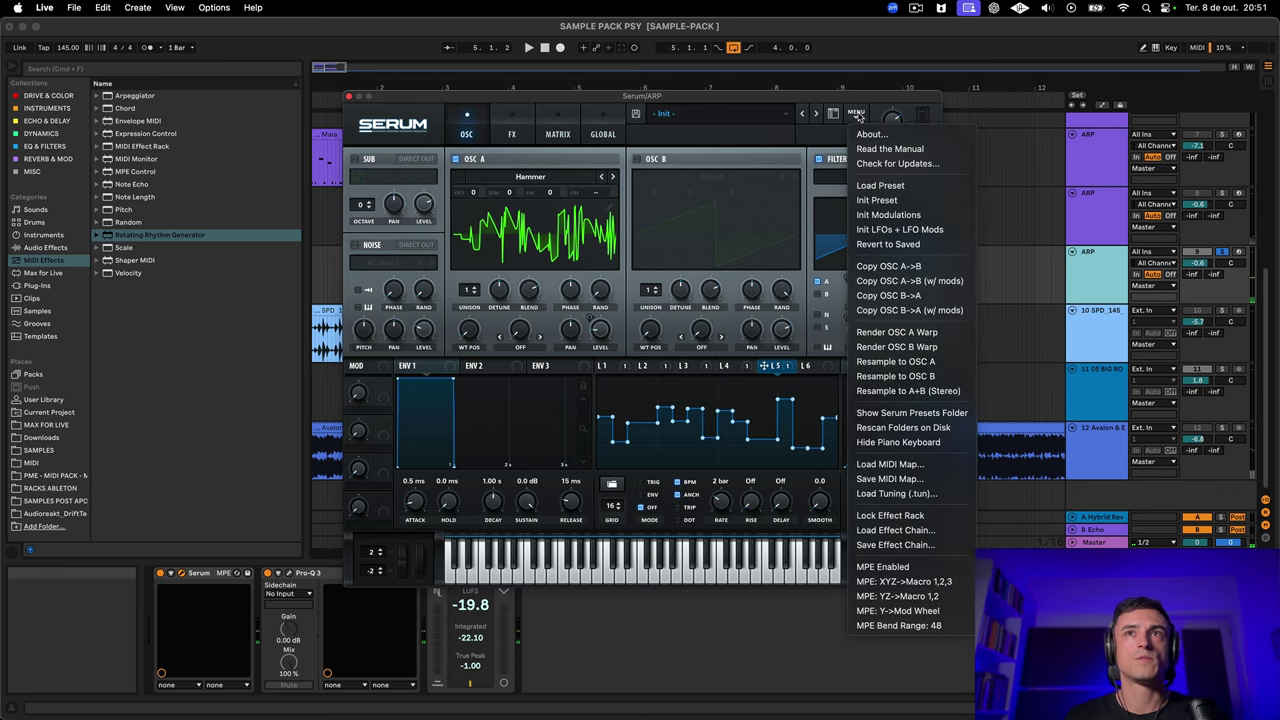
click(916, 282)
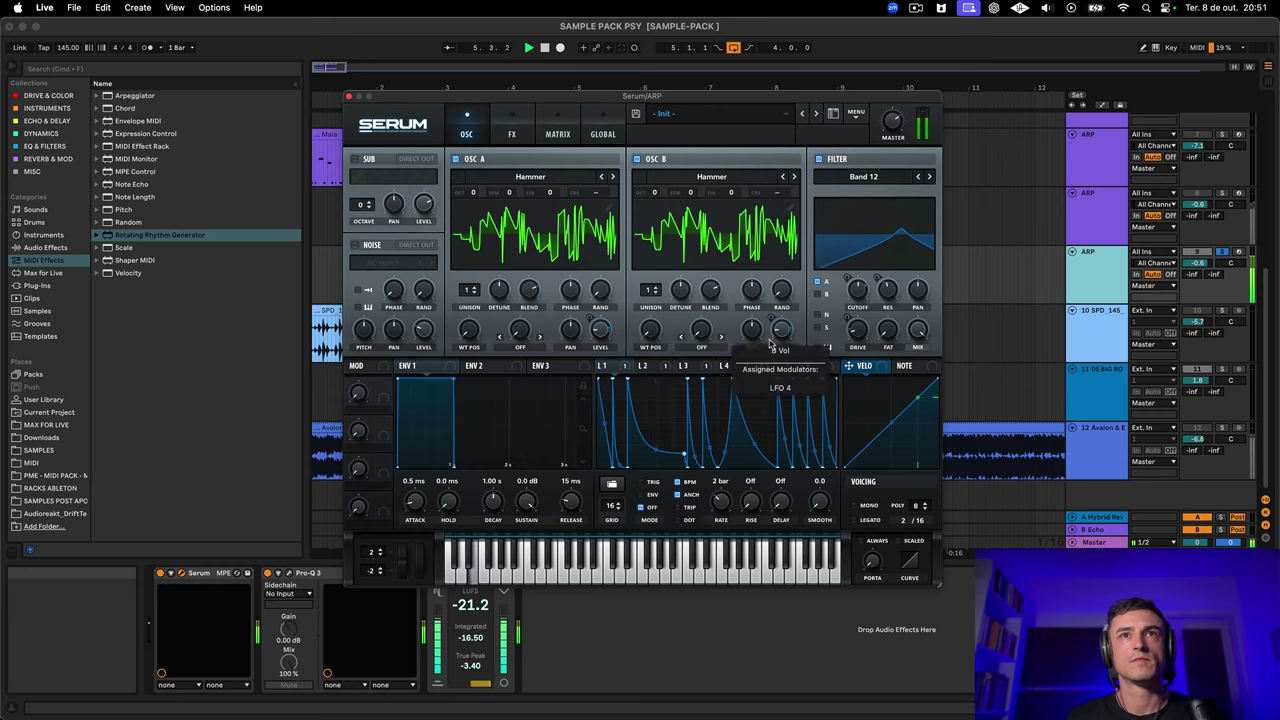
click(795, 177)
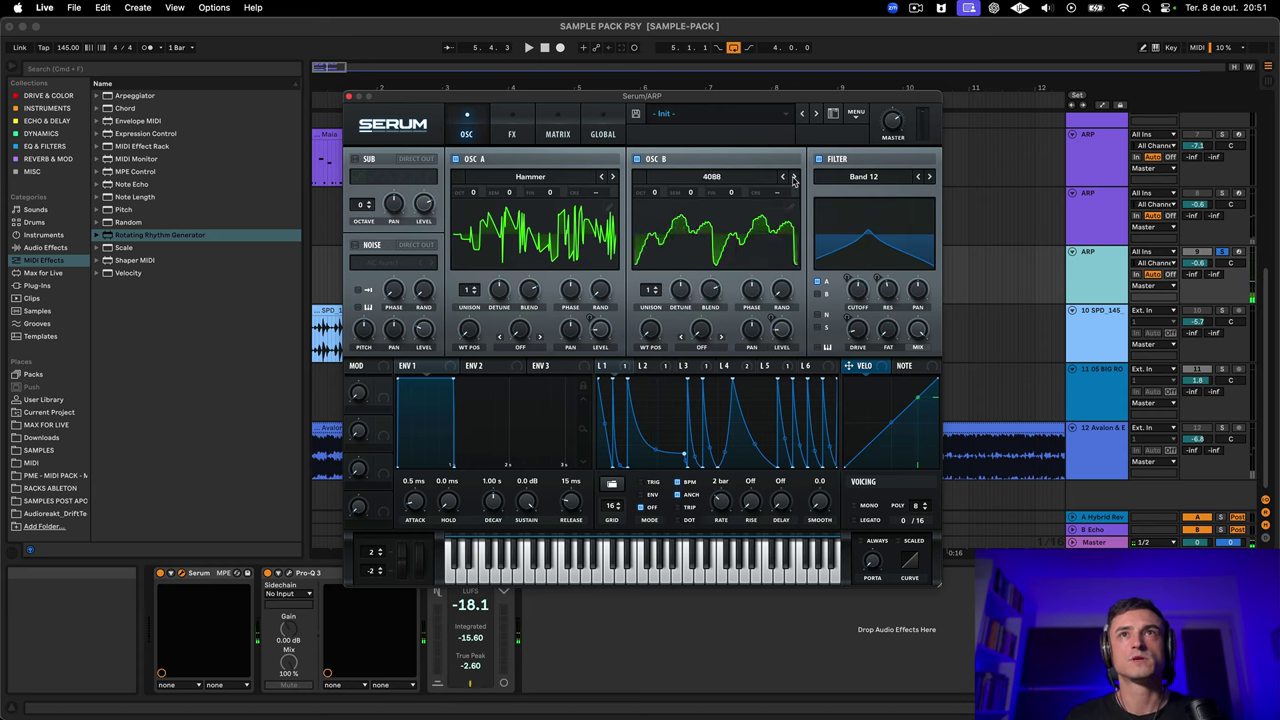
click(711, 176)
mouse_move(741, 230)
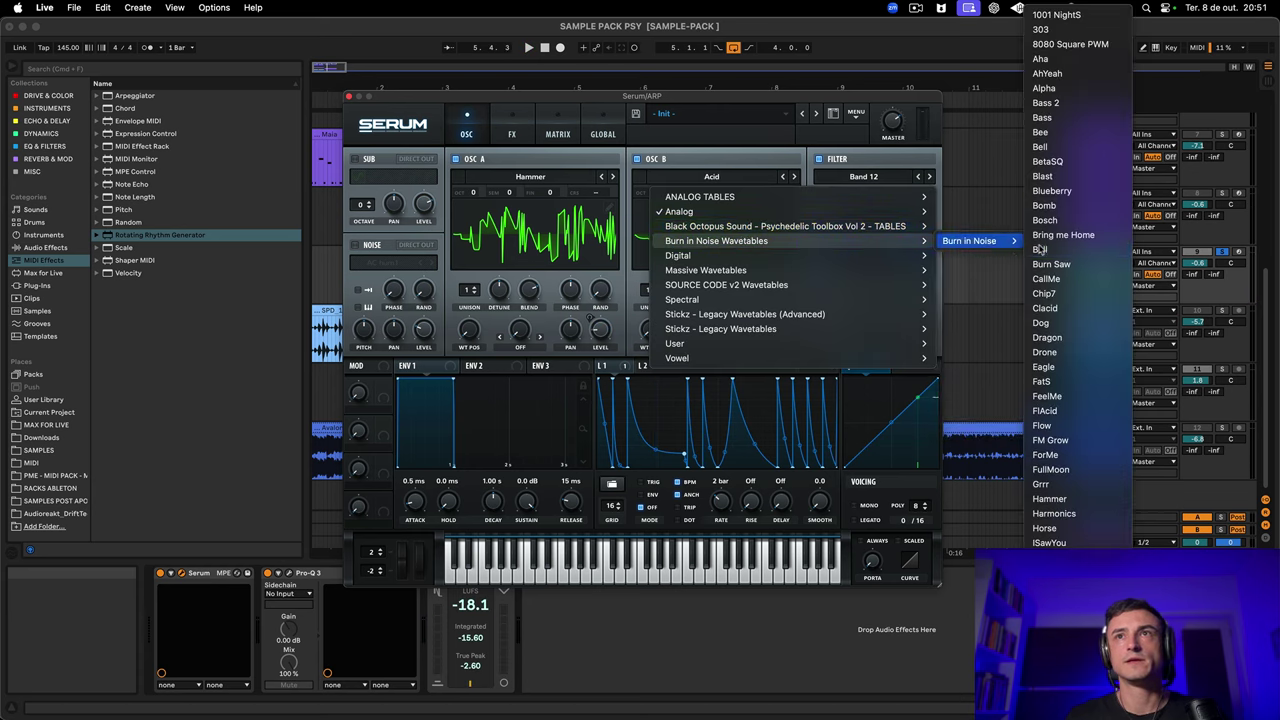
click(1045, 411)
key(space)
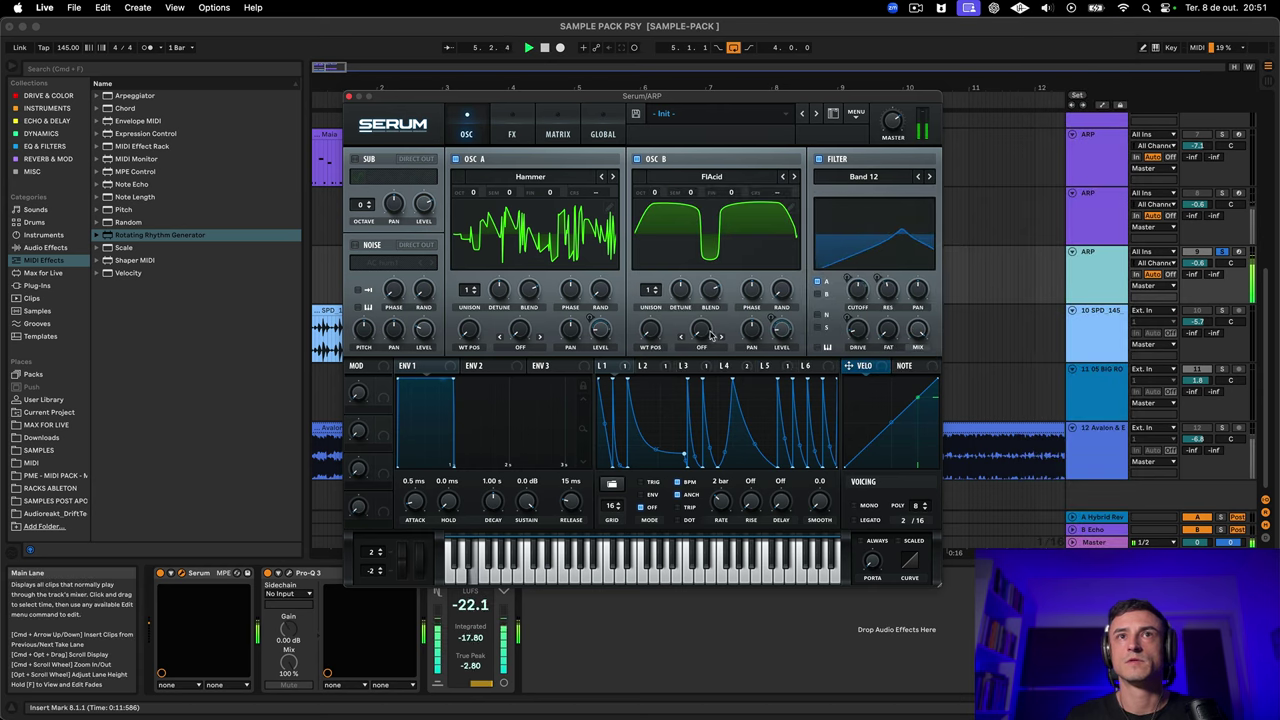
click(794, 177)
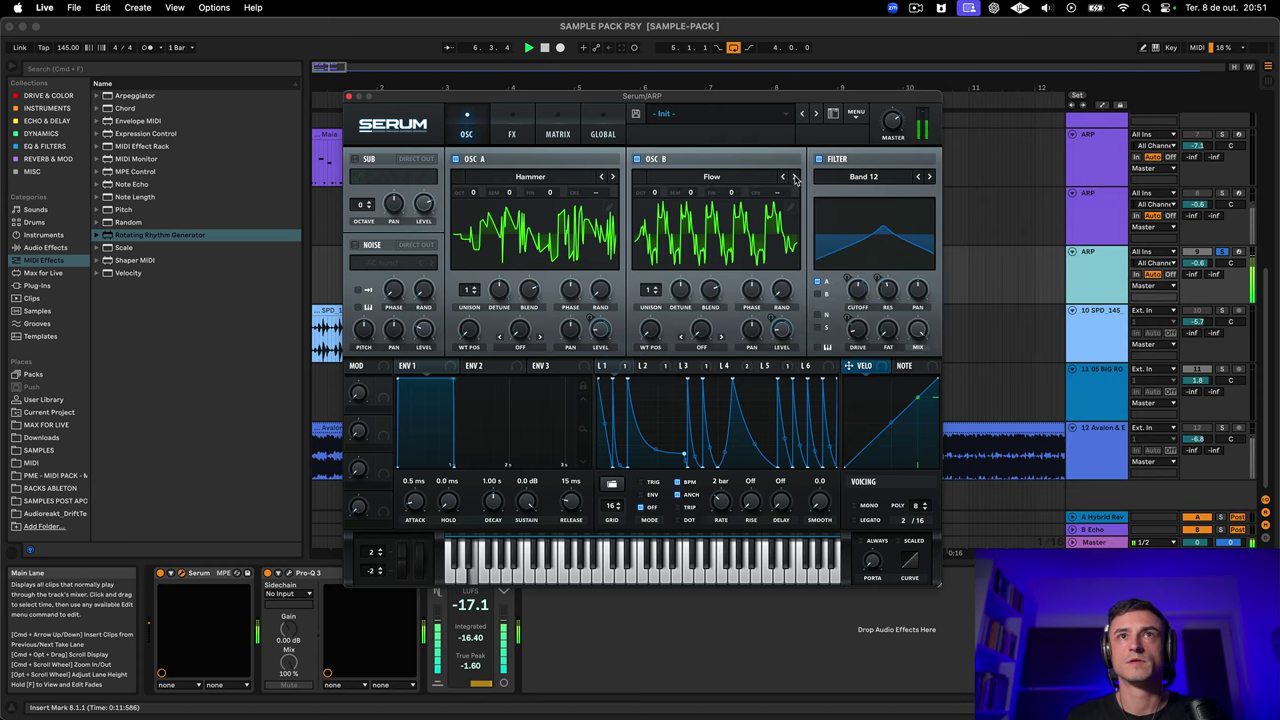
key(space)
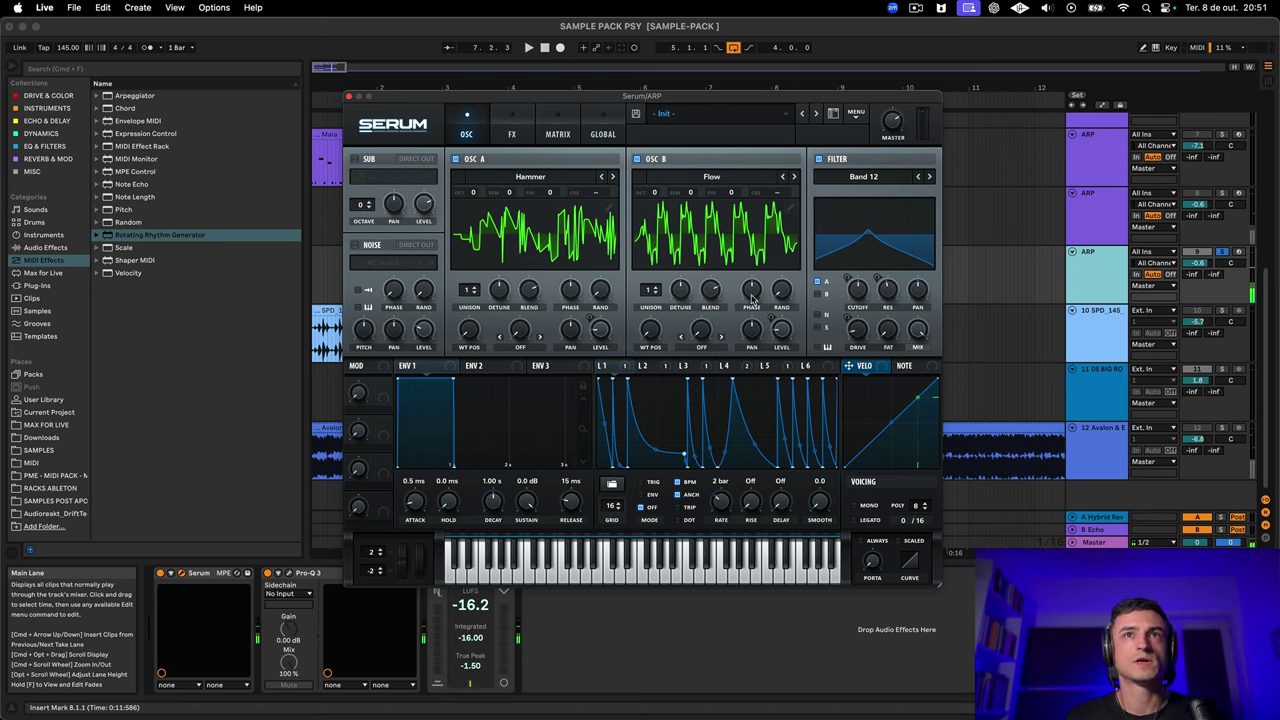
mouse_move(752, 298)
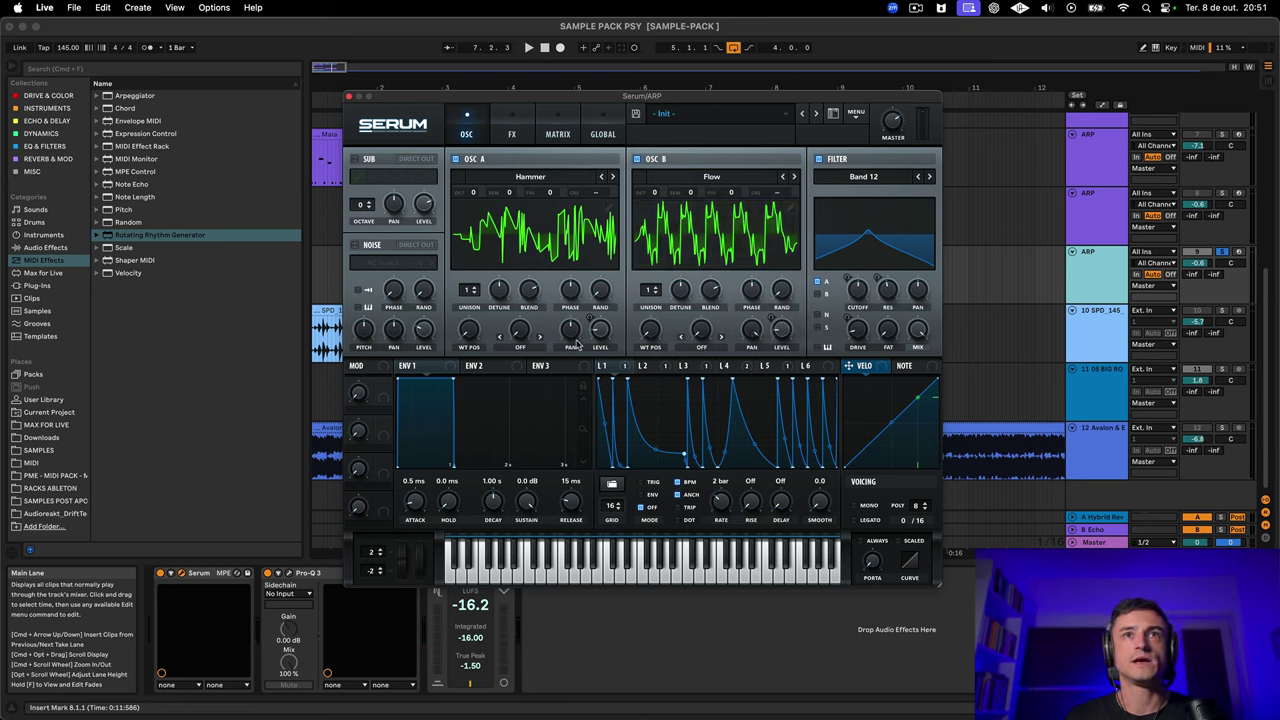
key(space)
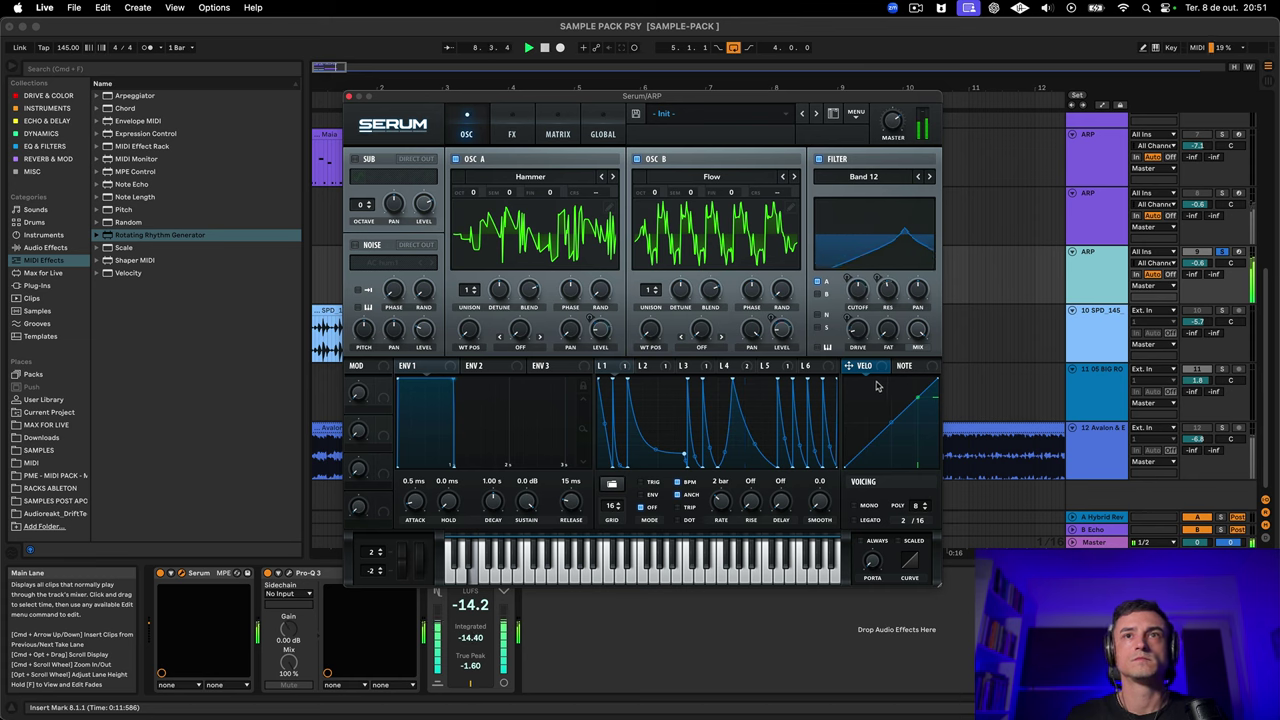
Audition other wavetable positions on the oscillators, set oscillators A and B to octave -1, and nudge the filter cutoff
drag(702, 370, 468, 330)
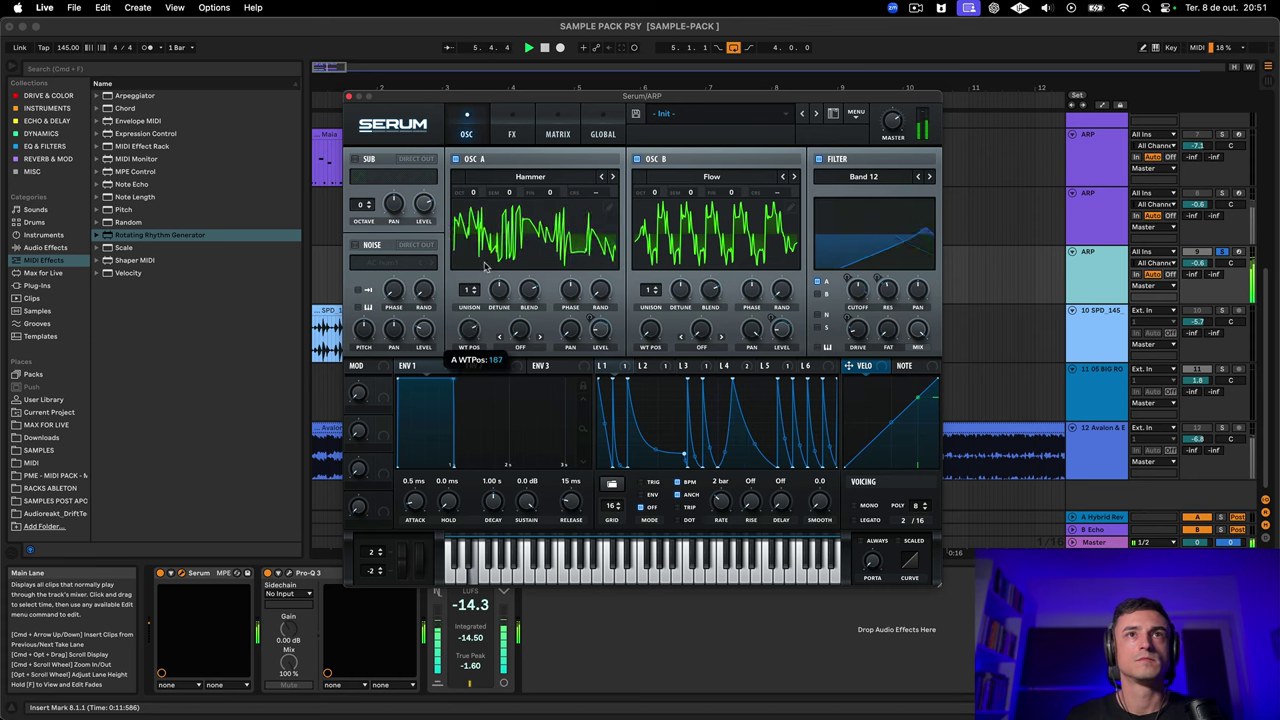
drag(690, 366, 640, 329)
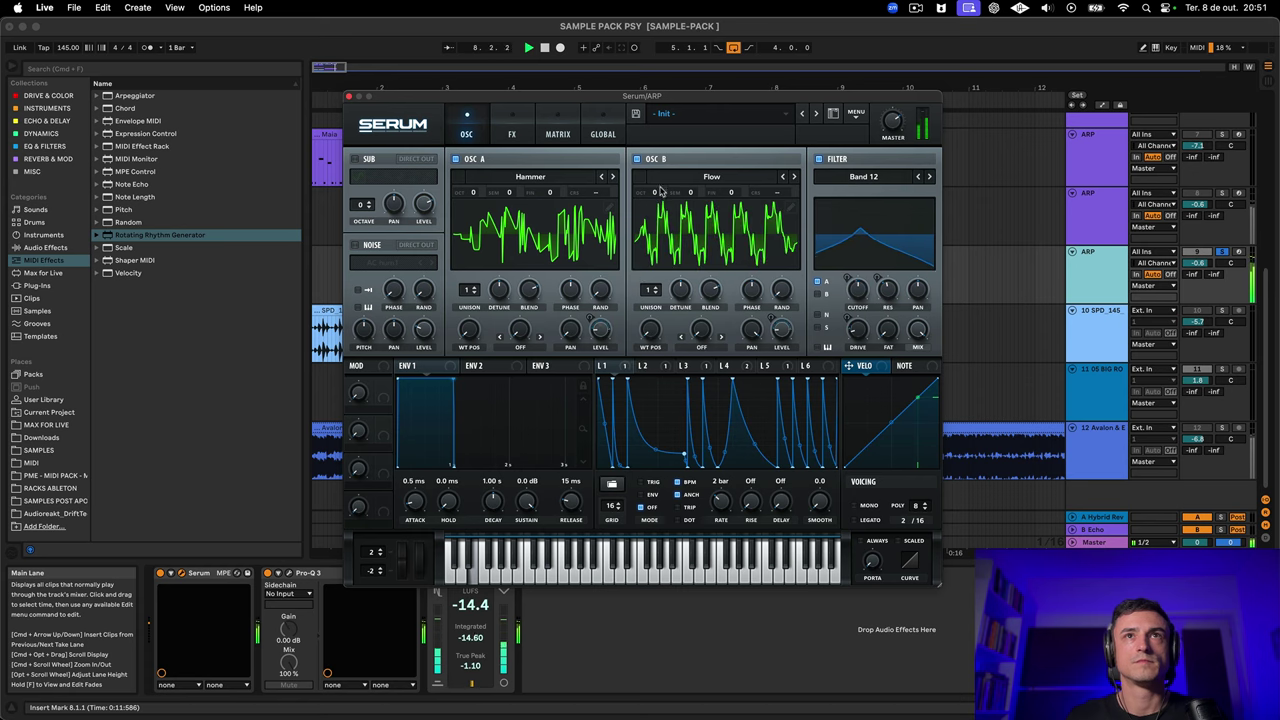
drag(654, 192, 652, 222)
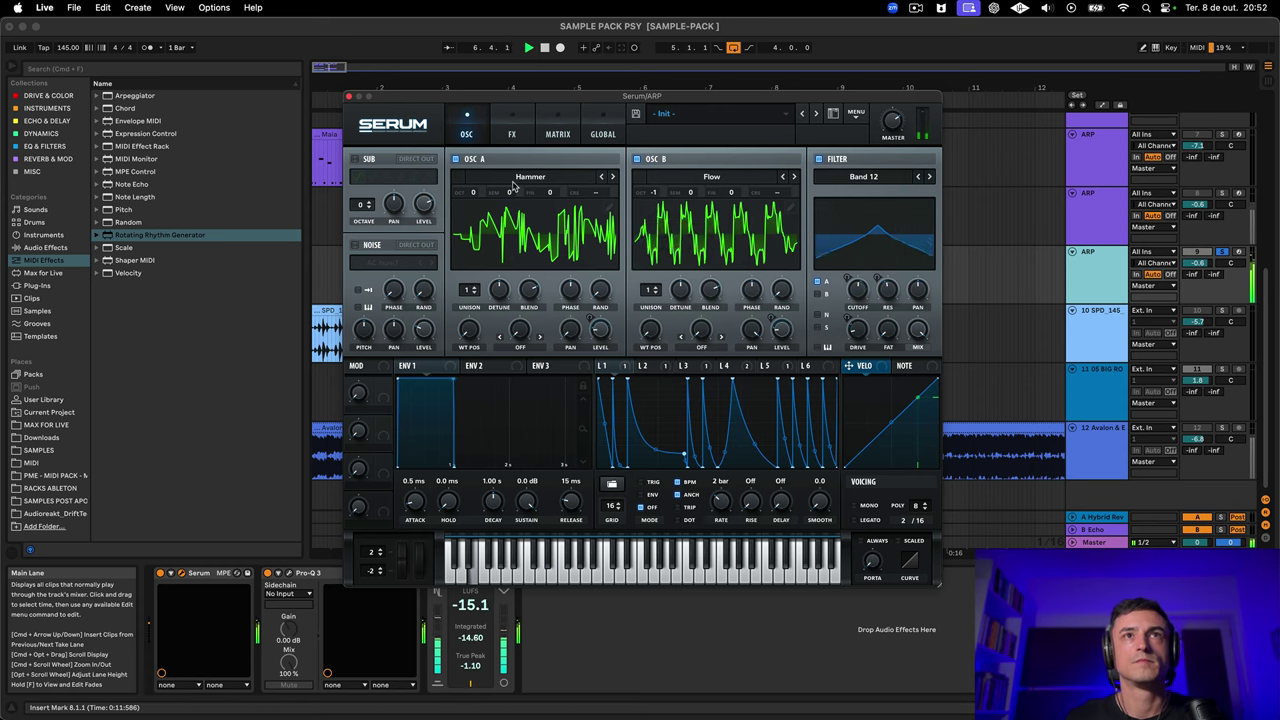
drag(472, 192, 472, 210)
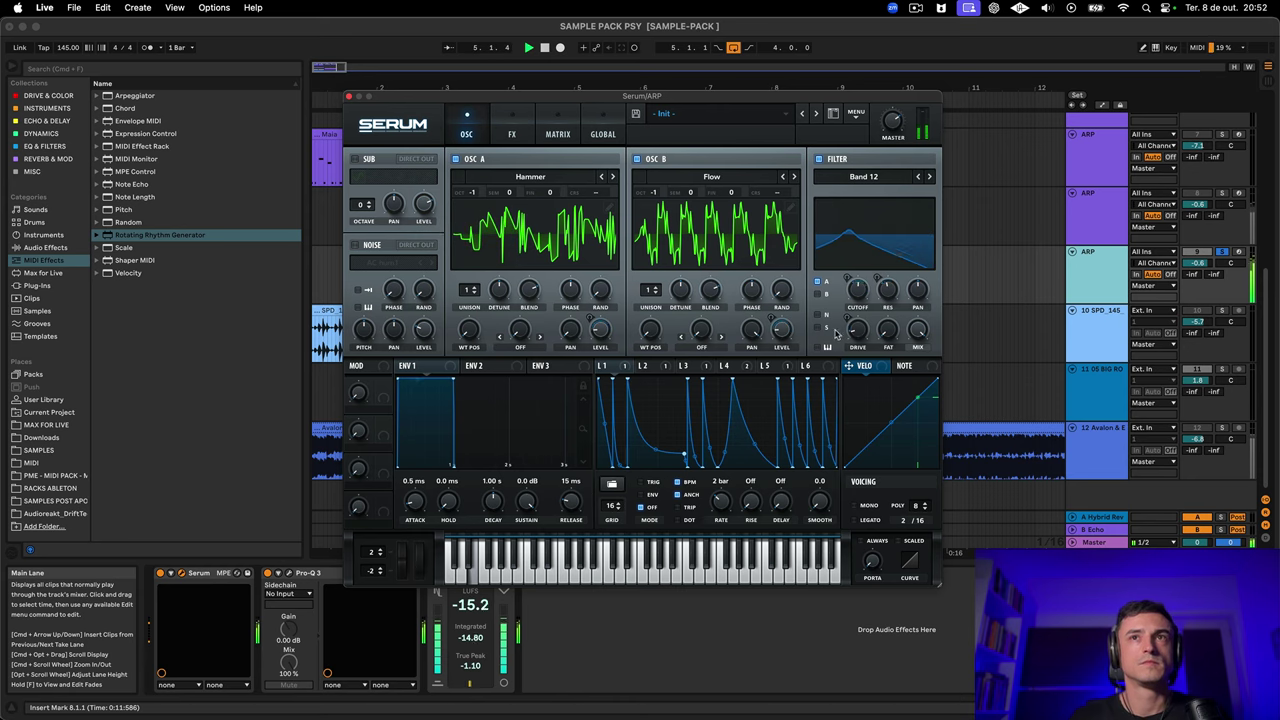
drag(857, 283, 858, 278)
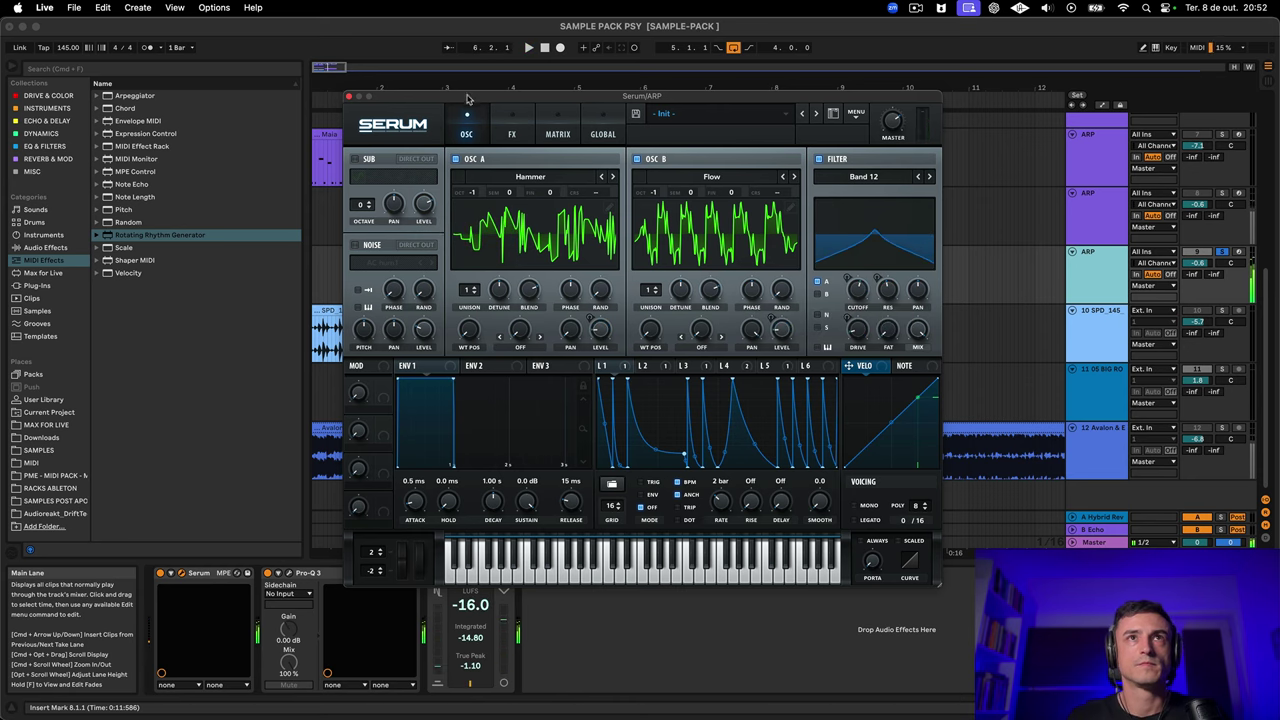
Enable the effects filter as High 12, lower its cutoff, and raise its resonance to about 17% while the loop plays
click(511, 129)
click(360, 342)
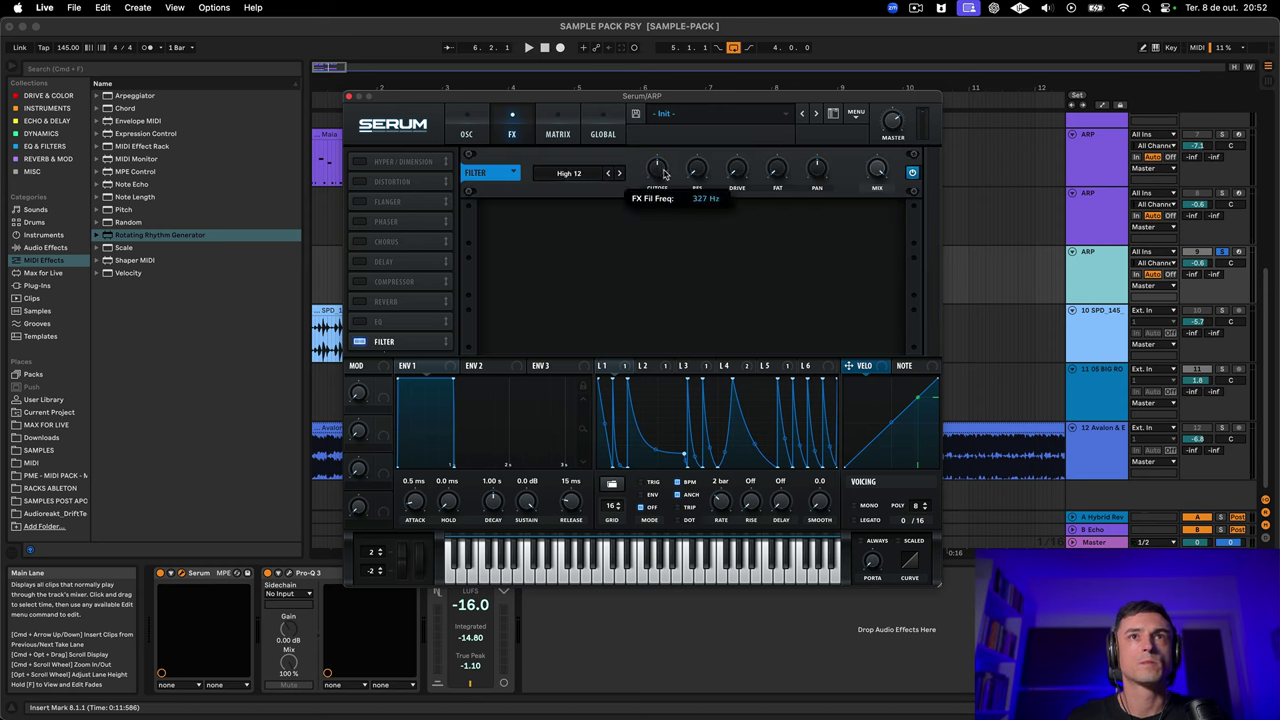
key(space)
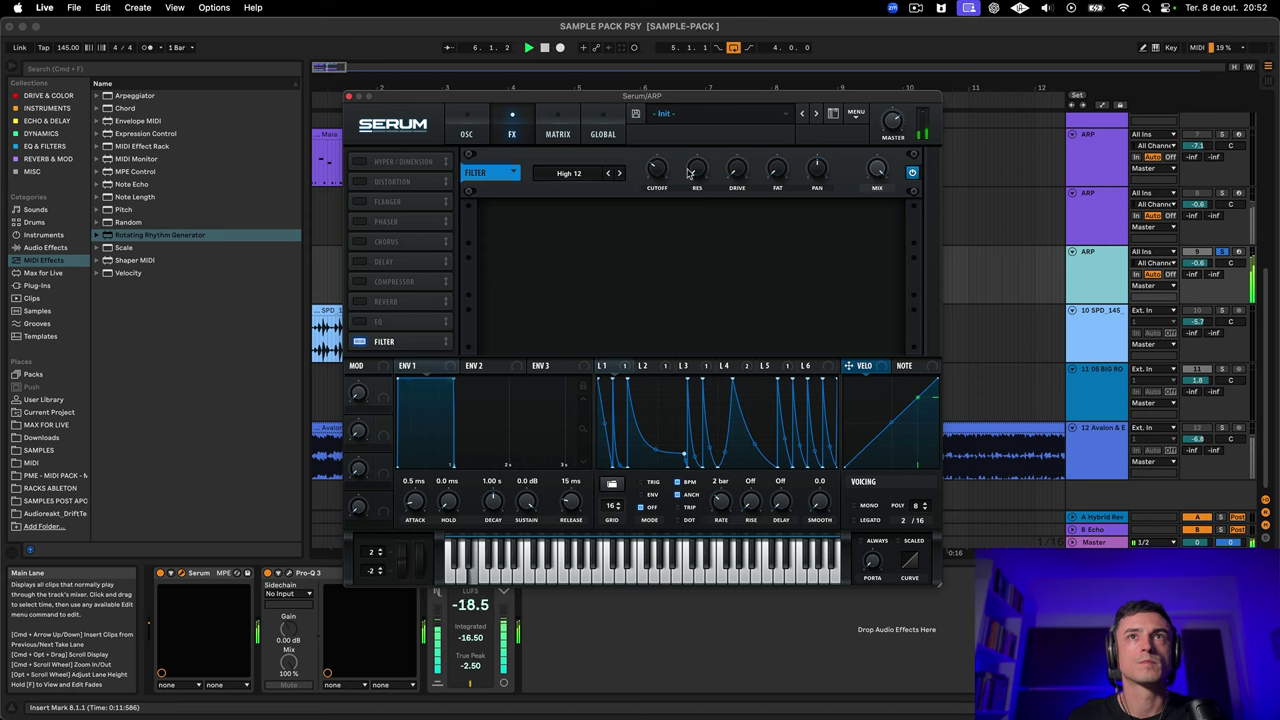
drag(697, 168, 709, 105)
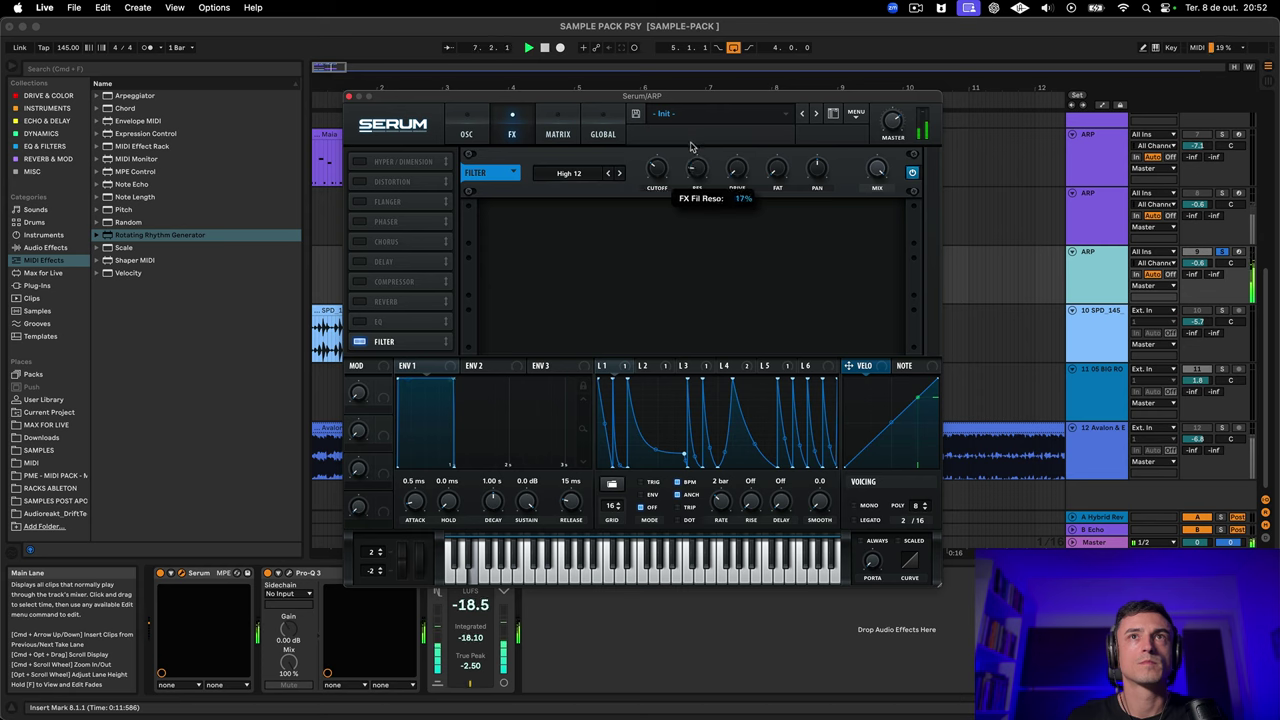
Modulate the effects filter's cutoff and resonance with LFO 5, fine-tuning the cutoff and its modulation depth while the loop plays
mouse_move(661, 176)
drag(659, 178, 640, 155)
click(779, 367)
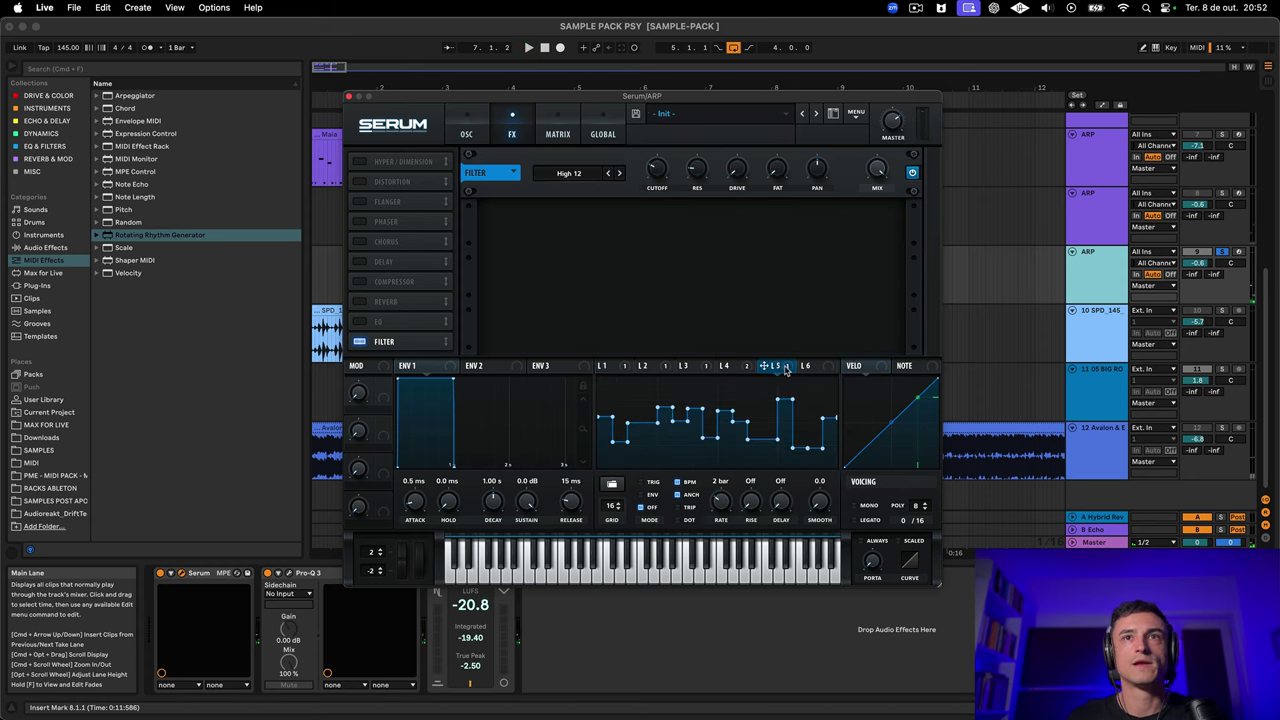
click(804, 366)
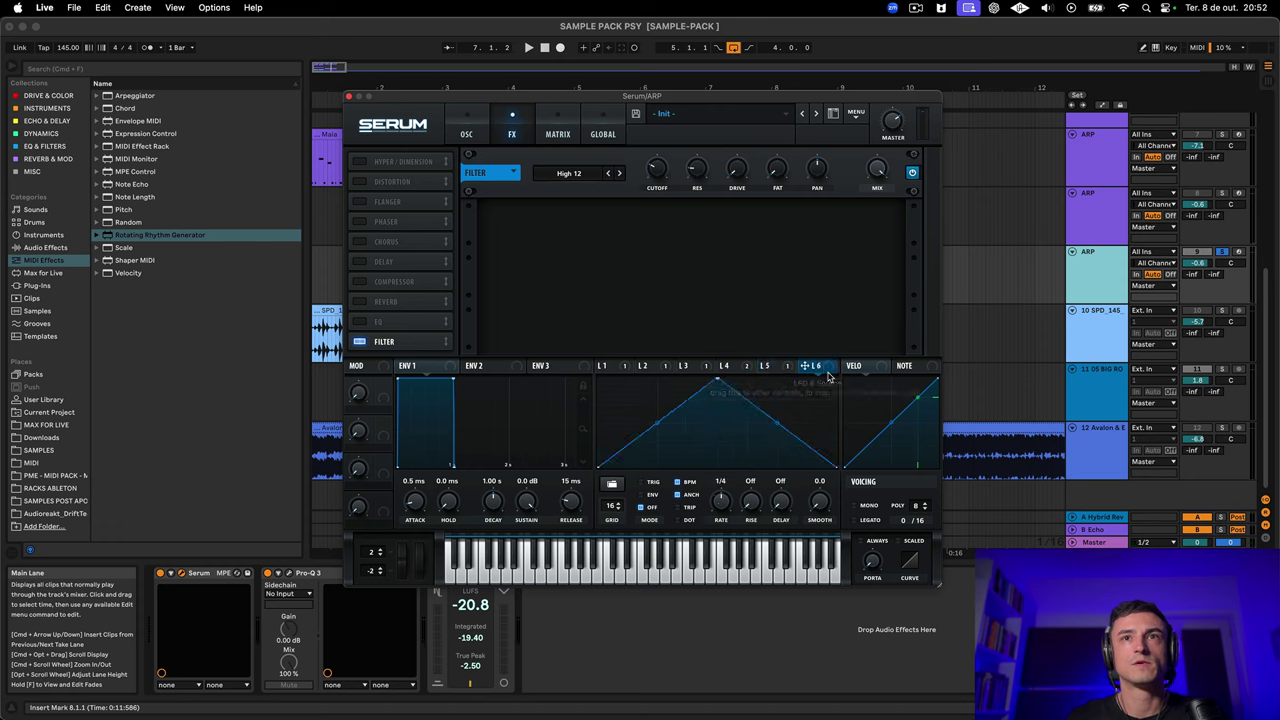
click(775, 367)
drag(773, 367, 643, 192)
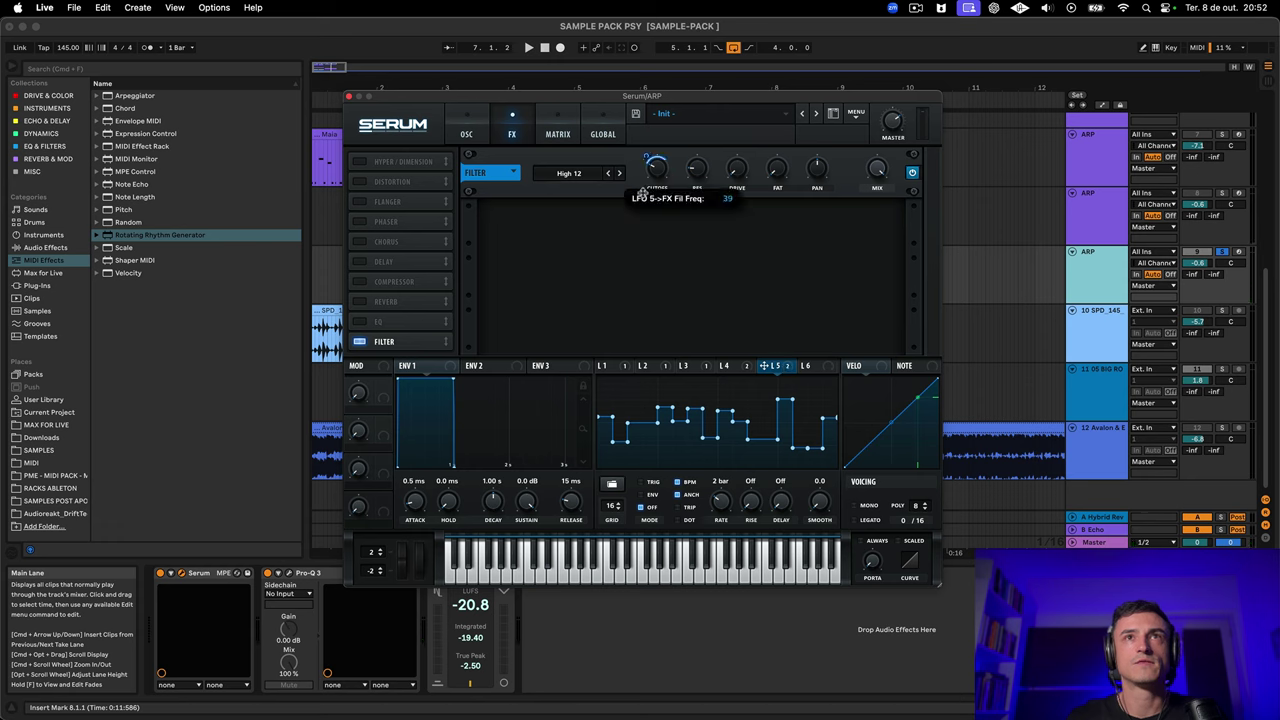
key(space)
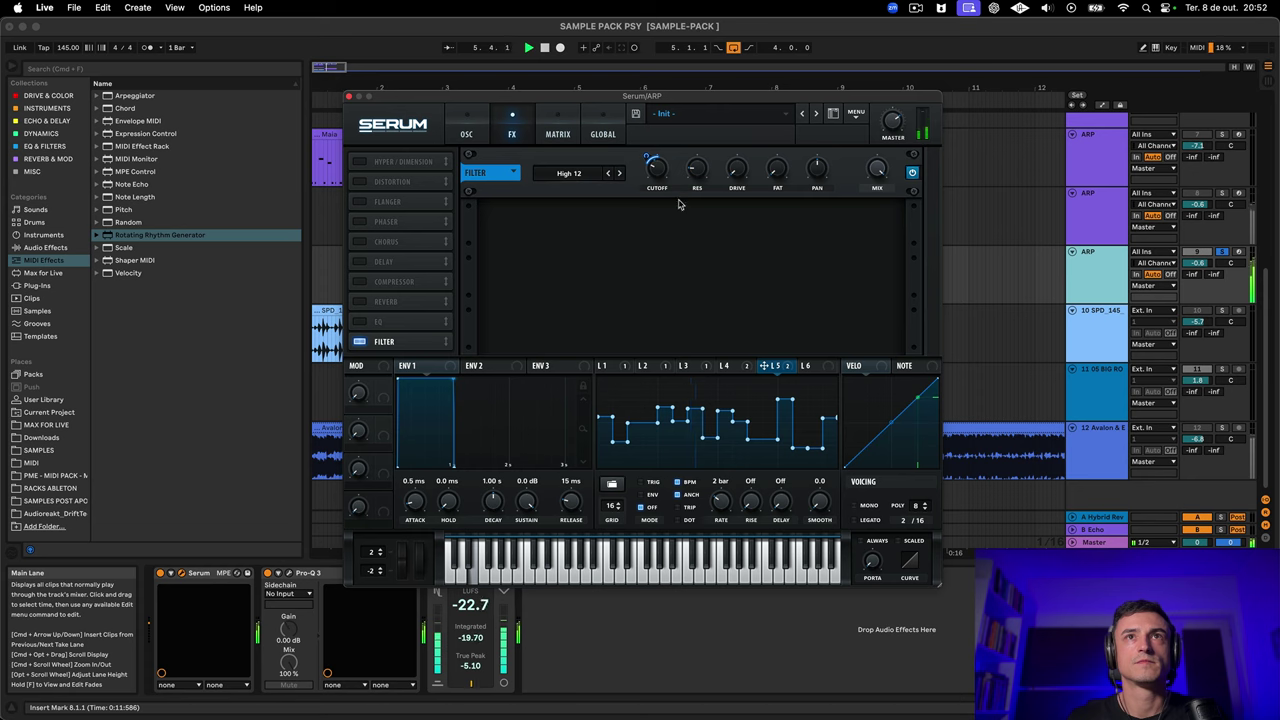
drag(772, 366, 682, 163)
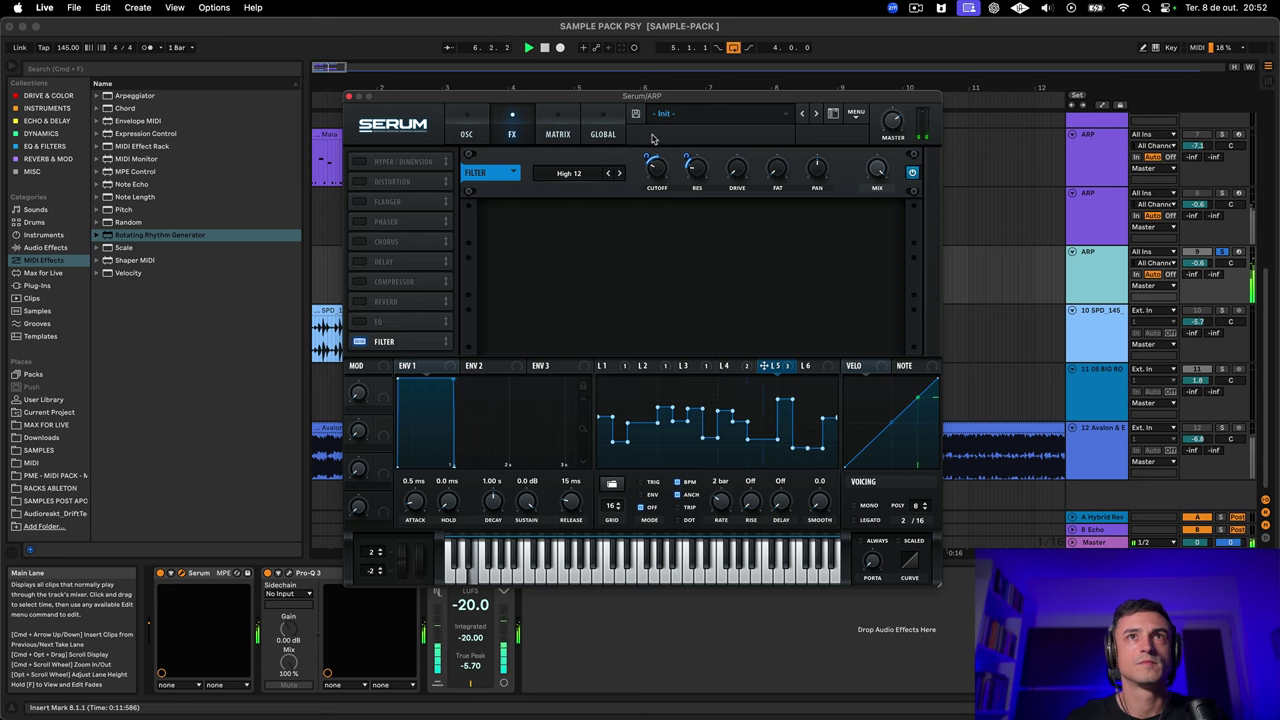
drag(646, 155, 645, 145)
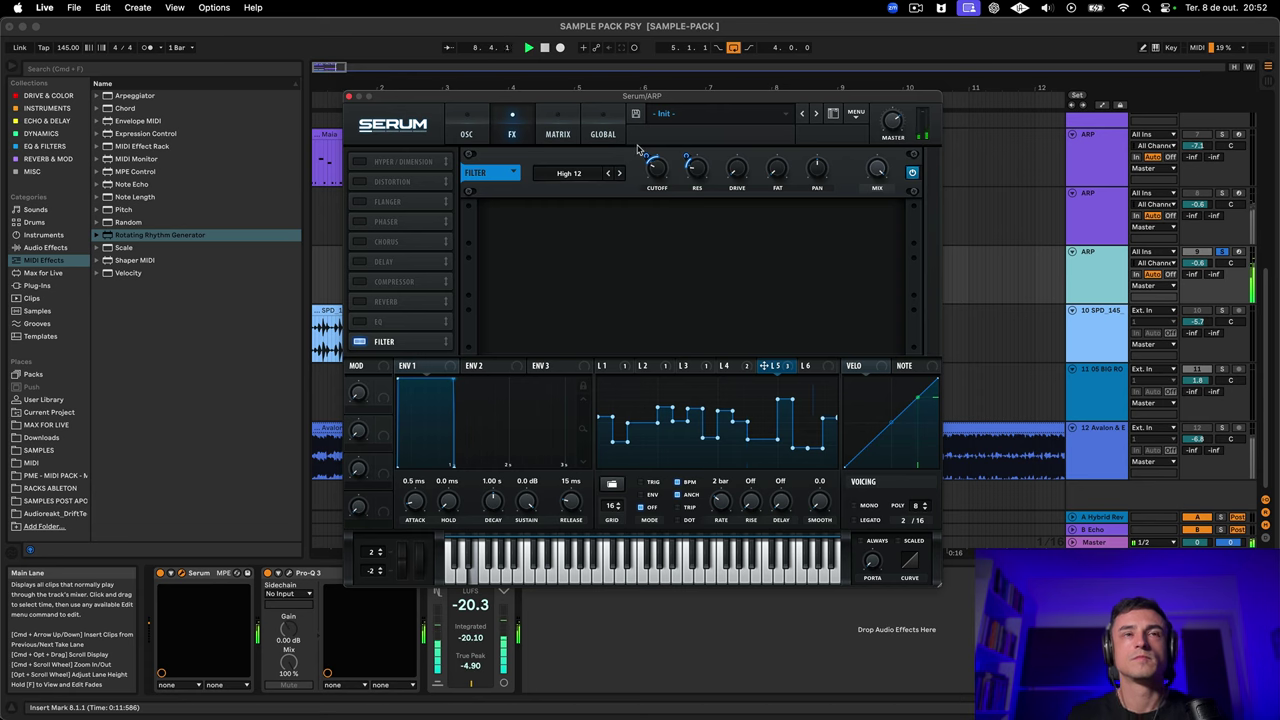
Draw a square shape in LFO 6, high in the first half and low in the second, and assign it to both oscillators' pan
click(829, 367)
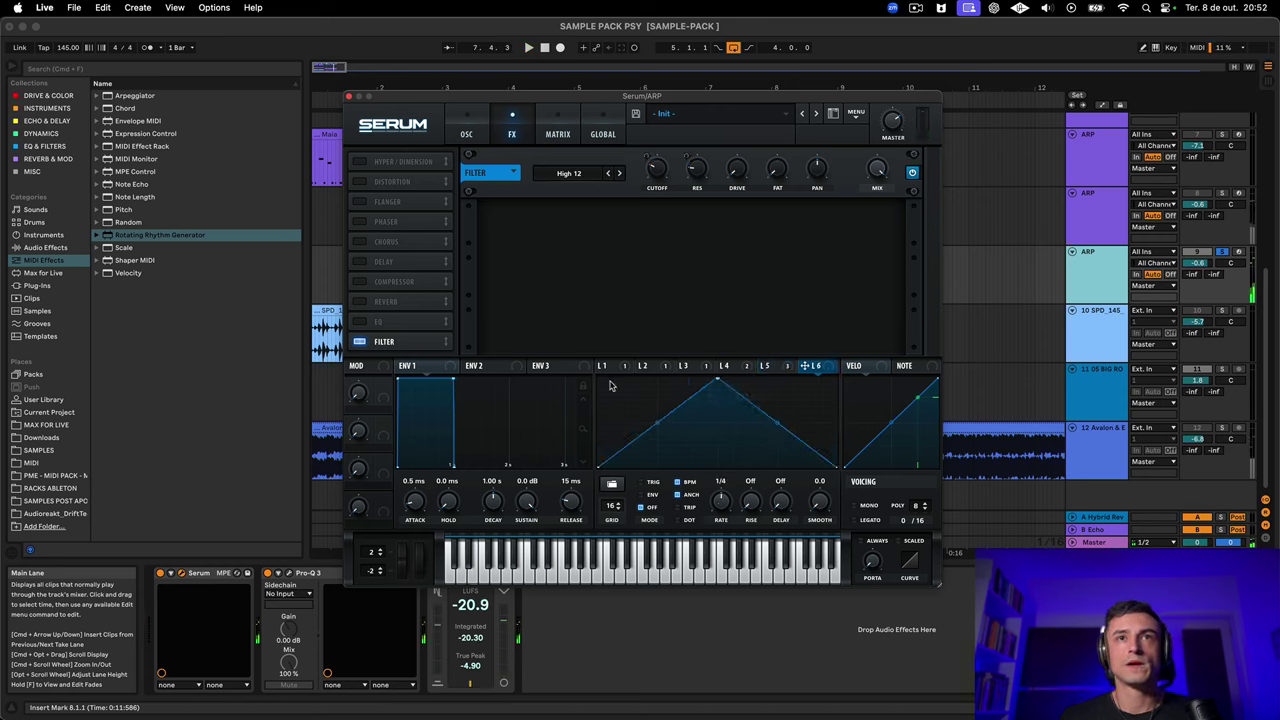
mouse_move(600, 379)
mouse_down()
mouse_move(723, 376)
mouse_move(634, 373)
mouse_move(754, 401)
mouse_move(728, 385)
mouse_move(730, 484)
mouse_move(857, 495)
mouse_move(770, 485)
mouse_up()
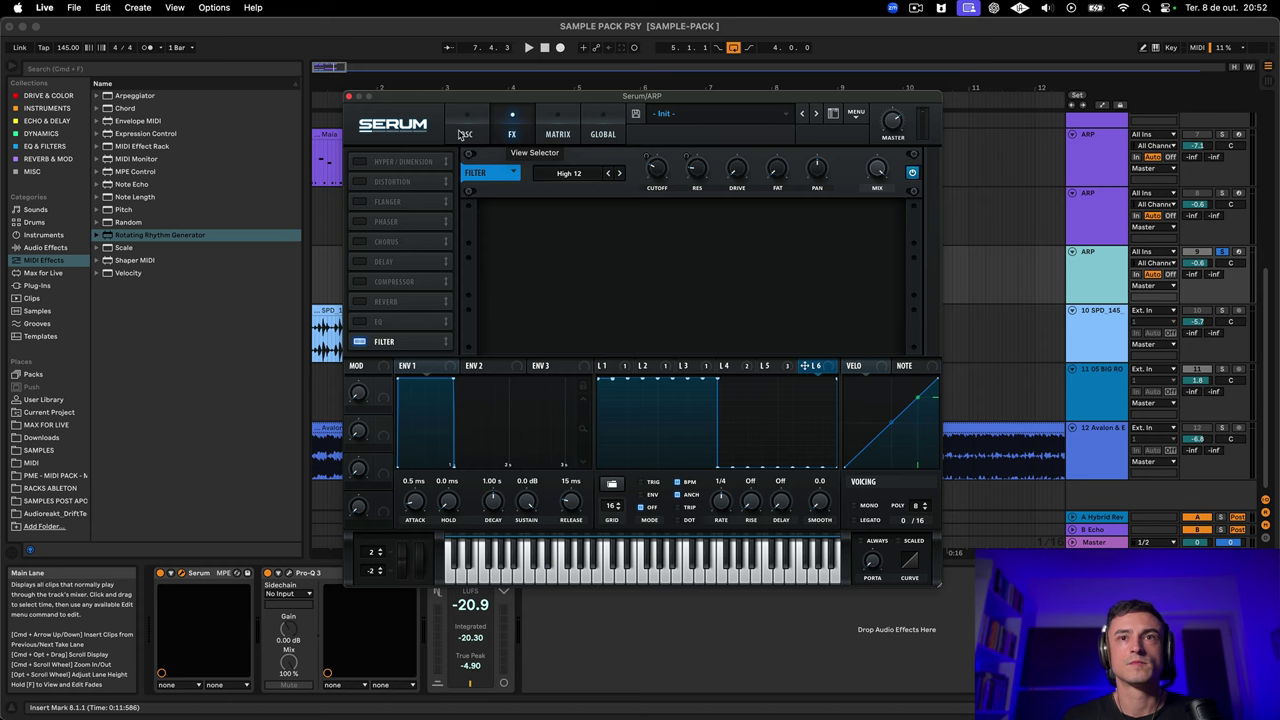
click(470, 134)
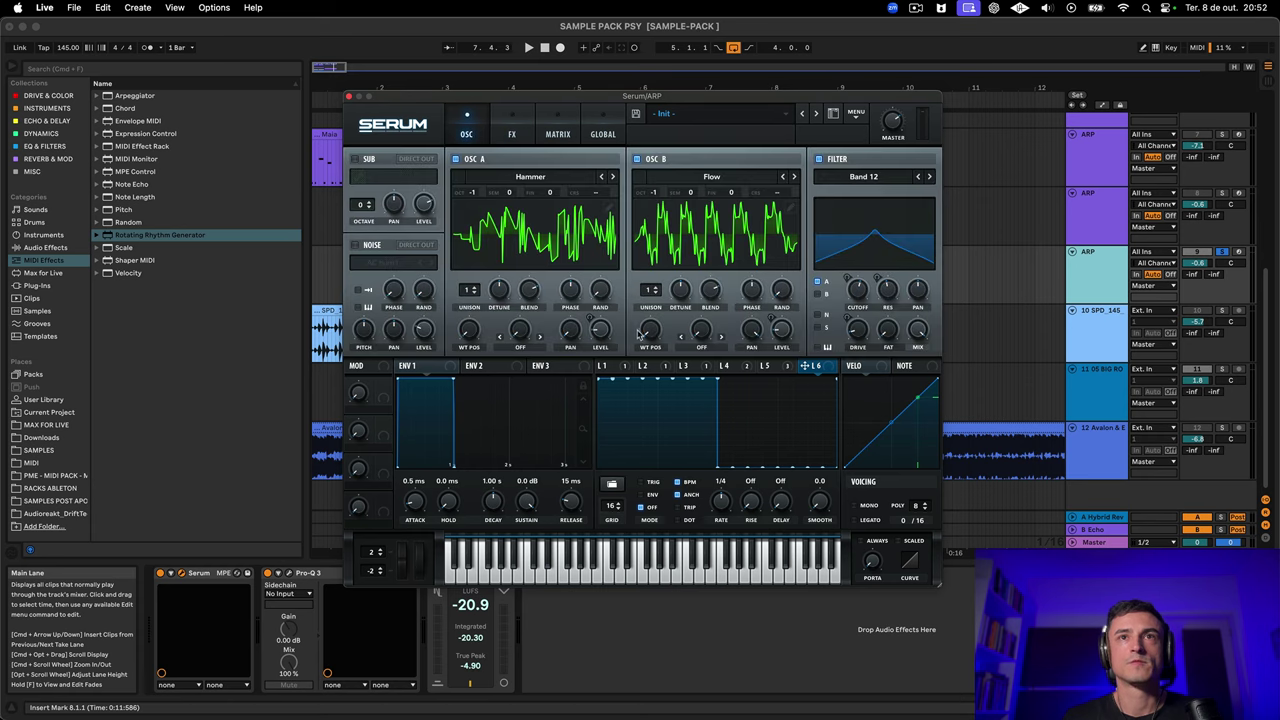
drag(804, 365, 571, 337)
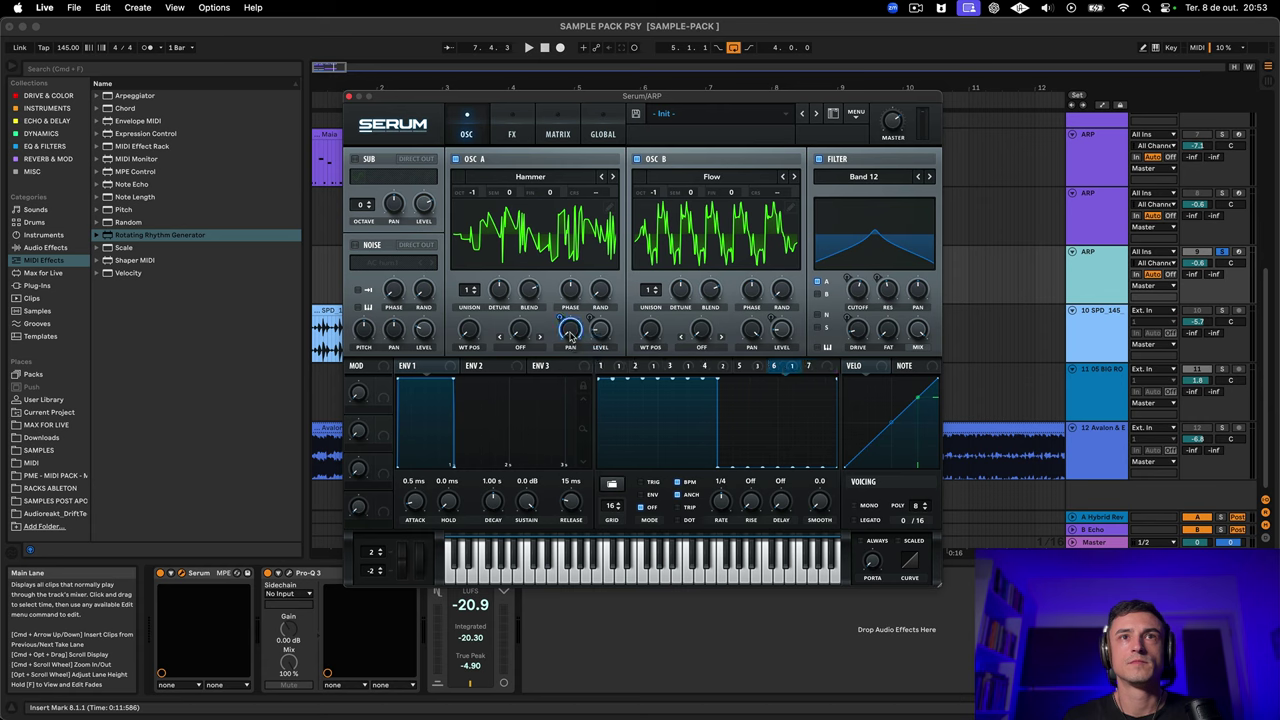
key(space)
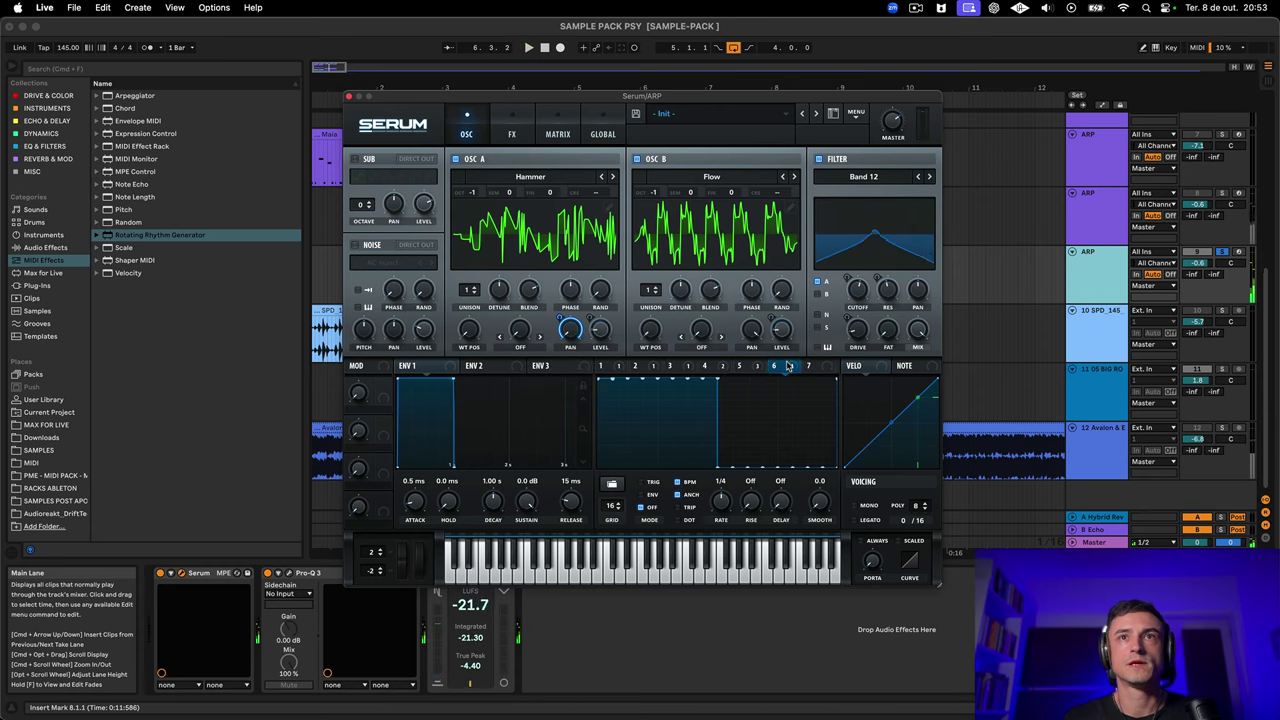
drag(788, 366, 743, 320)
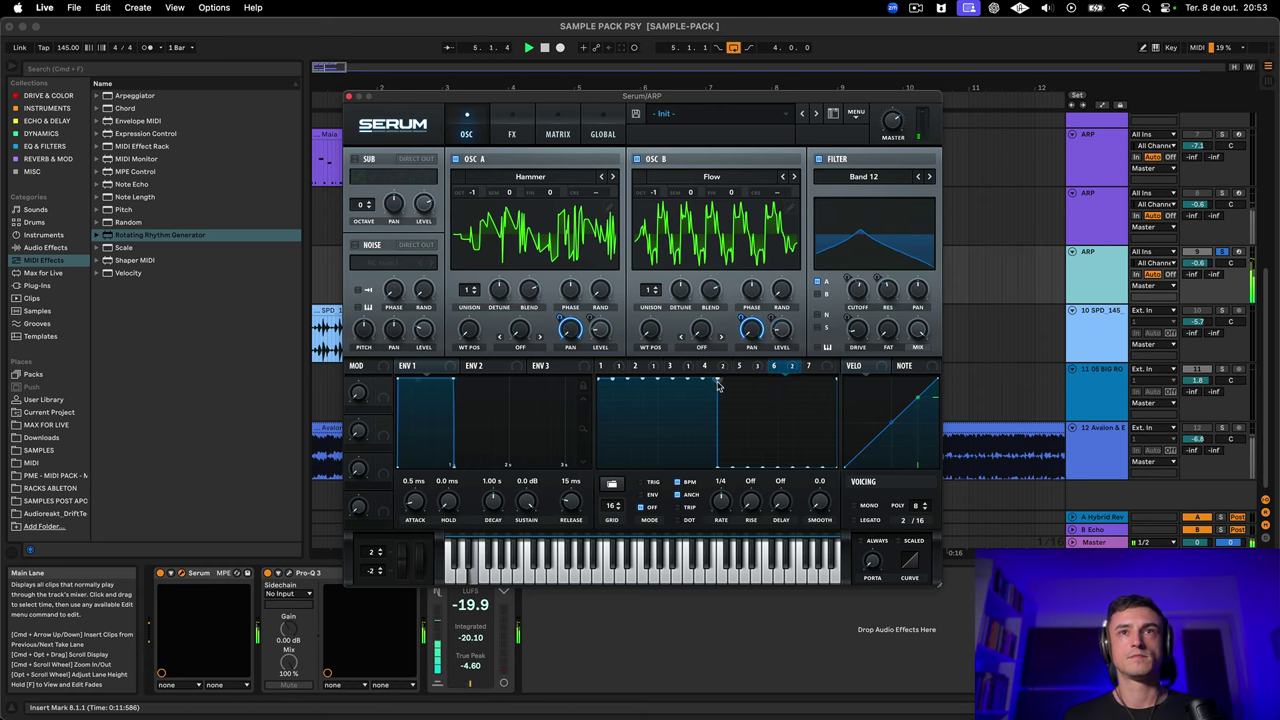
Reduce the height of LFO 6's square shape and audition other pan settings on both oscillators, returning B's pan to -50L
drag(720, 446, 840, 446)
mouse_move(720, 398)
mouse_down()
mouse_move(564, 401)
mouse_move(717, 402)
mouse_up()
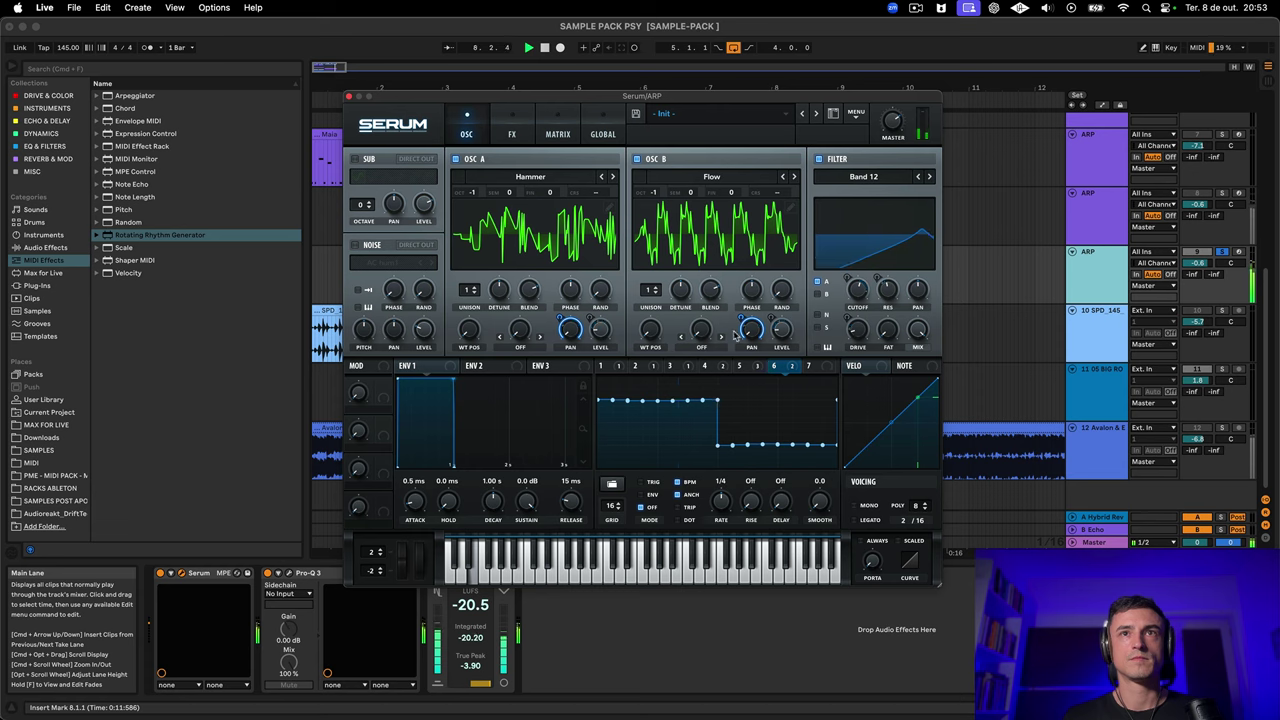
drag(751, 337, 754, 316)
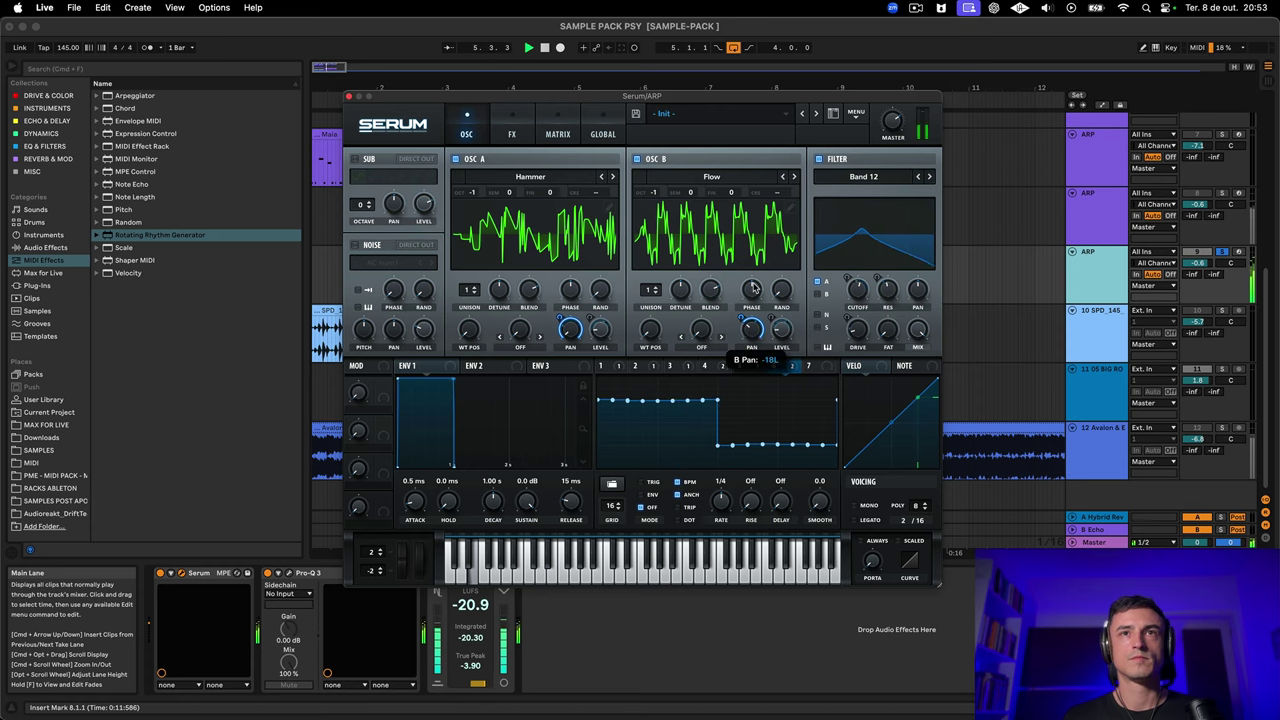
mouse_move(570, 332)
mouse_down()
mouse_move(578, 287)
mouse_move(566, 328)
mouse_up()
double_click(760, 338)
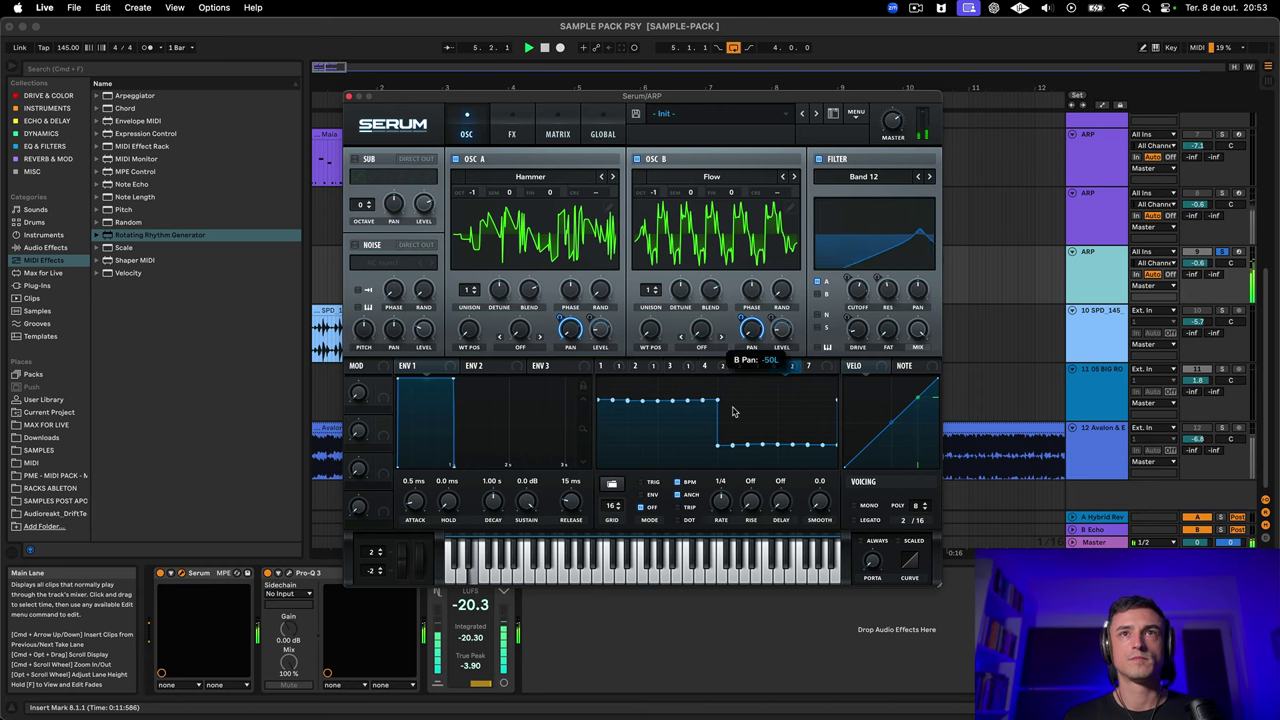
Enable a ping-pong delay with dotted 1/8 times on both sides and its filter at about 1003 with bandwidth 1.9
click(506, 132)
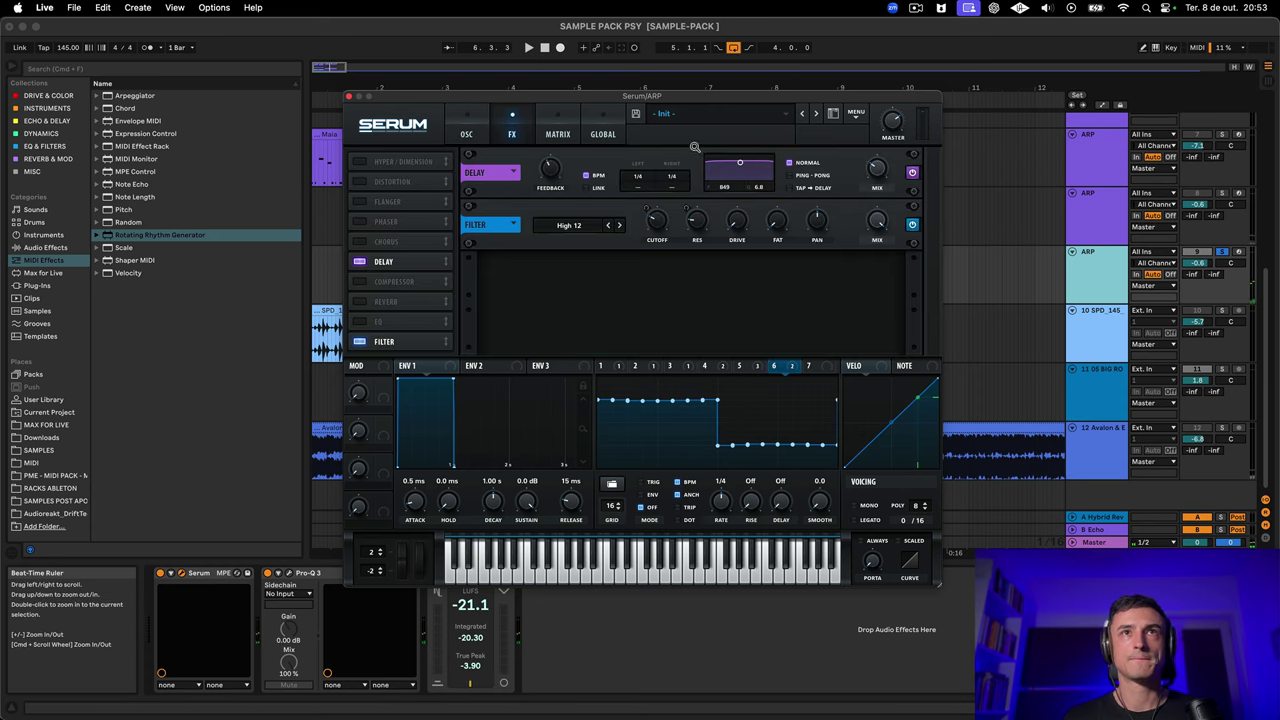
mouse_move(750, 174)
mouse_down()
mouse_move(740, 188)
mouse_move(742, 175)
mouse_up()
click(790, 175)
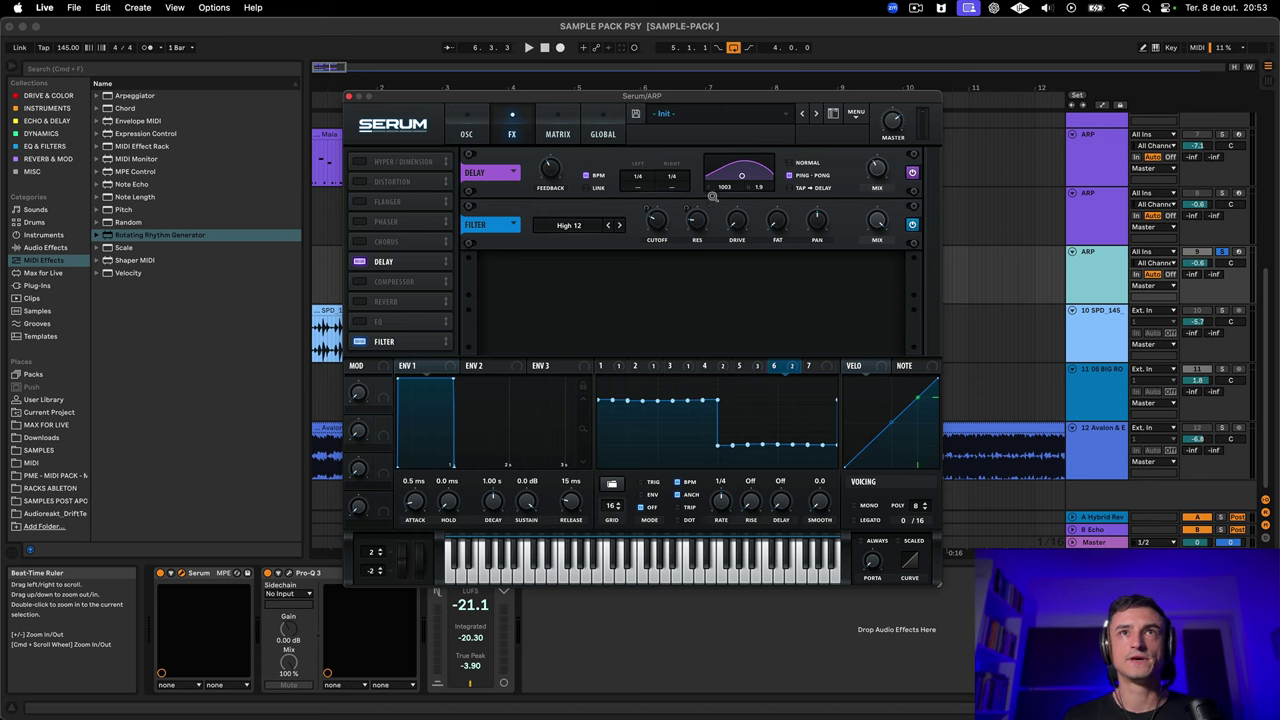
drag(672, 177, 645, 196)
key(space)
click(672, 187)
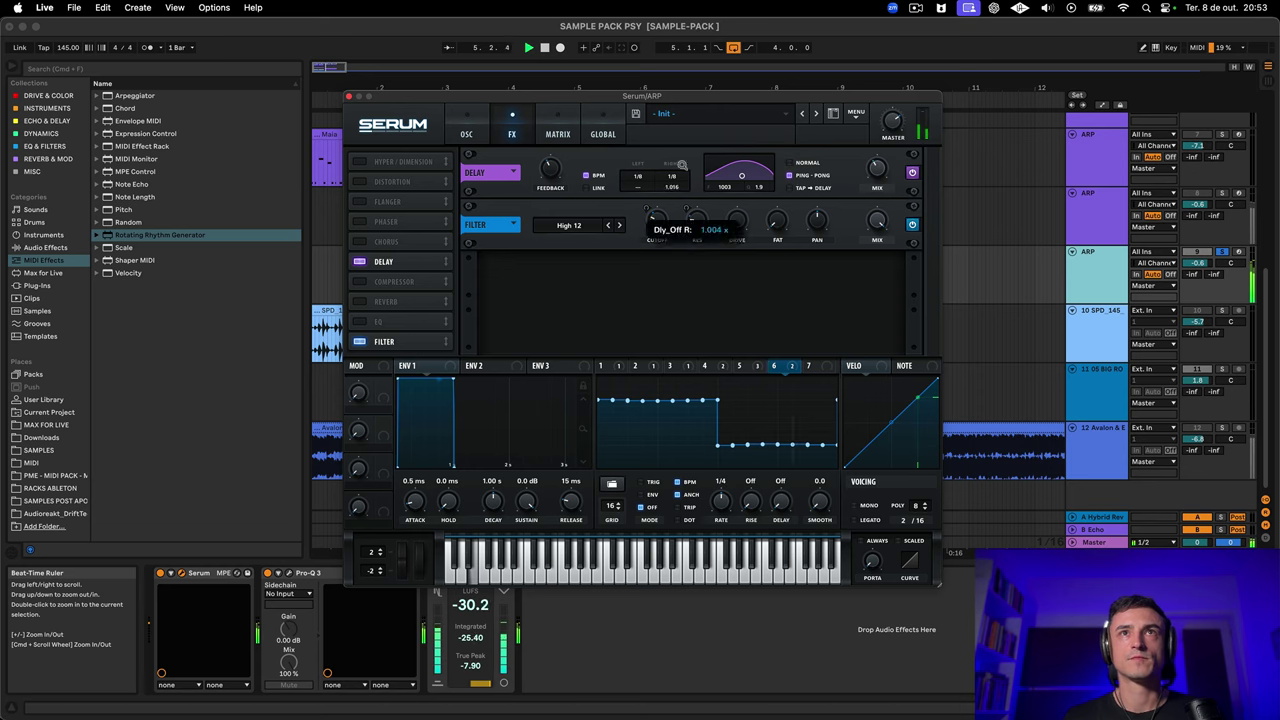
click(637, 187)
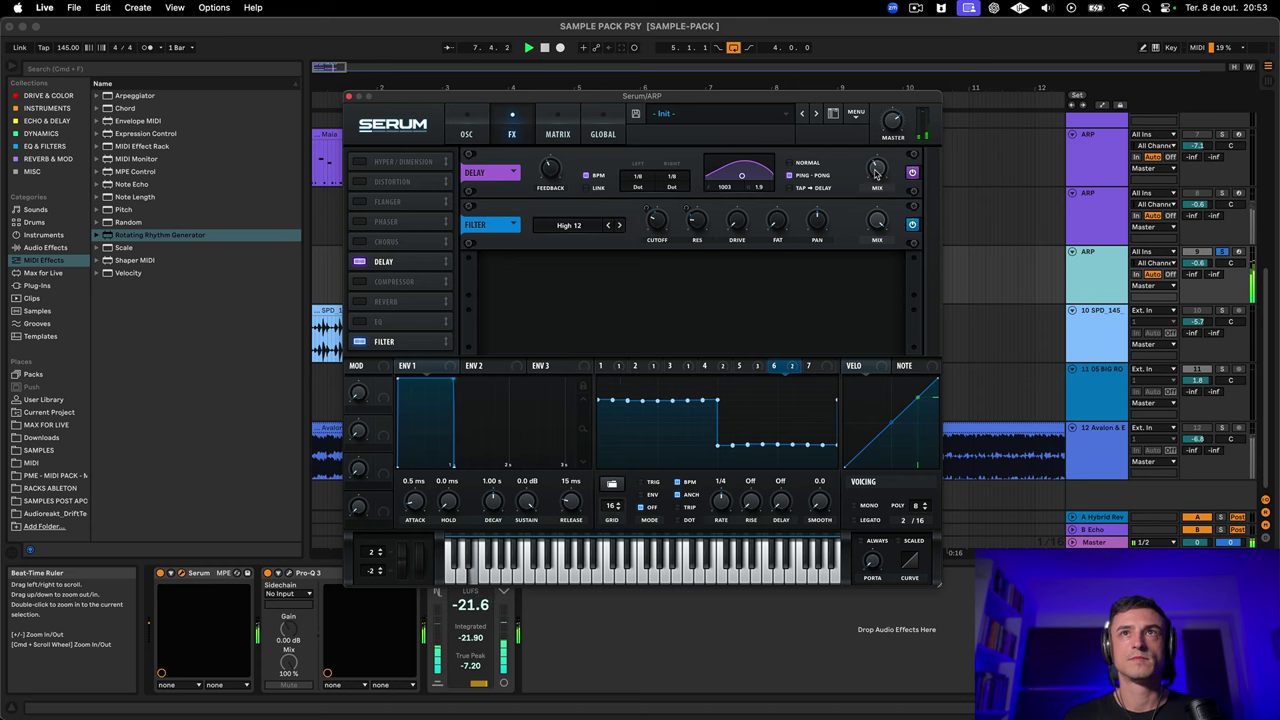
Change the main oscillator filter from its current type to Band 24 while the loop plays
click(466, 134)
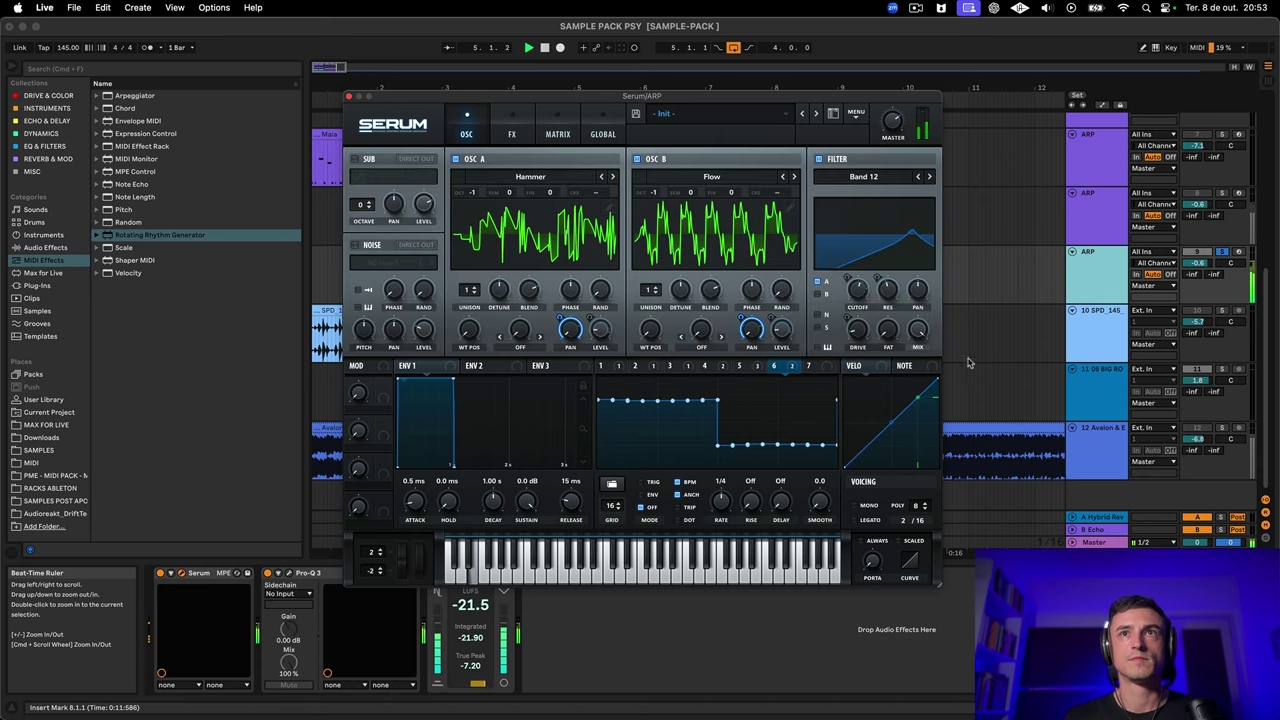
drag(843, 334, 860, 313)
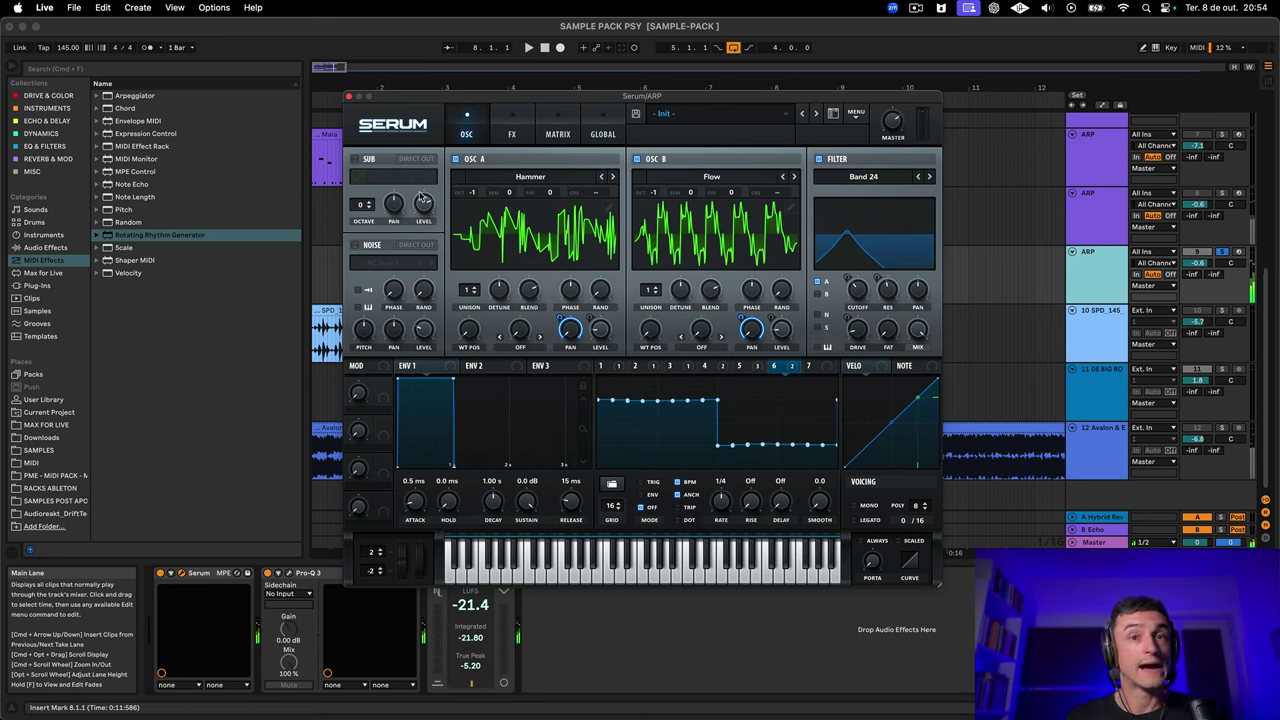
Enable the sub oscillator, set both oscillators' warp mode to FM (Sub), and look through the LFO shapes for a modulator
click(356, 159)
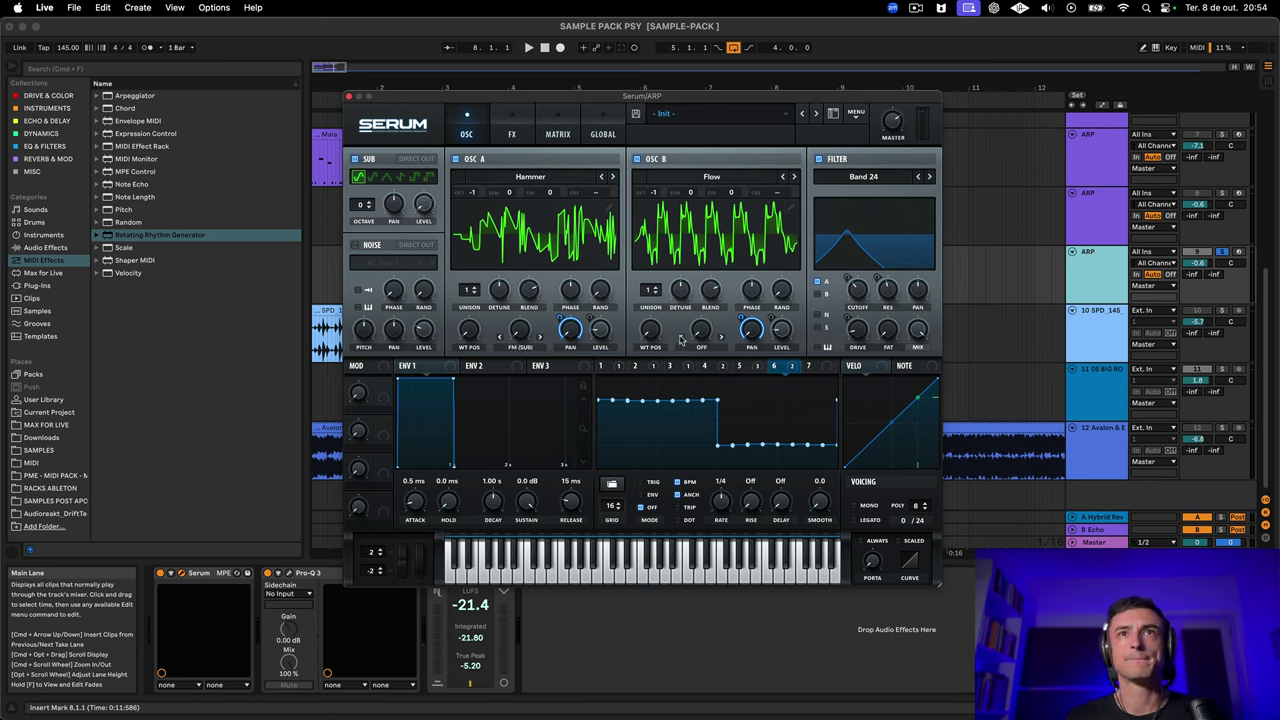
click(810, 365)
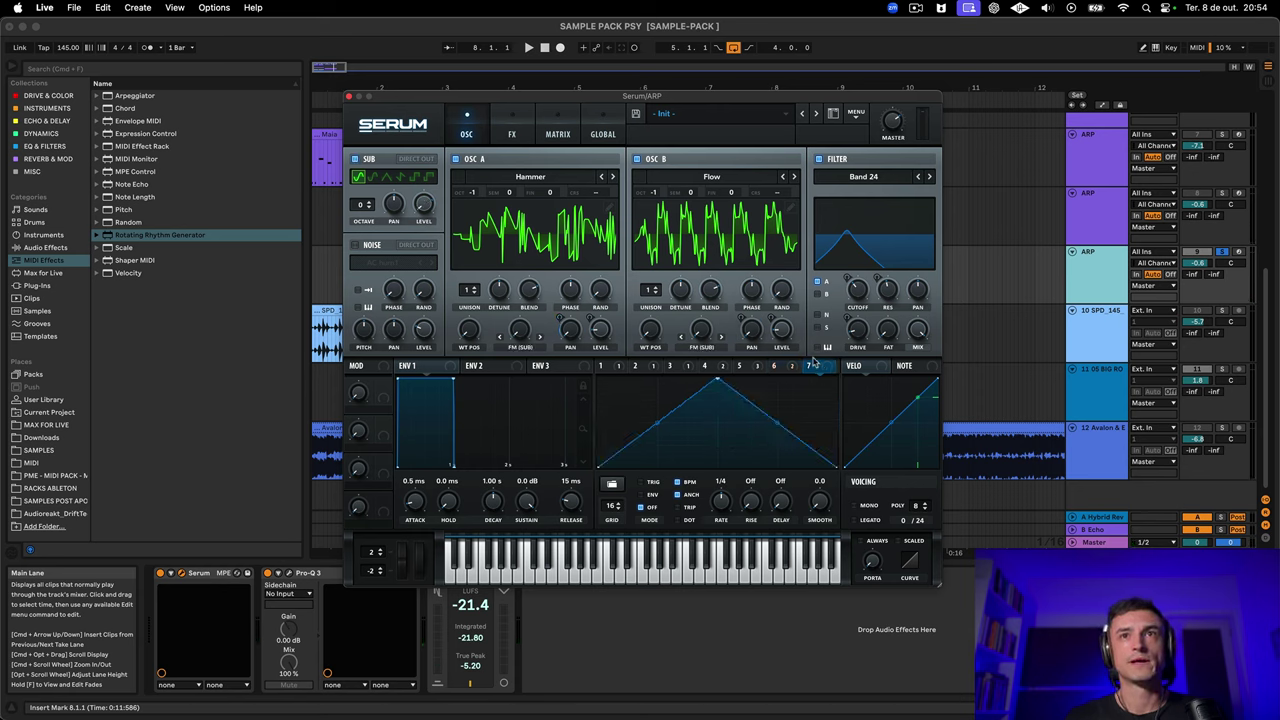
click(637, 366)
click(738, 367)
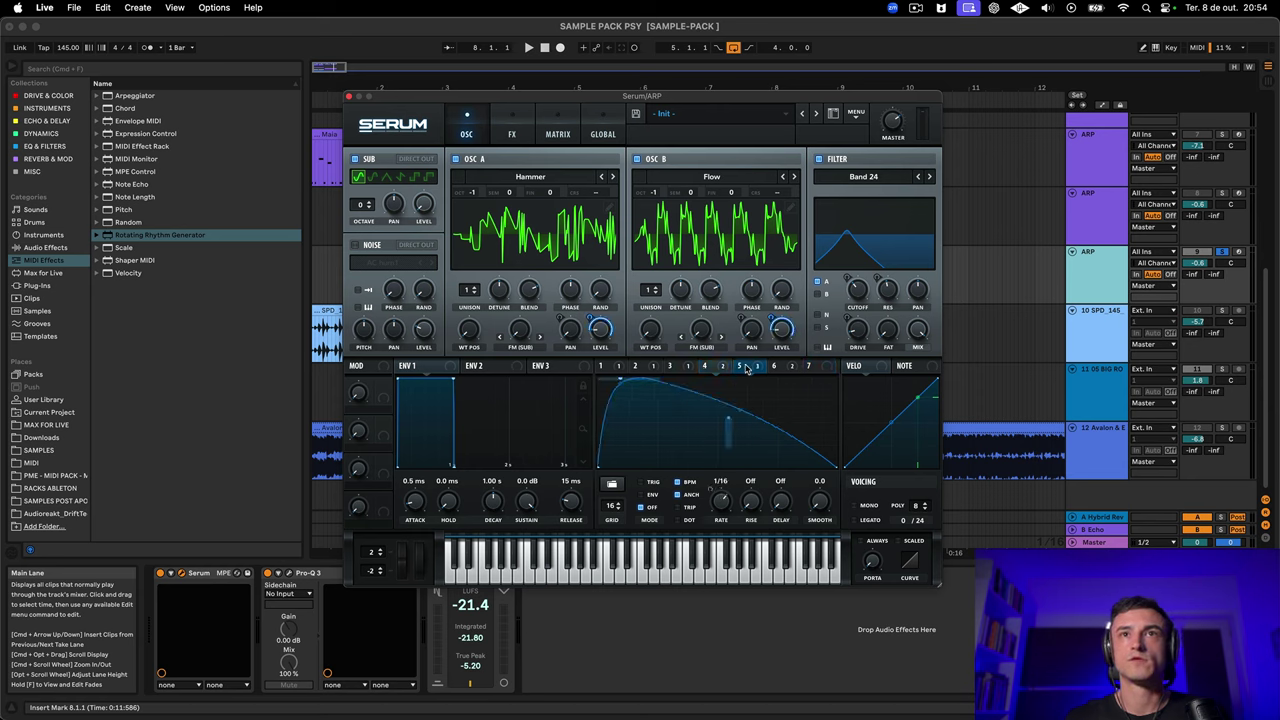
click(705, 366)
click(739, 366)
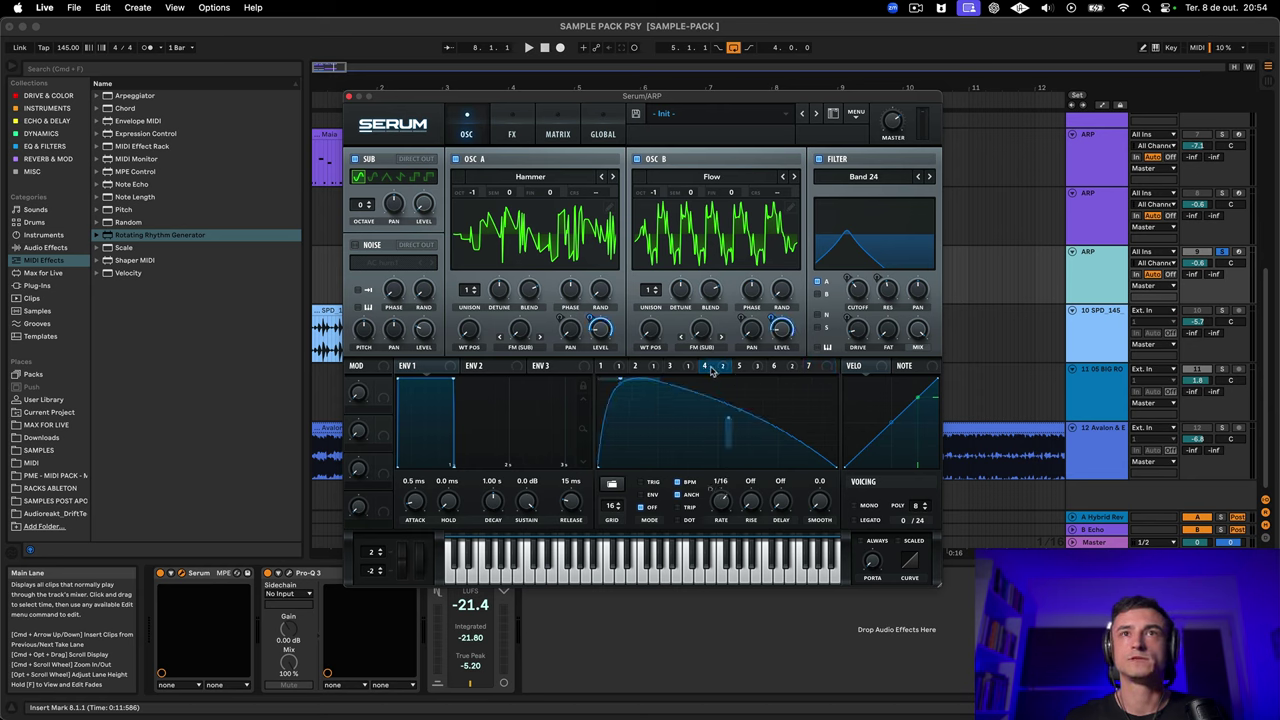
Try modulating the FM (Sub) warp amount of oscillators B and A with LFO 4 while the loop plays
drag(711, 371, 700, 330)
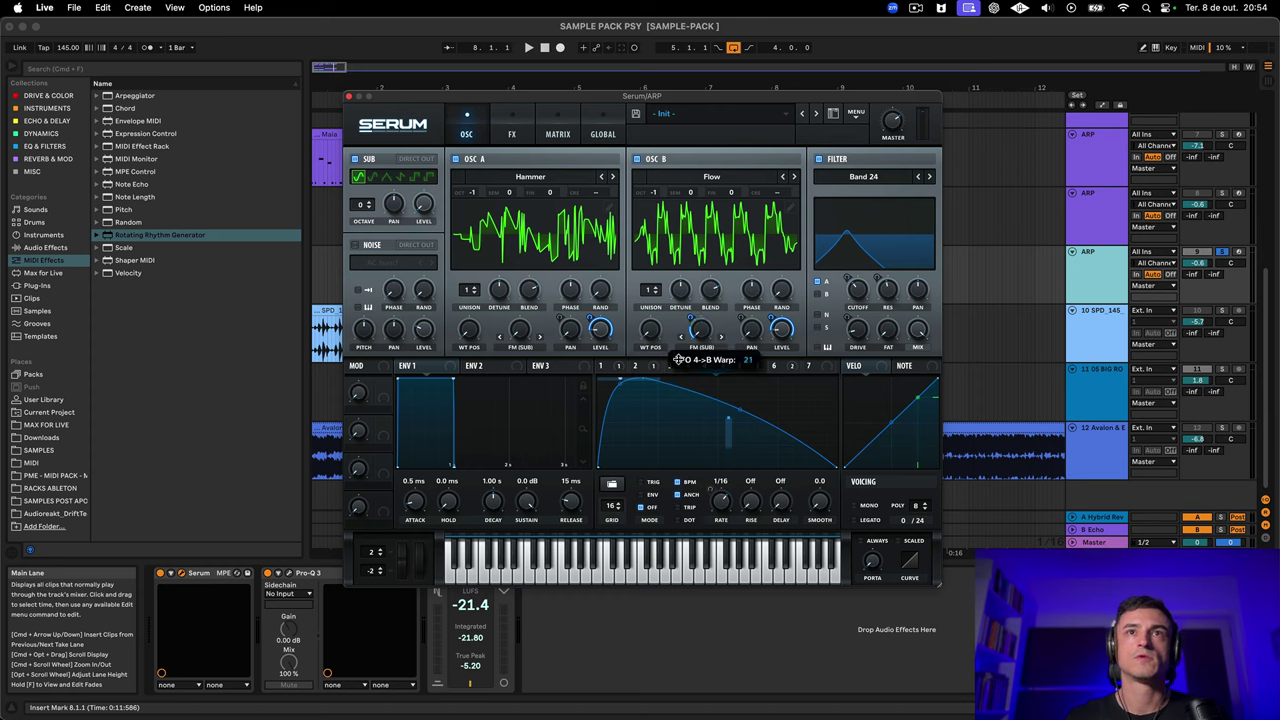
drag(728, 372, 510, 320)
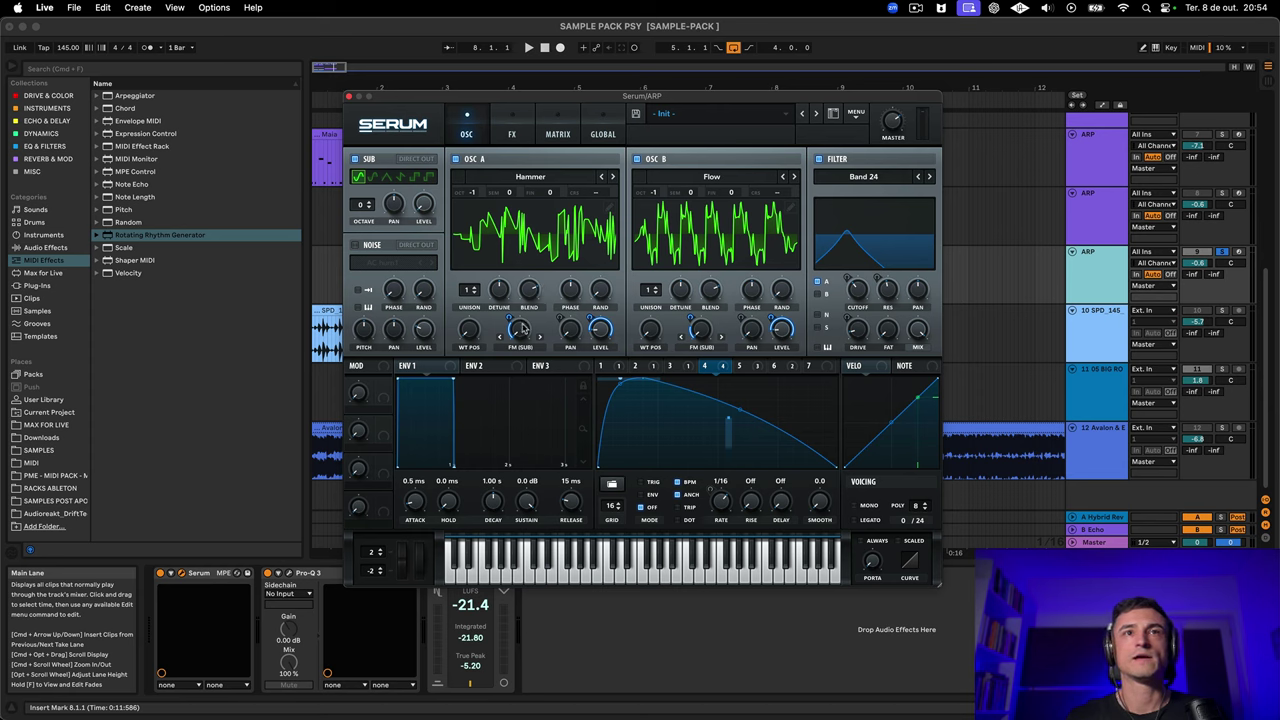
key(space)
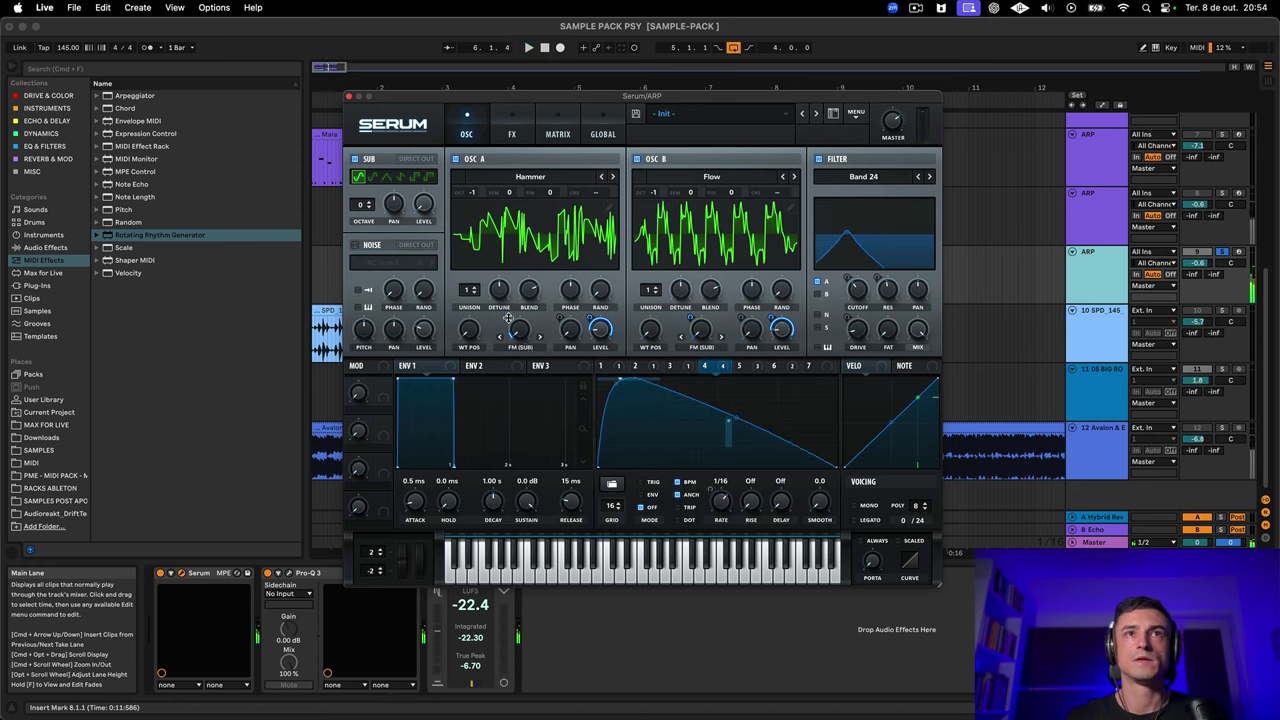
Remove the LFO 4 modulation from the FM (Sub) warp amount of both oscillators
right_click(511, 318)
click(545, 384)
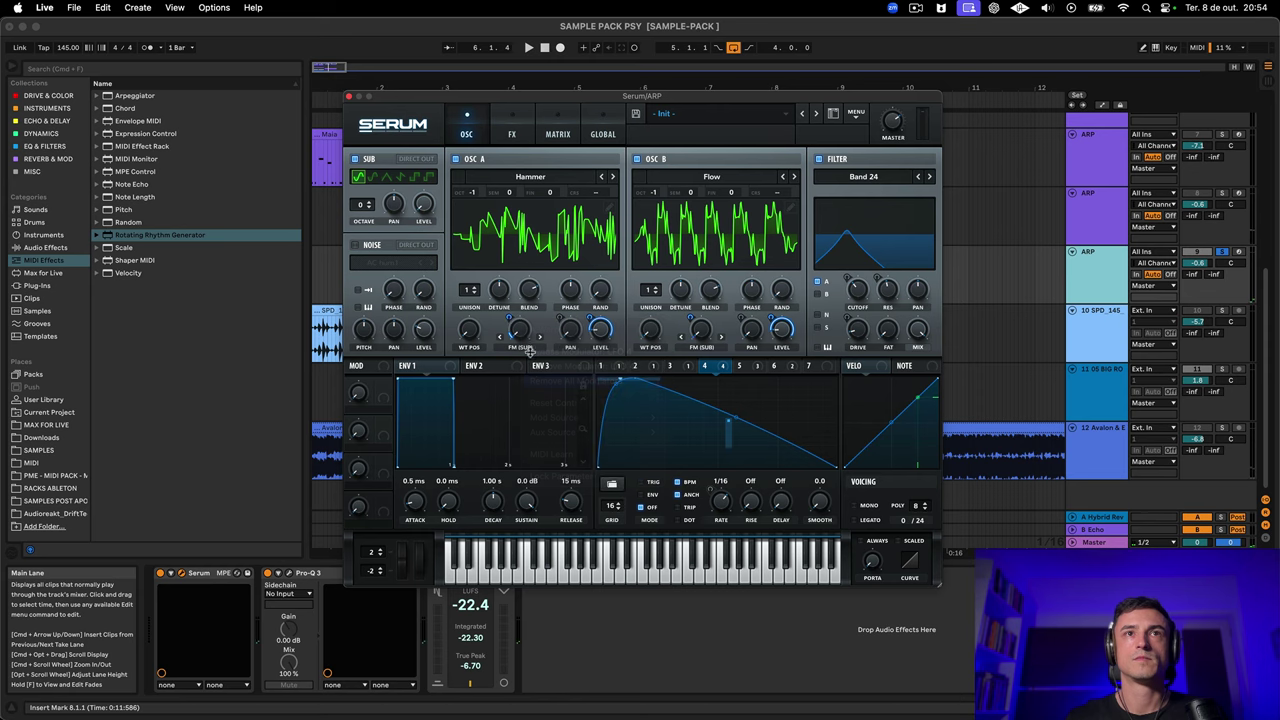
right_click(701, 330)
click(743, 363)
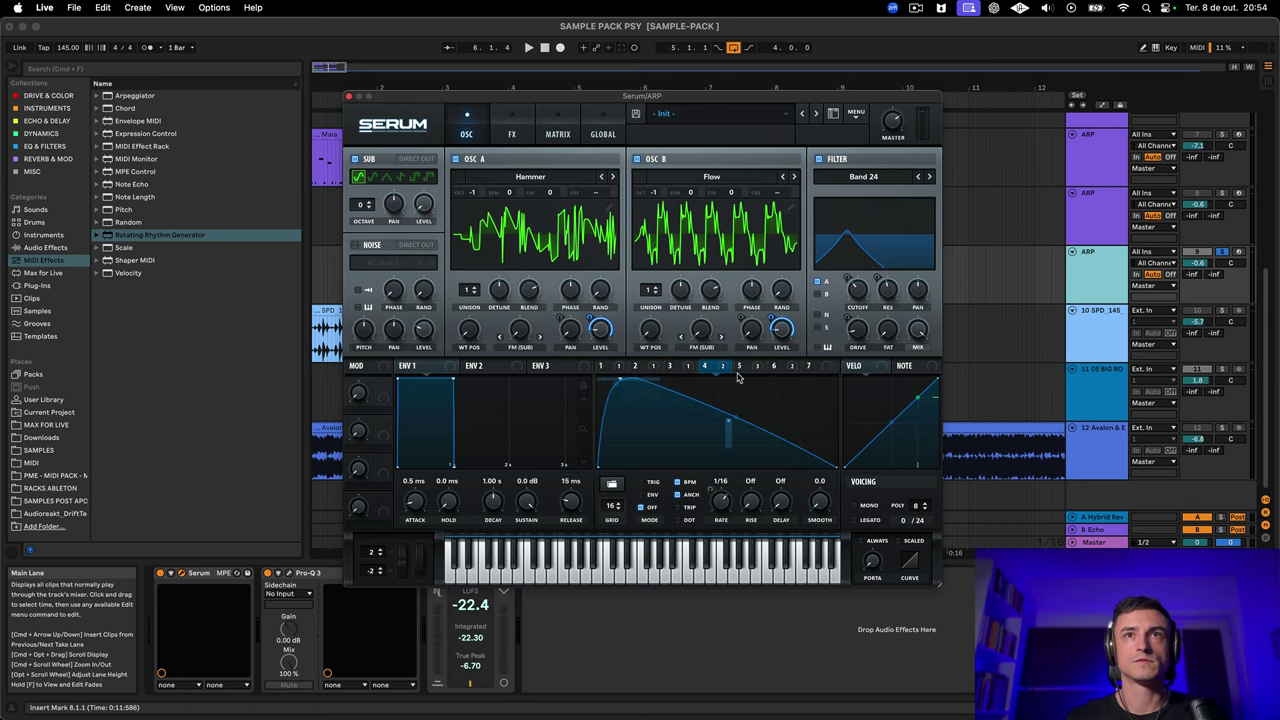
Select LFO 7 as a free modulator and assign it to oscillator A's FM (Sub) warp amount
click(740, 366)
click(773, 367)
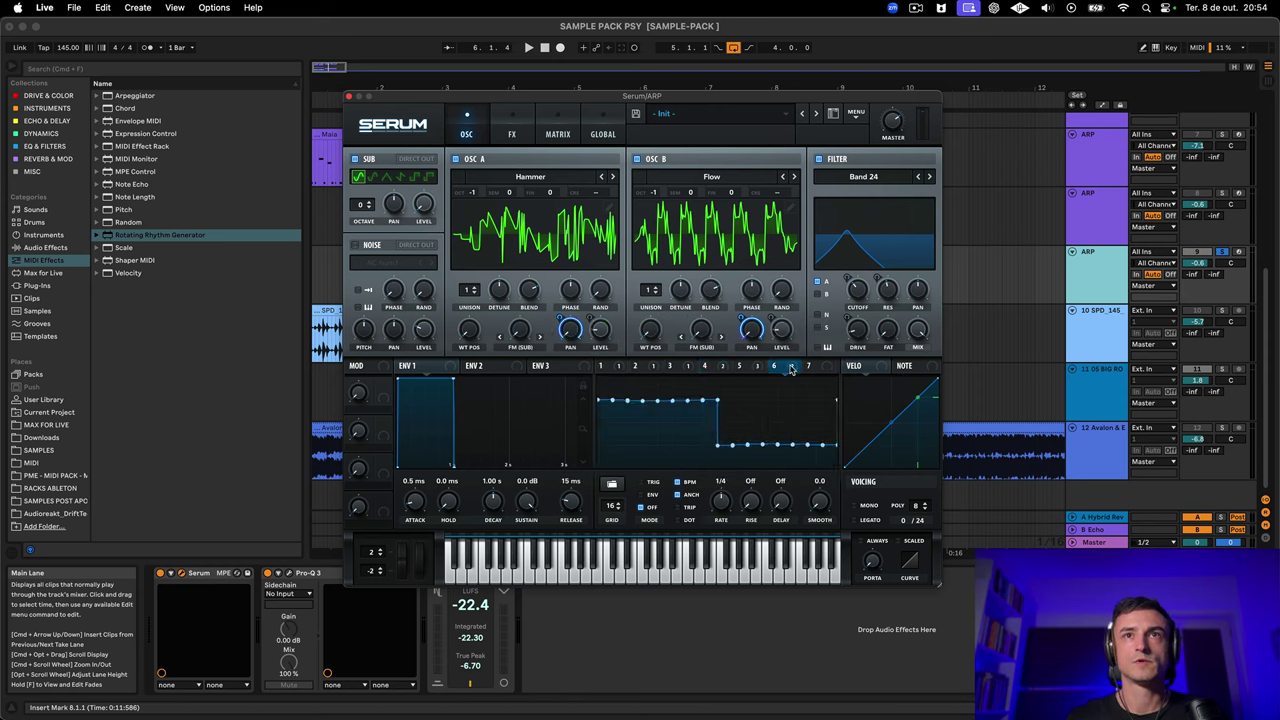
click(809, 366)
drag(816, 368, 525, 338)
Browse the user LFO shapes for LFO 7 and load one with a series of tall, wavy peaks
click(613, 485)
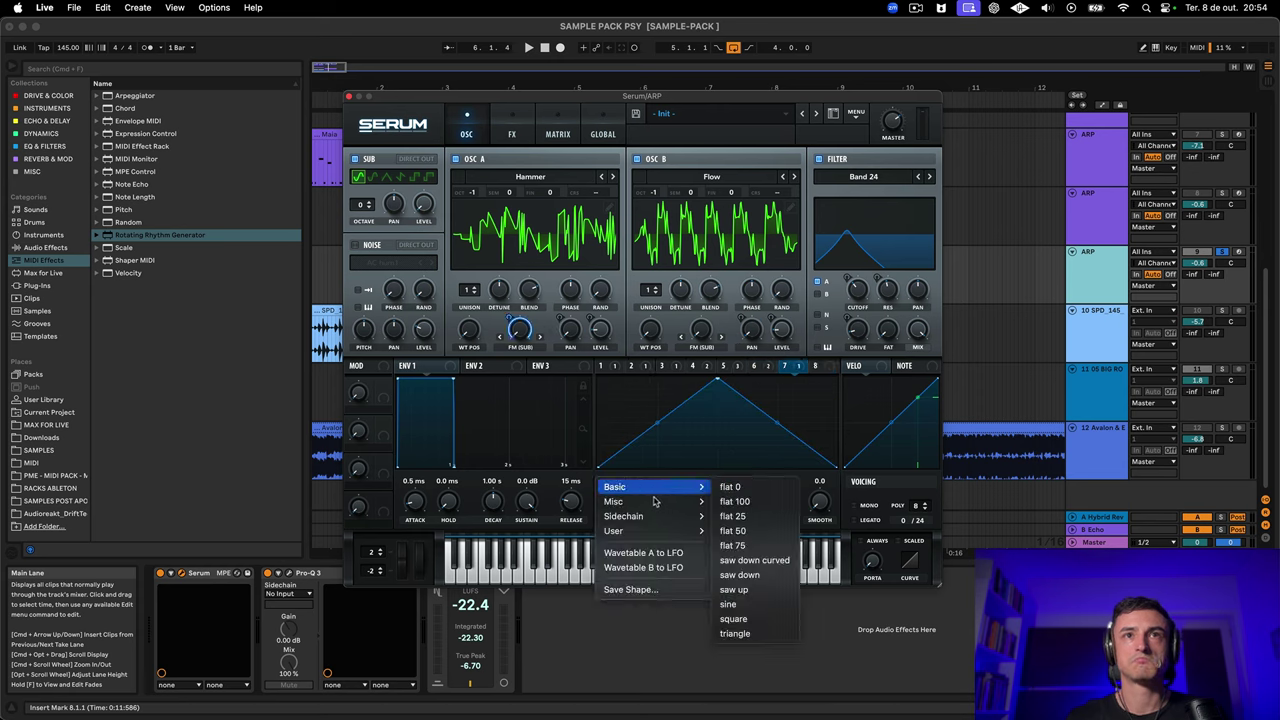
mouse_move(648, 531)
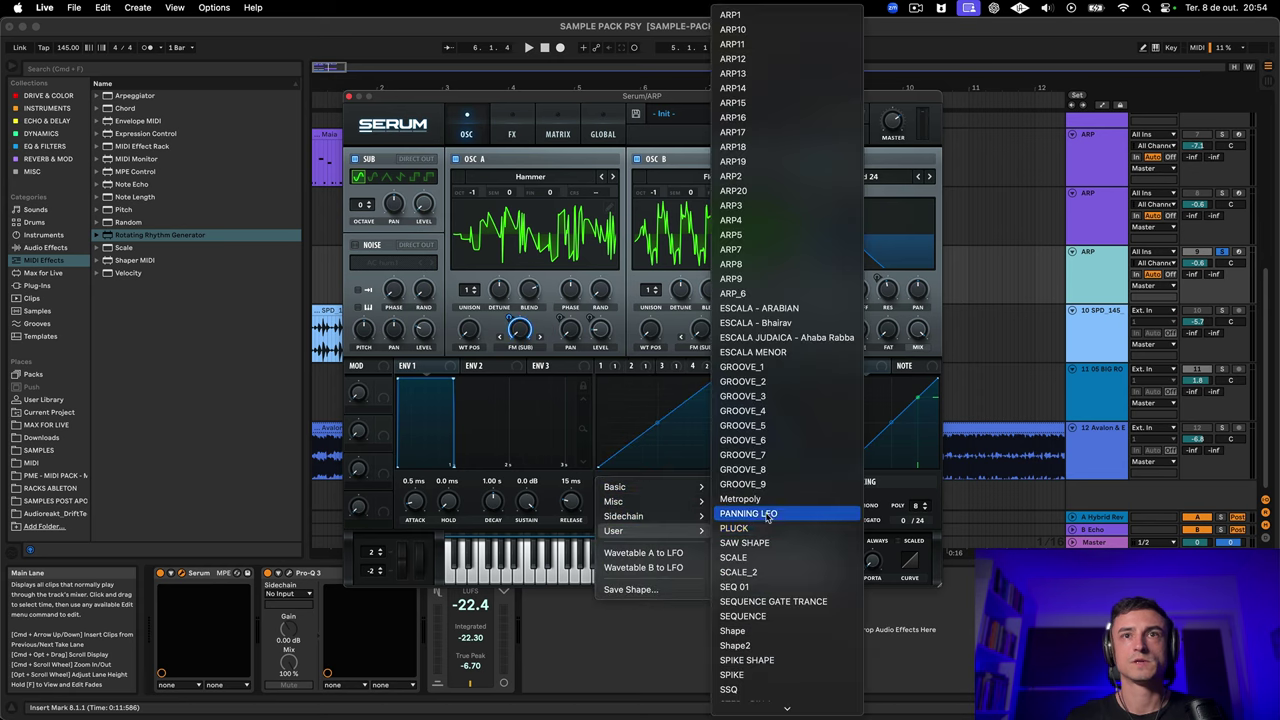
scroll(800, 562, down, 10)
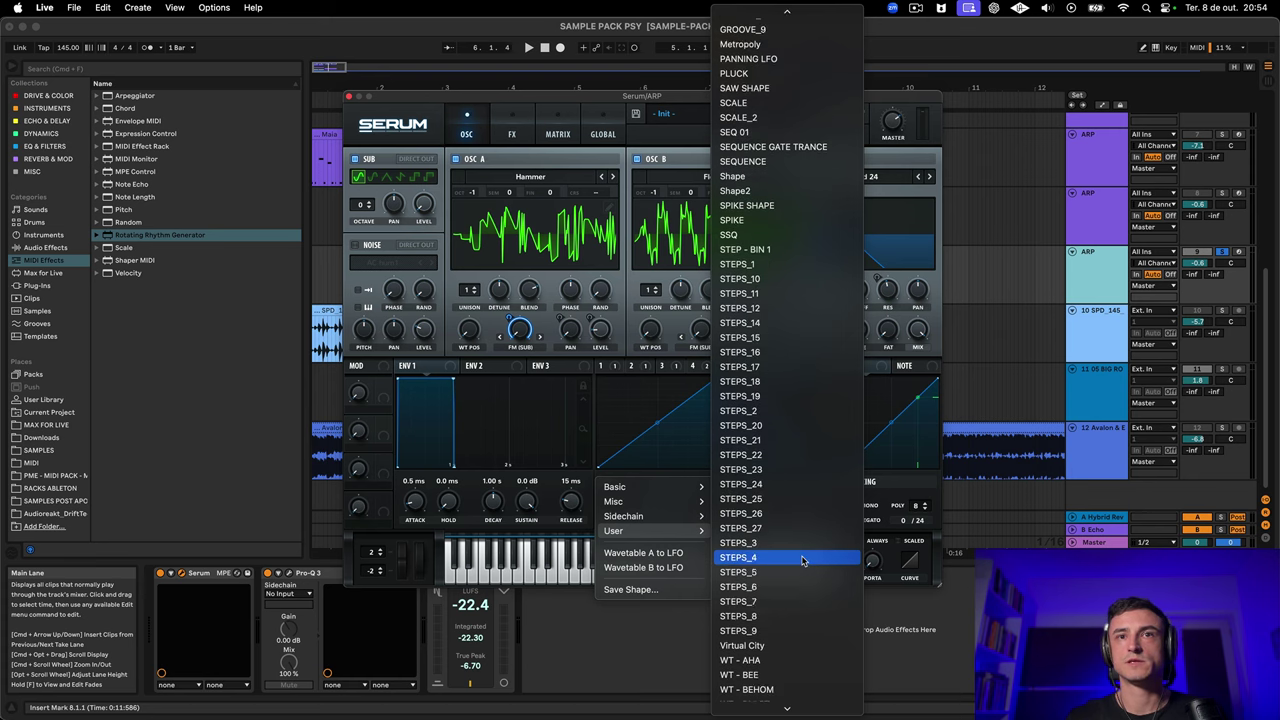
scroll(802, 557, up, 10)
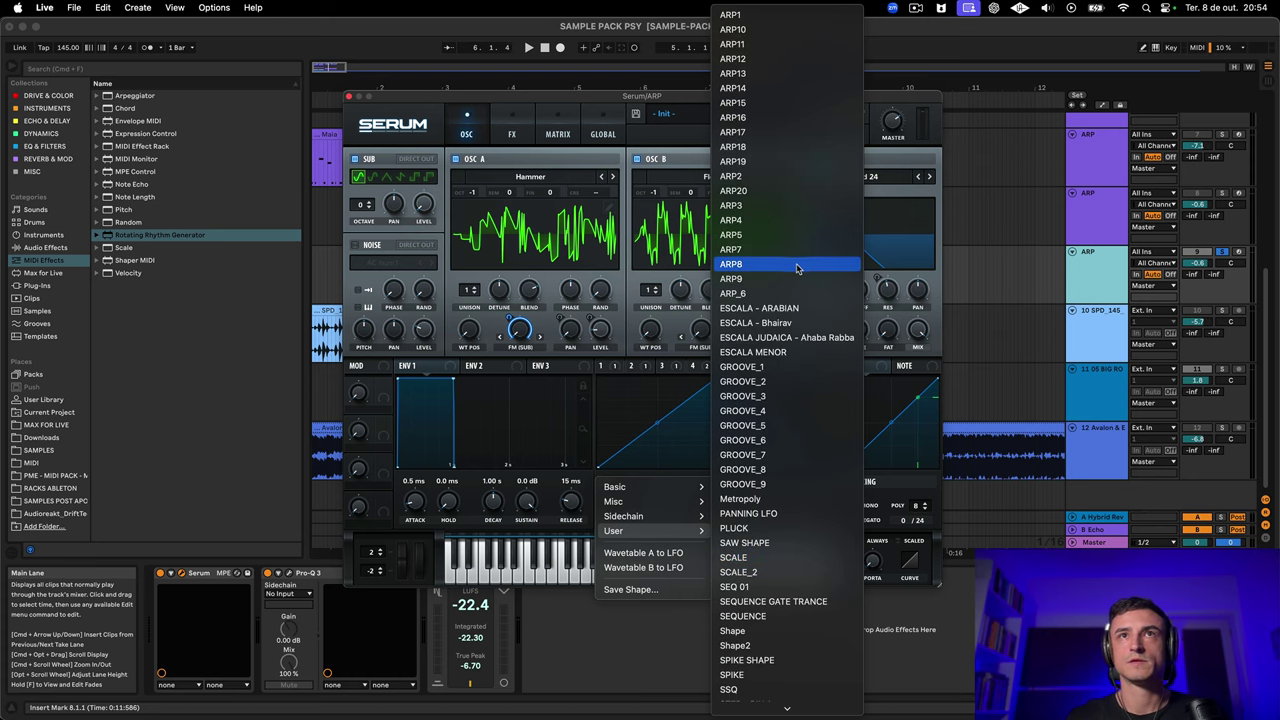
scroll(790, 265, down, 10)
click(780, 647)
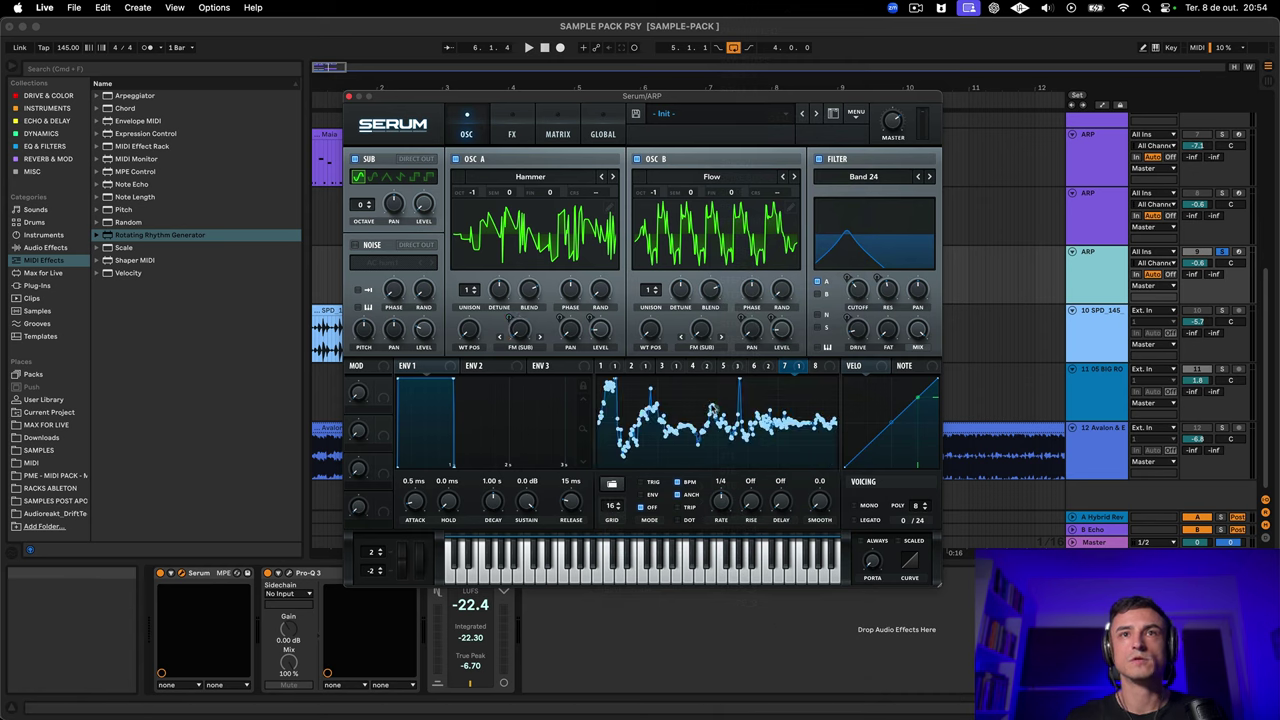
click(612, 484)
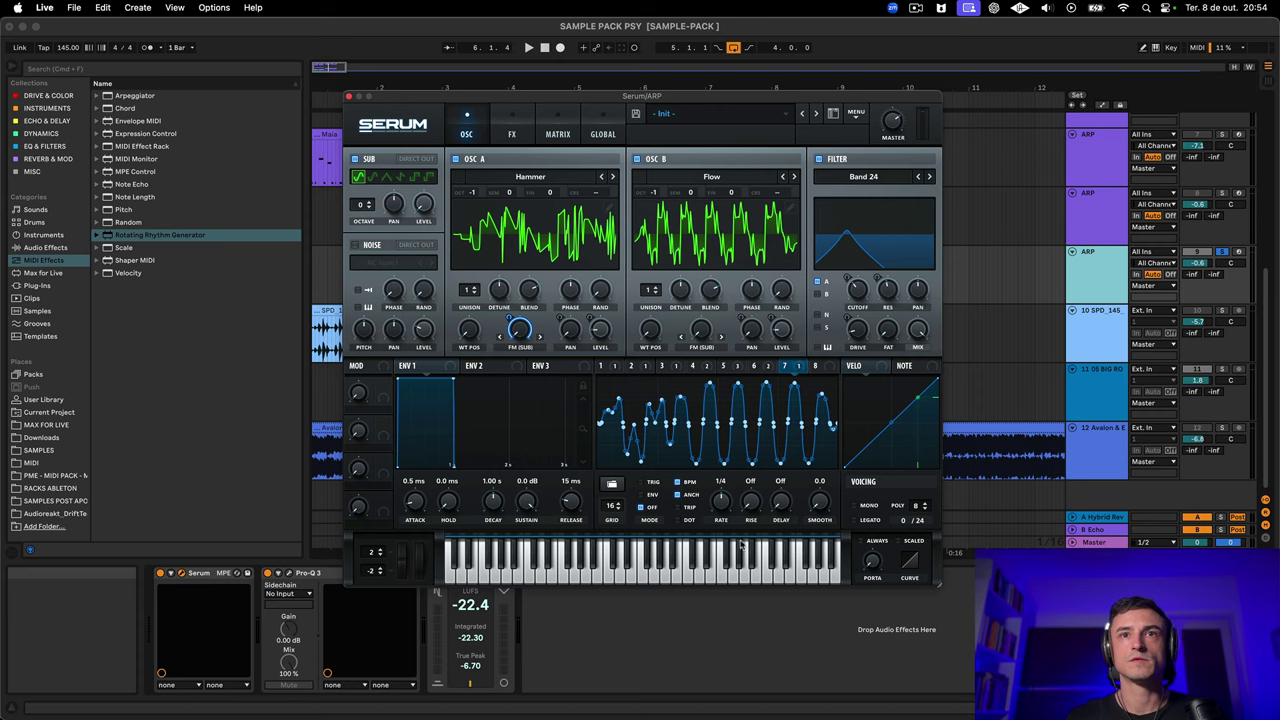
Set LFO 7's rate to 16 bar and adjust its modulation depth on oscillator A's FM (Sub) warp while the loop plays
drag(809, 367, 522, 338)
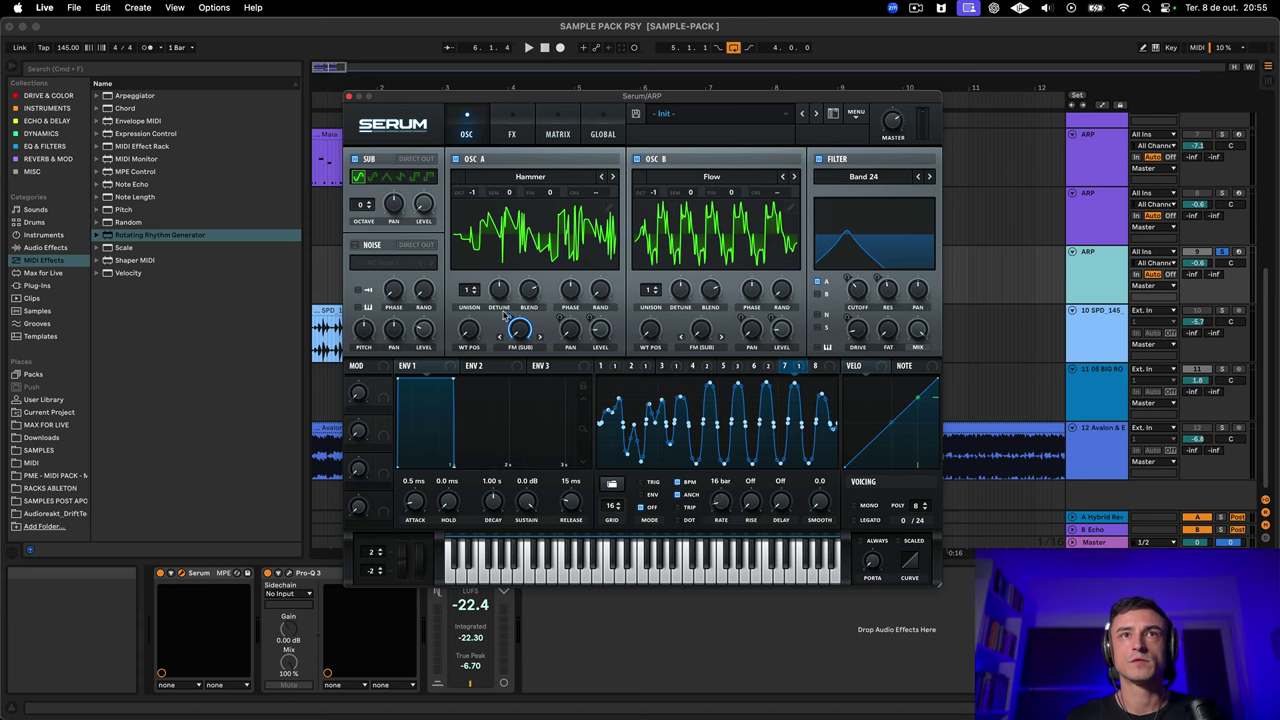
key(space)
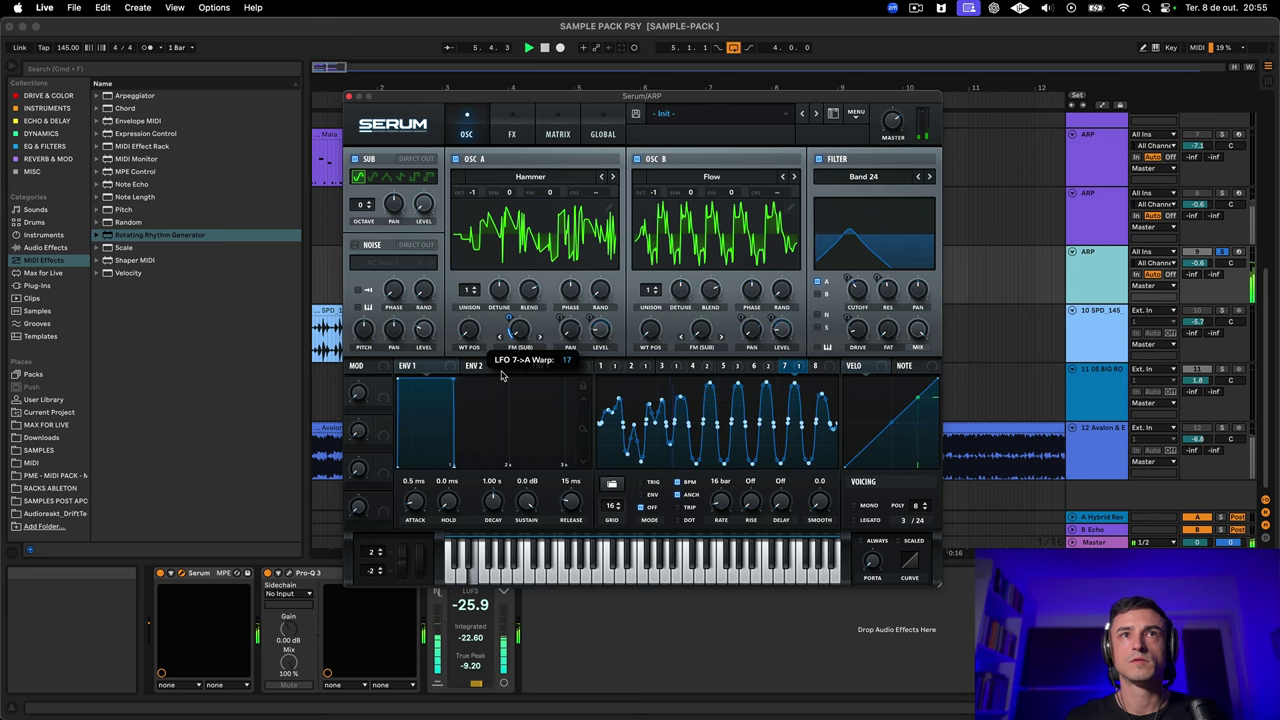
drag(503, 375, 507, 348)
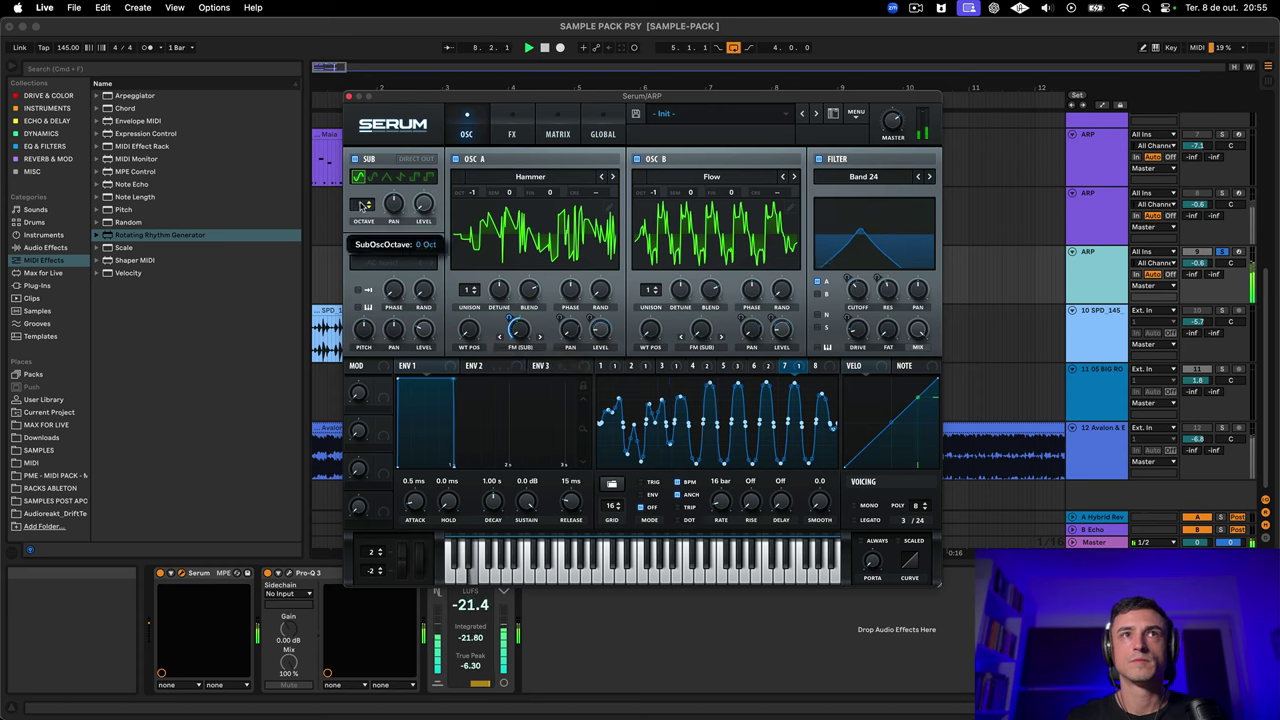
Lower the sub oscillator to octave -1 and assign LFO 7 to oscillator B's FM (Sub) warp amount
drag(365, 204, 365, 224)
drag(797, 367, 672, 336)
key(space)
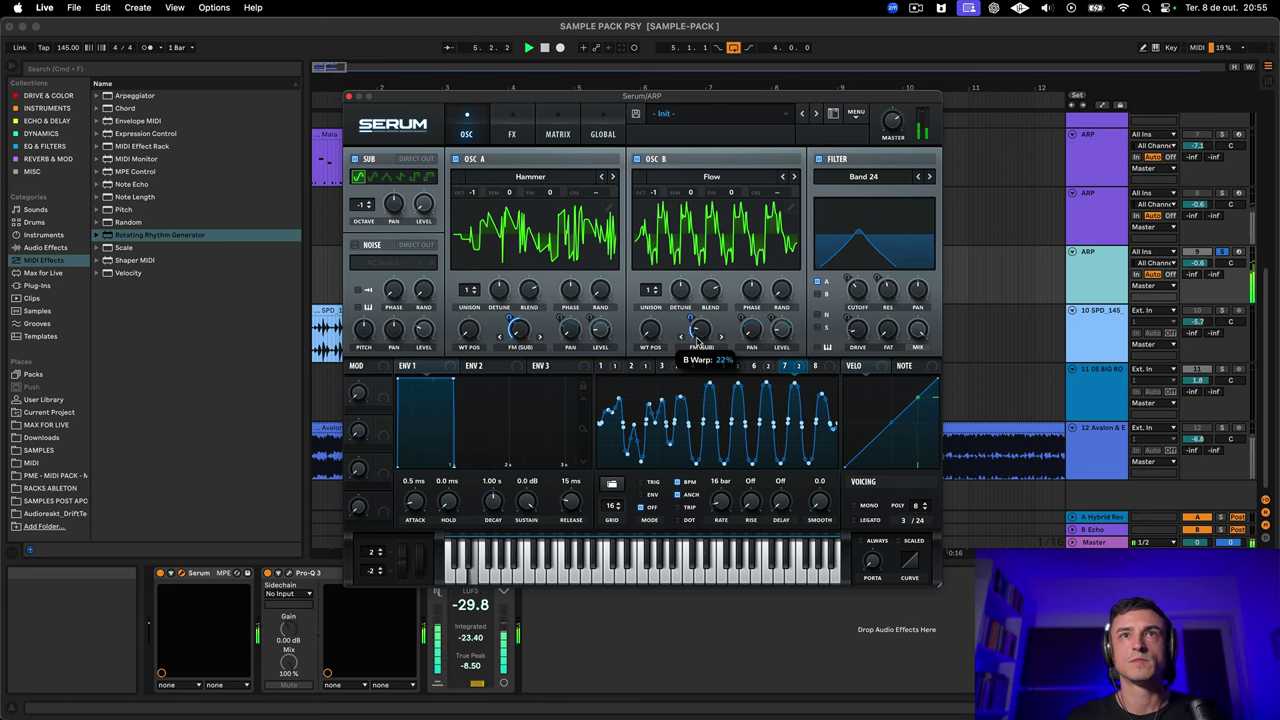
scroll(697, 341, up, 1)
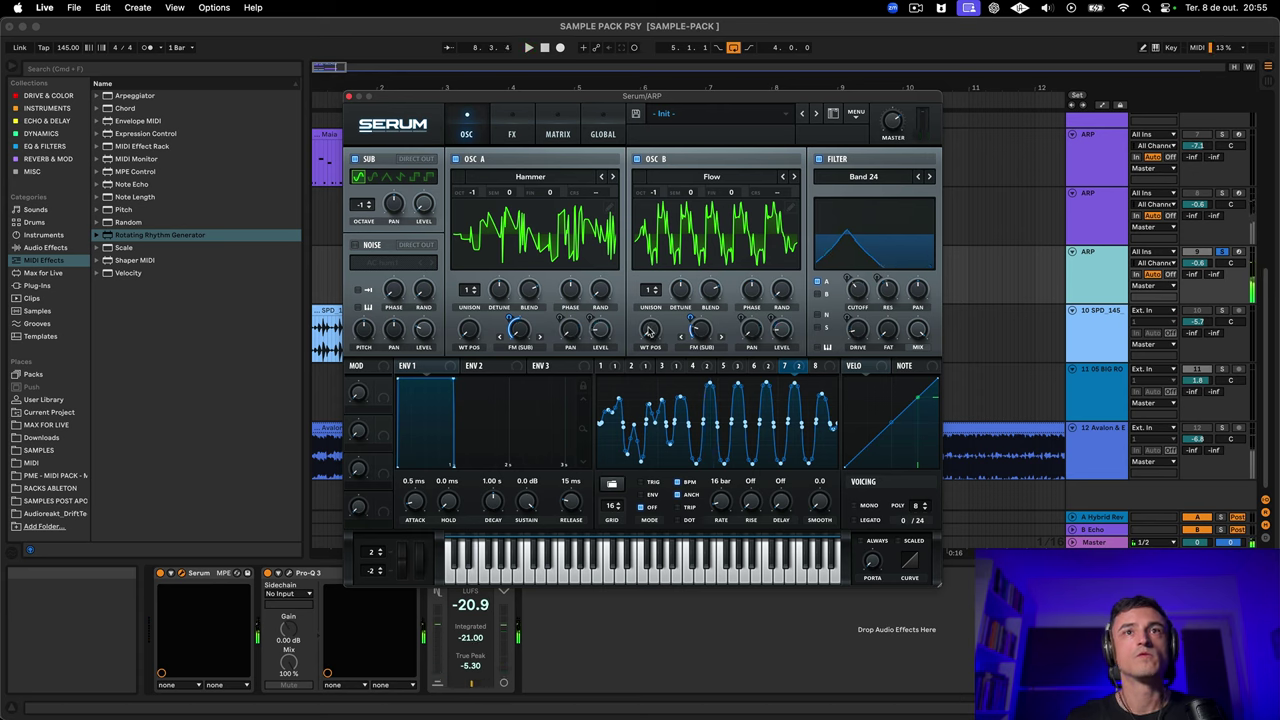
Set Chaos1 as the modulation source for the wavetable position of oscillators B and A
right_click(648, 330)
mouse_move(740, 417)
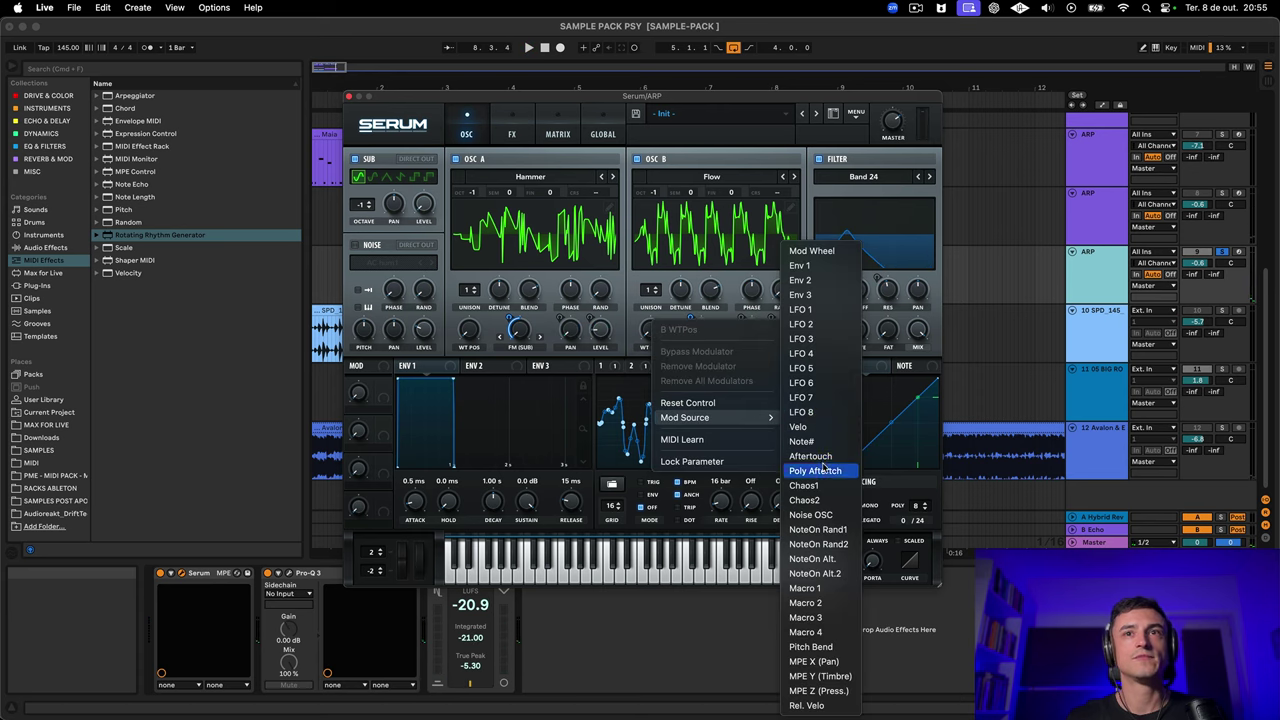
click(819, 486)
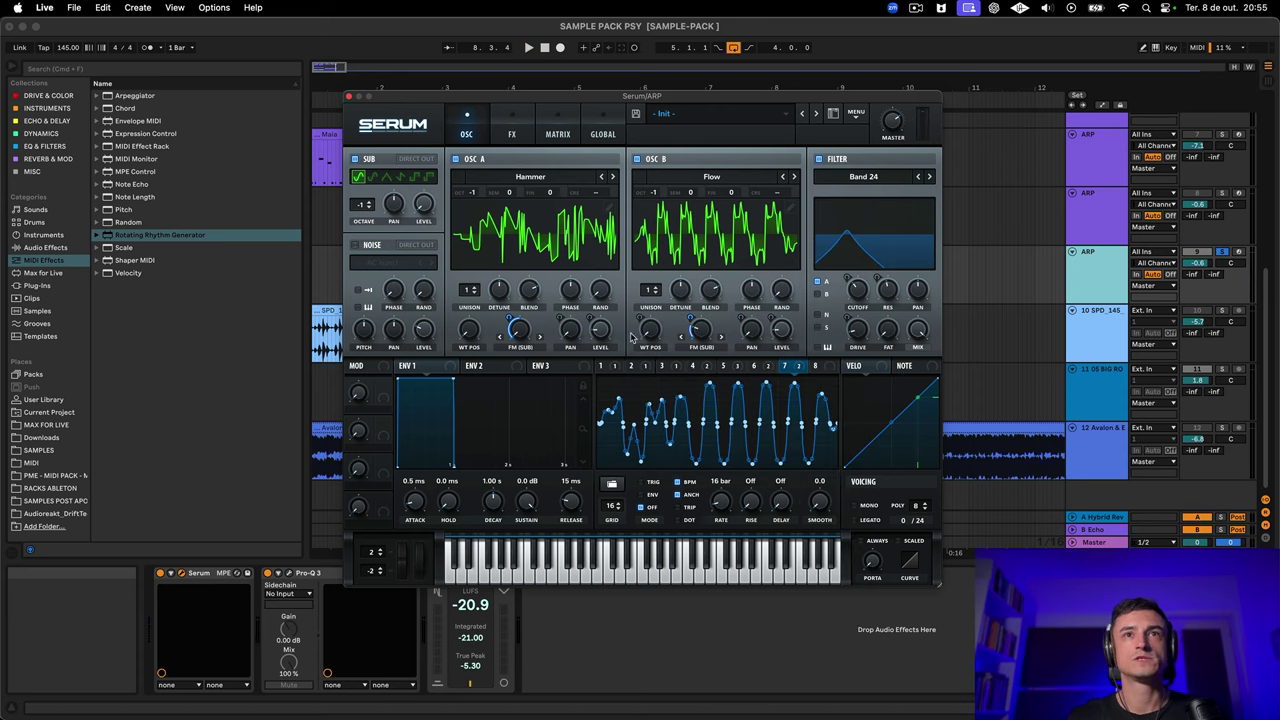
right_click(468, 330)
mouse_move(512, 417)
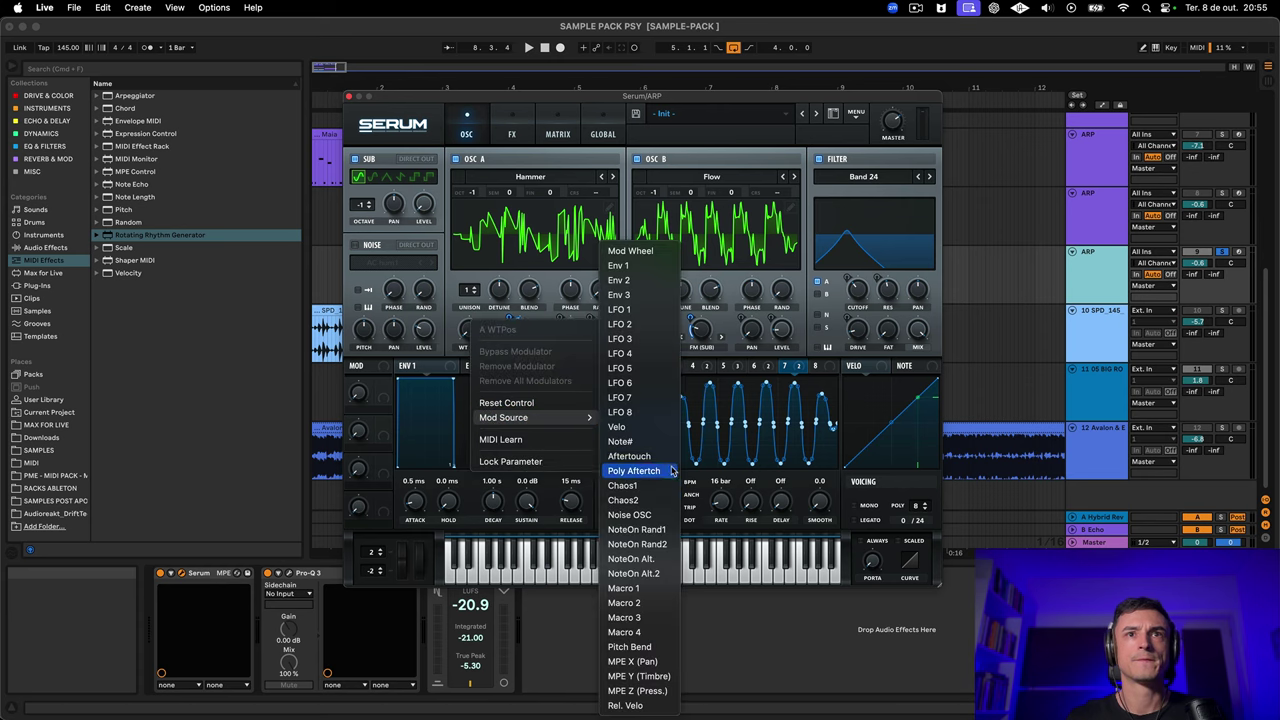
click(655, 485)
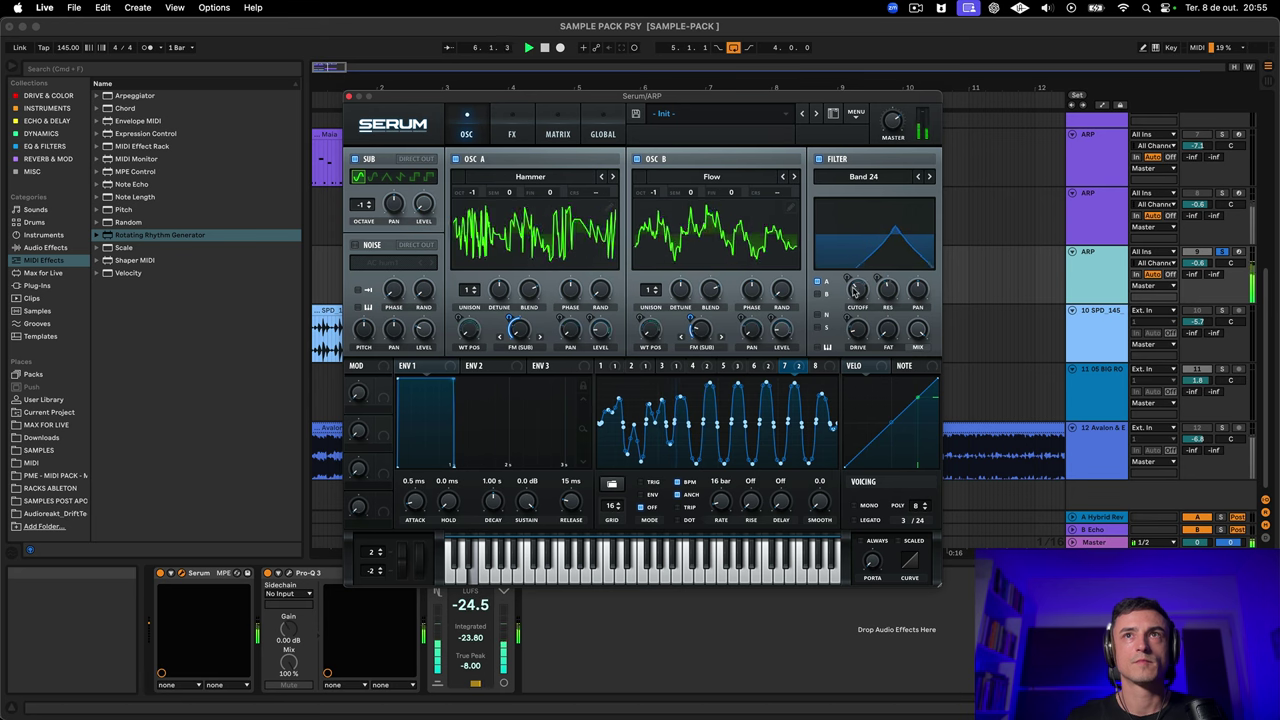
Change the main oscillator filter to Band 12 and set its mix to 100%
click(917, 177)
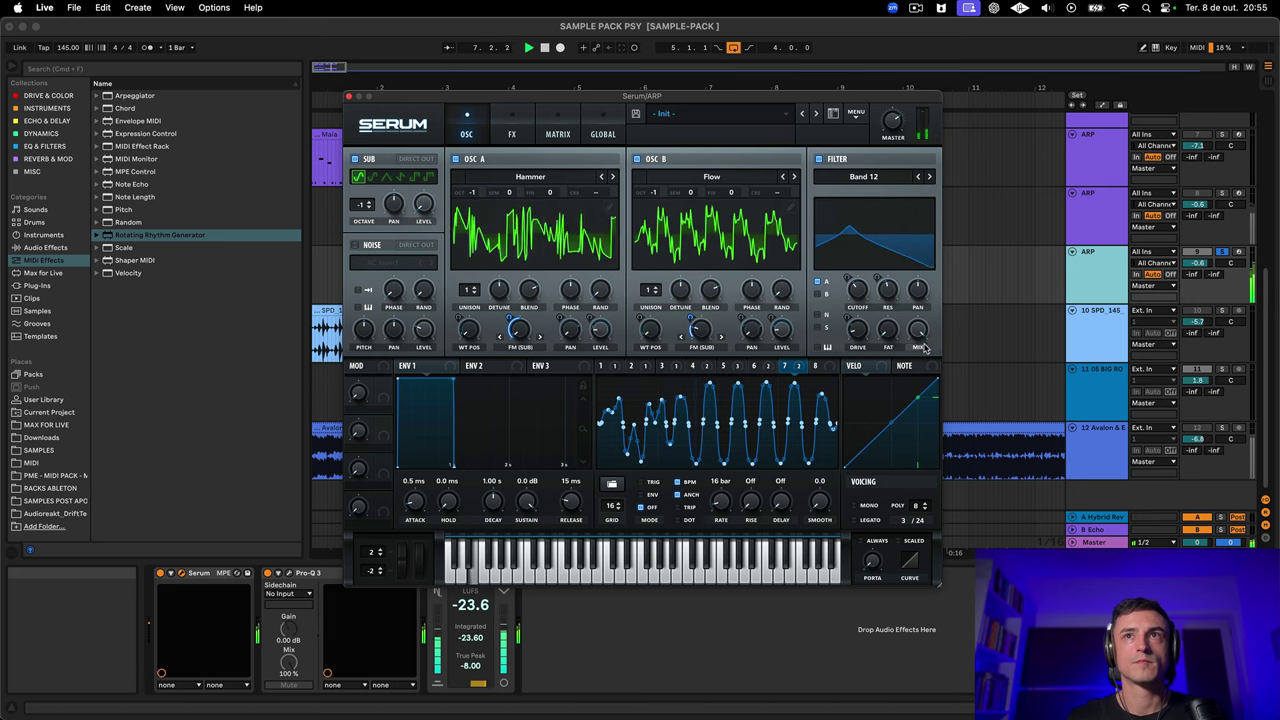
drag(924, 348, 910, 272)
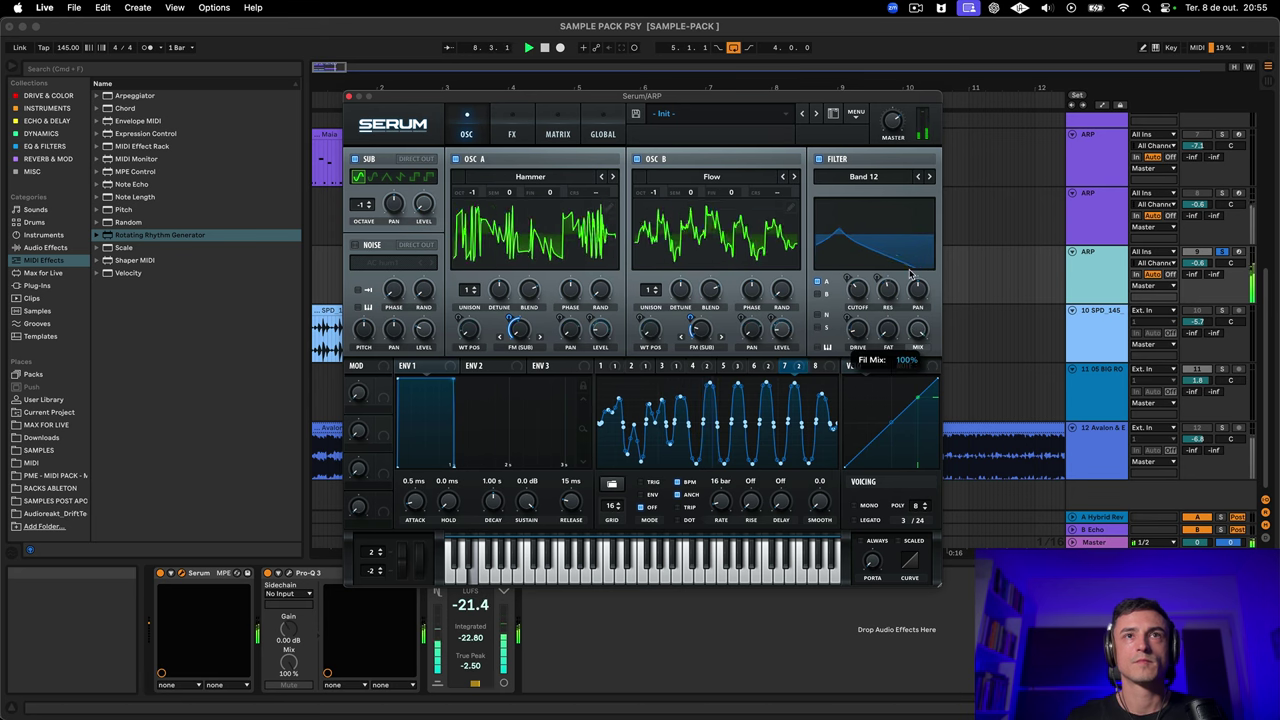
click(511, 134)
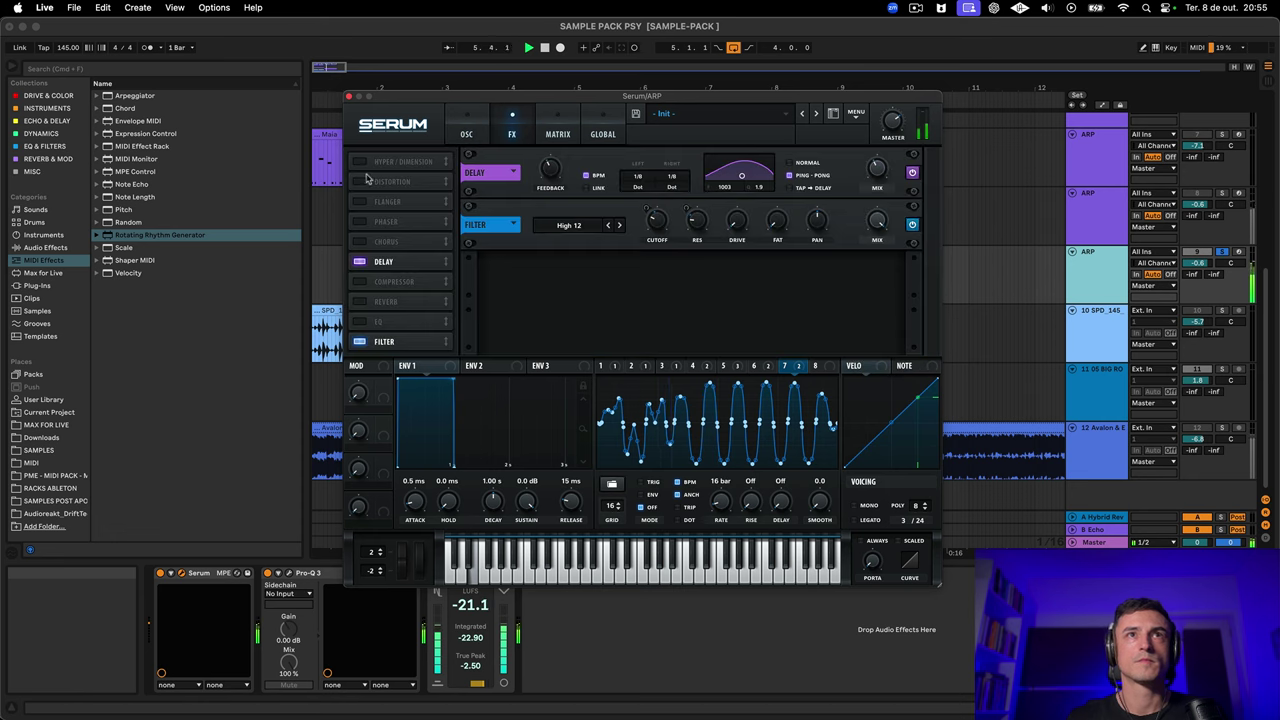
Set the unison of oscillators B and A to 2 voices each
click(465, 132)
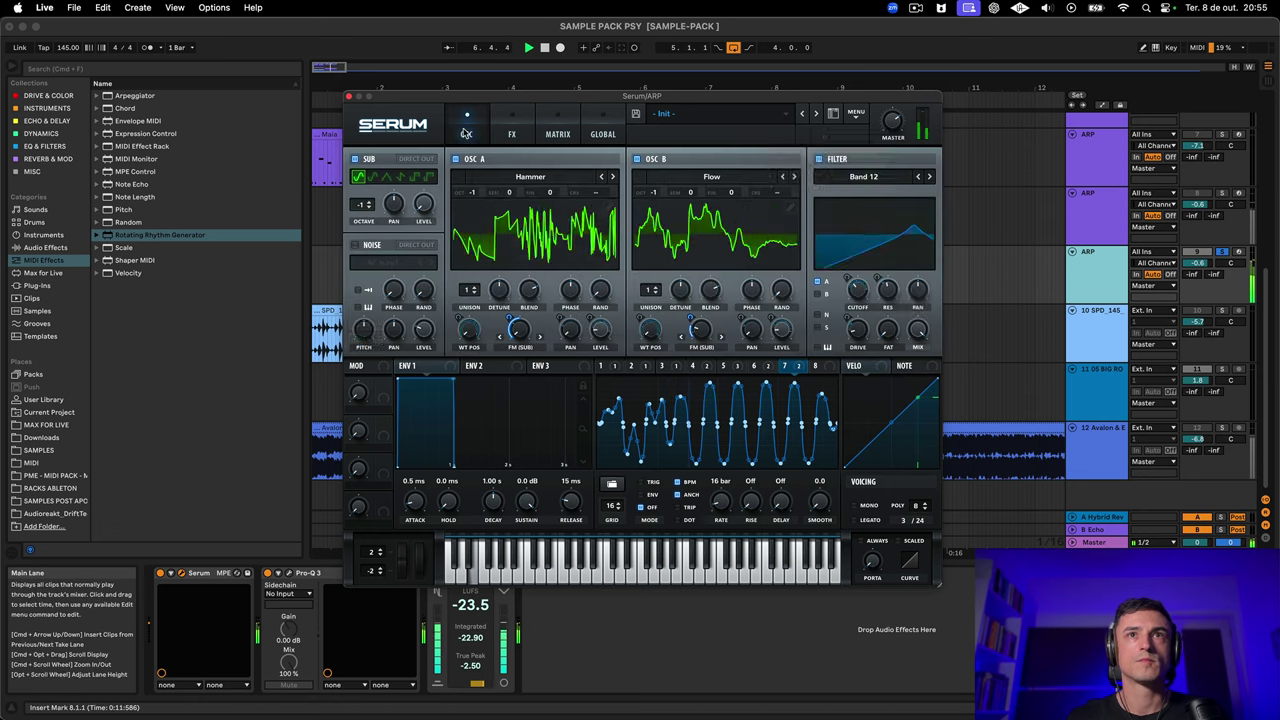
drag(650, 290, 650, 281)
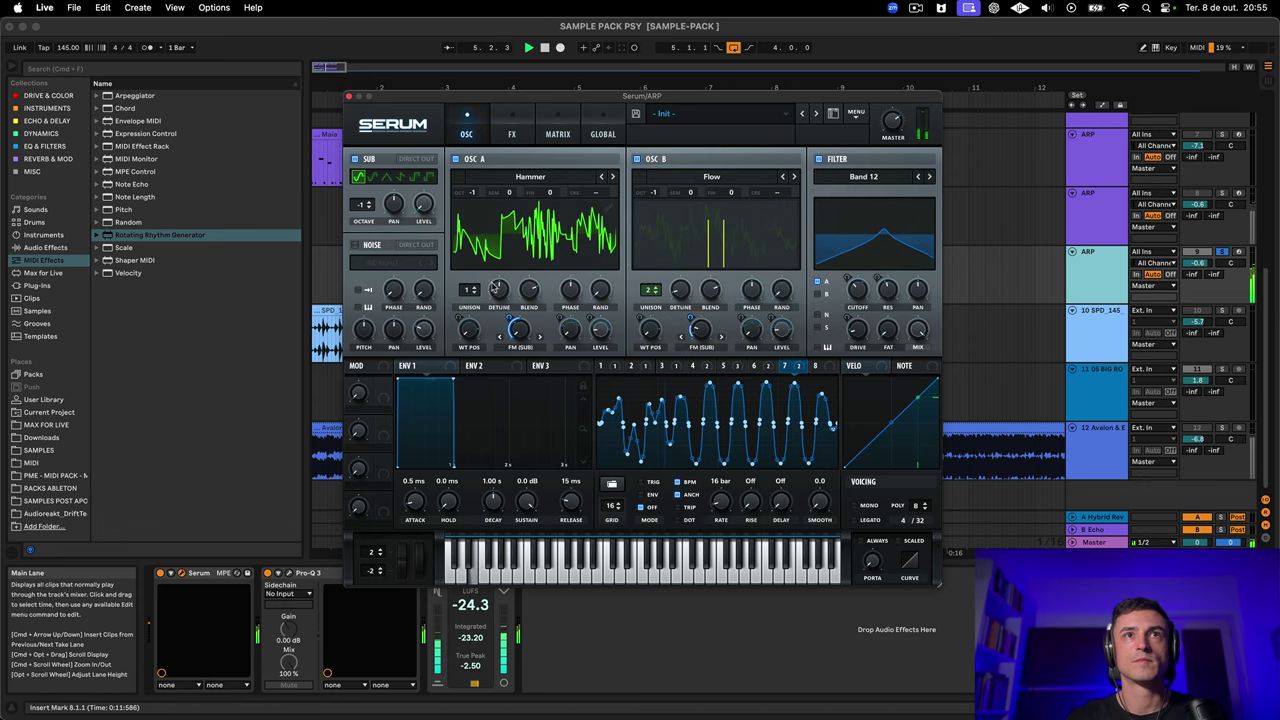
drag(469, 291, 469, 284)
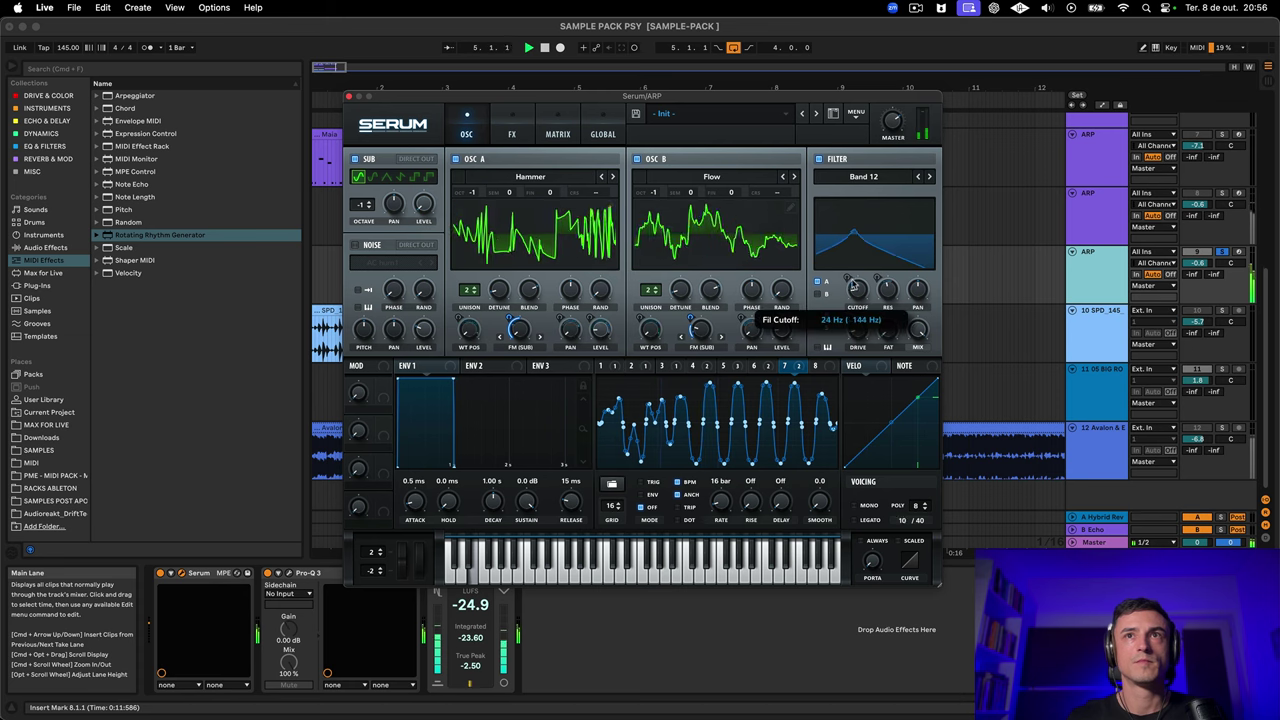
Sweep the Band 12 filter's cutoff up and down while the loop plays to find a fitting frequency
drag(852, 285, 851, 262)
drag(836, 316, 846, 190)
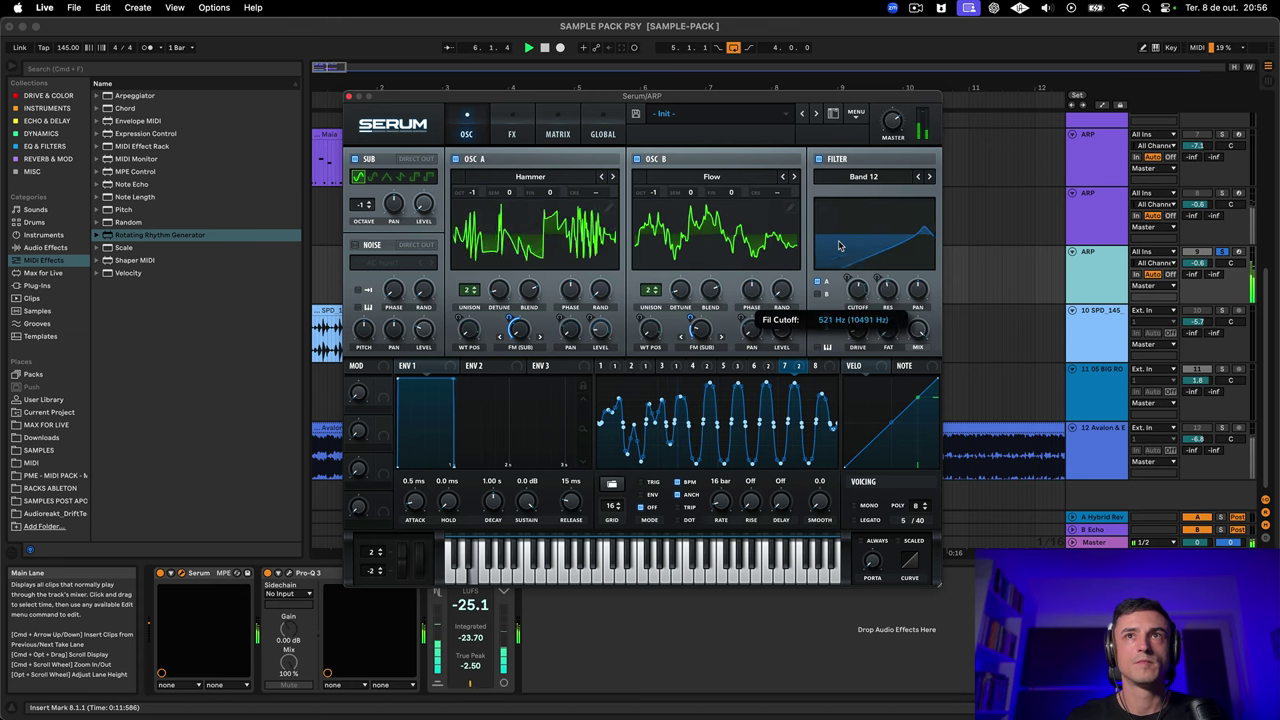
drag(839, 246, 829, 270)
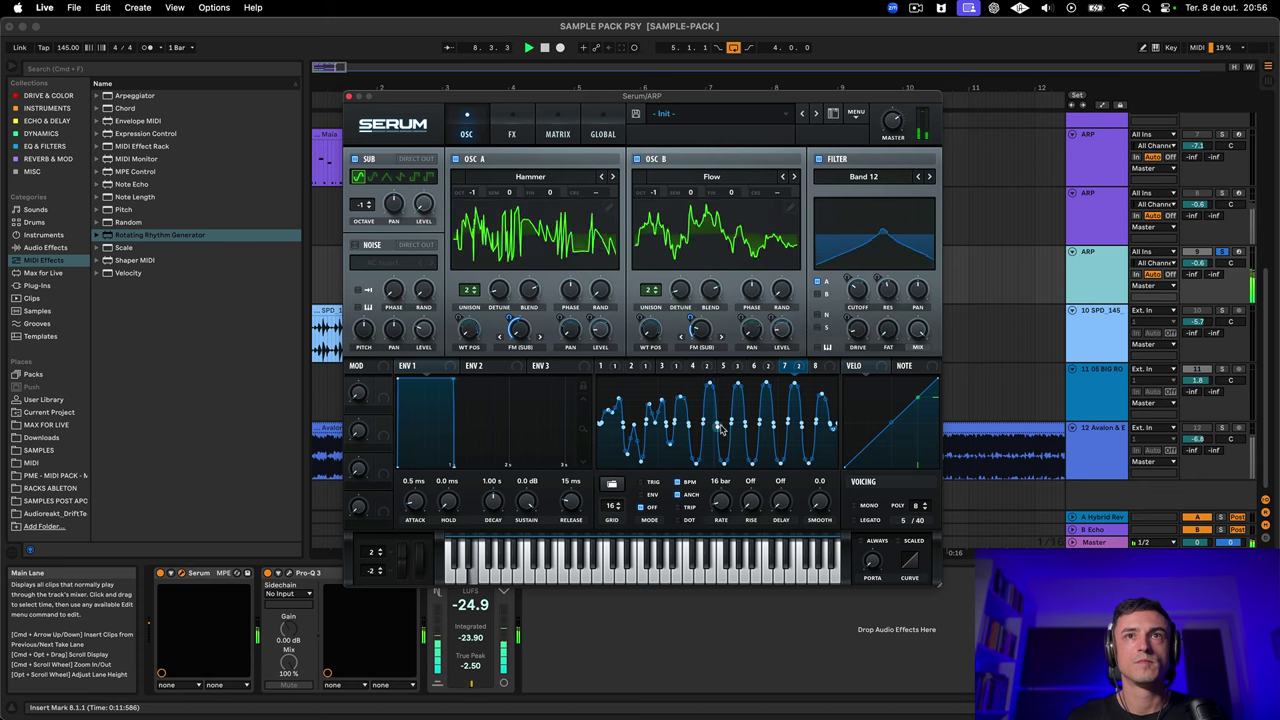
Assign the triangle-shaped LFO 3 to the main filter's cutoff with a depth of about 54 and play the loop
click(723, 367)
click(692, 367)
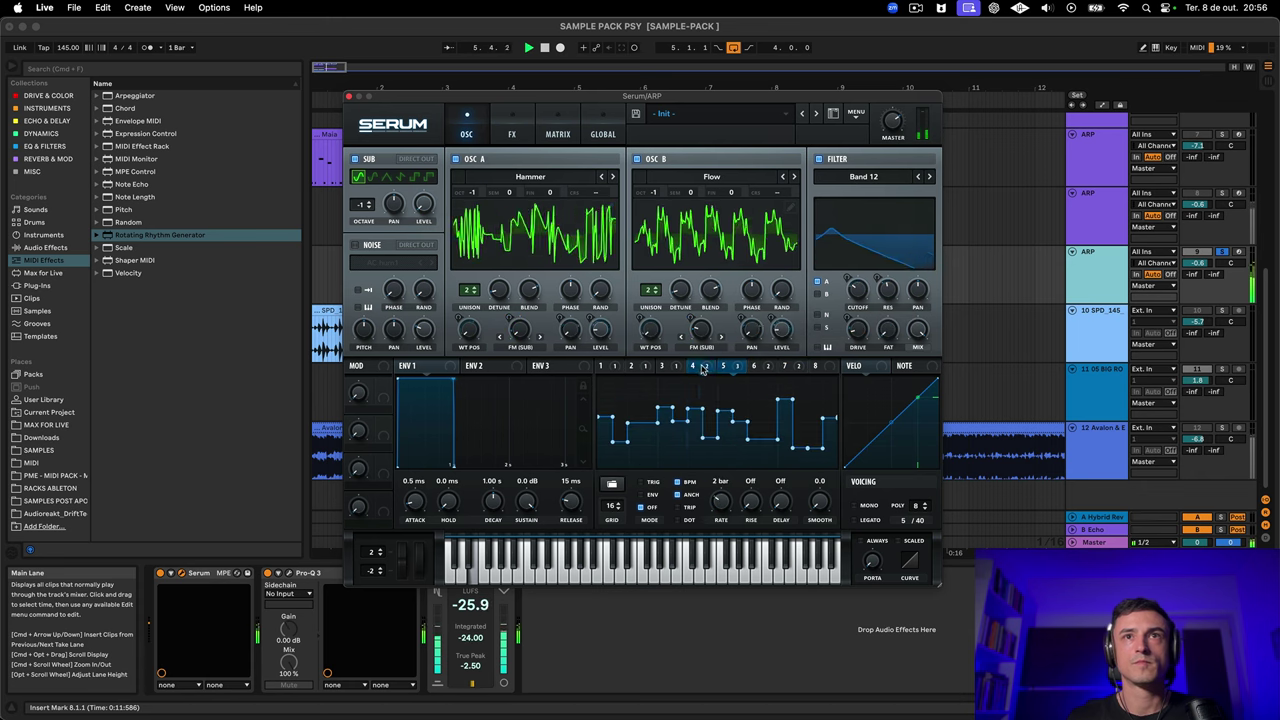
click(676, 369)
drag(676, 370, 852, 284)
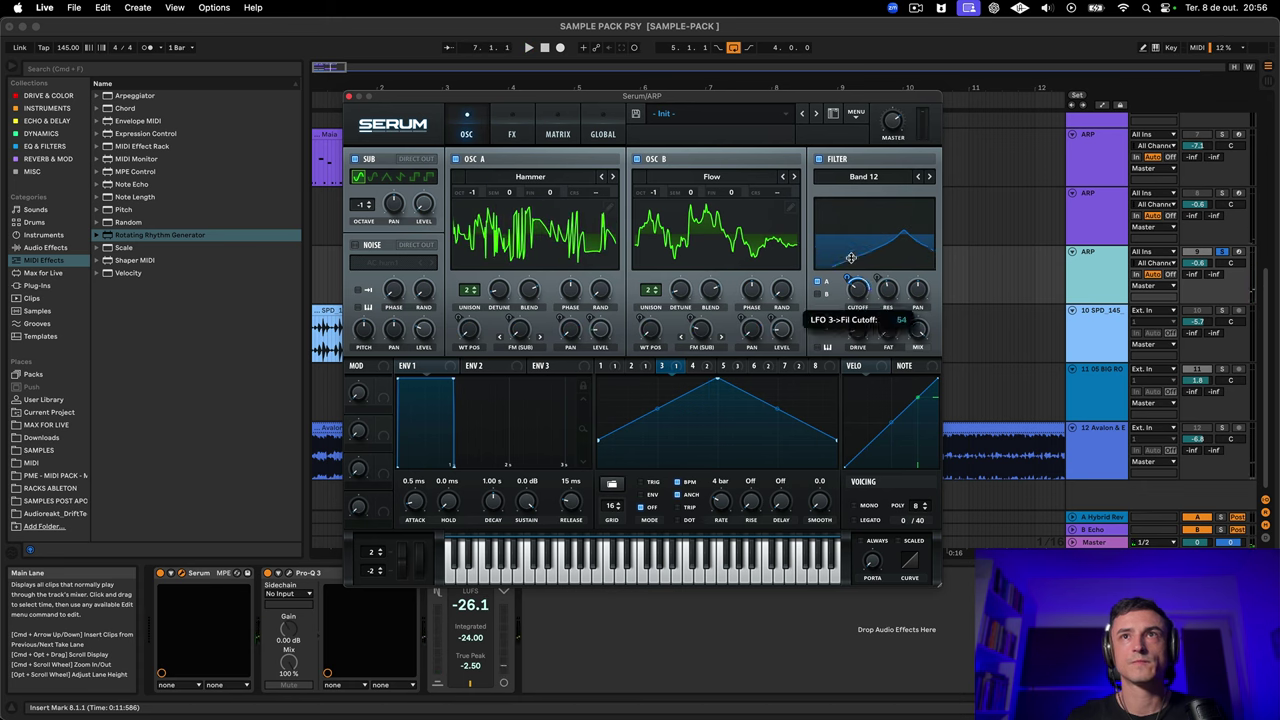
key(space)
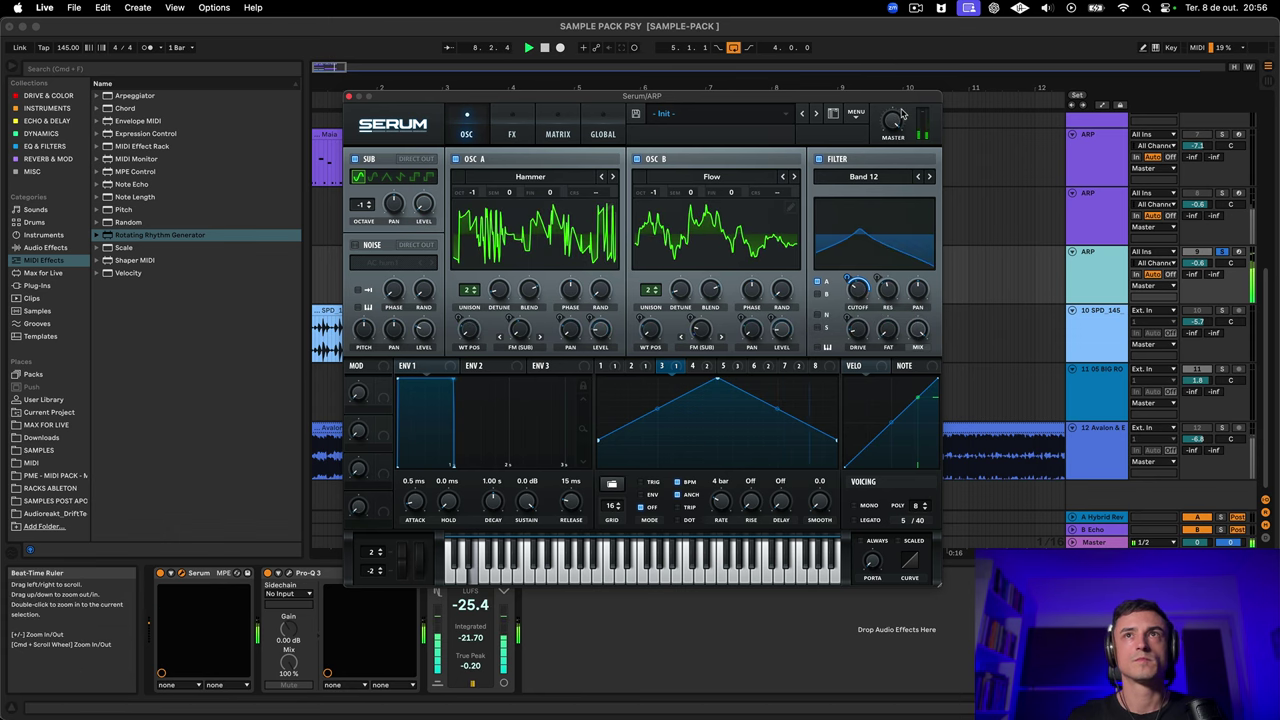
Fine-tune the cutoff of the High 12 effects filter while the loop plays
click(512, 130)
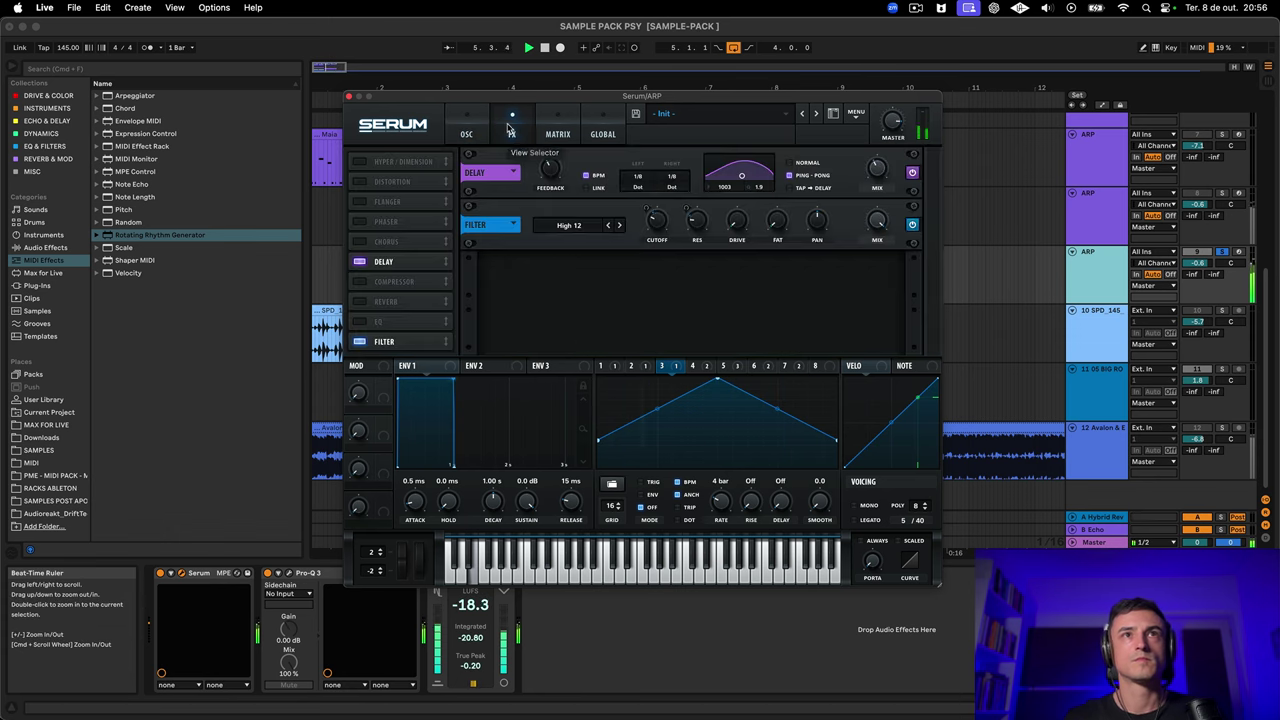
mouse_move(660, 229)
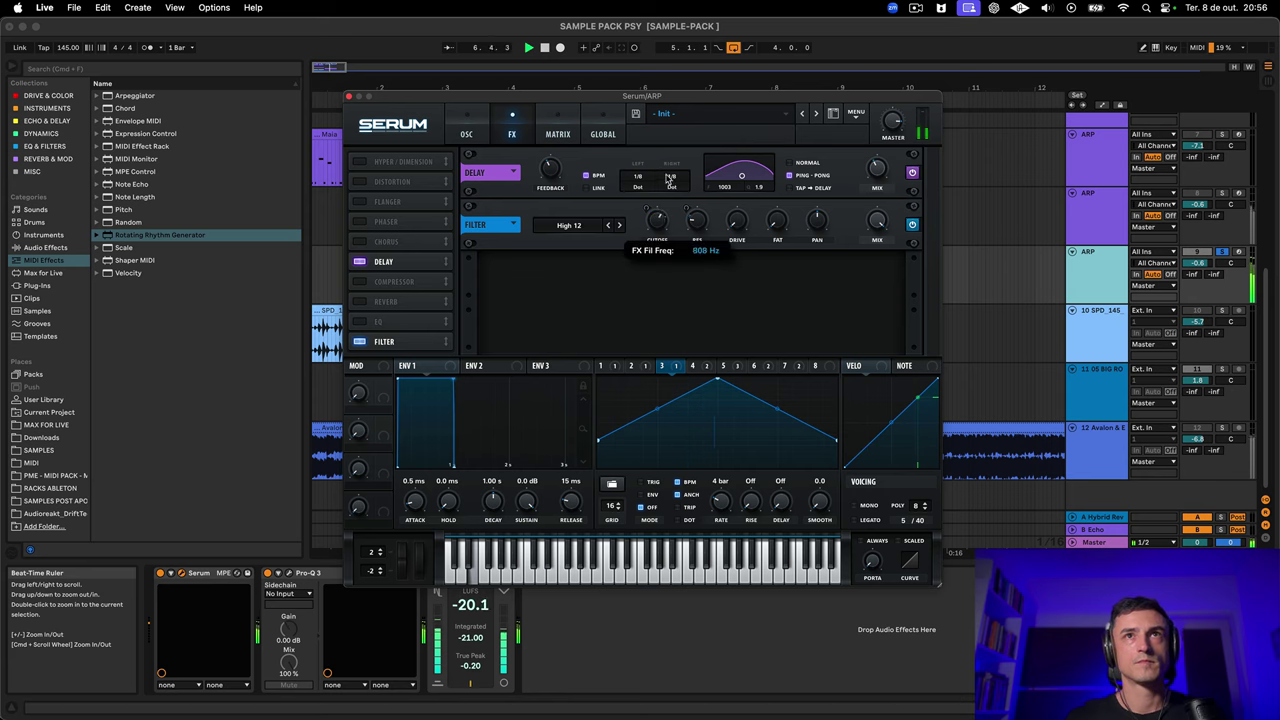
drag(652, 207, 657, 219)
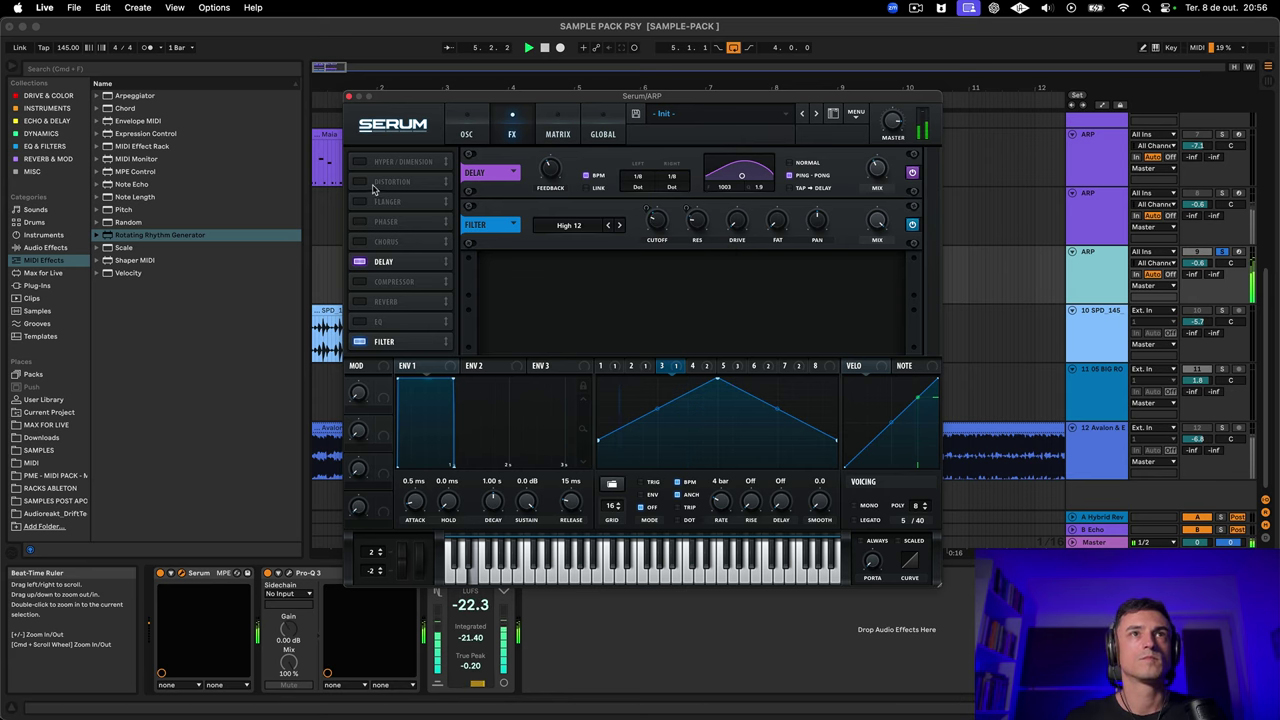
Enable the Distortion effect with 30% drive and change its type from Tube to Lin.Fold
click(360, 181)
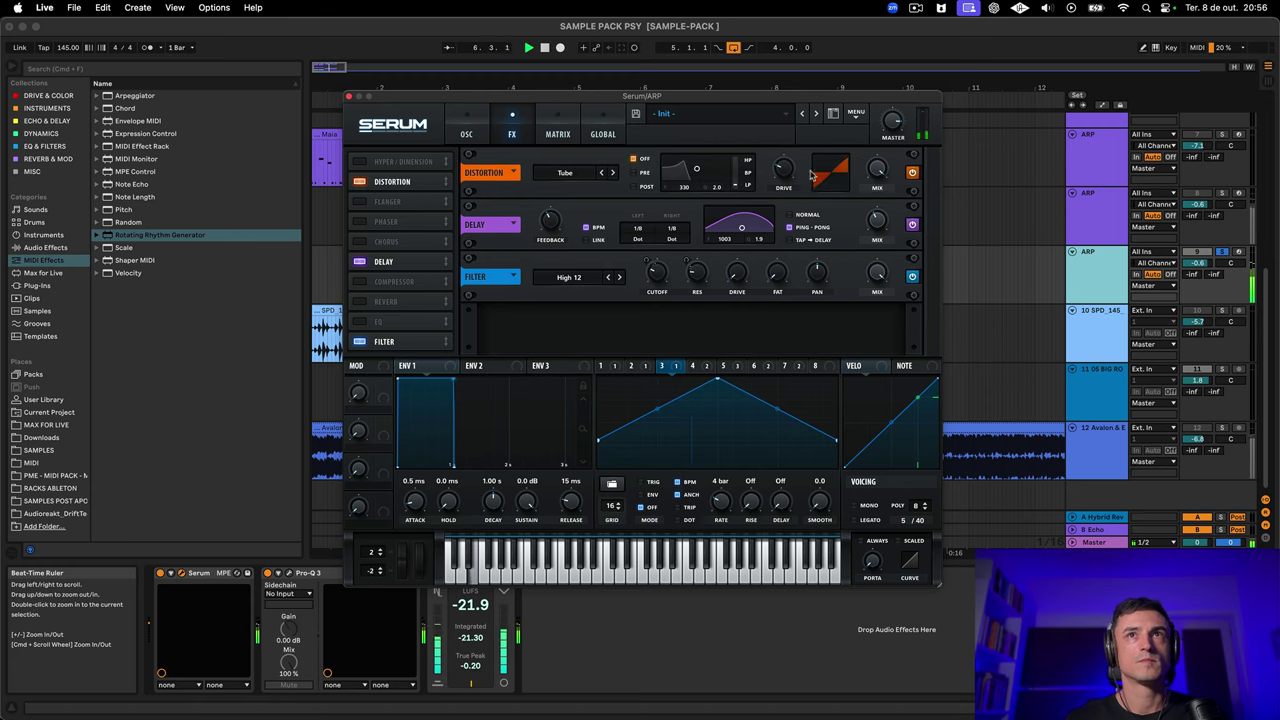
drag(784, 170, 777, 148)
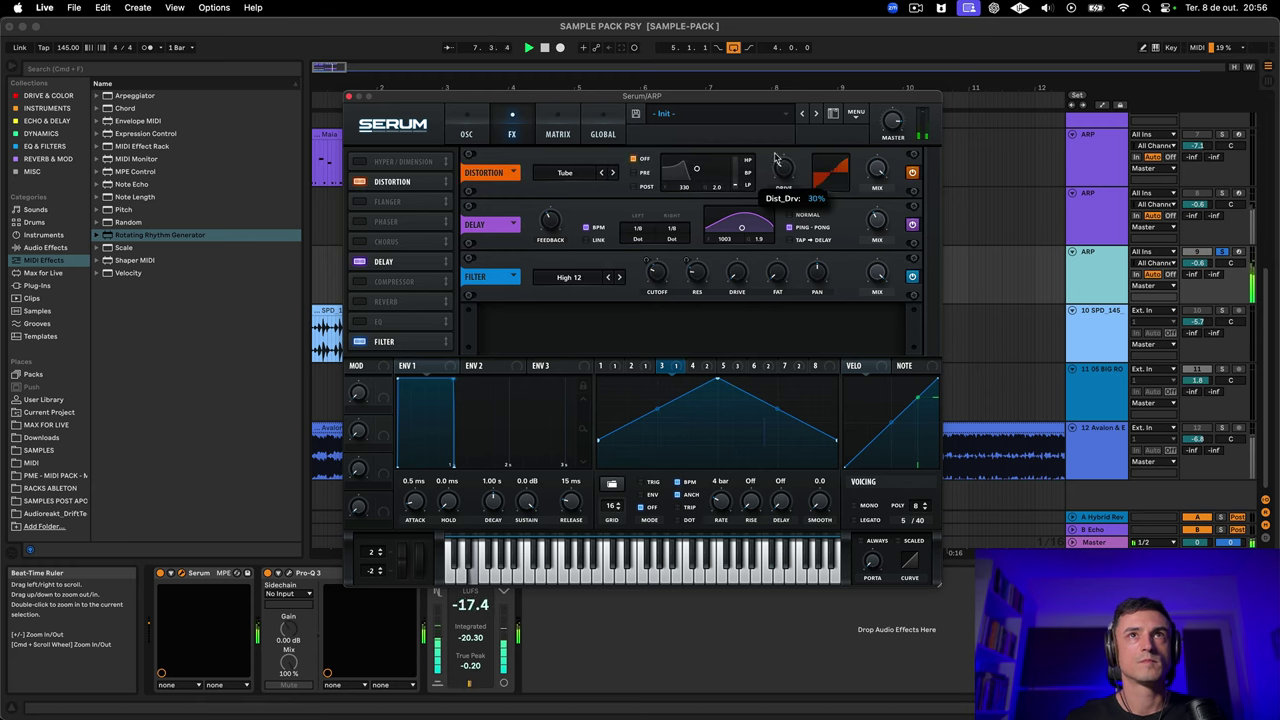
click(614, 172)
click(614, 172)
click(614, 172)
click(614, 172)
click(614, 172)
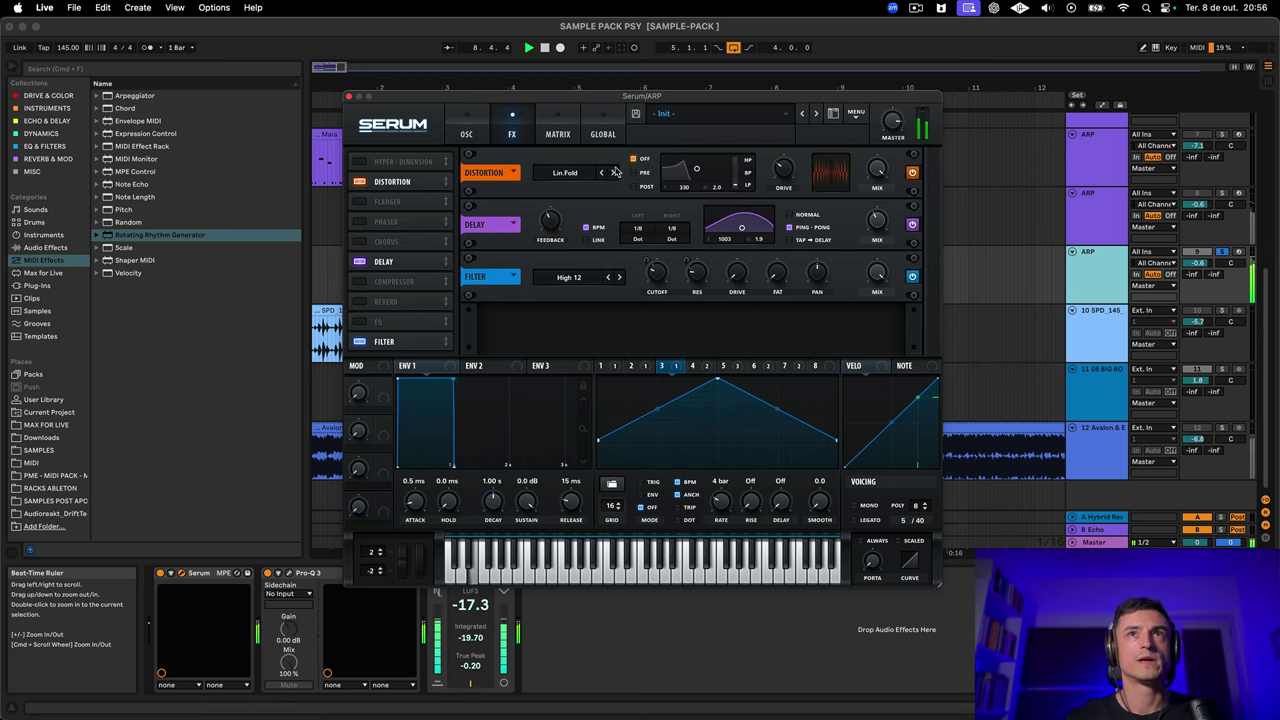
Reduce the distortion drive to 9% and change the distortion type to Downsample
drag(783, 171, 779, 195)
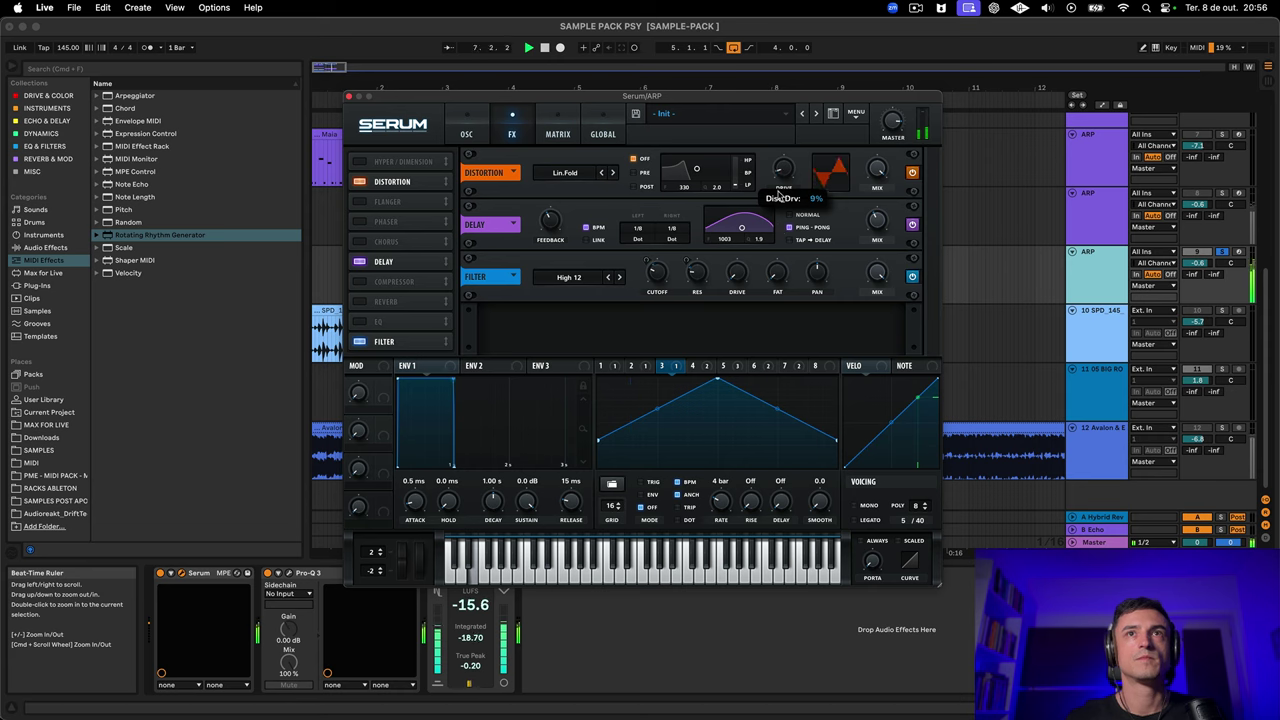
click(615, 173)
click(615, 173)
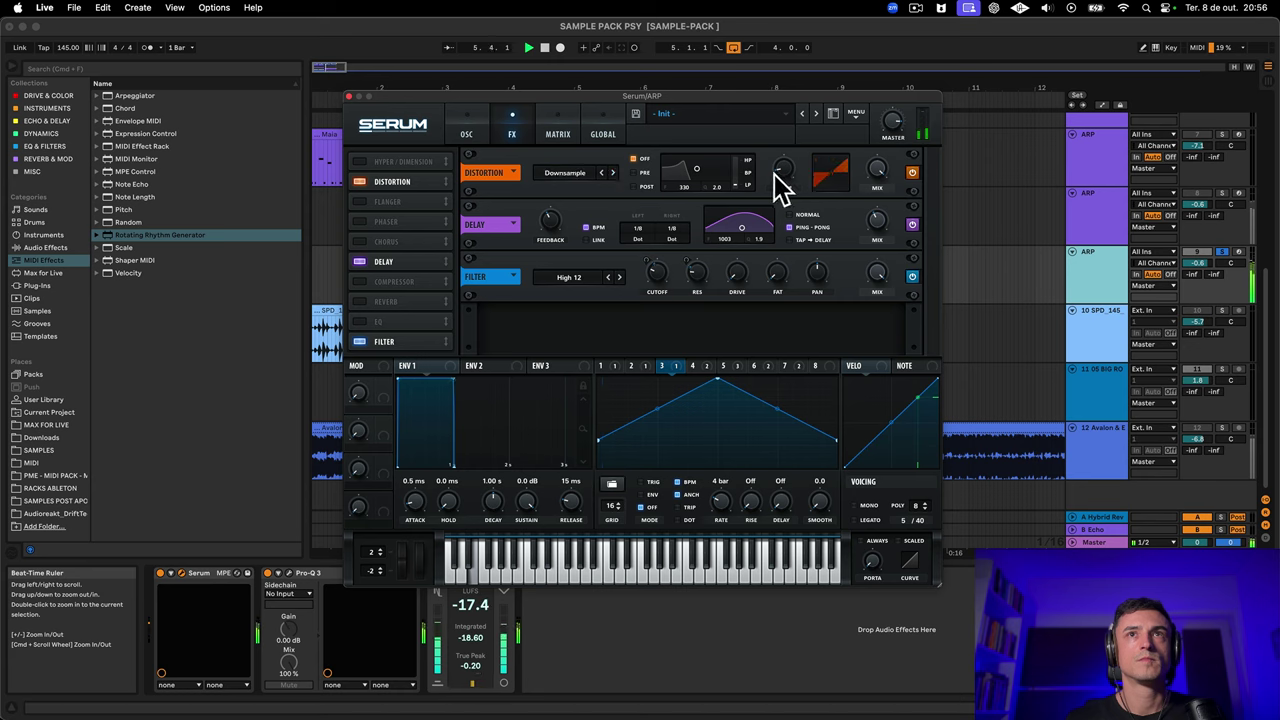
Set the Downsample distortion's filter to Pre, reduce the drive to 8% and modulate the drive with LFO 5
drag(779, 182, 790, 154)
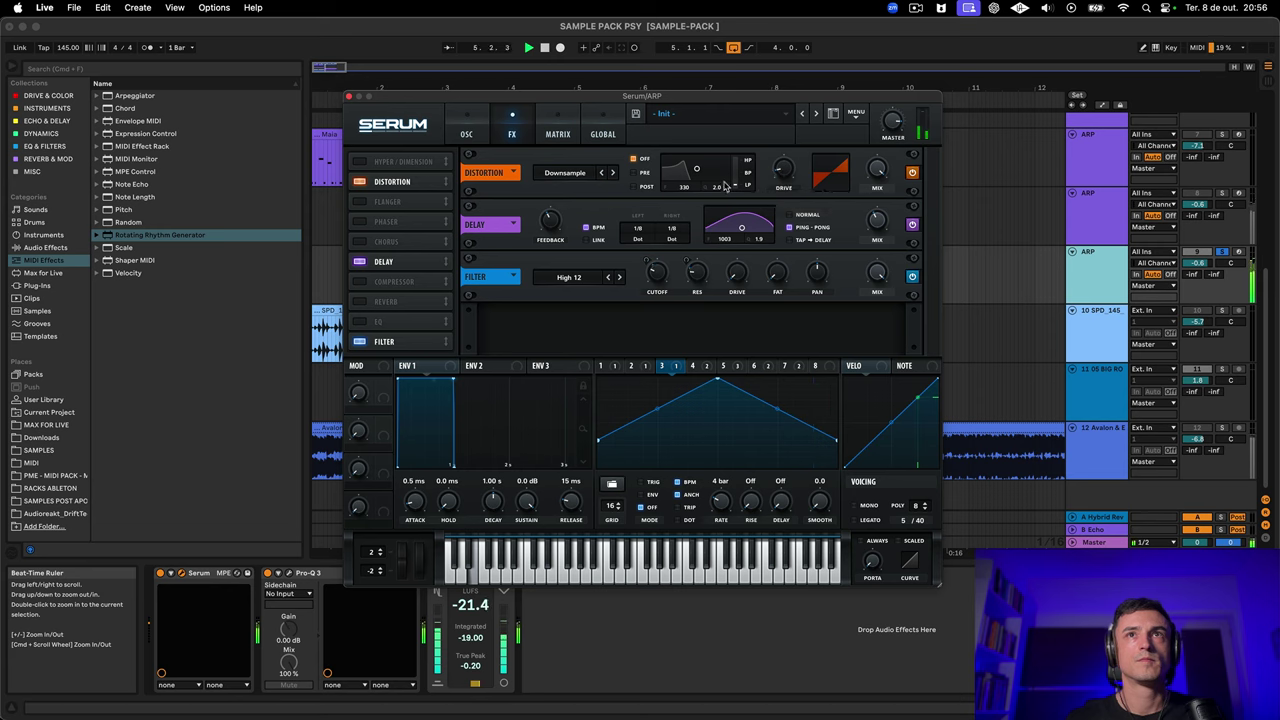
click(643, 173)
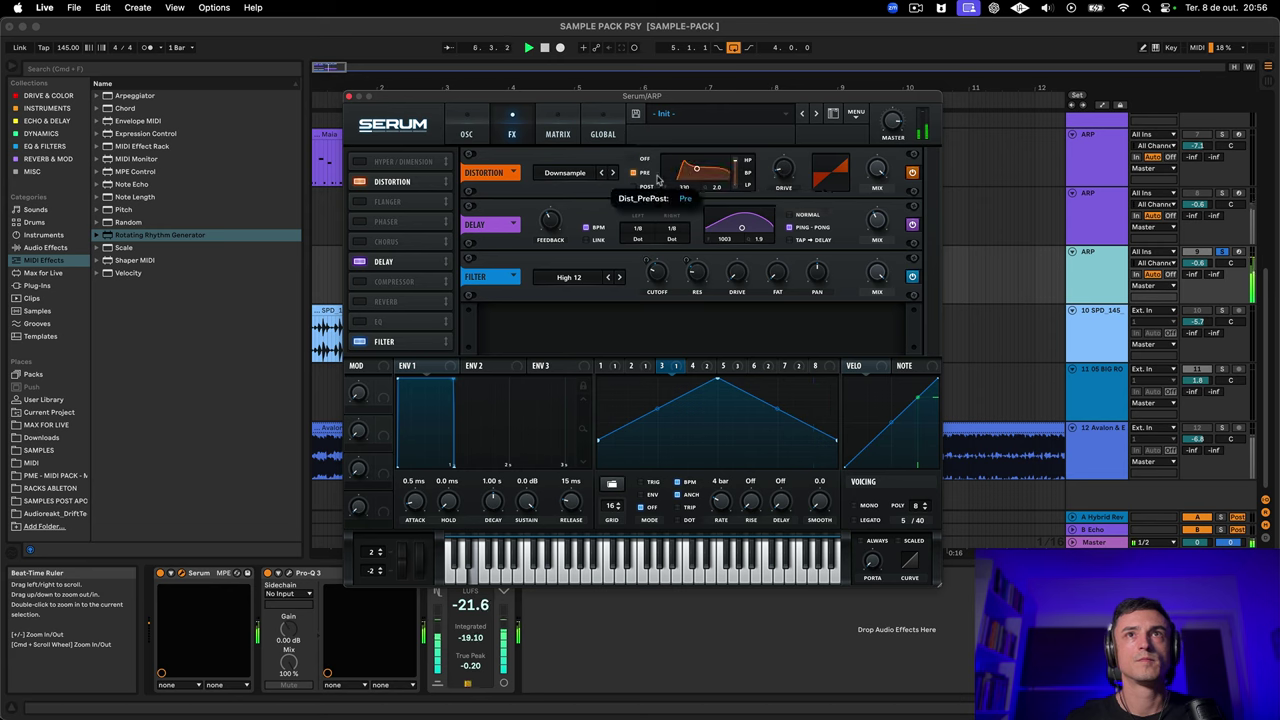
mouse_move(789, 176)
mouse_down()
mouse_move(783, 127)
mouse_move(773, 184)
mouse_up()
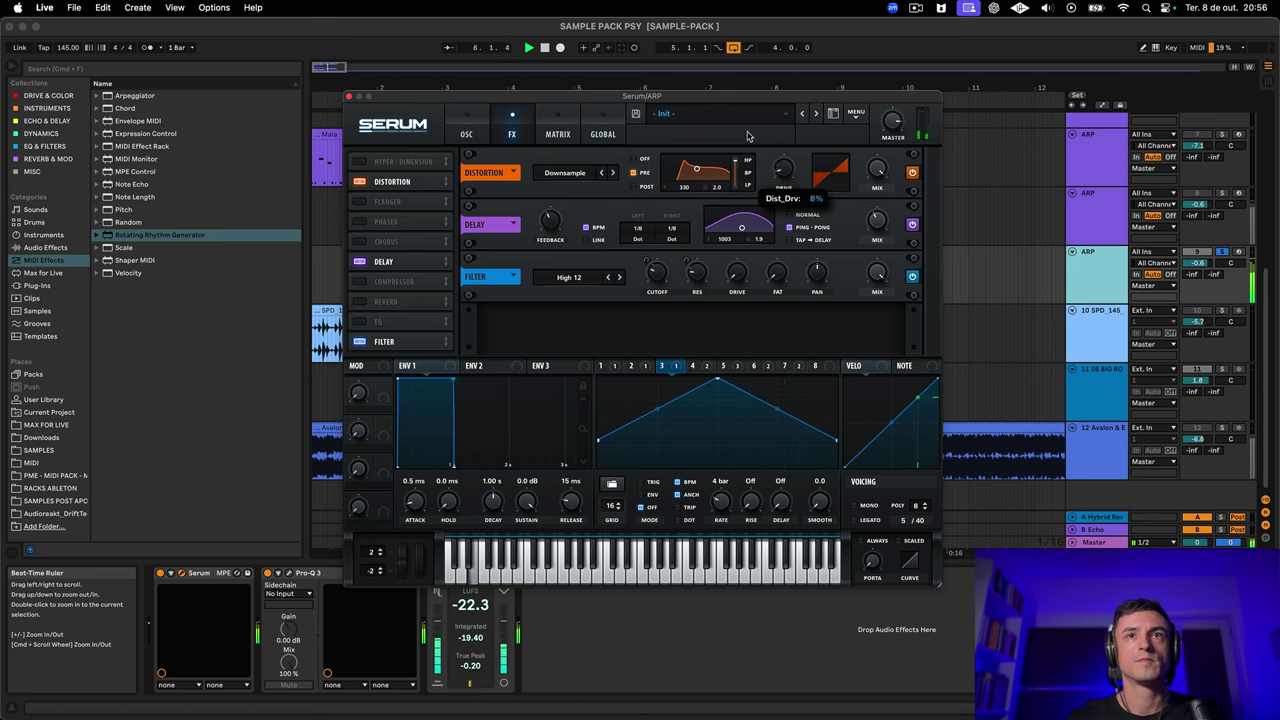
click(735, 367)
drag(735, 367, 752, 197)
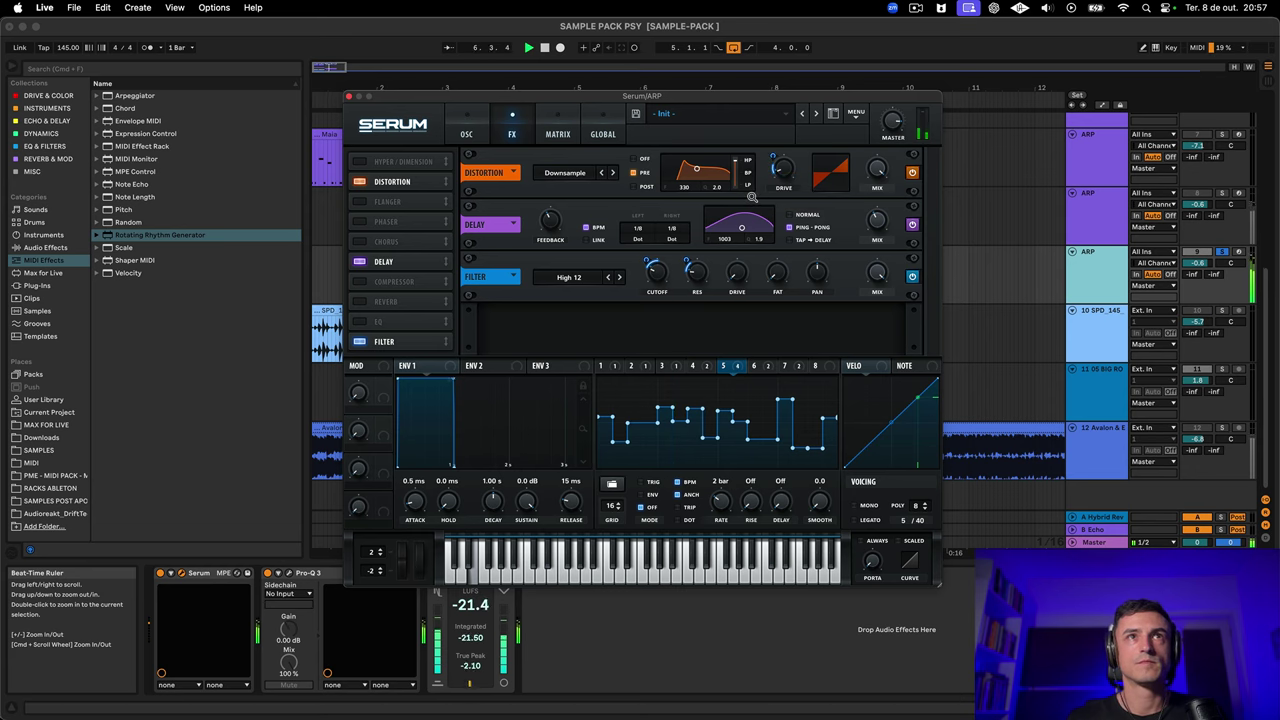
Enable the Hyper/Dimension effect and adjust the Dimension size
click(359, 161)
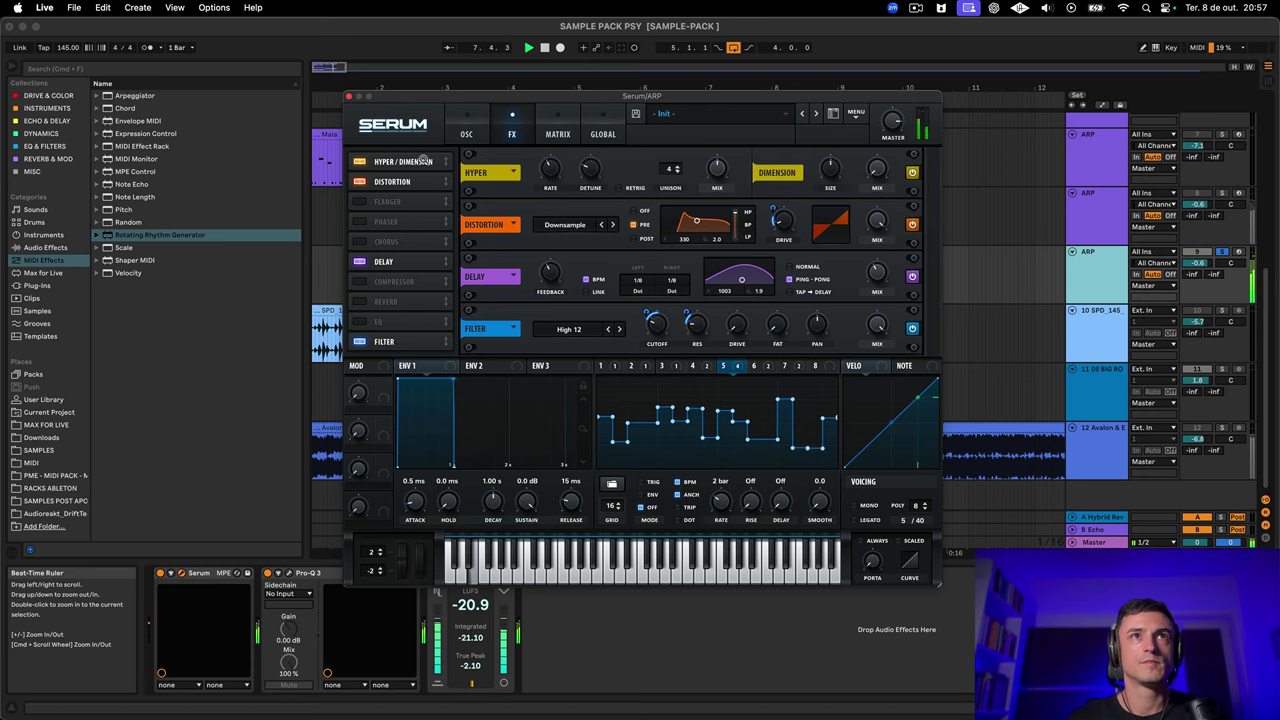
mouse_move(823, 177)
mouse_down()
mouse_move(816, 198)
mouse_move(814, 180)
mouse_move(836, 170)
mouse_up()
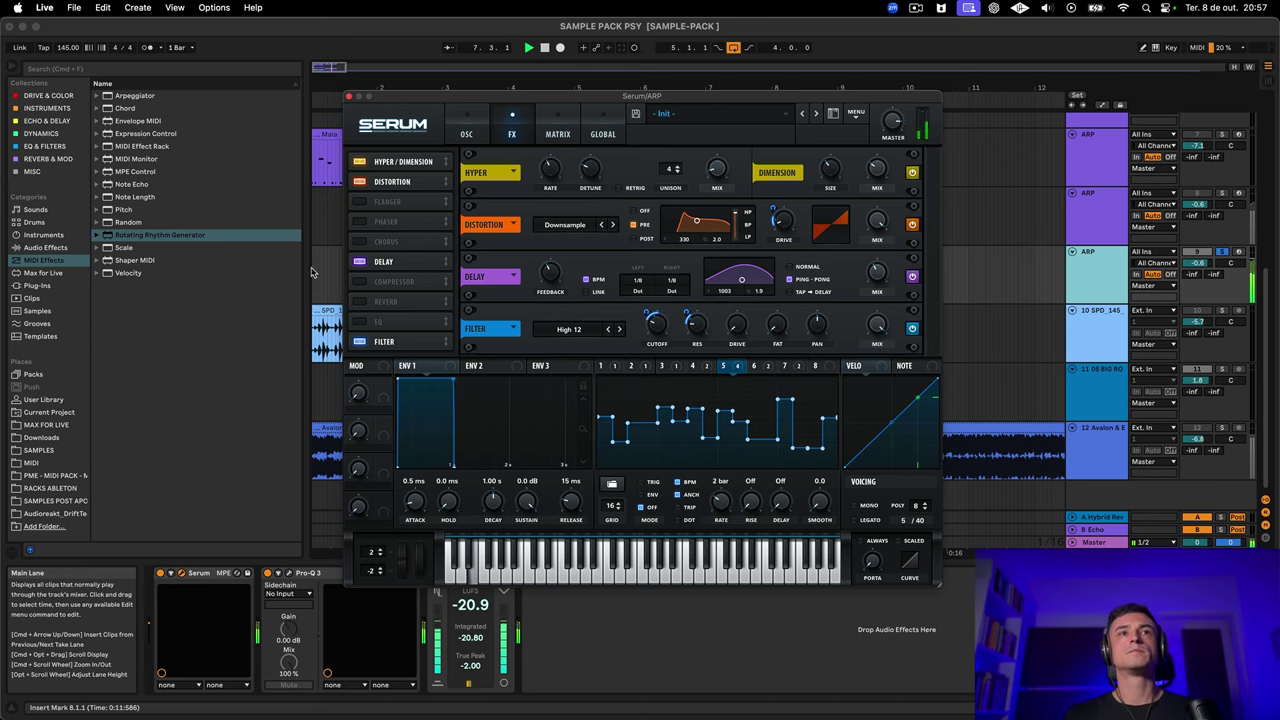
Enable the Compressor in multiband mode, adjust its threshold and move it to the start of the effects chain
click(359, 282)
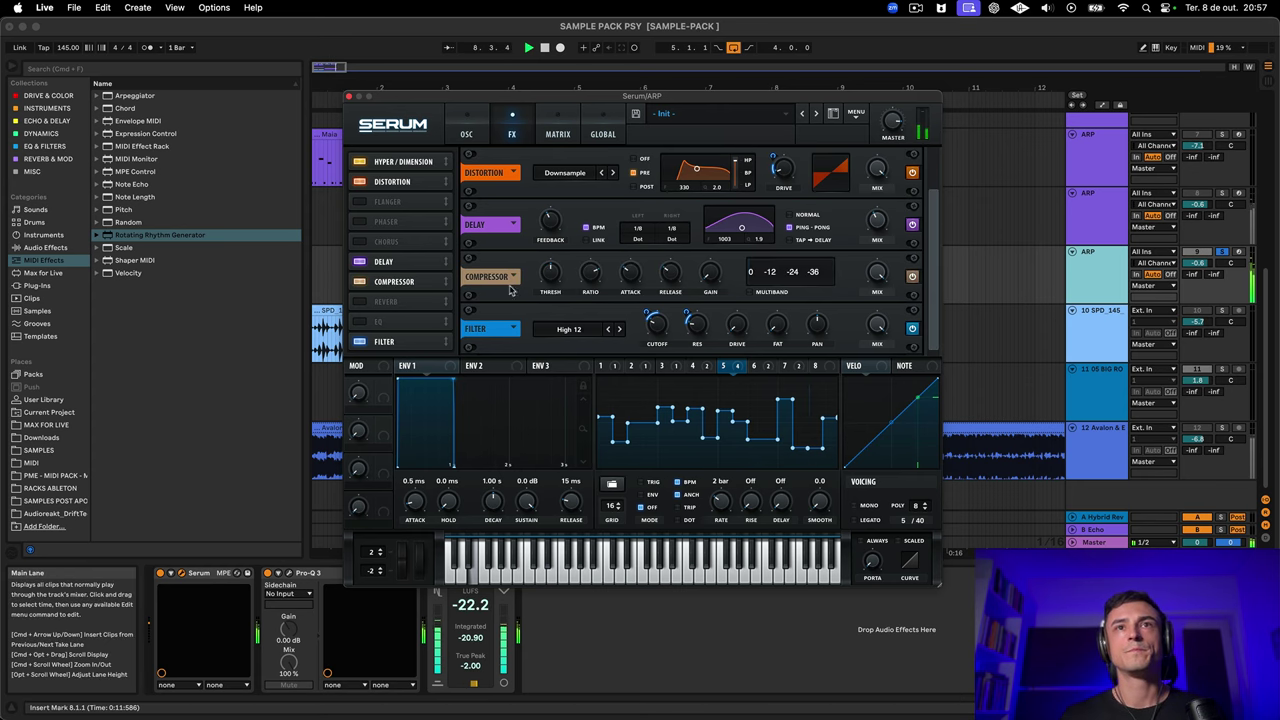
click(749, 291)
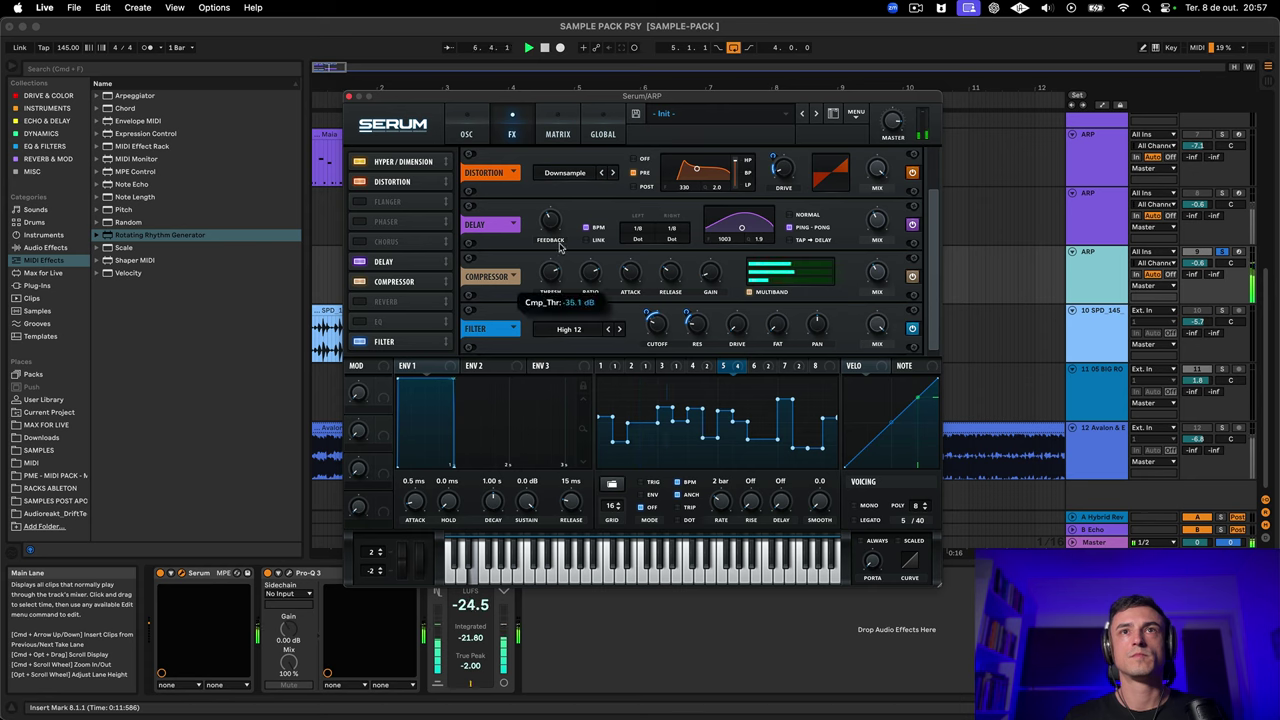
drag(560, 247, 553, 318)
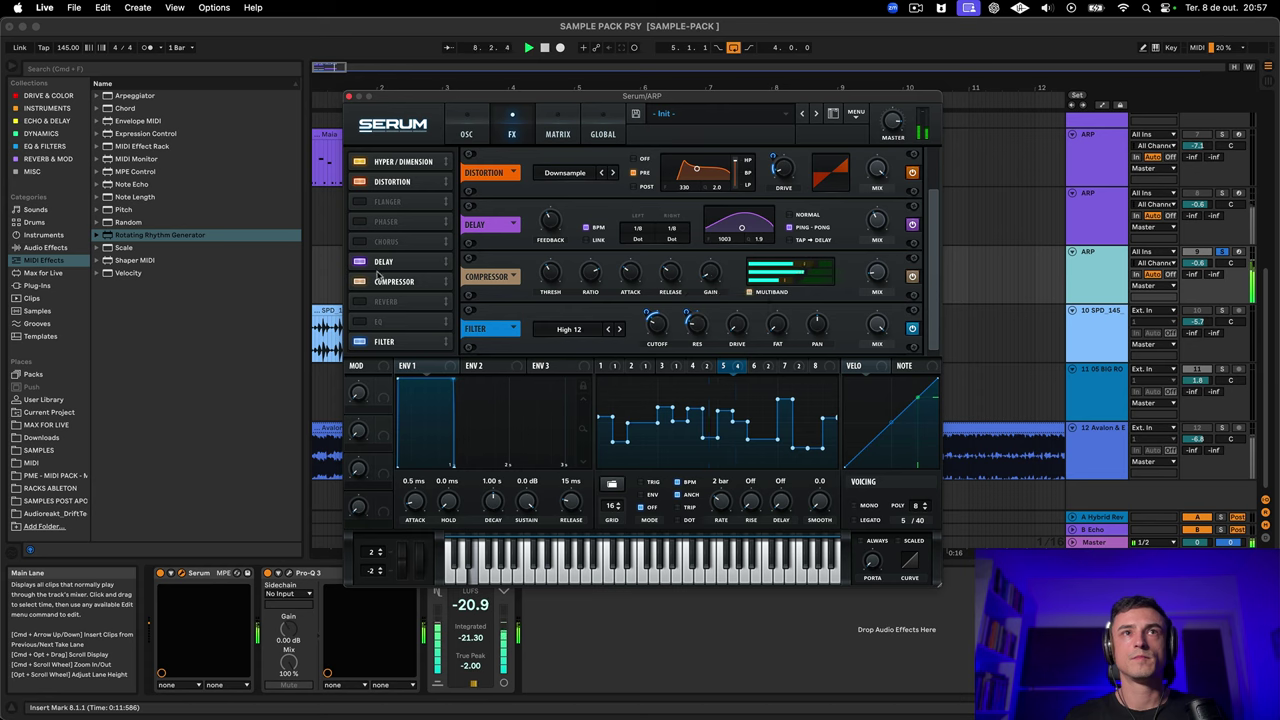
drag(420, 283, 418, 158)
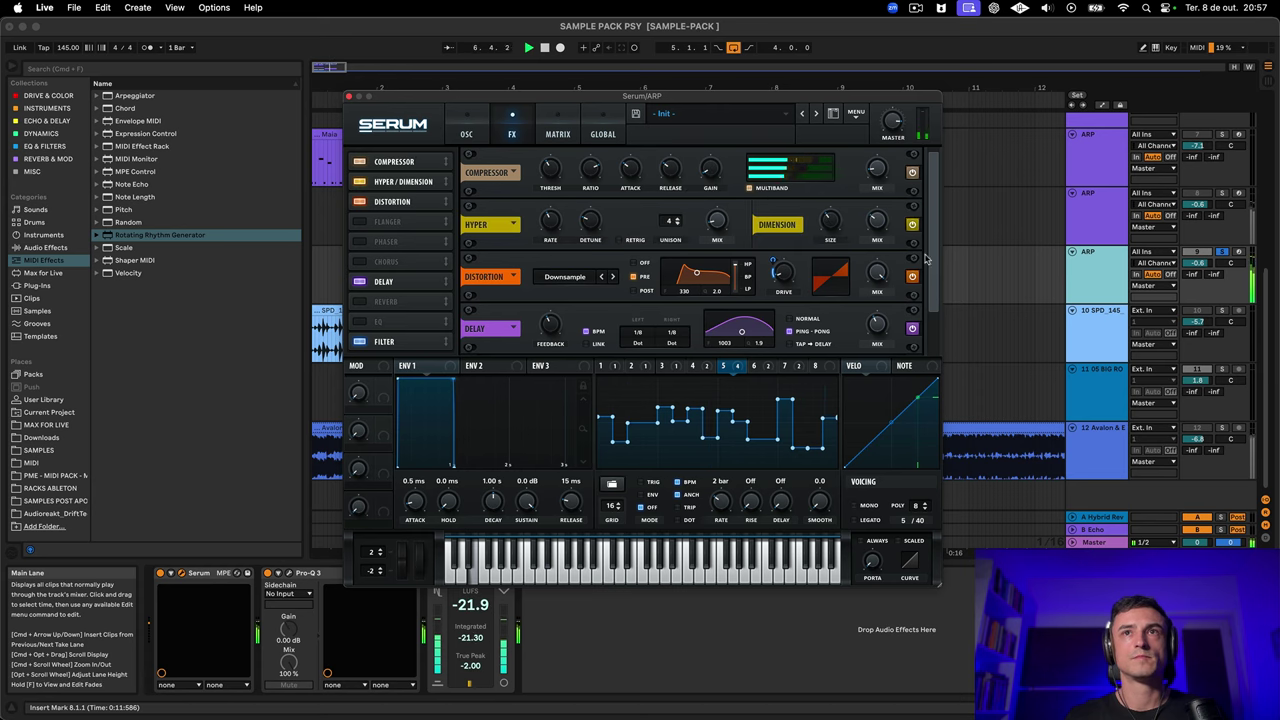
Enable the EQ with a low-cut band at about 253 Hz and raise the high band's gain to about 2 dB
drag(932, 272, 928, 345)
click(359, 321)
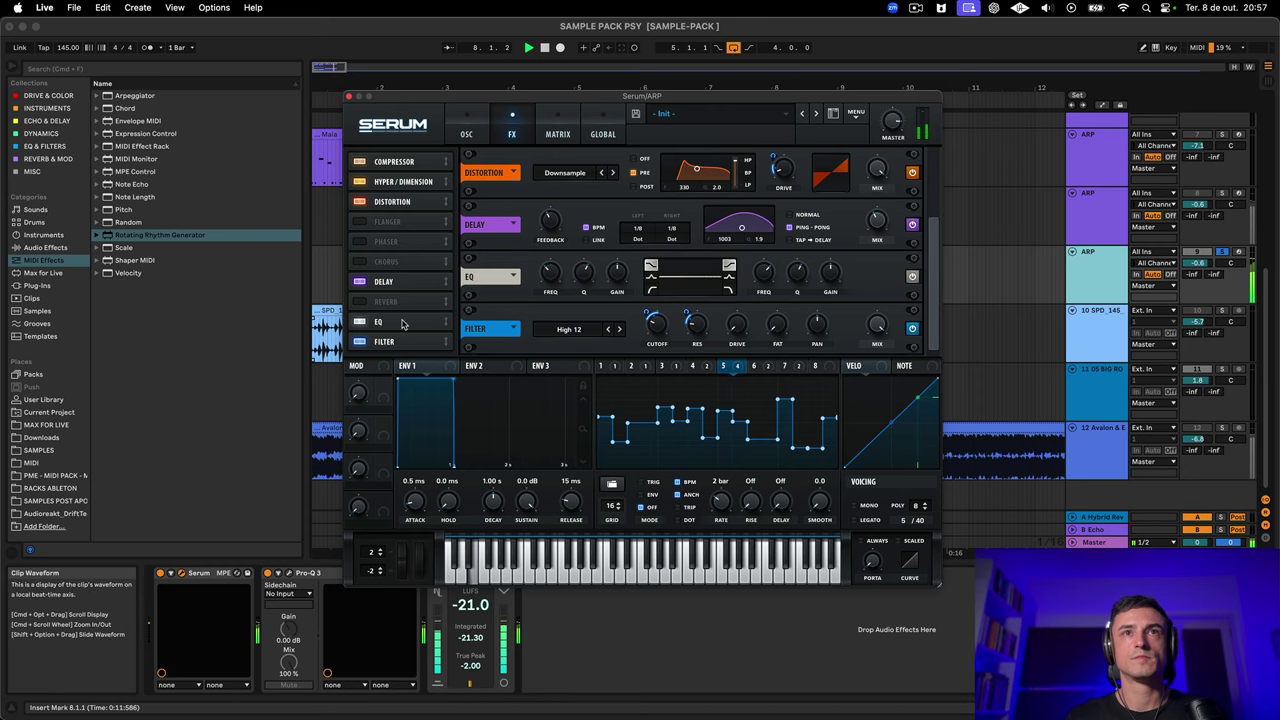
click(651, 289)
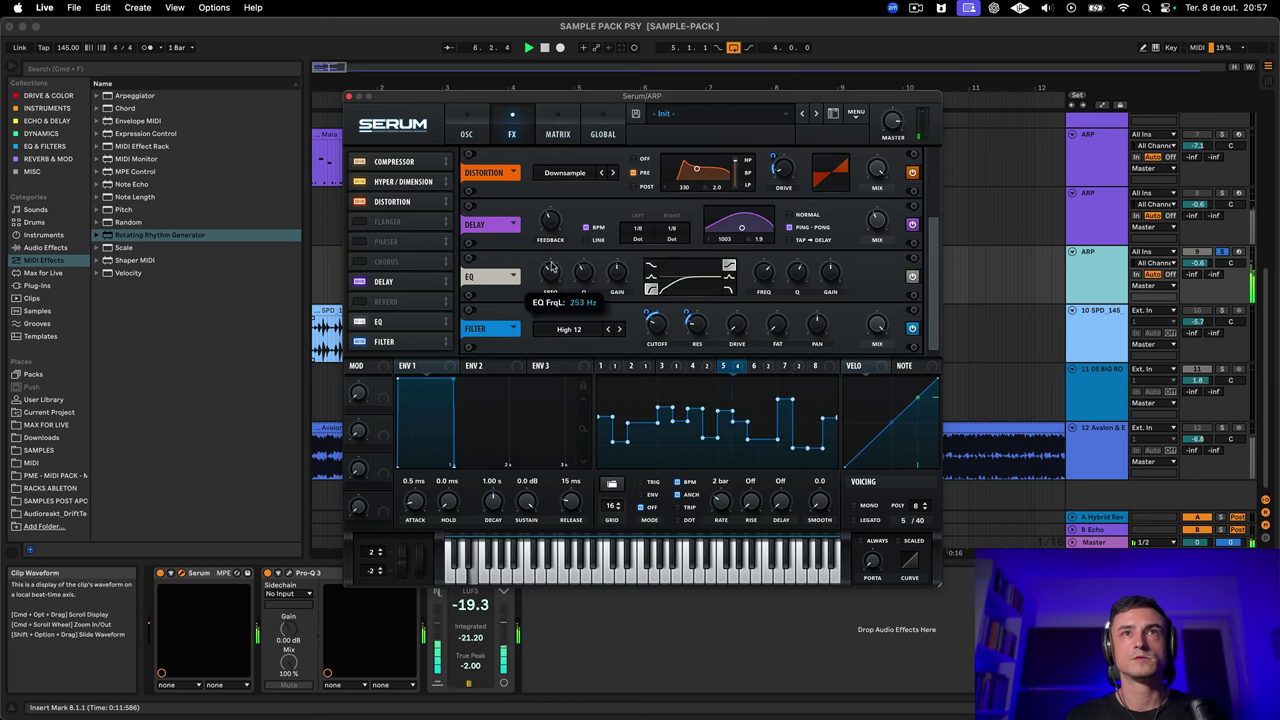
mouse_move(549, 274)
mouse_down()
mouse_move(552, 262)
mouse_move(549, 276)
mouse_up()
drag(829, 280, 827, 270)
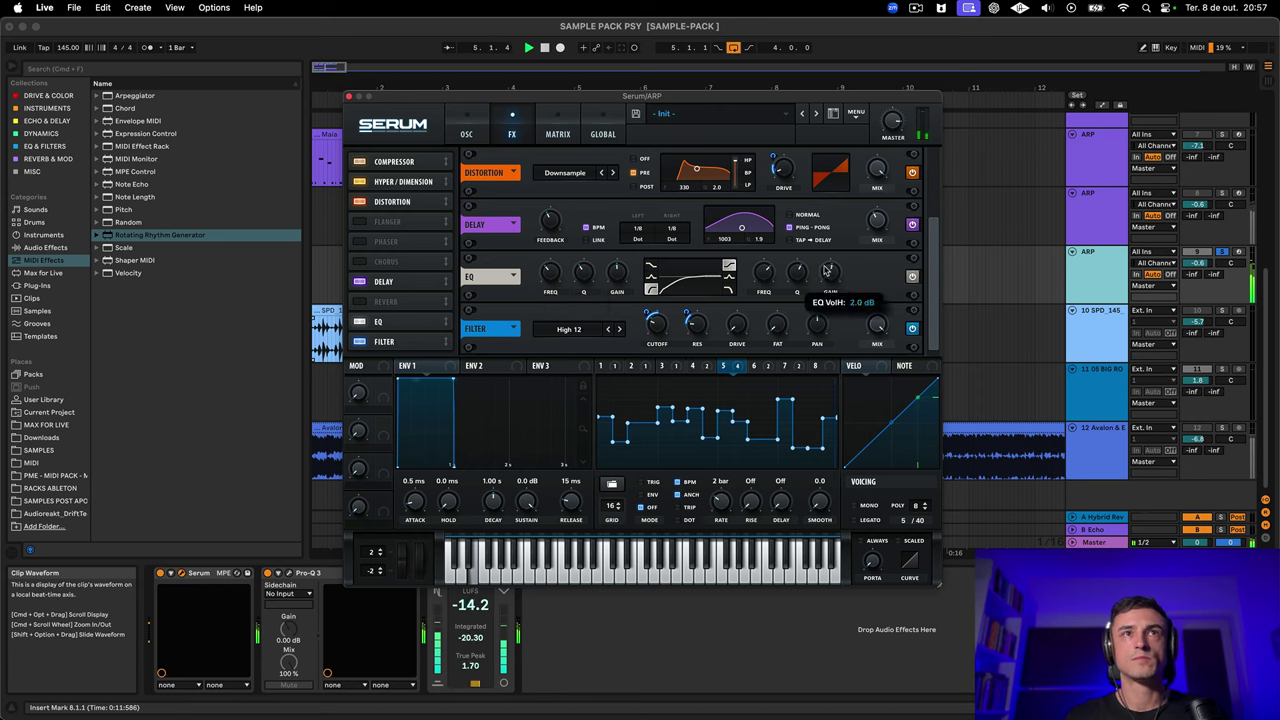
Enable the Flanger, turn its mix down and modulate the mix with LFO 3 at a depth of about 35
click(388, 222)
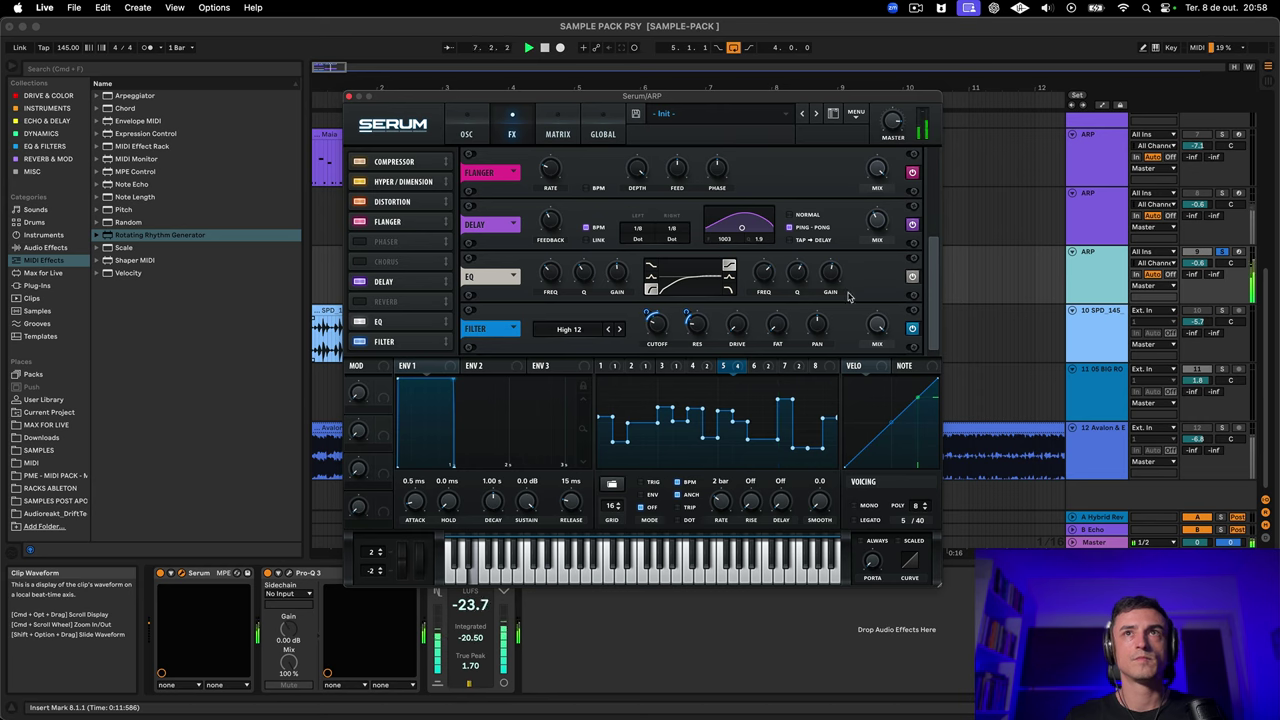
drag(877, 168, 848, 322)
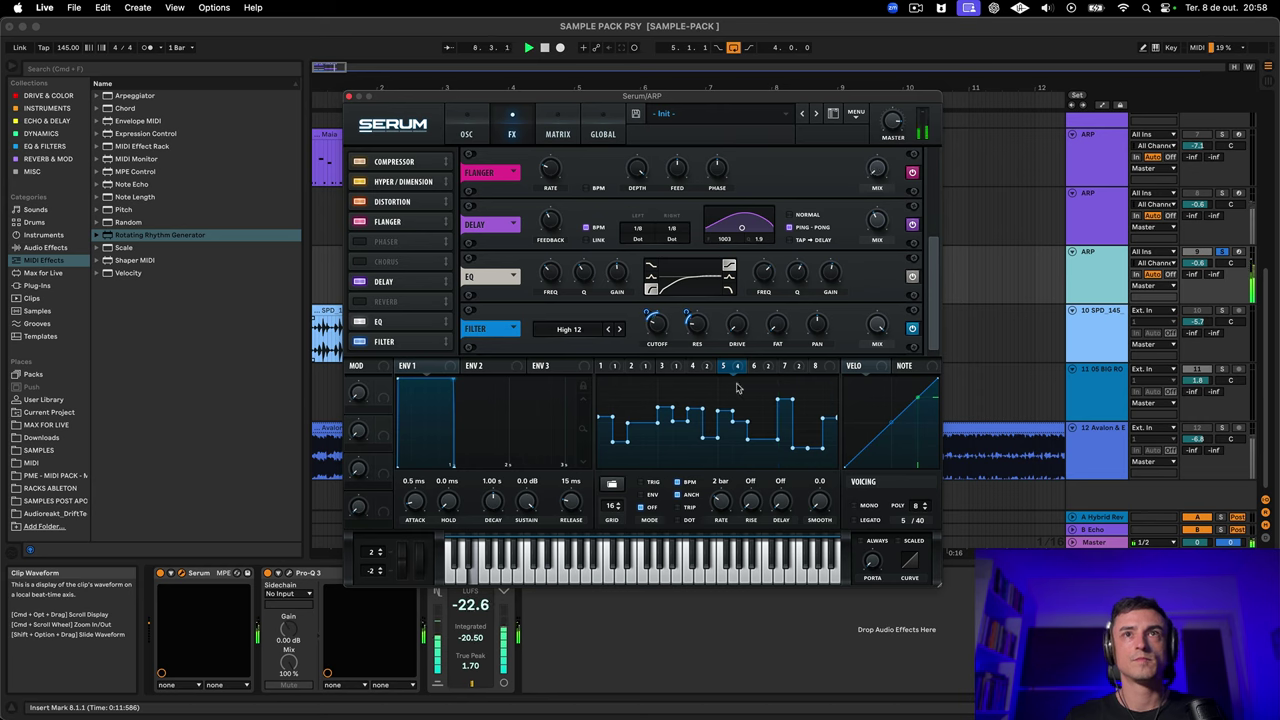
click(694, 367)
click(662, 367)
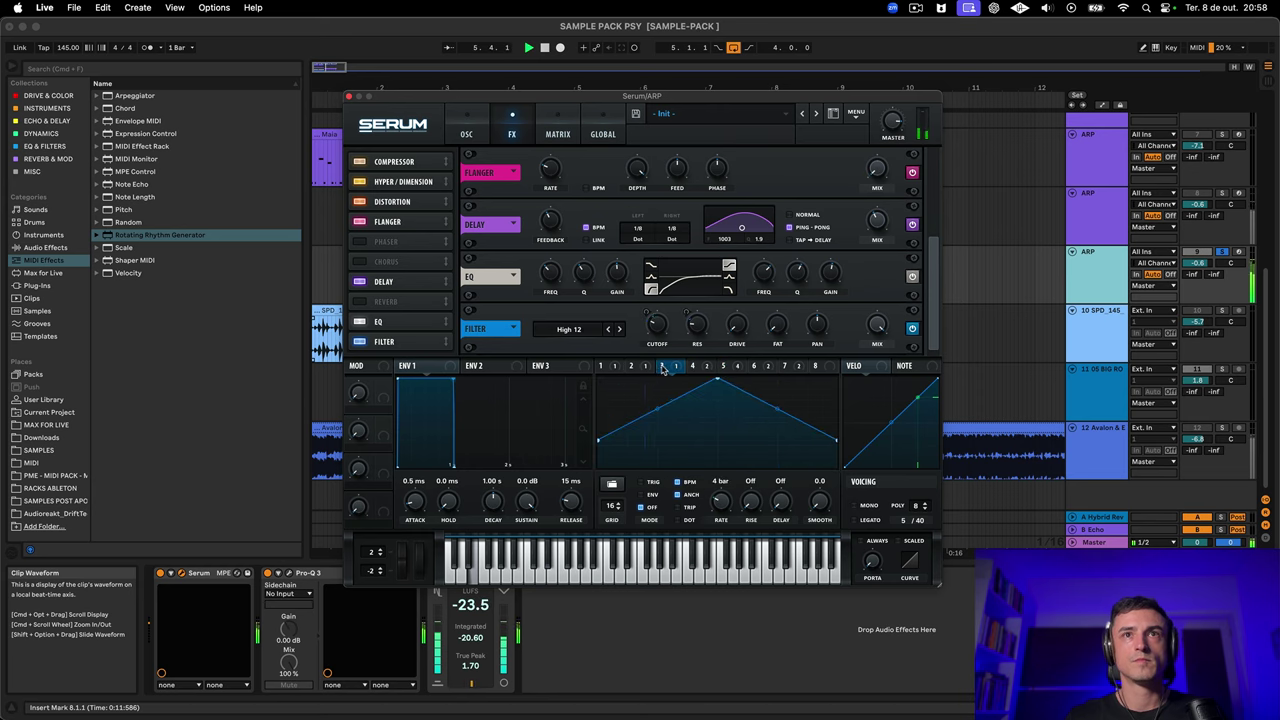
drag(668, 367, 858, 199)
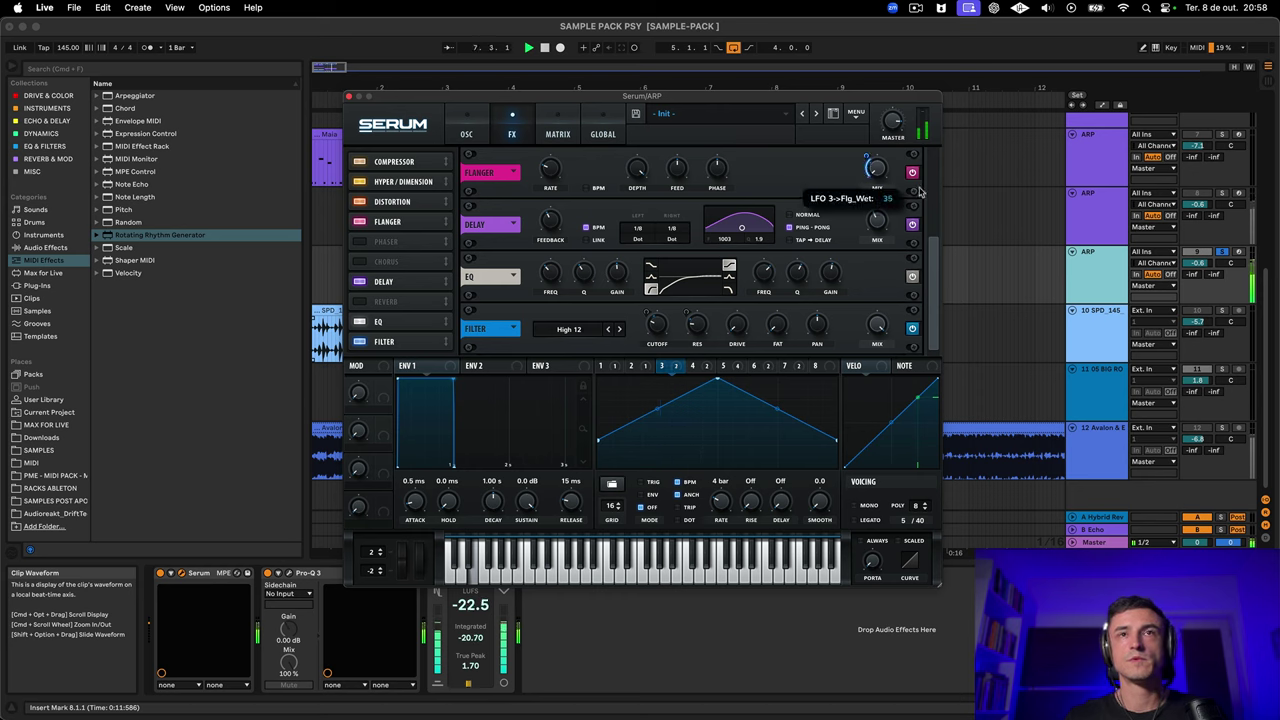
Reduce the Chaos1 modulation amounts on the wavetable positions of oscillators A and B, and restart playback
click(466, 134)
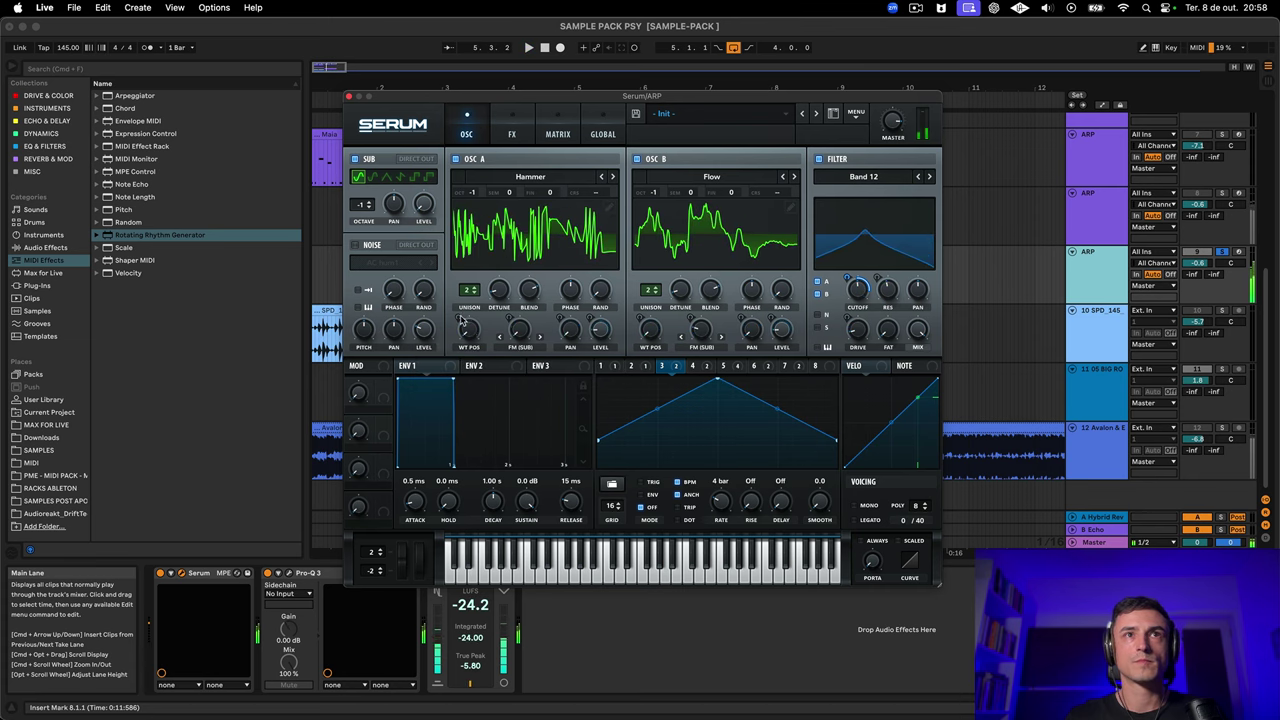
click(507, 130)
click(543, 130)
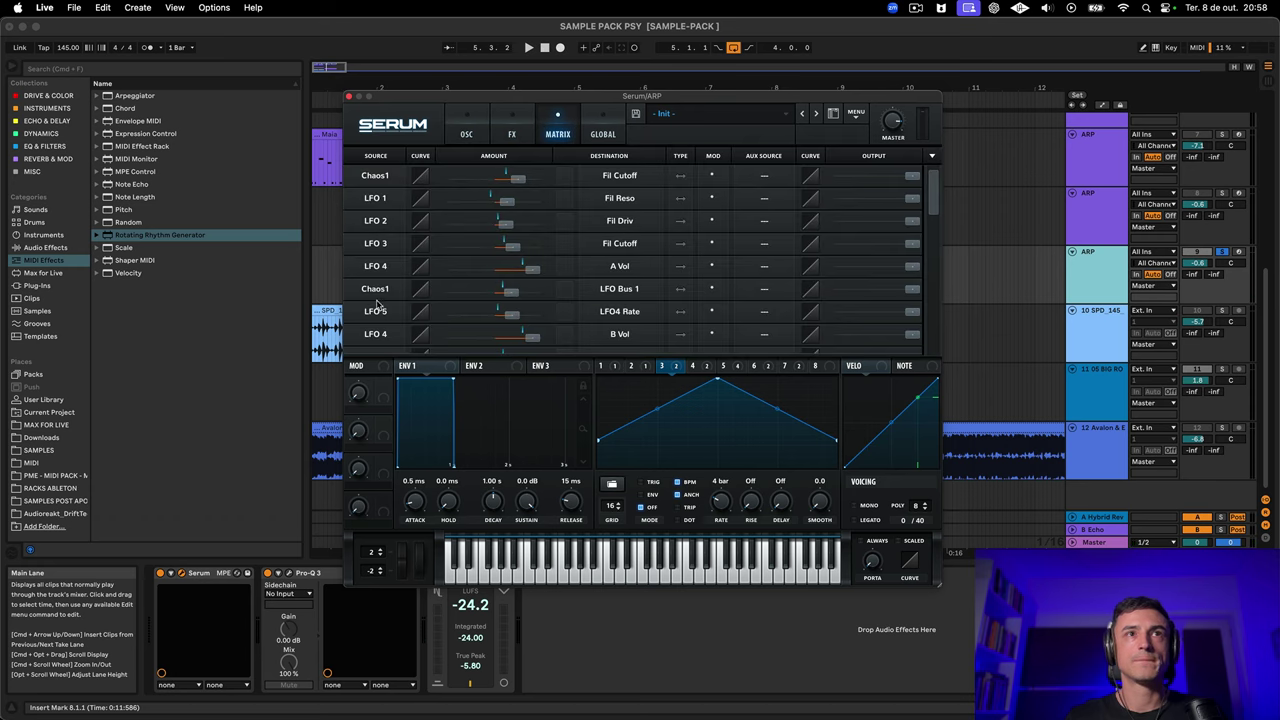
scroll(377, 307, down, 5)
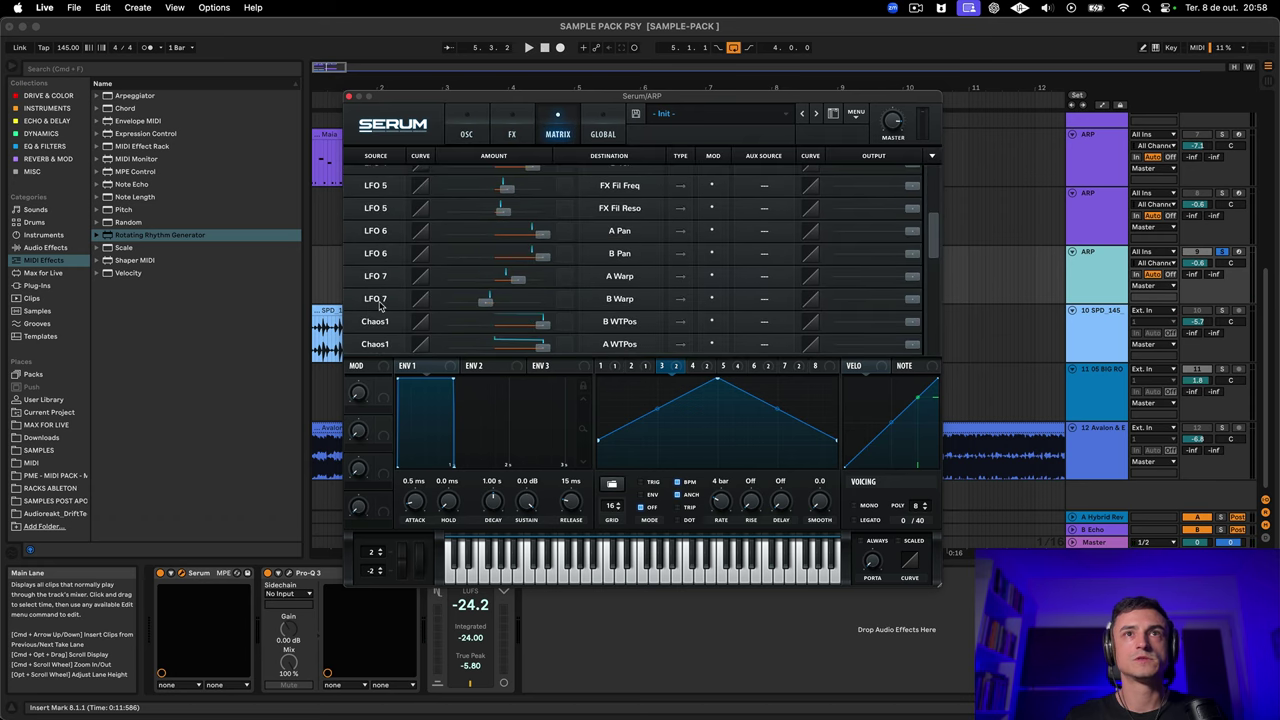
scroll(680, 322, down, 2)
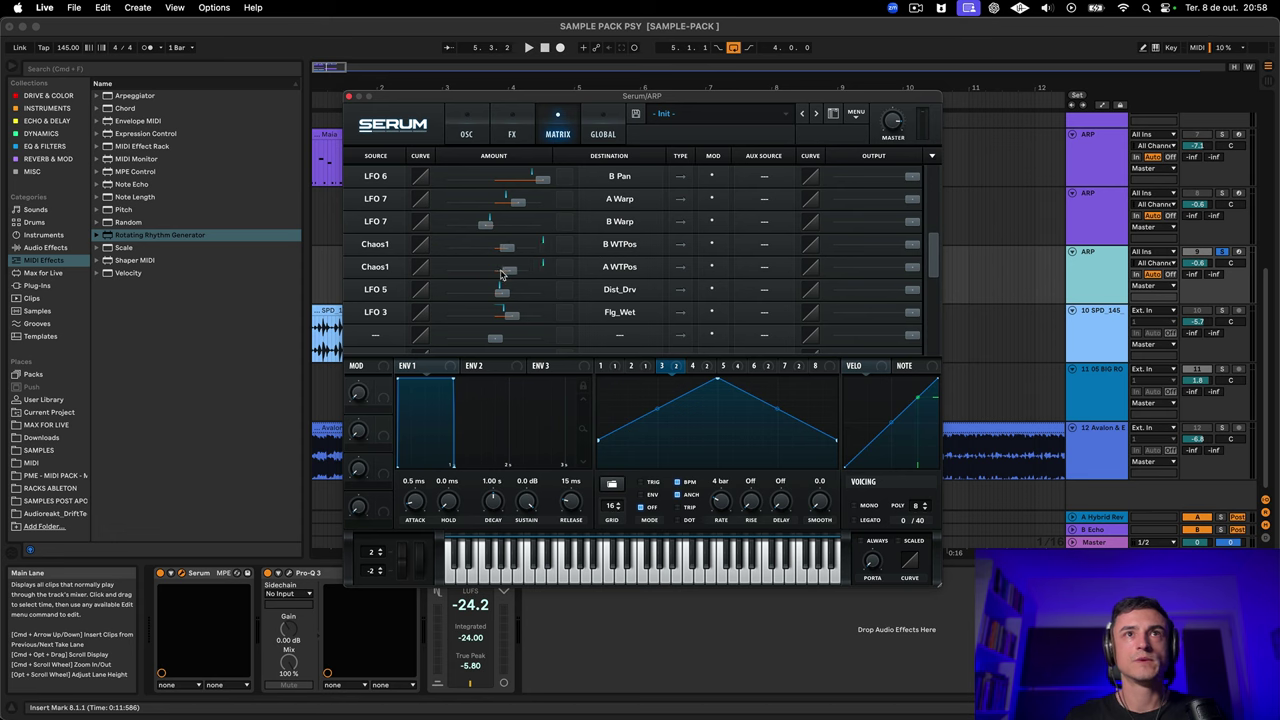
key(space)
Switch the sub oscillator to a saw wave and modulate its level with LFO 4
click(475, 134)
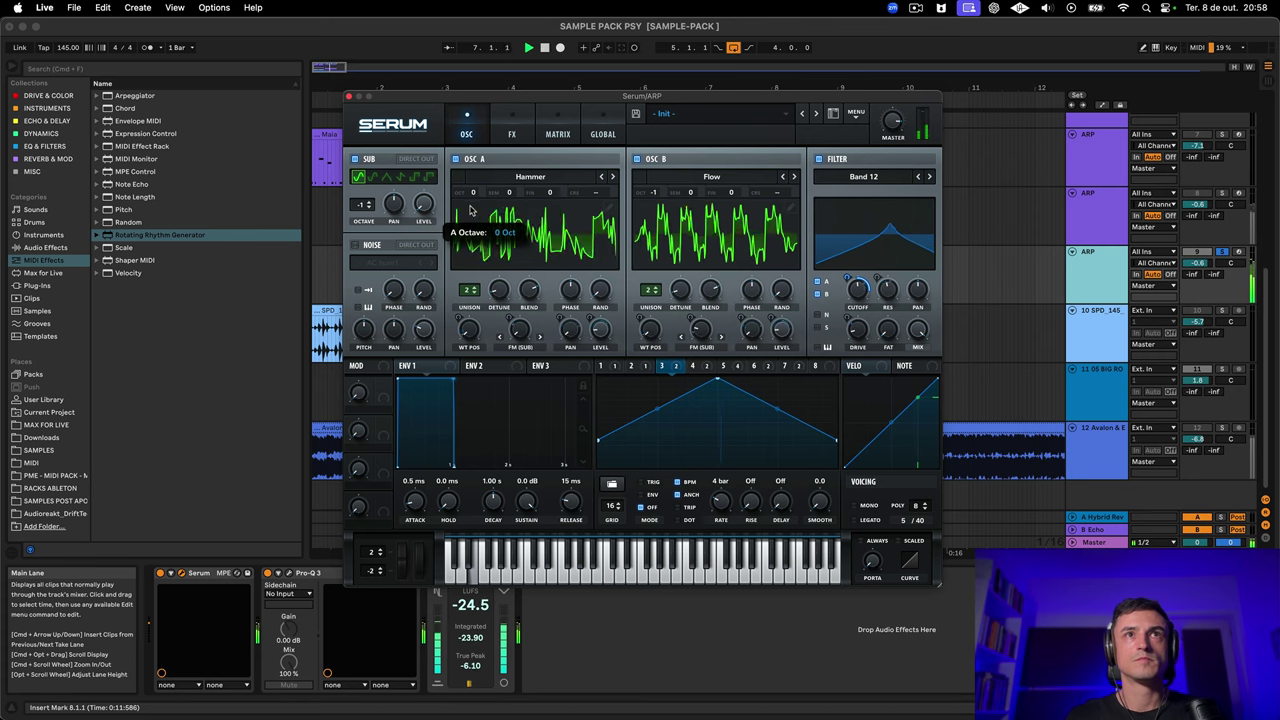
click(401, 178)
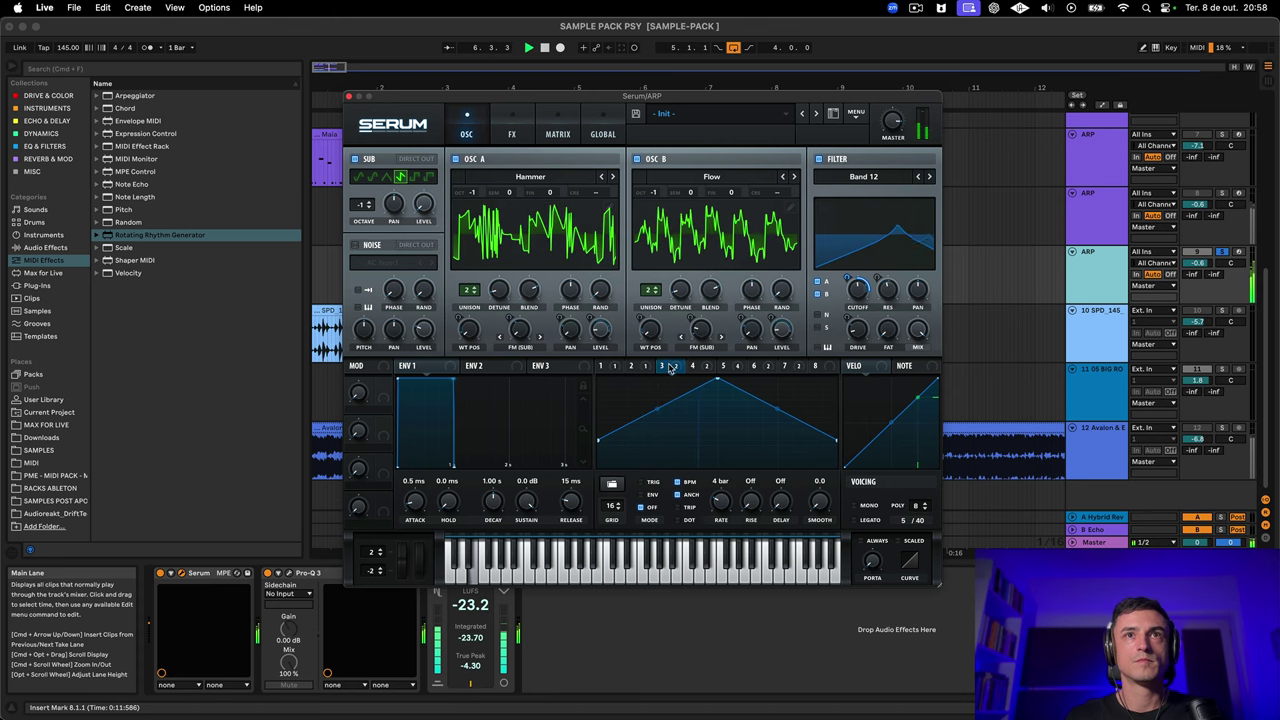
click(638, 368)
click(612, 368)
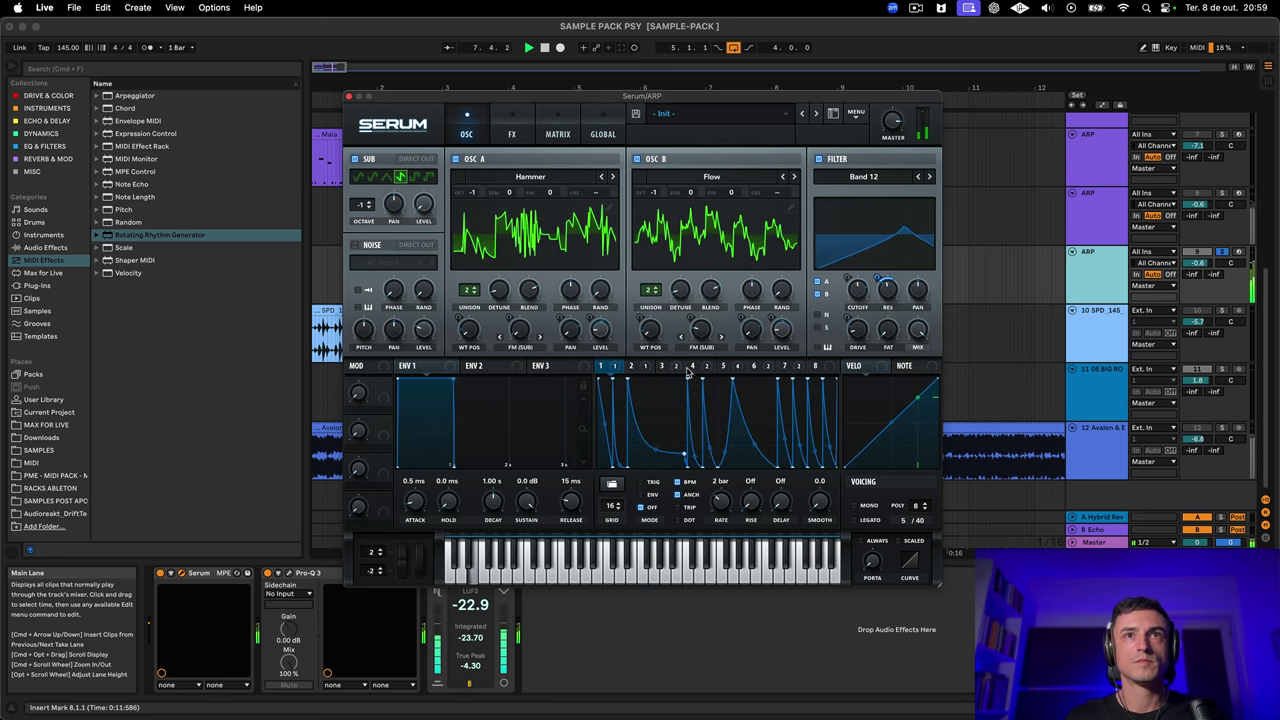
mouse_move(690, 368)
mouse_down()
mouse_move(700, 372)
mouse_move(423, 206)
mouse_up()
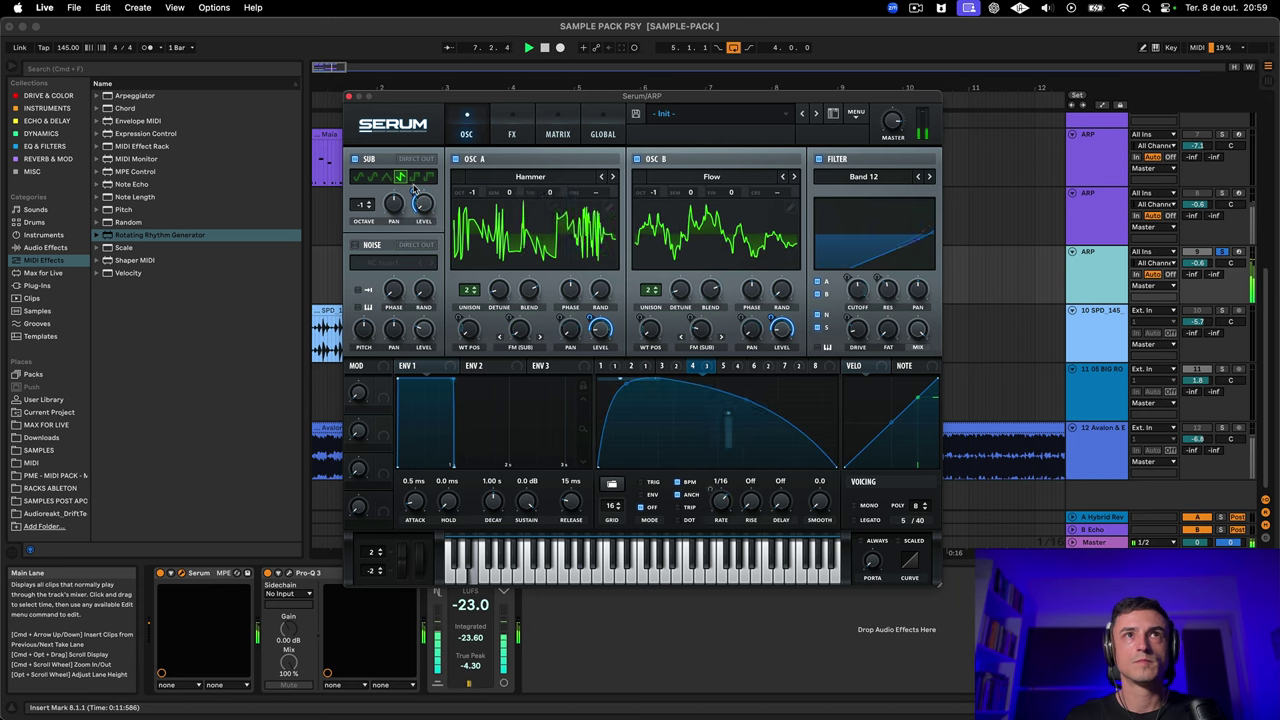
drag(415, 190, 417, 157)
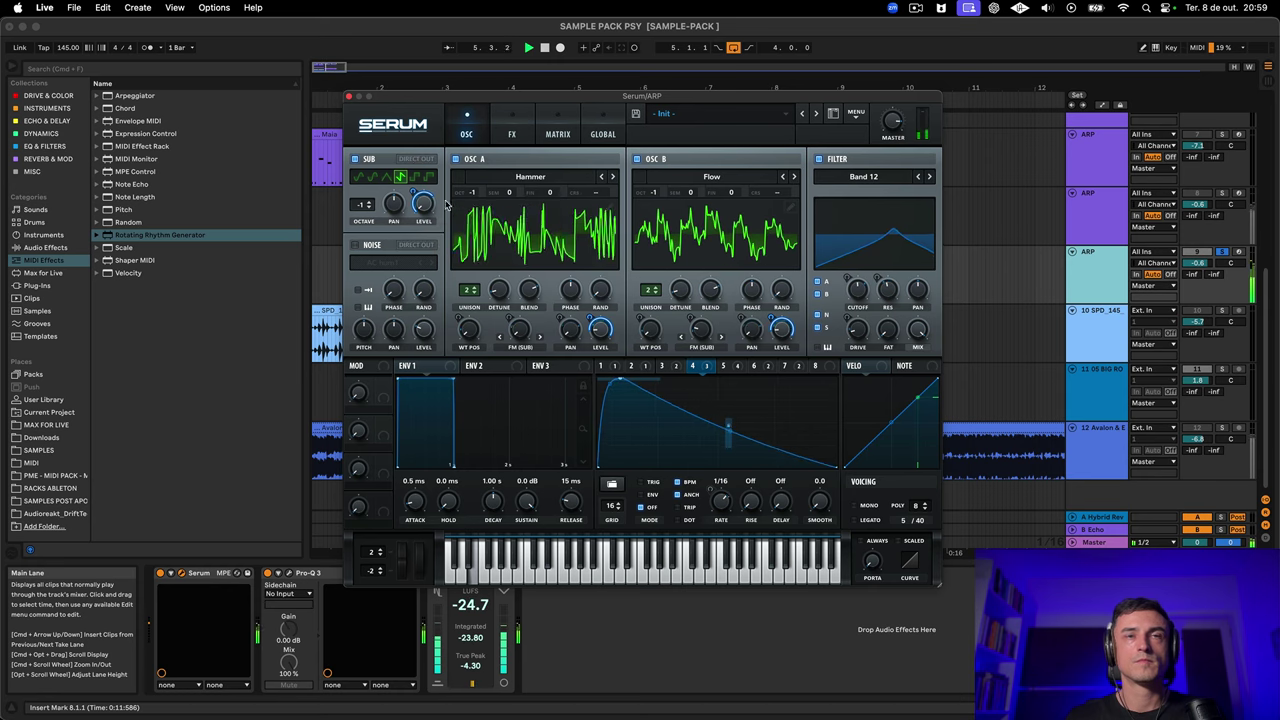
Change the warp mode of oscillators A and B from FM (Sub) to Sync and play the loop
click(500, 337)
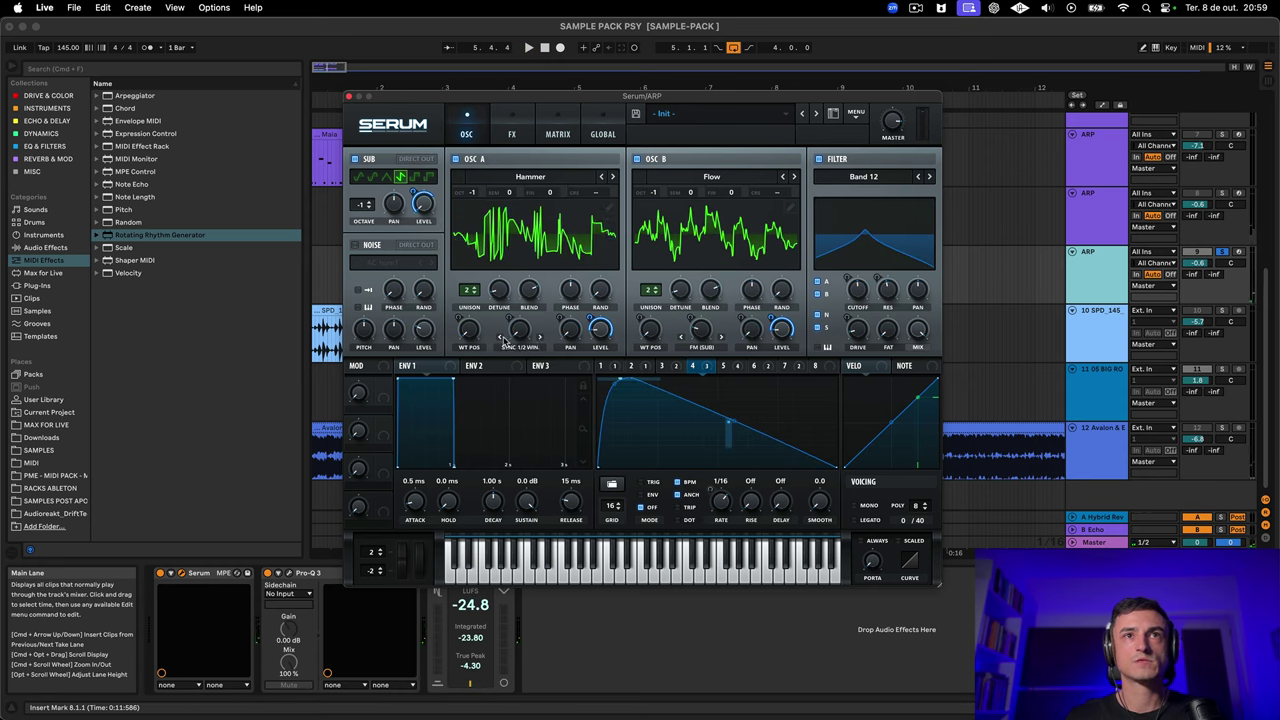
click(501, 337)
click(501, 337)
key(space)
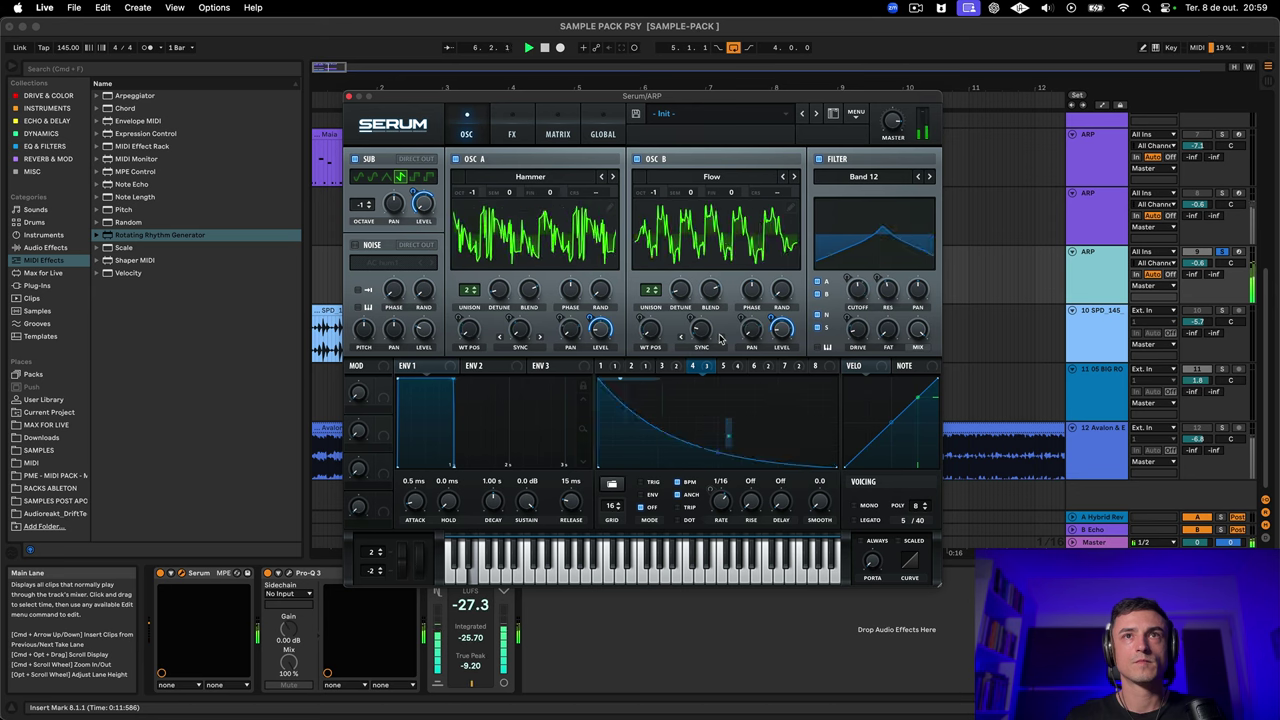
Enable the Reverb effect and move it to the end of the effects chain, after the filter
click(512, 122)
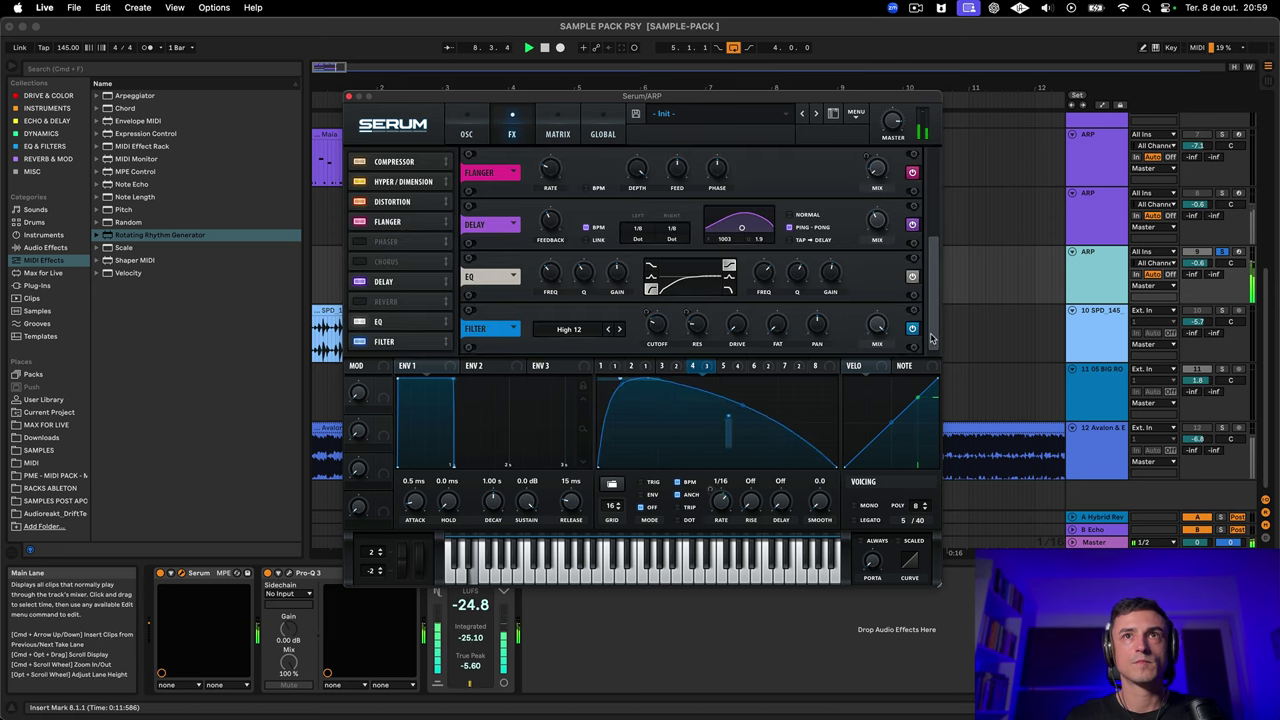
drag(931, 340, 932, 155)
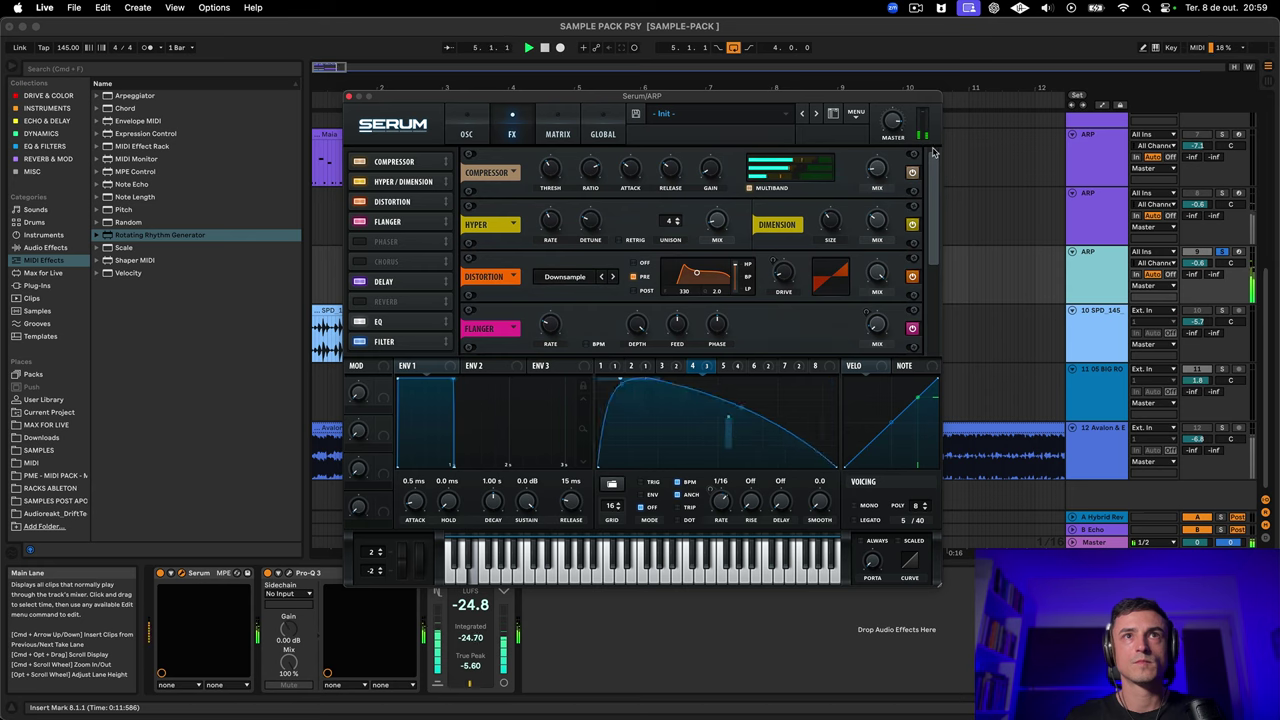
click(360, 301)
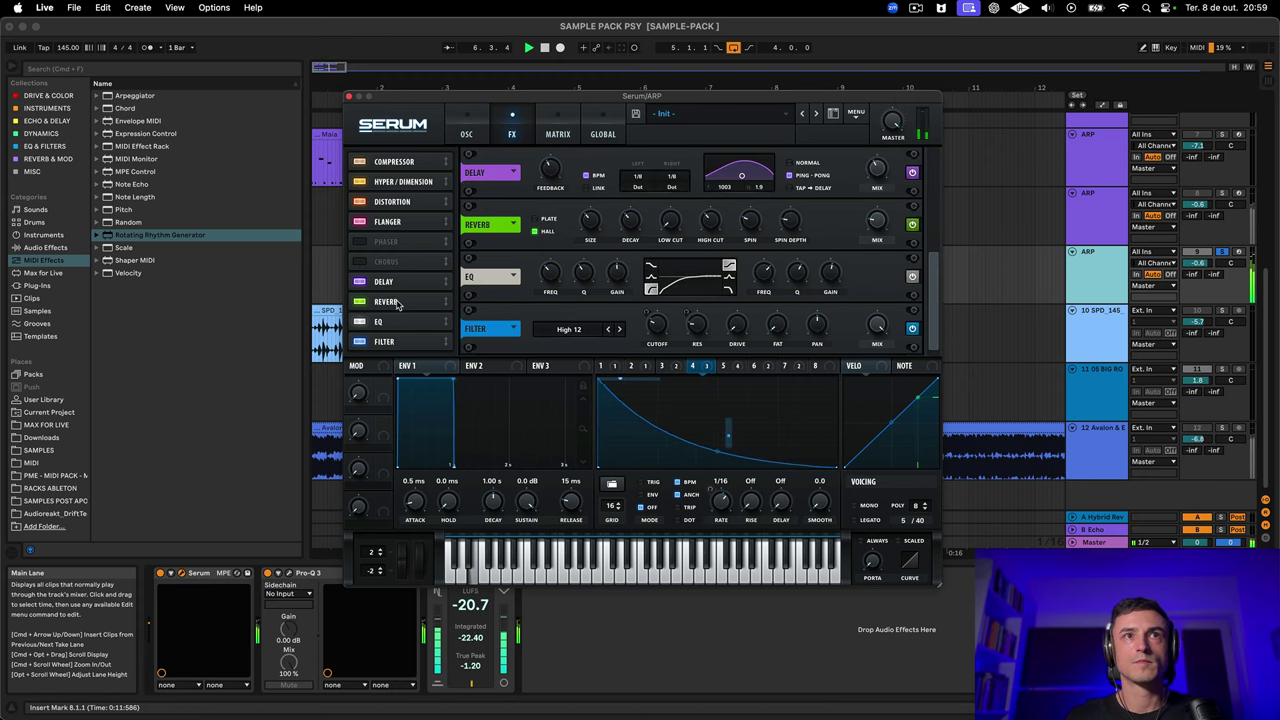
drag(385, 301, 398, 358)
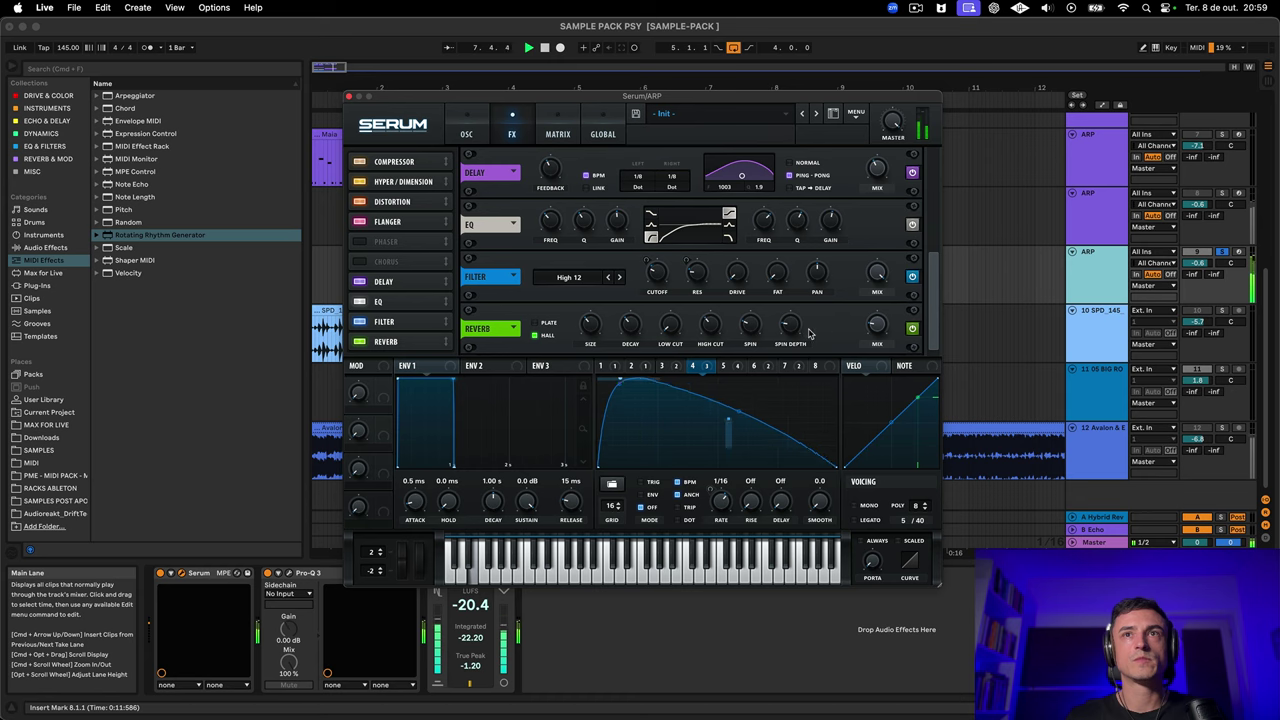
Adjust the reverb mix to about 27%, assign LFO 4 to it and fine-tune the modulation depth
drag(877, 324, 882, 300)
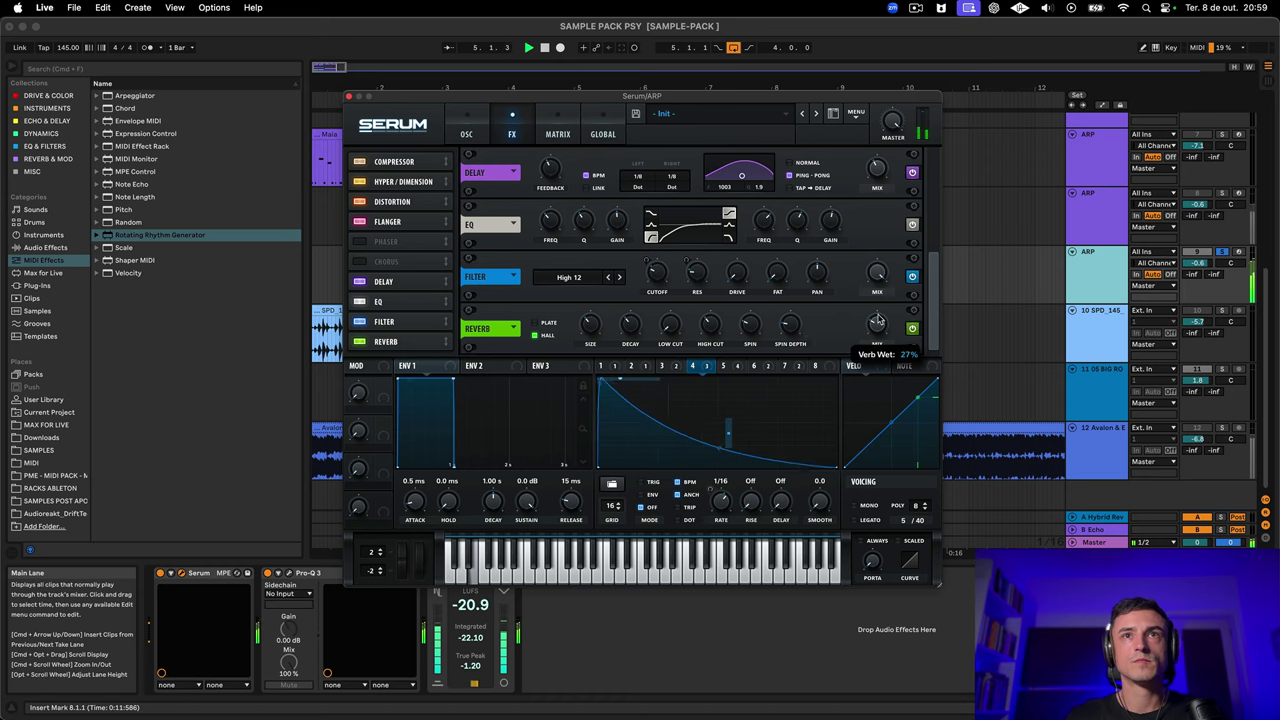
drag(705, 368, 856, 314)
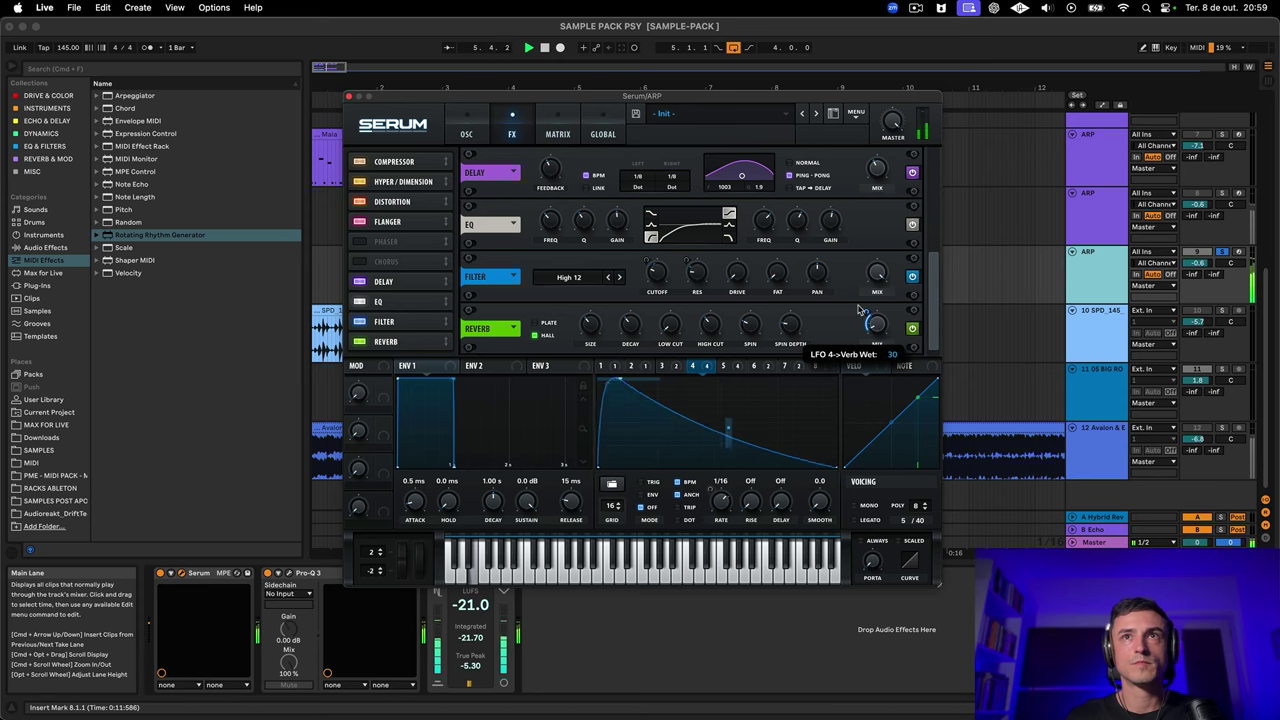
drag(866, 316, 870, 322)
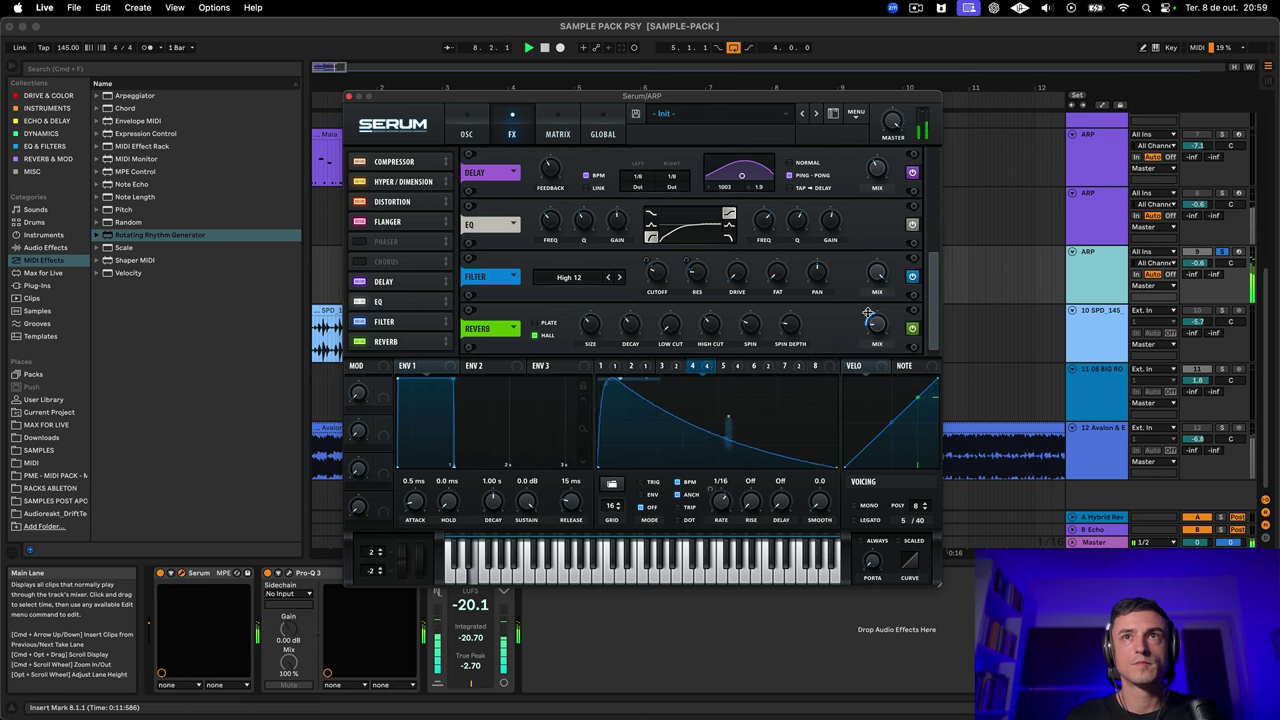
Remove the LFO 4 modulation from the reverb mix and assign LFO 5 to it with a depth of 14
right_click(870, 310)
click(908, 365)
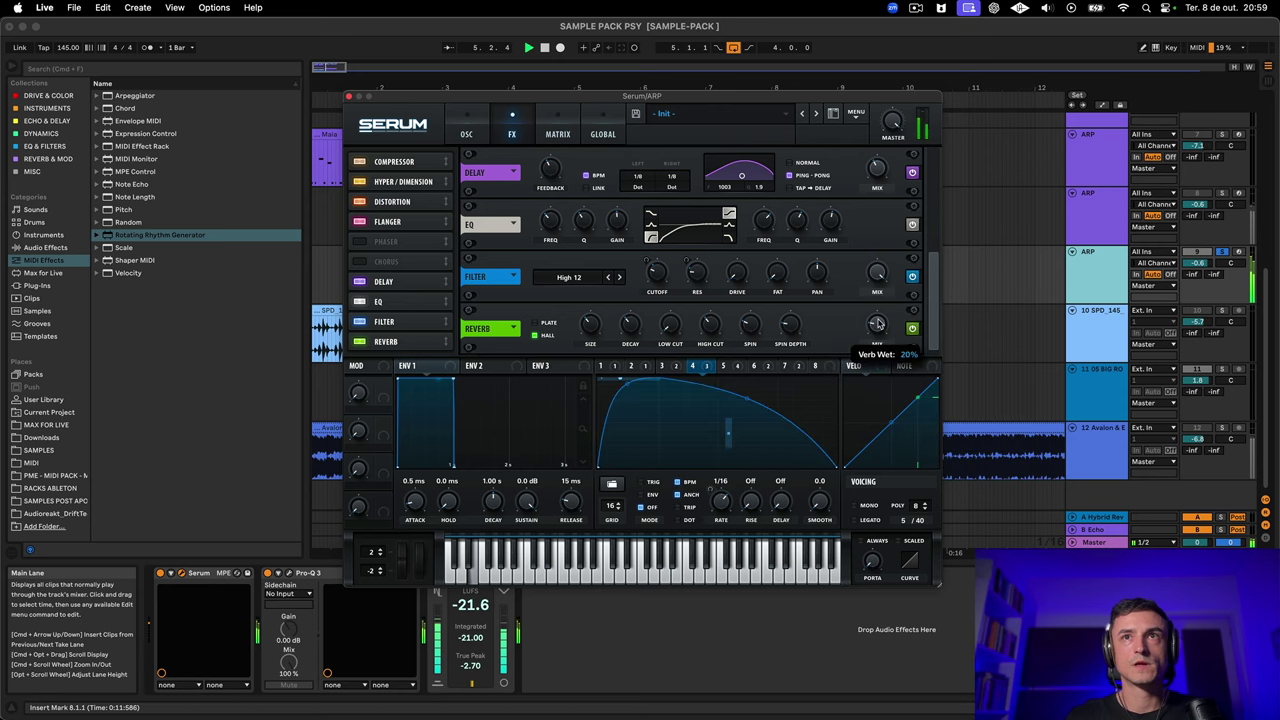
drag(723, 365, 851, 349)
key(space)
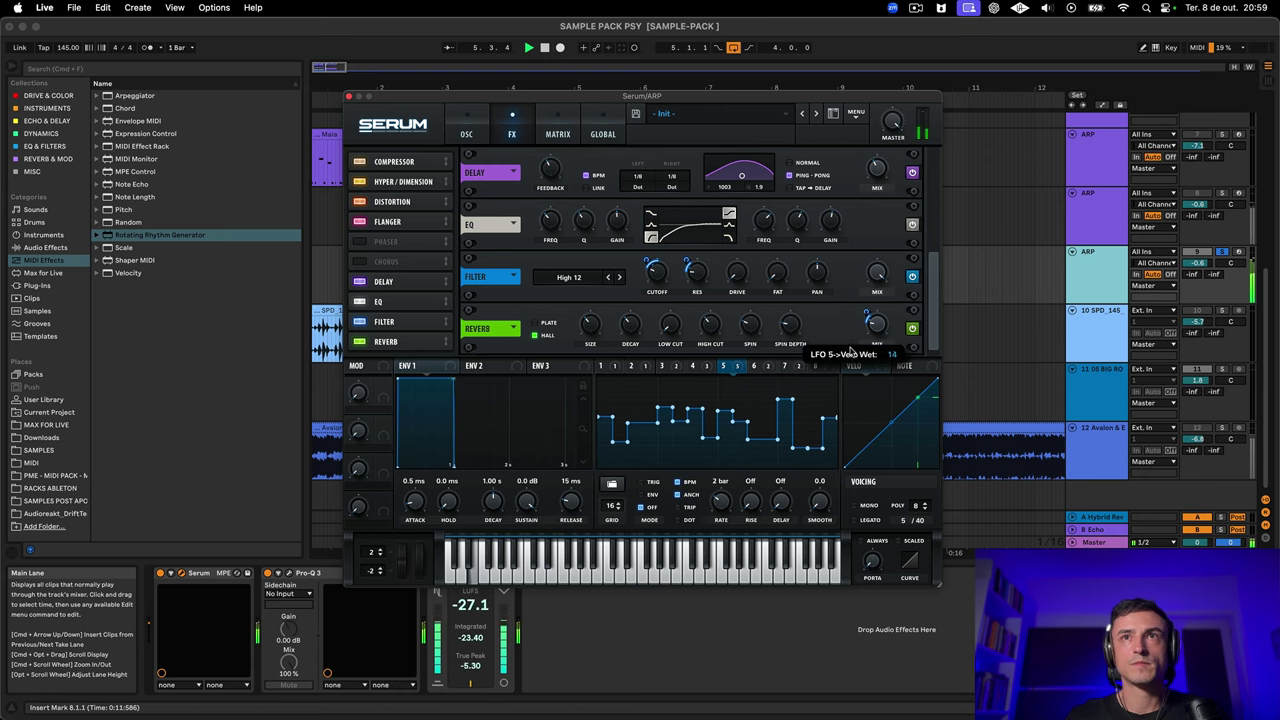
Reshape the LFO 4 curve with a raised middle point and a convex falling tail while listening to the loop
click(462, 126)
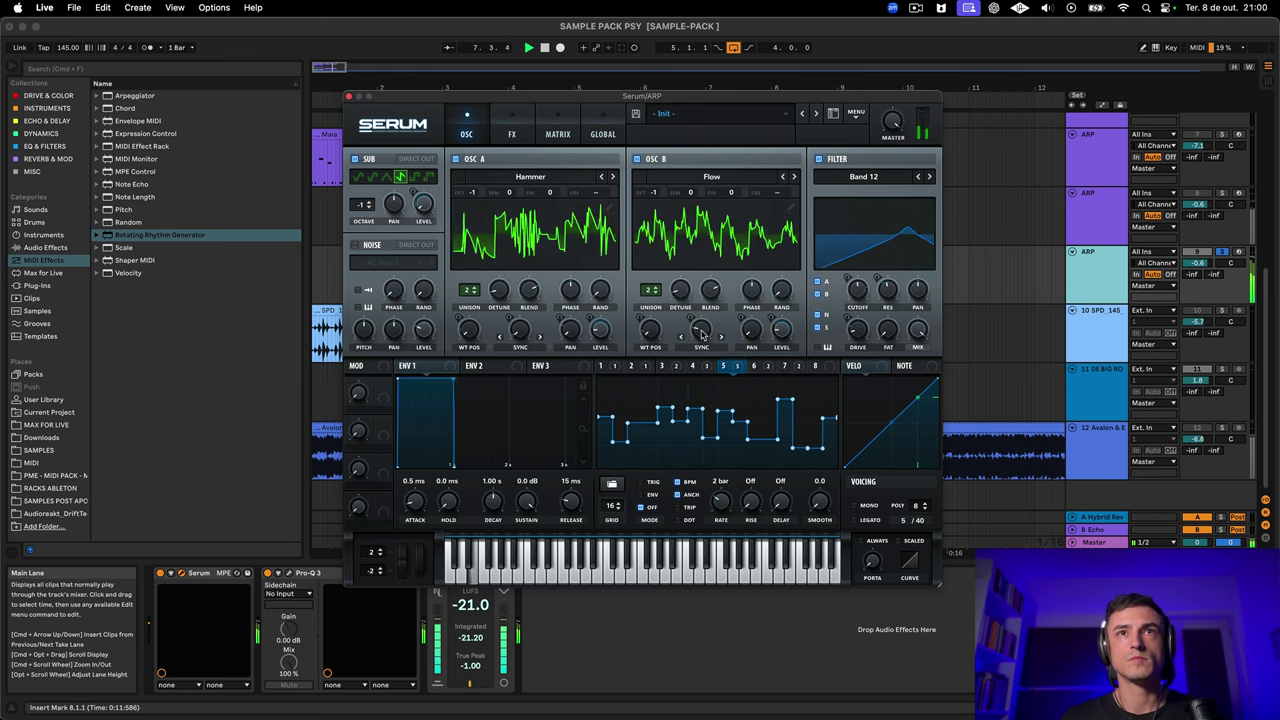
mouse_move(710, 332)
drag(713, 328, 704, 362)
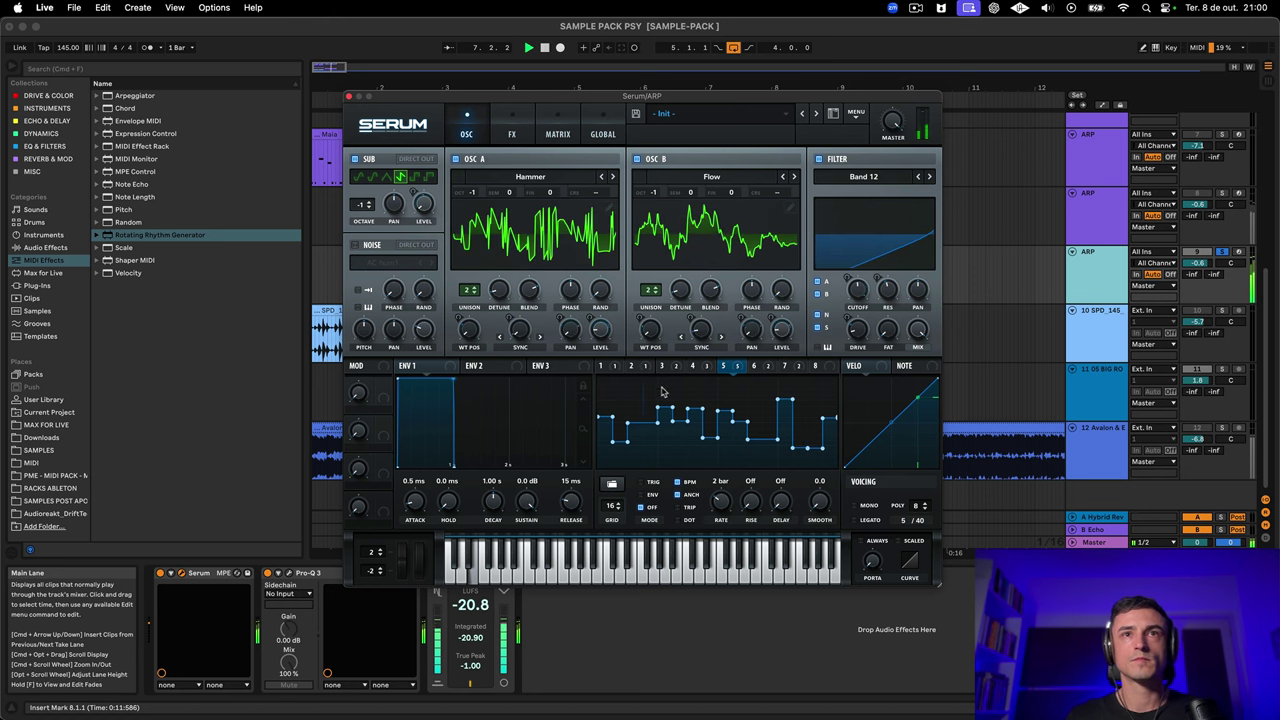
click(631, 366)
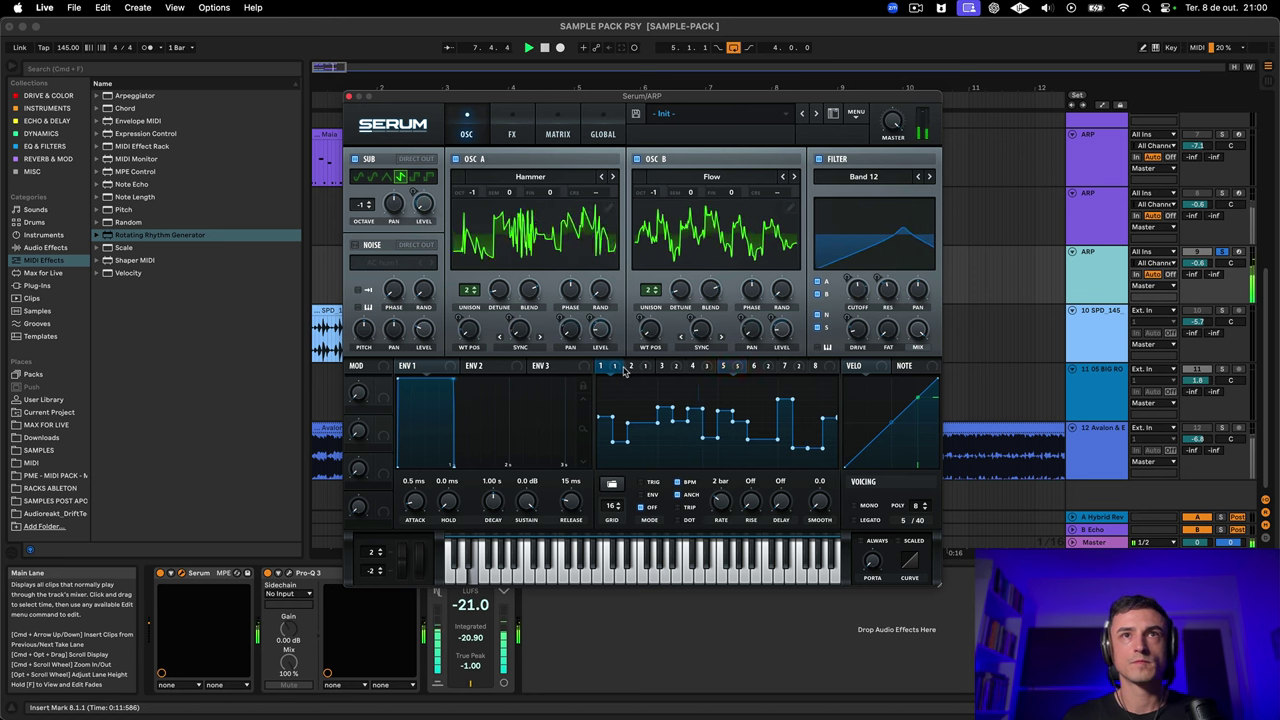
click(692, 366)
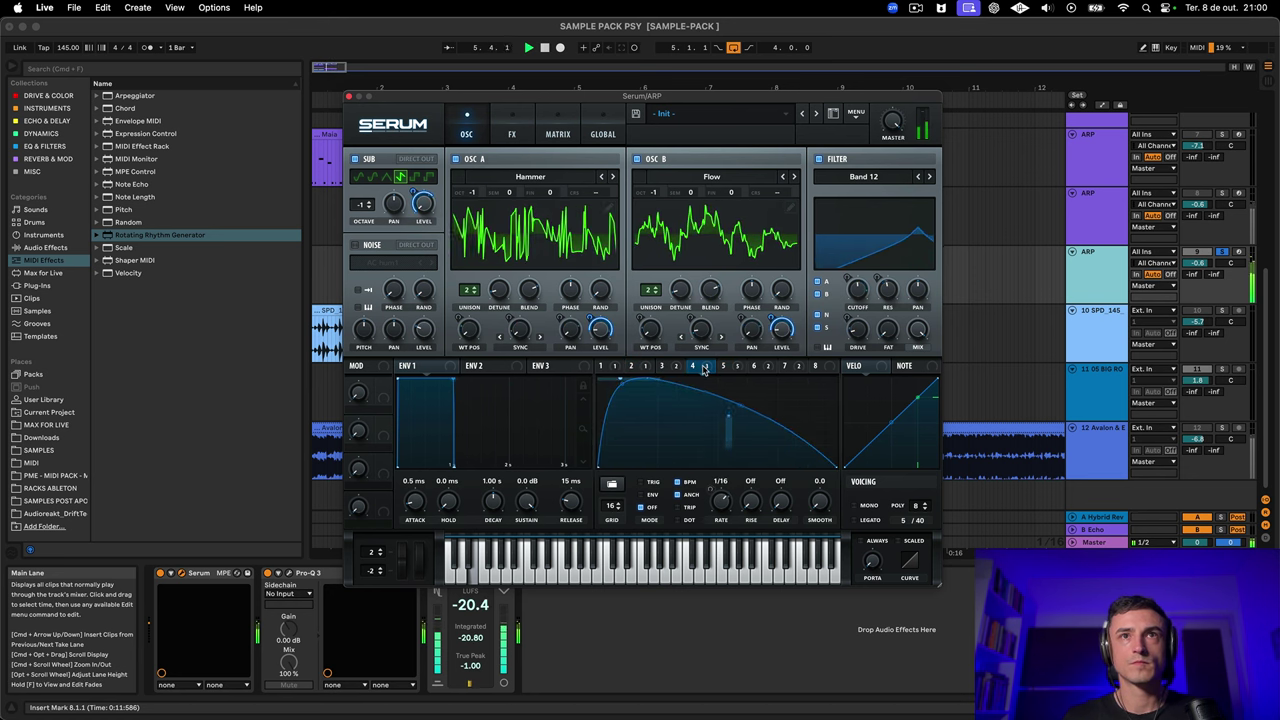
mouse_move(779, 324)
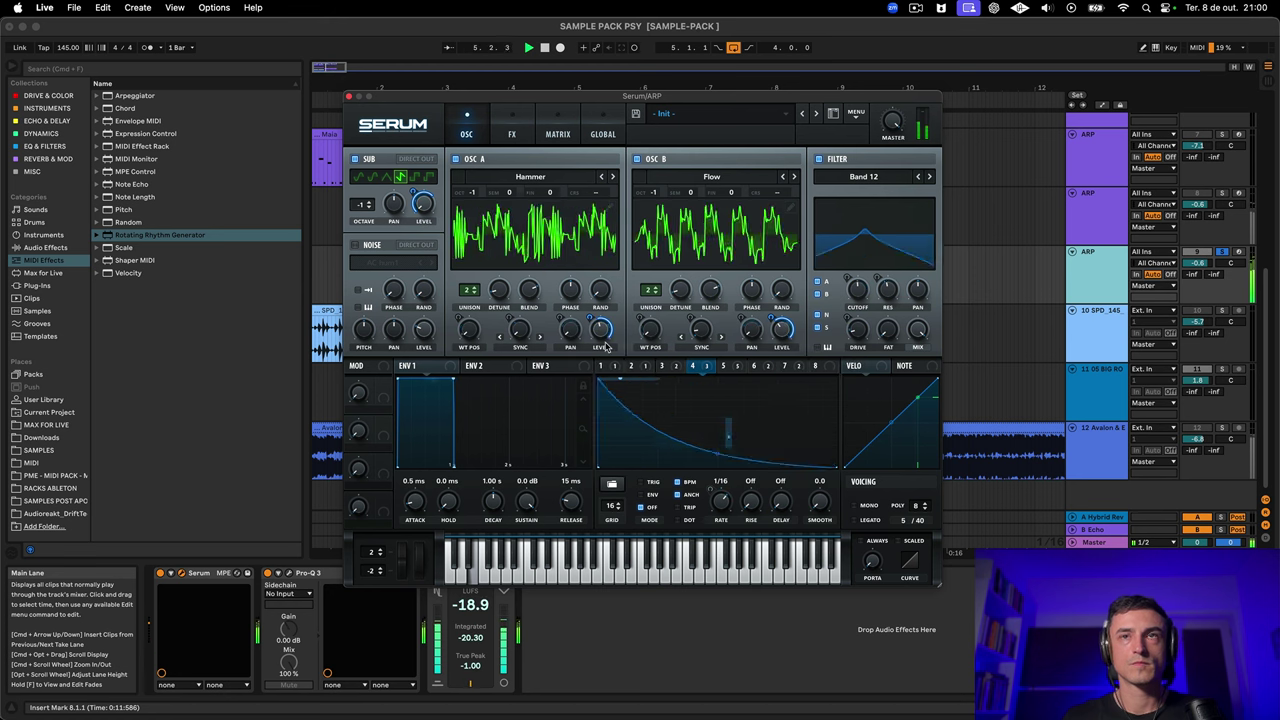
click(1092, 267)
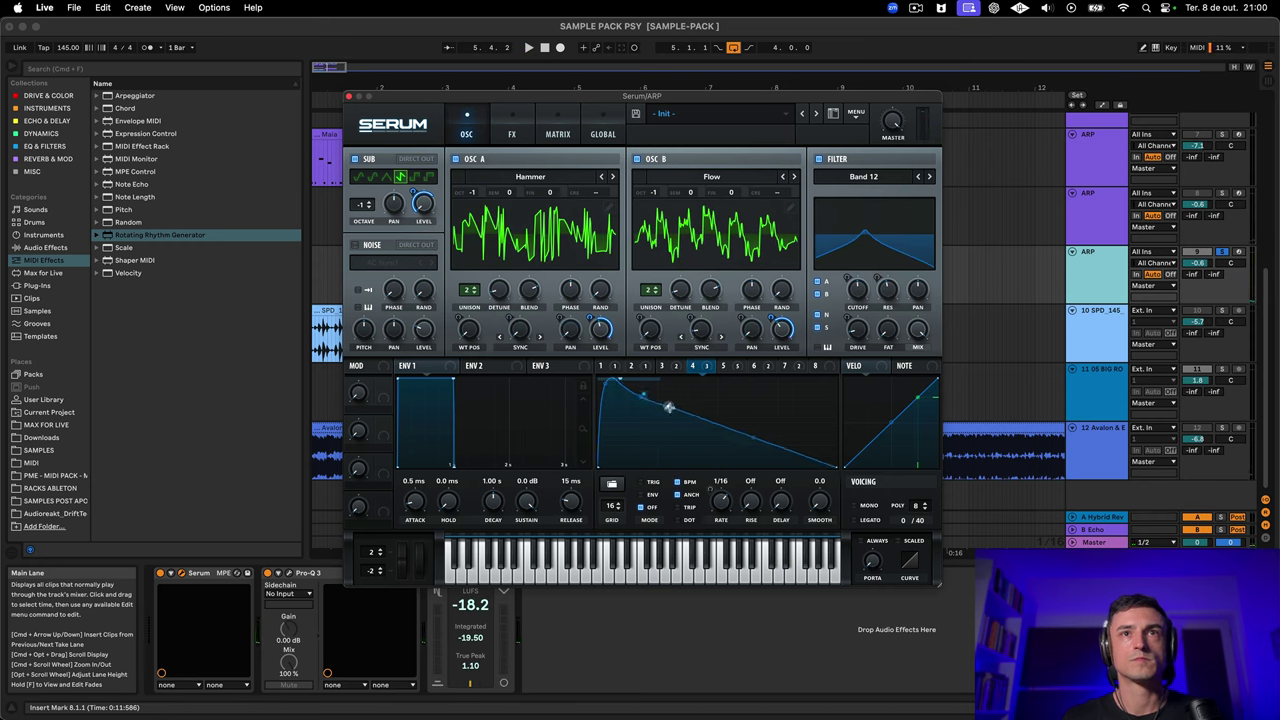
drag(733, 378, 720, 402)
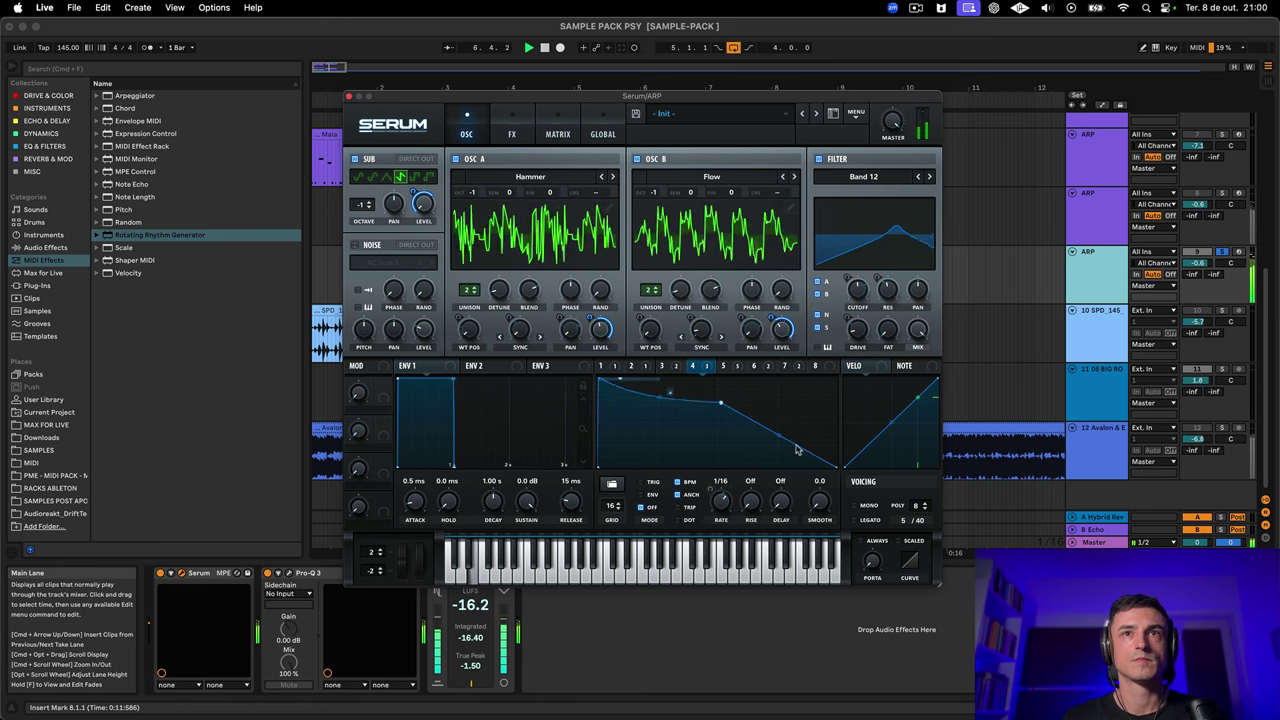
drag(781, 437, 775, 426)
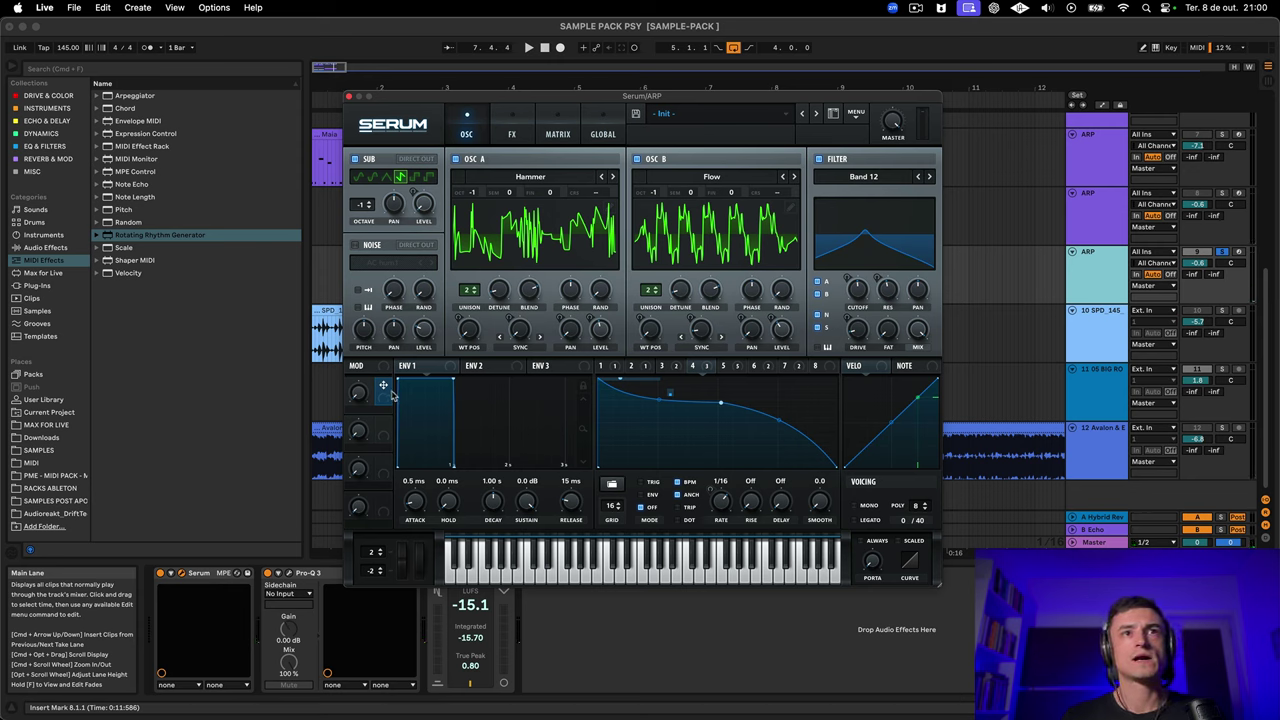
Assign Macro 1 to the Sync warp of oscillators A and B, with a depth of 26 on B
drag(384, 388, 510, 325)
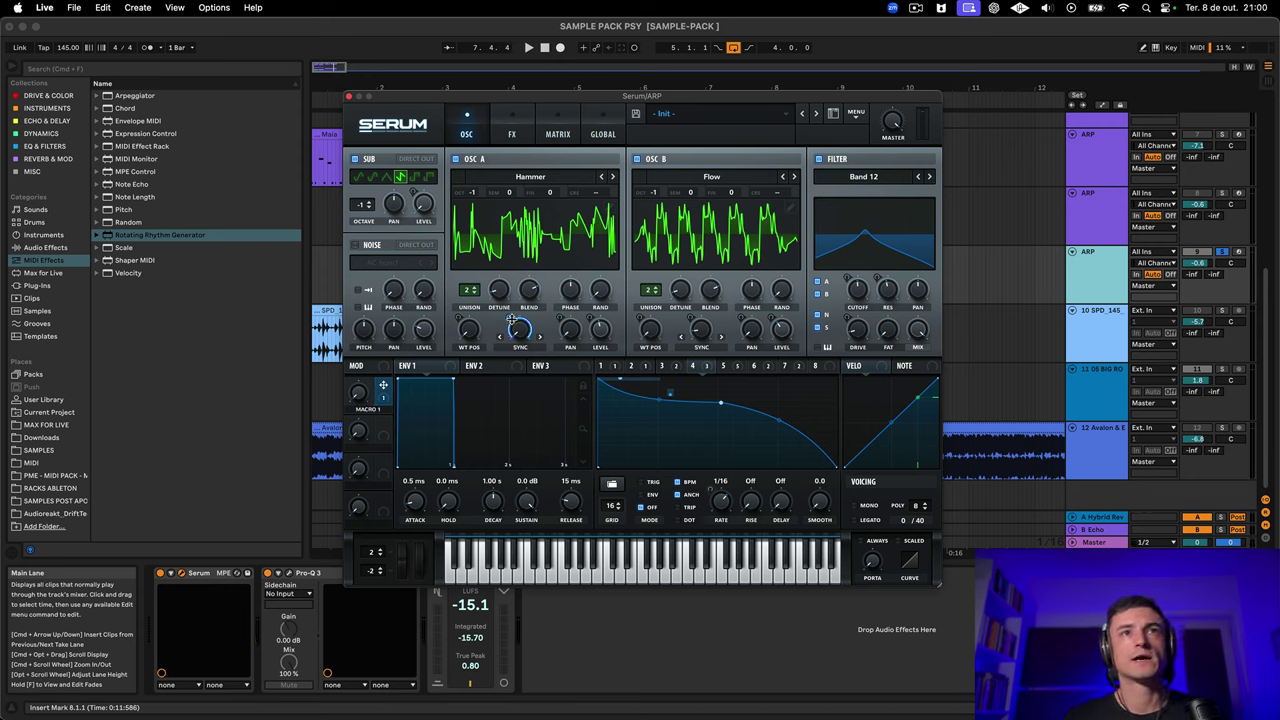
drag(384, 386, 700, 333)
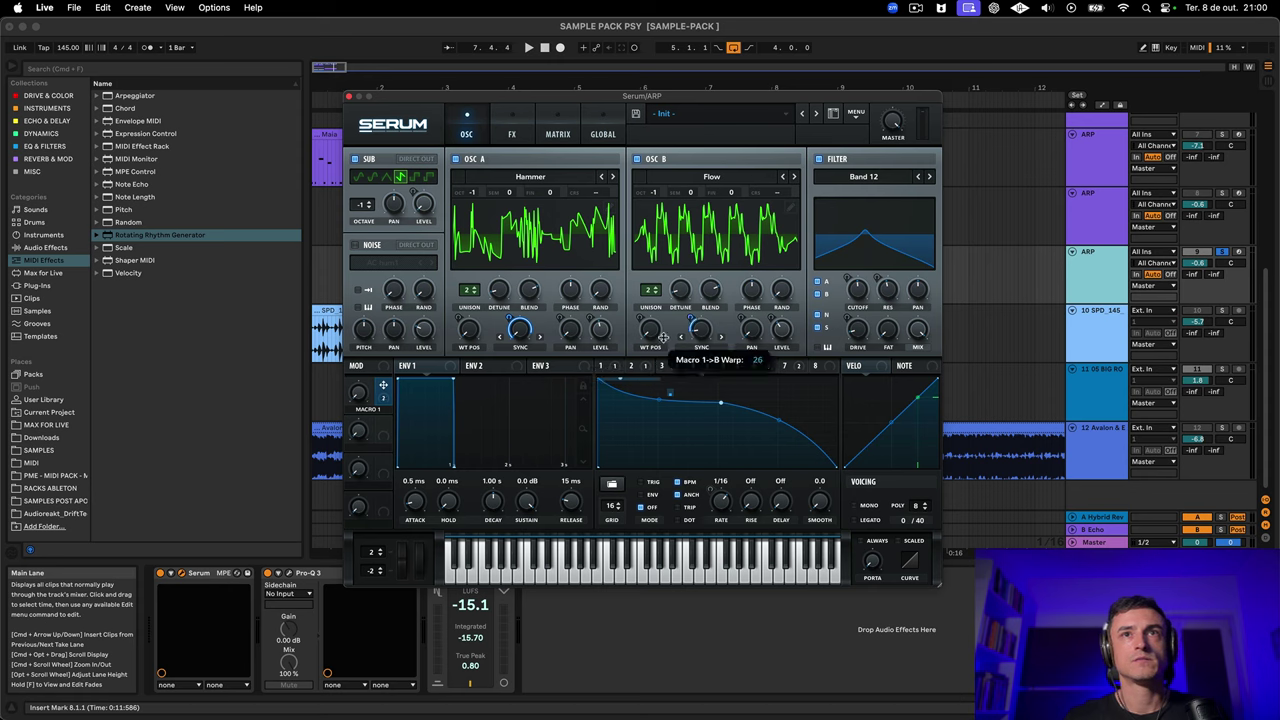
mouse_move(498, 331)
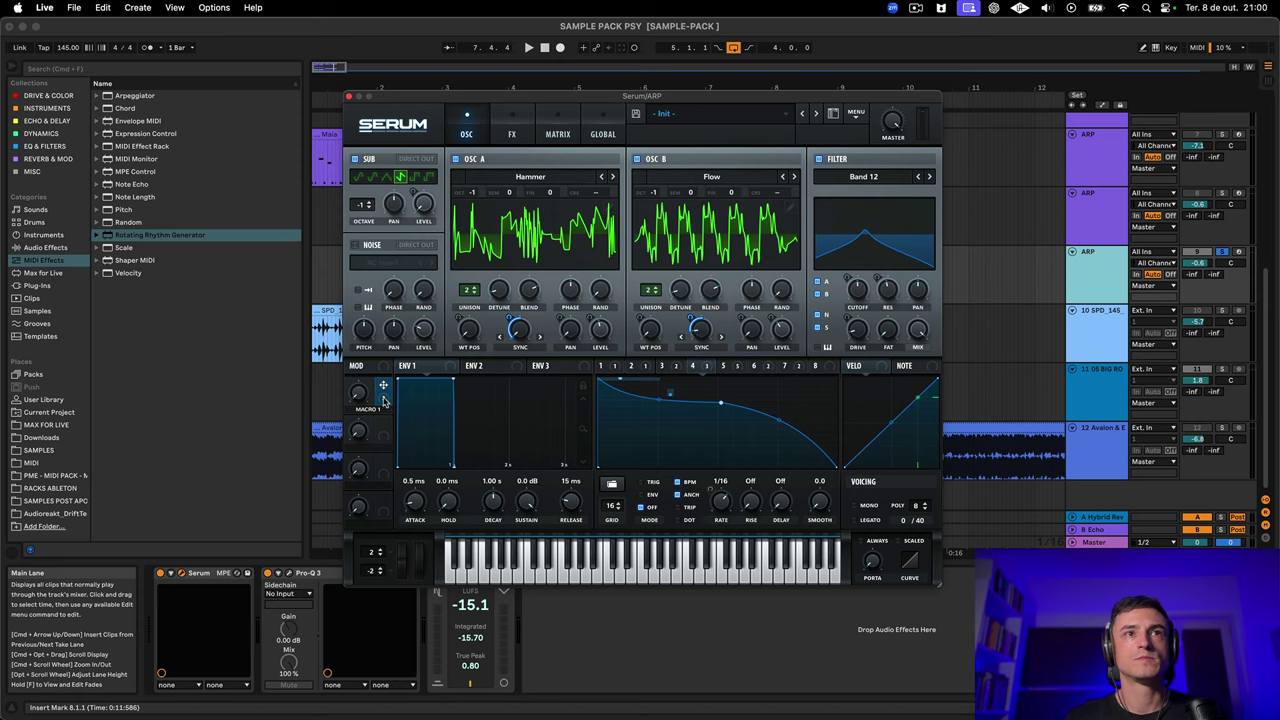
Assign Macro 1 to the wavetable positions of oscillators A and B and to the main filter cutoff
drag(384, 398, 468, 331)
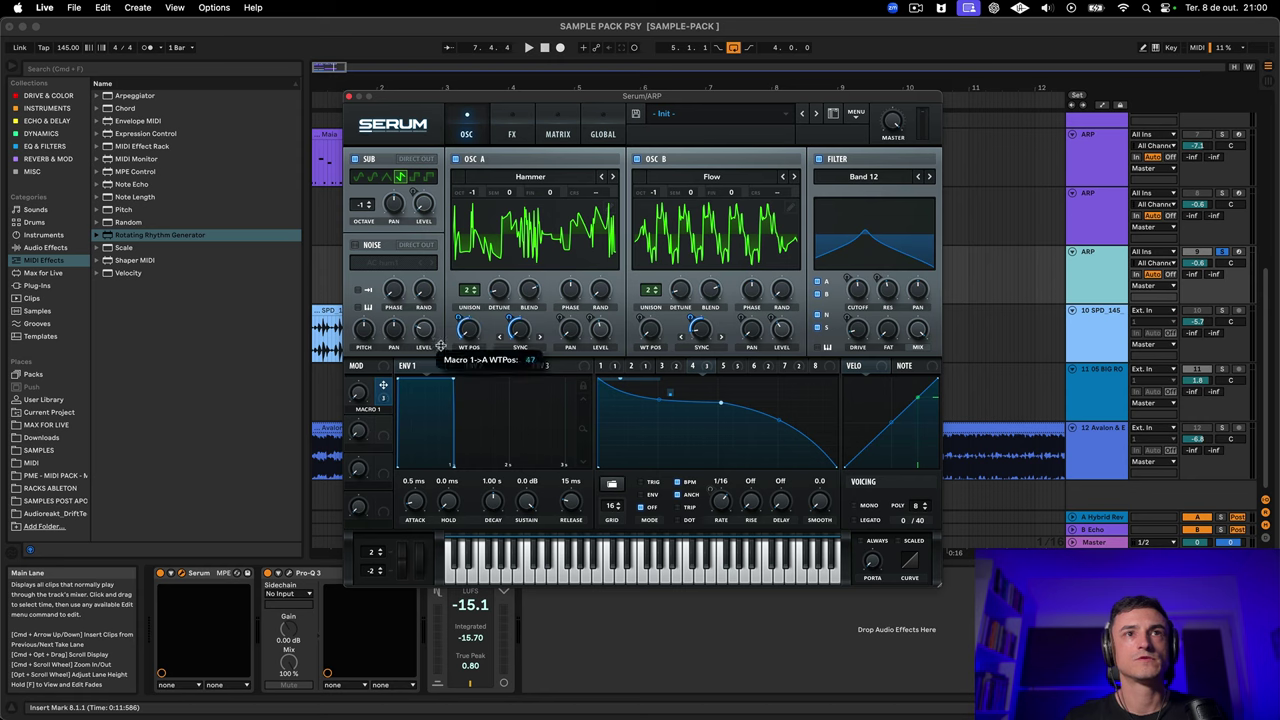
drag(383, 388, 645, 344)
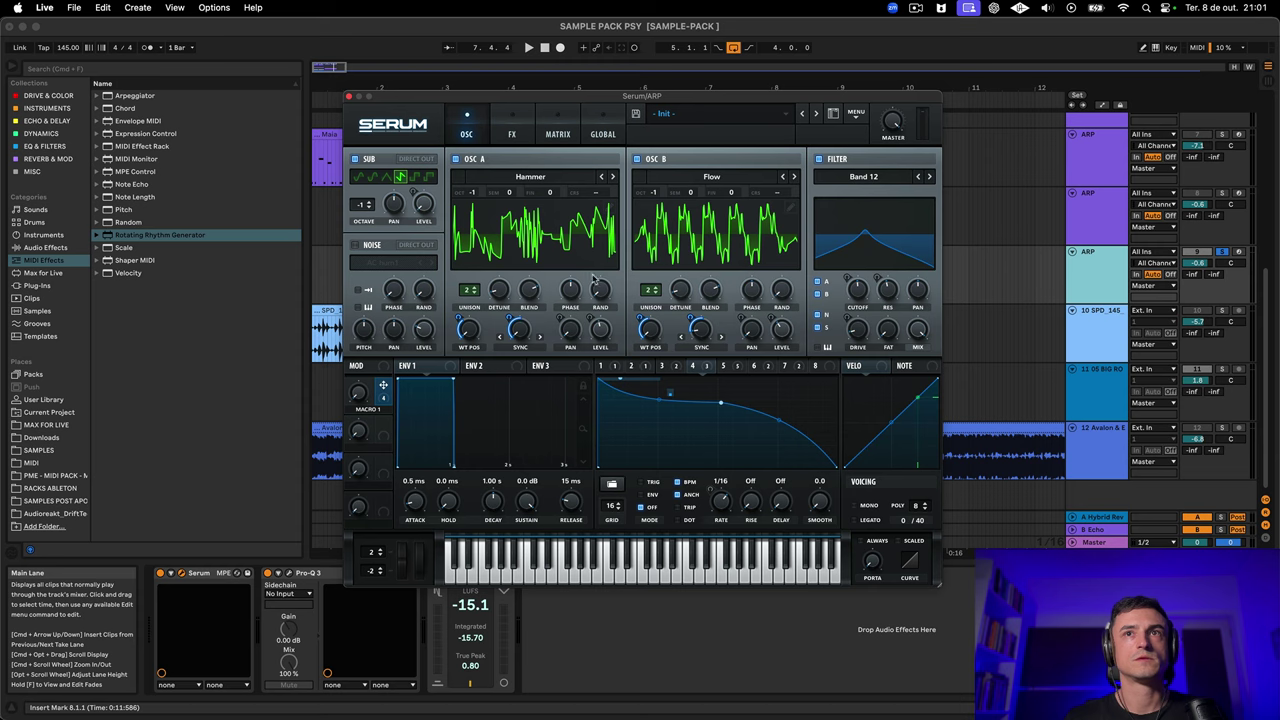
drag(382, 396, 836, 290)
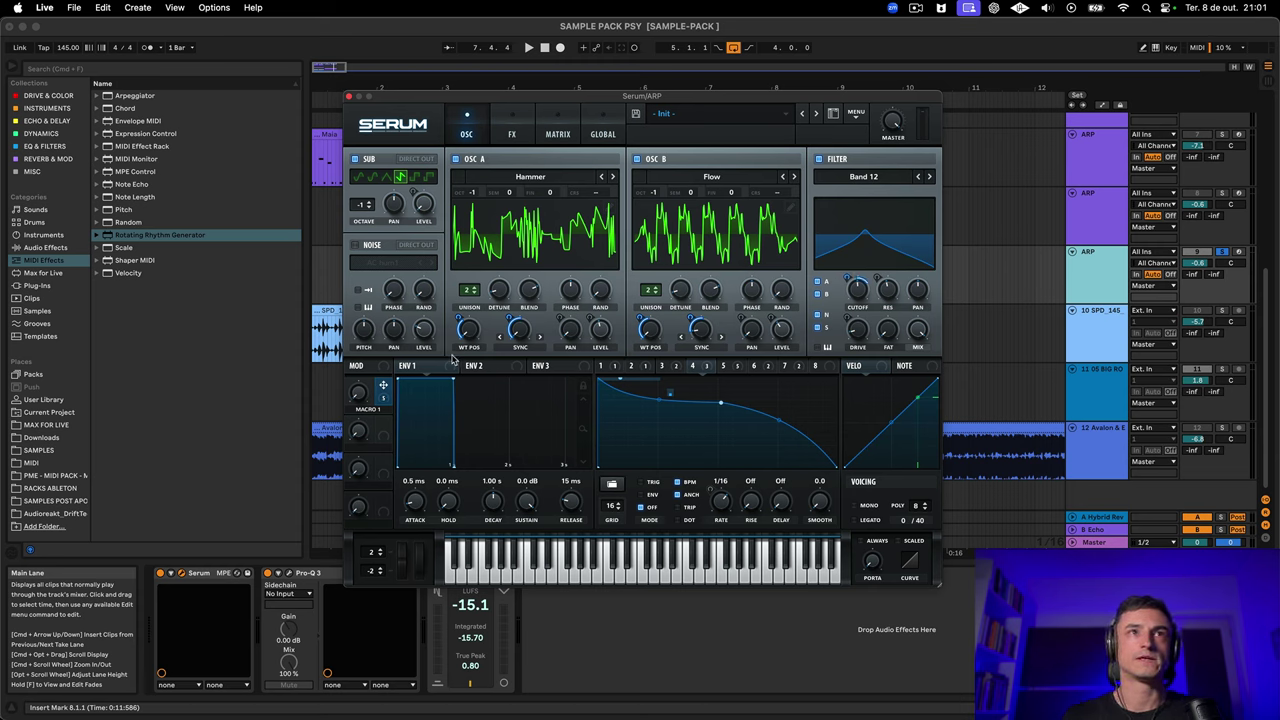
Play the loop and sweep Macro 1 up and down to audition its modulation range
key(space)
mouse_move(366, 378)
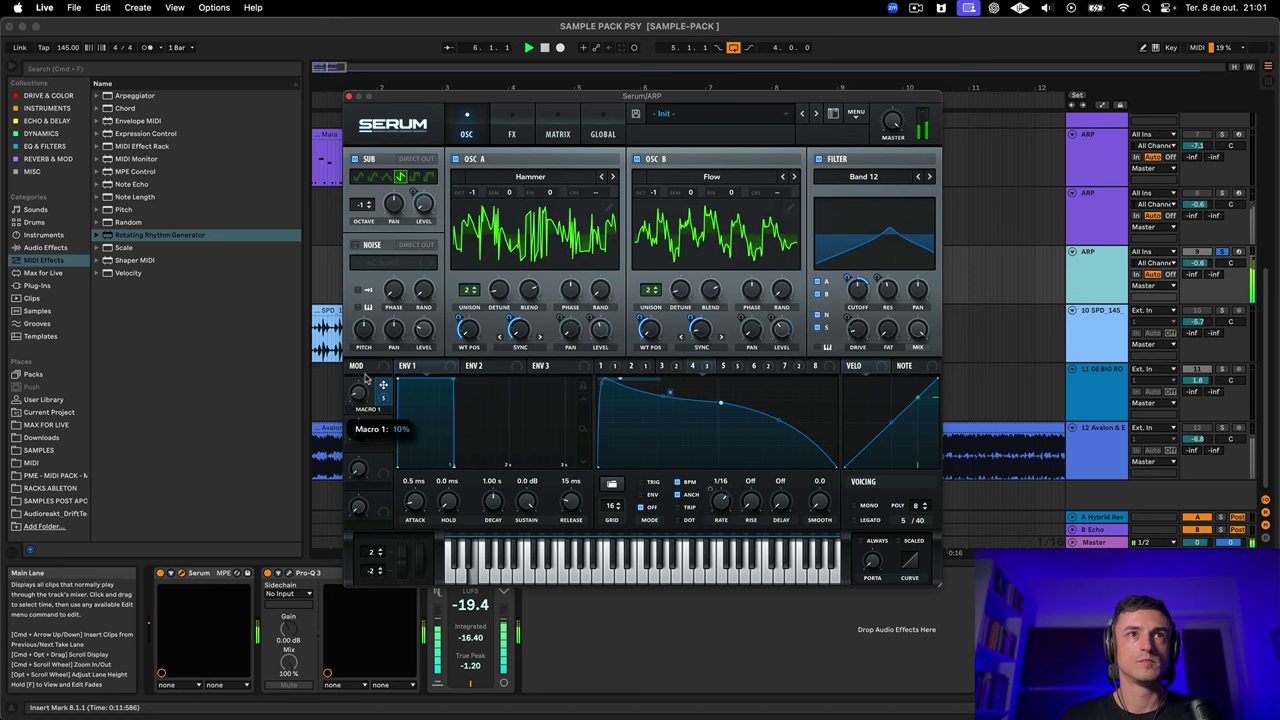
drag(366, 378, 386, 253)
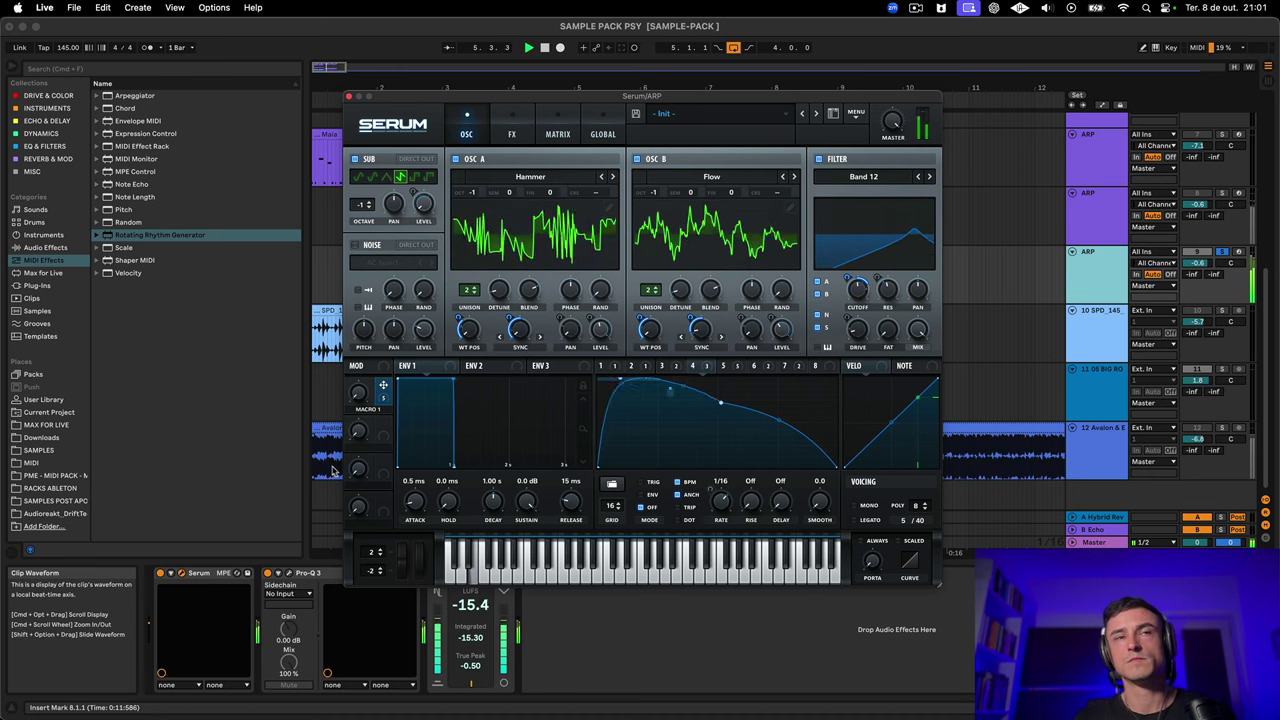
drag(373, 398, 404, 246)
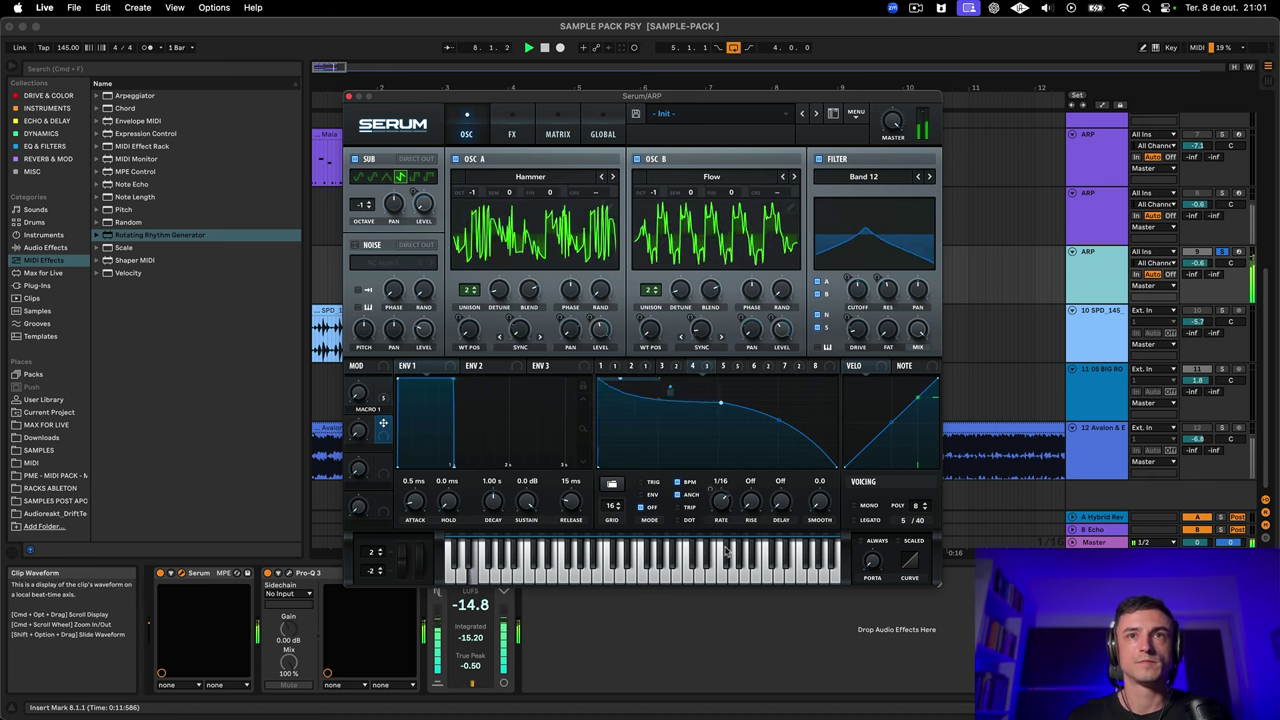
Try controlling the LFO 4 rate with Macro 2 while the loop plays, and remove all of the macro's destinations
drag(383, 427, 723, 498)
key(space)
mouse_move(710, 493)
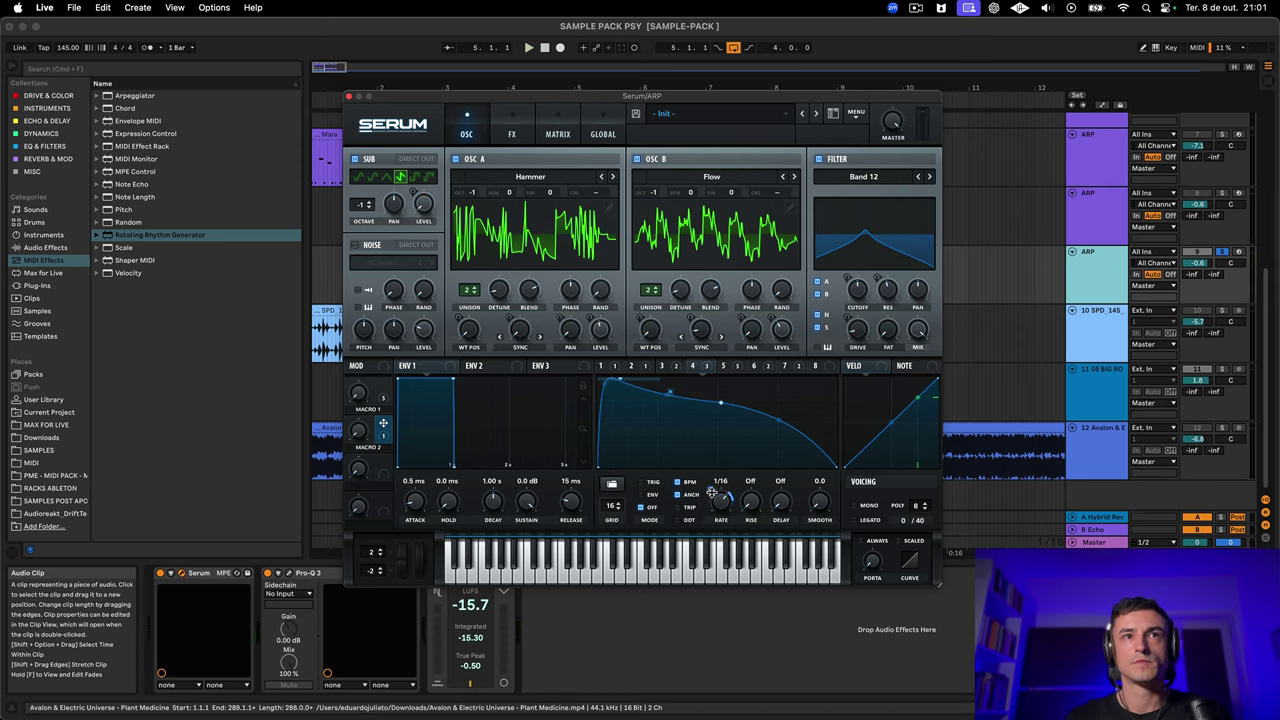
key(space)
drag(358, 432, 368, 270)
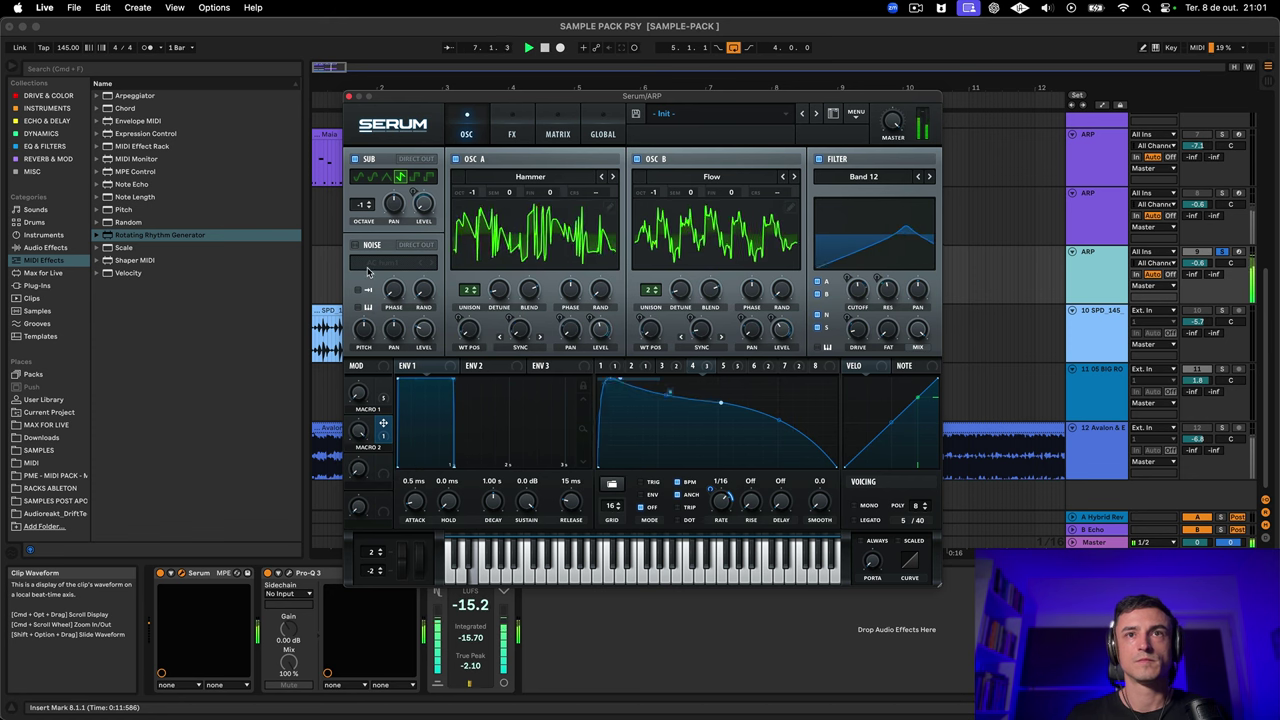
mouse_move(712, 490)
mouse_down()
mouse_move(710, 472)
mouse_move(709, 545)
mouse_move(717, 498)
mouse_up()
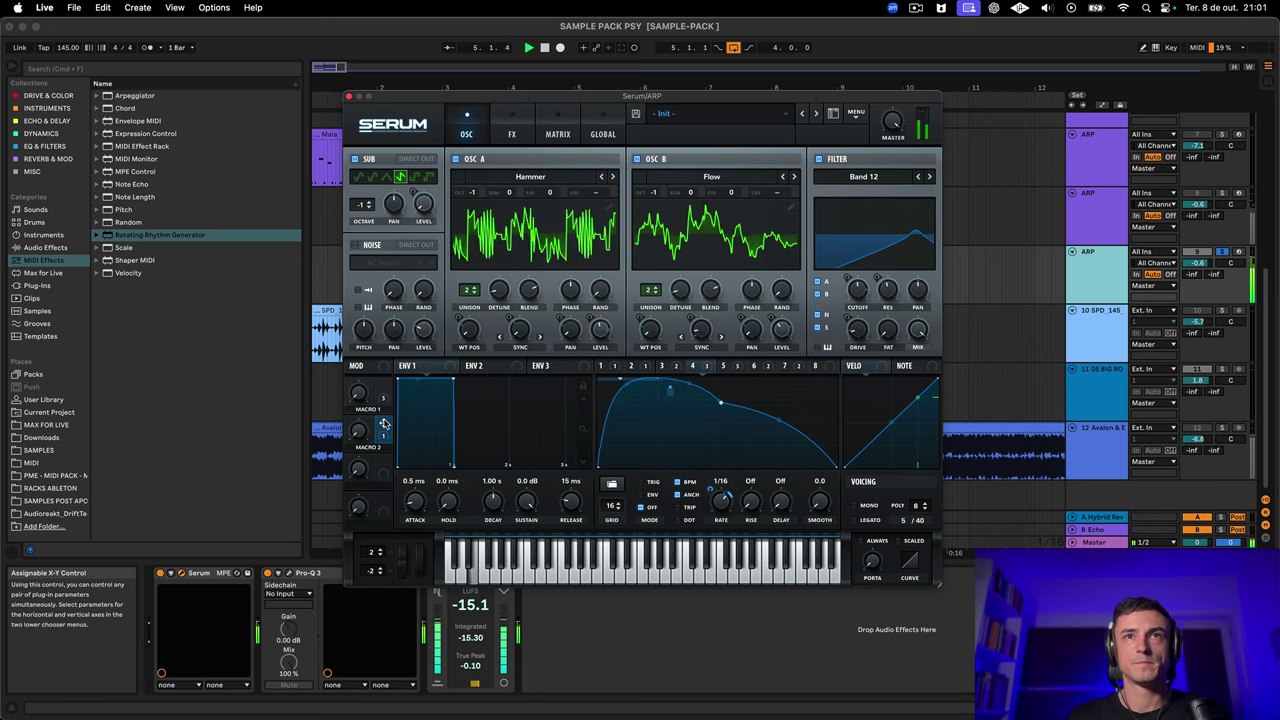
right_click(384, 423)
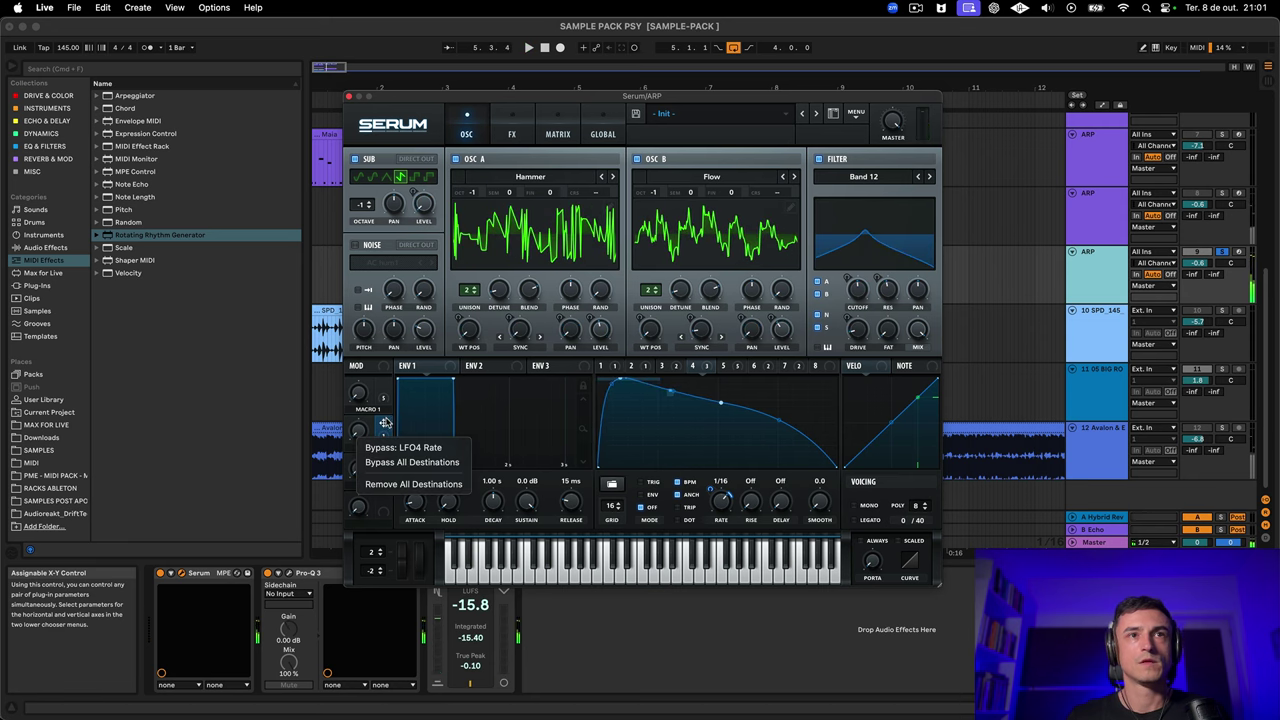
click(413, 484)
Assign Macro 2 to the main filter cutoff, the FX filter's cutoff (39), resonance and drive, and the reverb mix (29)
drag(384, 423, 845, 286)
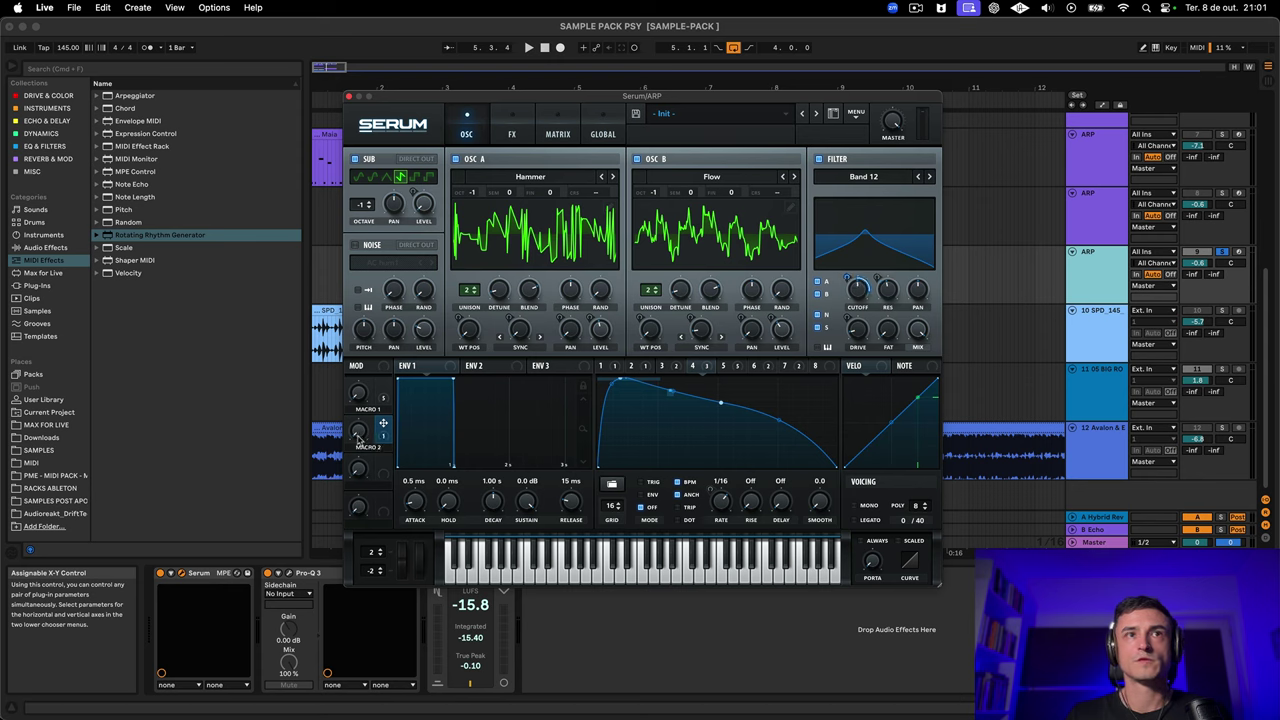
drag(383, 424, 863, 290)
click(511, 128)
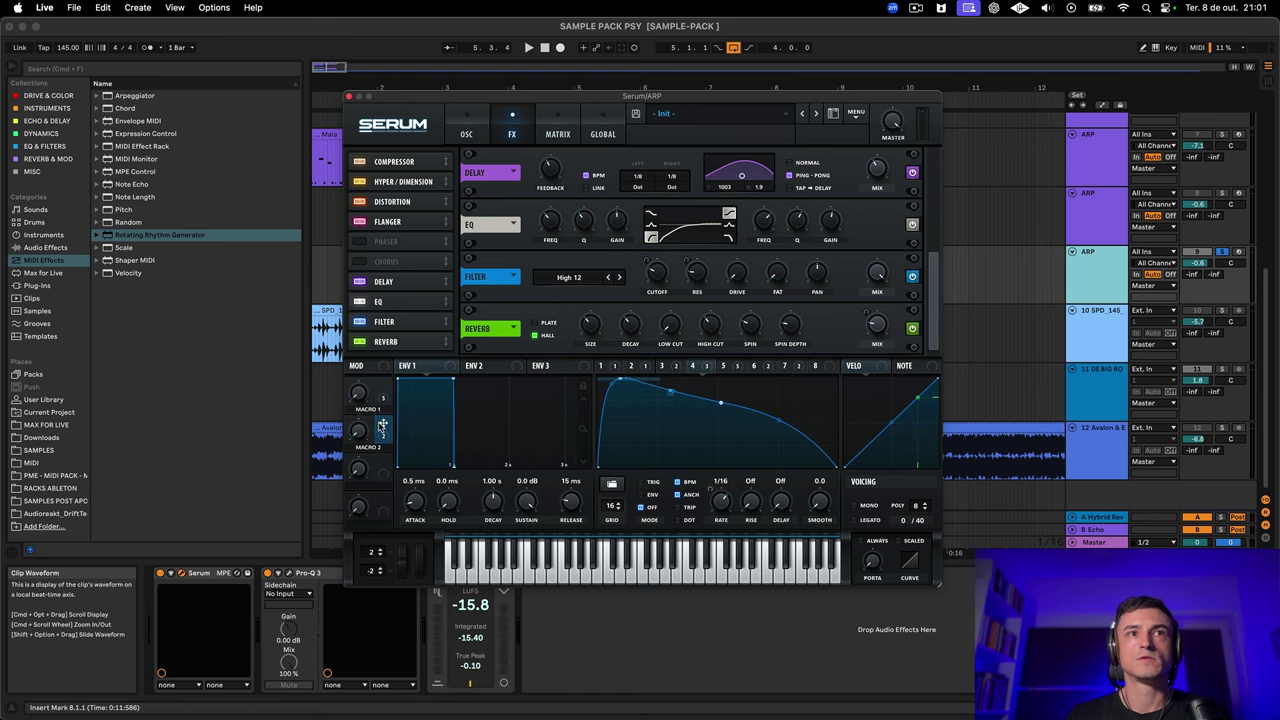
drag(383, 424, 656, 272)
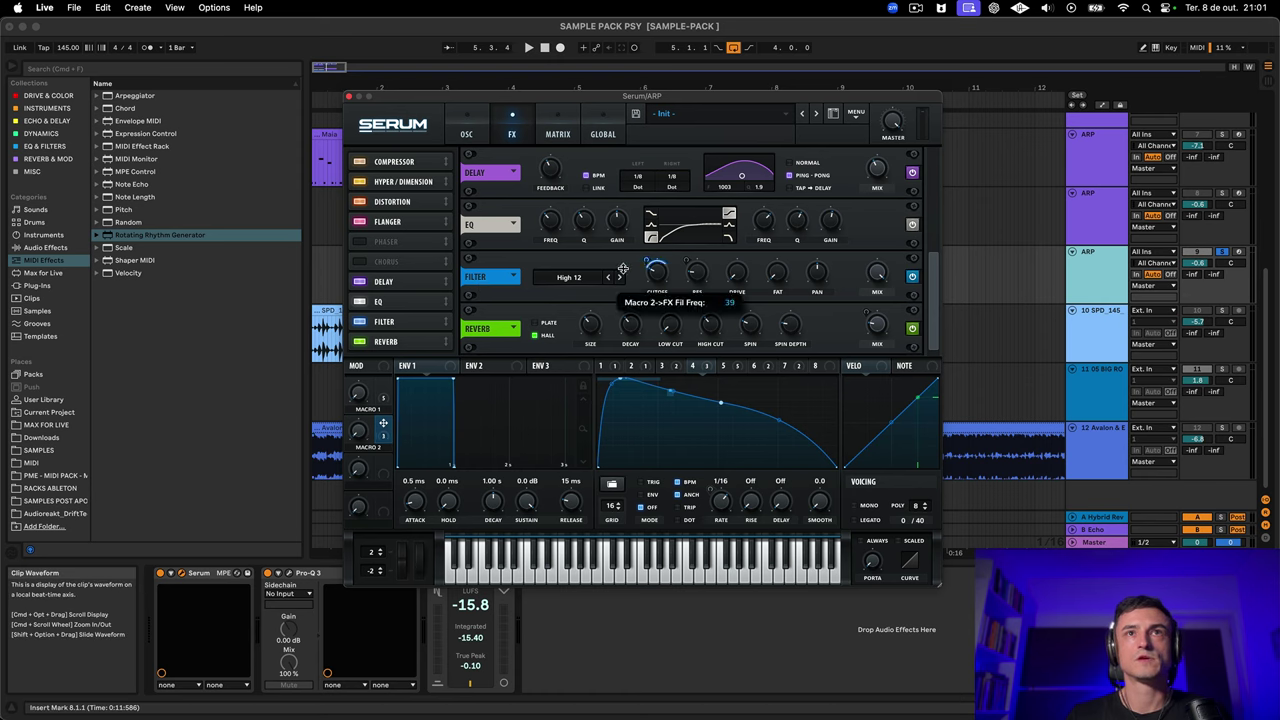
drag(383, 424, 697, 272)
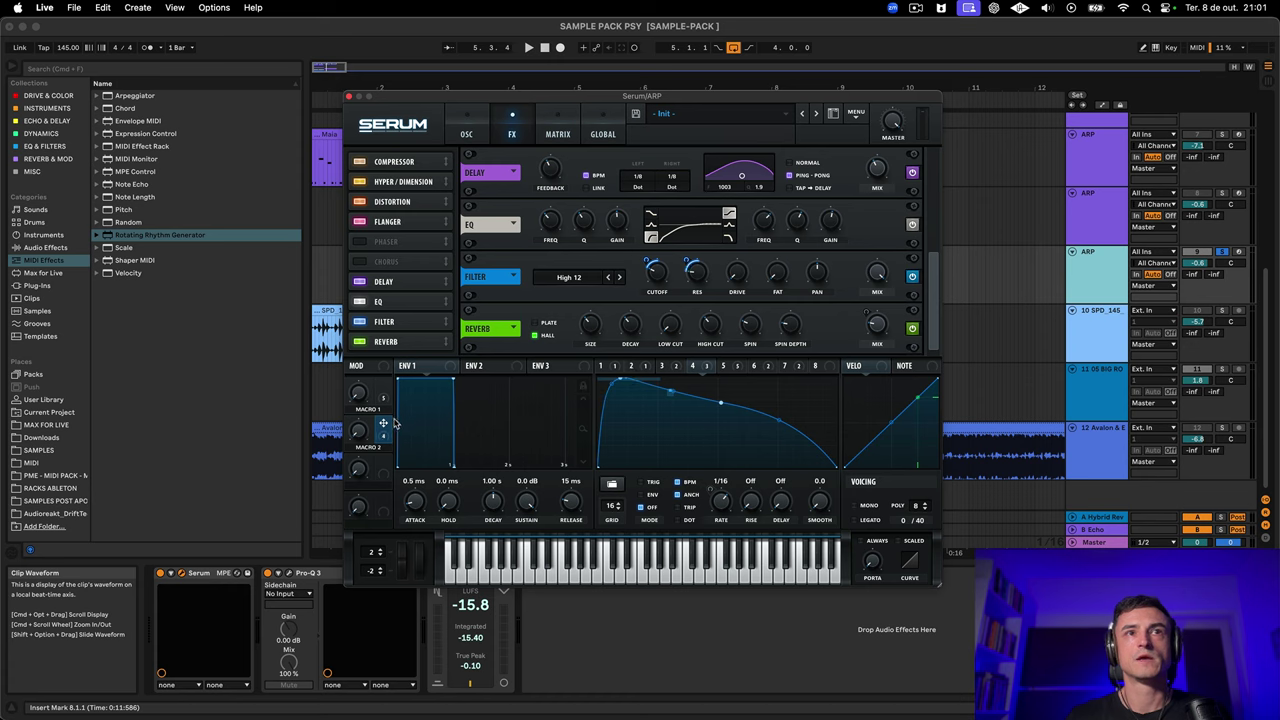
drag(384, 426, 732, 266)
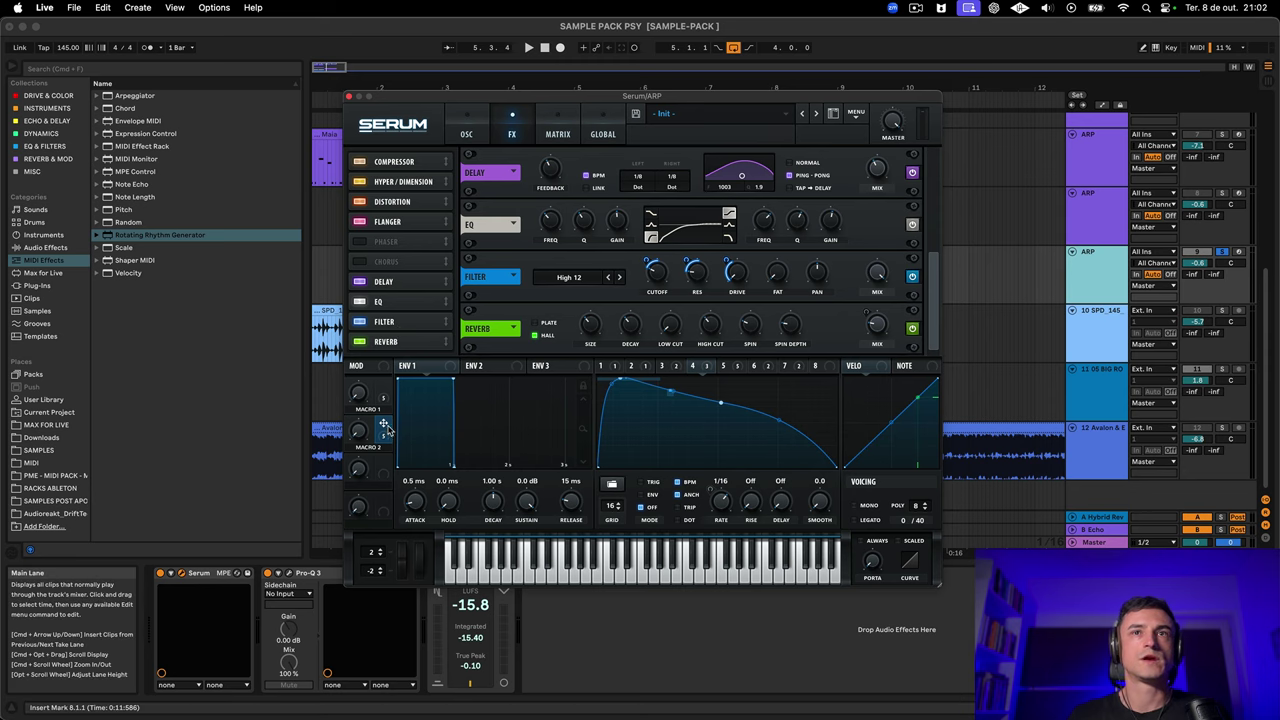
drag(383, 427, 876, 323)
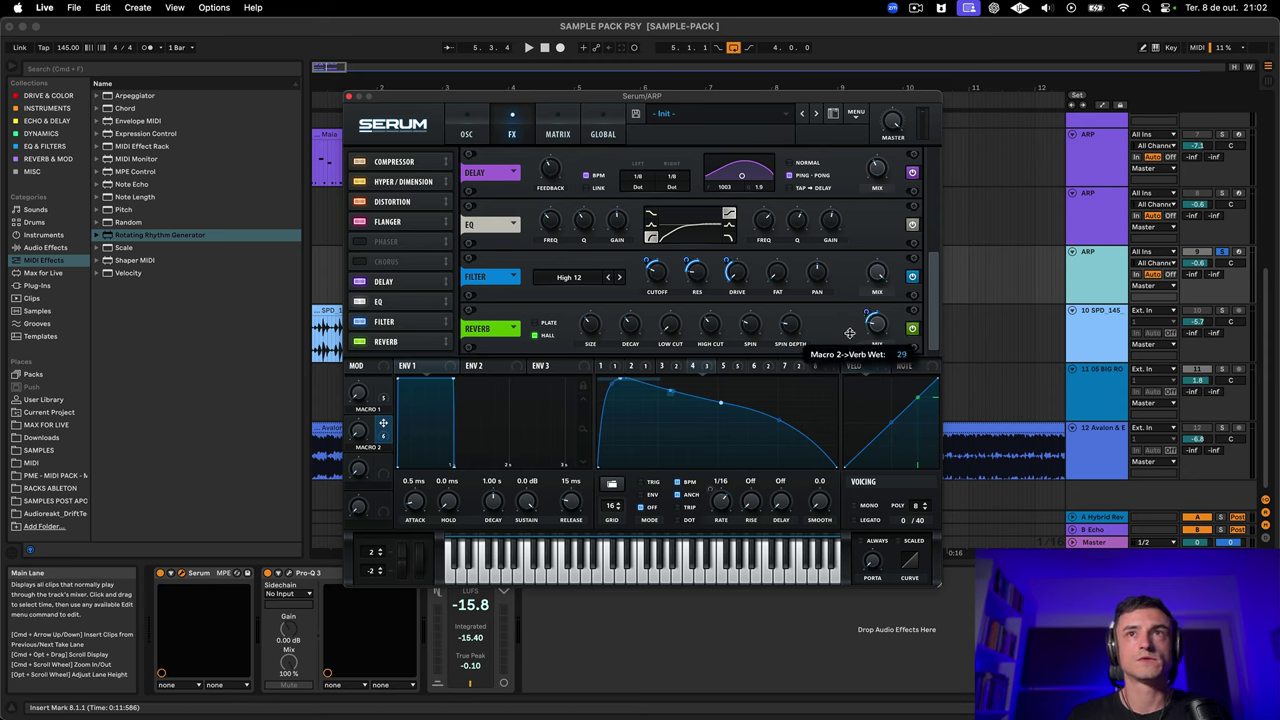
Play the loop and sweep Macros 1 and 2 to audition how they shape the arp together
key(space)
drag(358, 430, 380, 240)
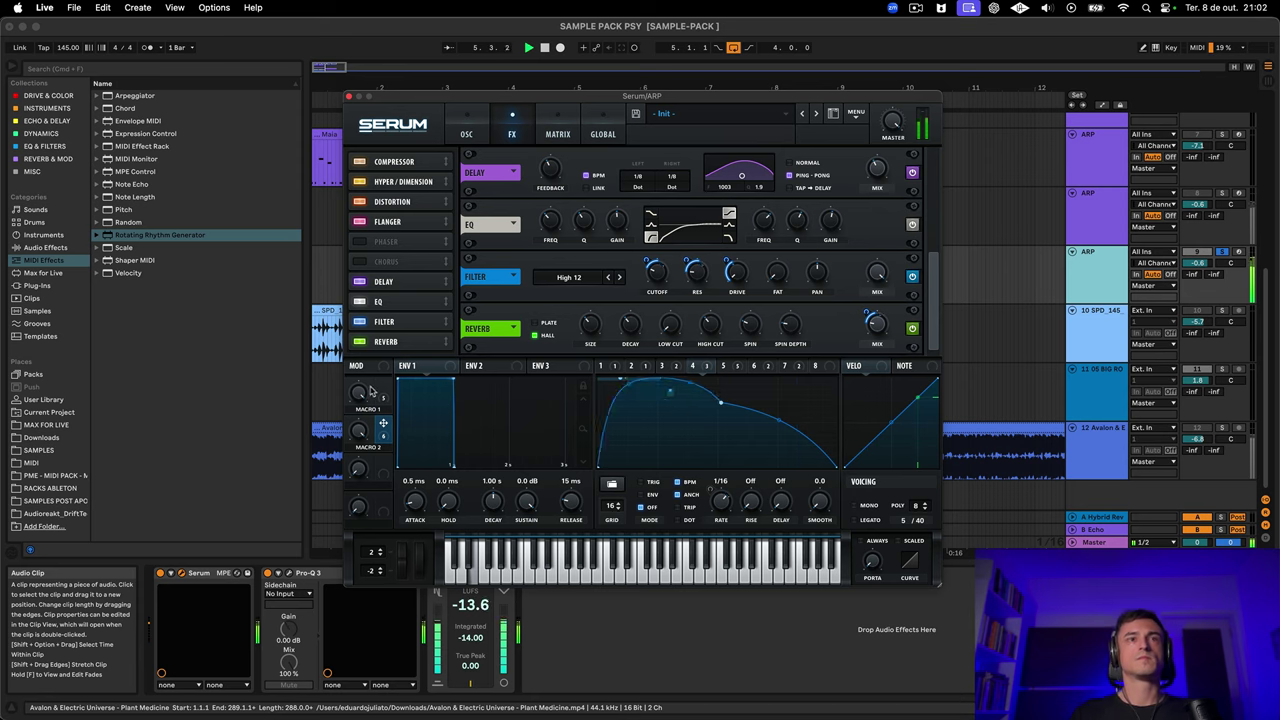
click(1072, 366)
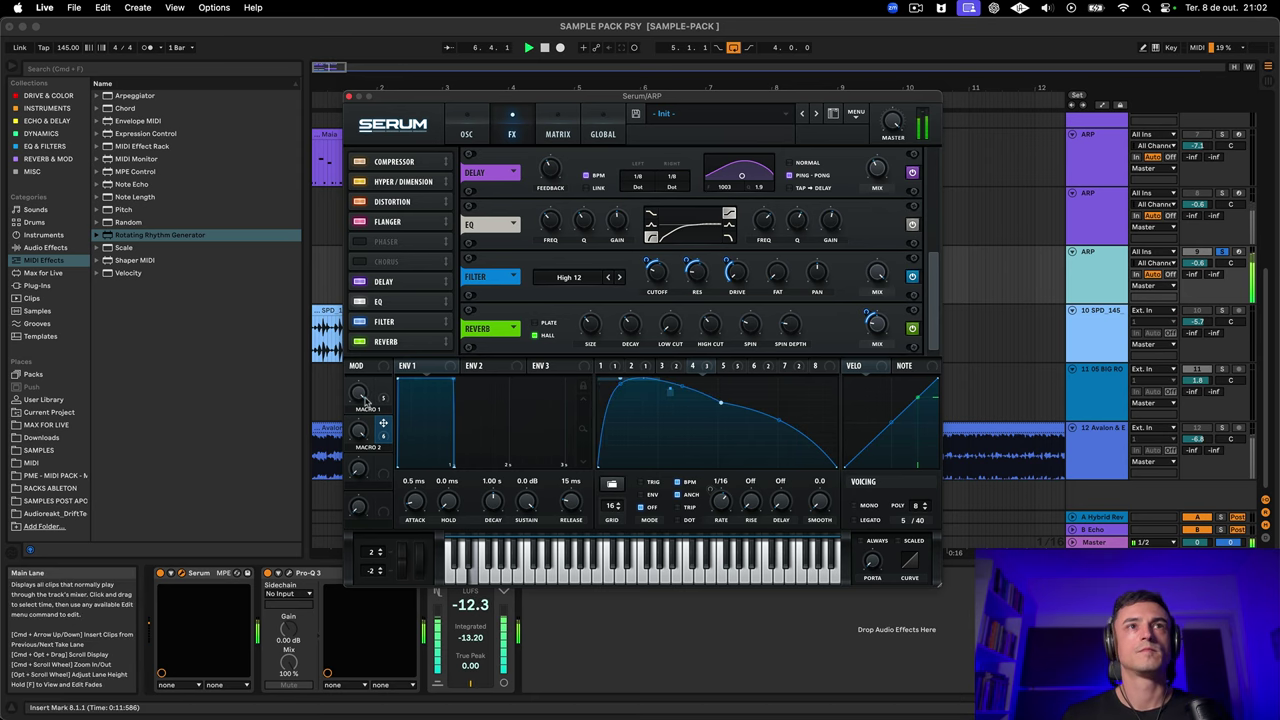
drag(364, 408, 358, 483)
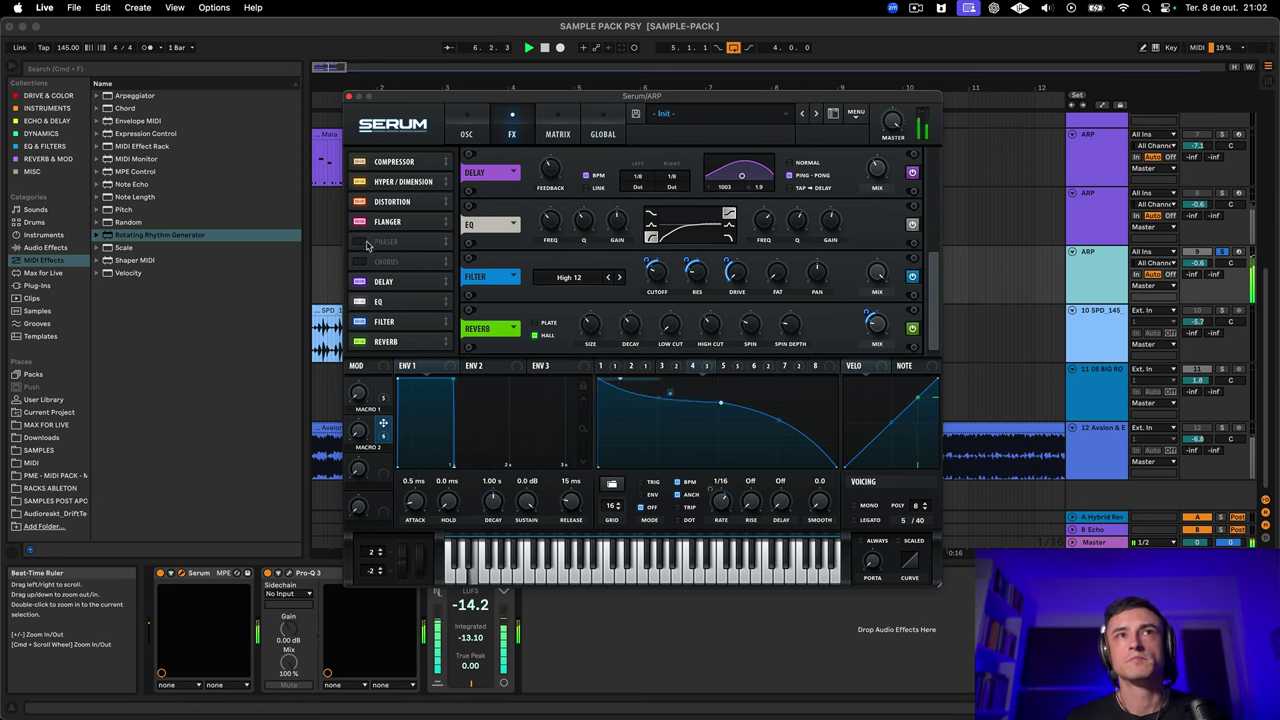
Enable the Phaser effect, set its mix to 0% and assign Macro 3 to the phaser mix
click(364, 242)
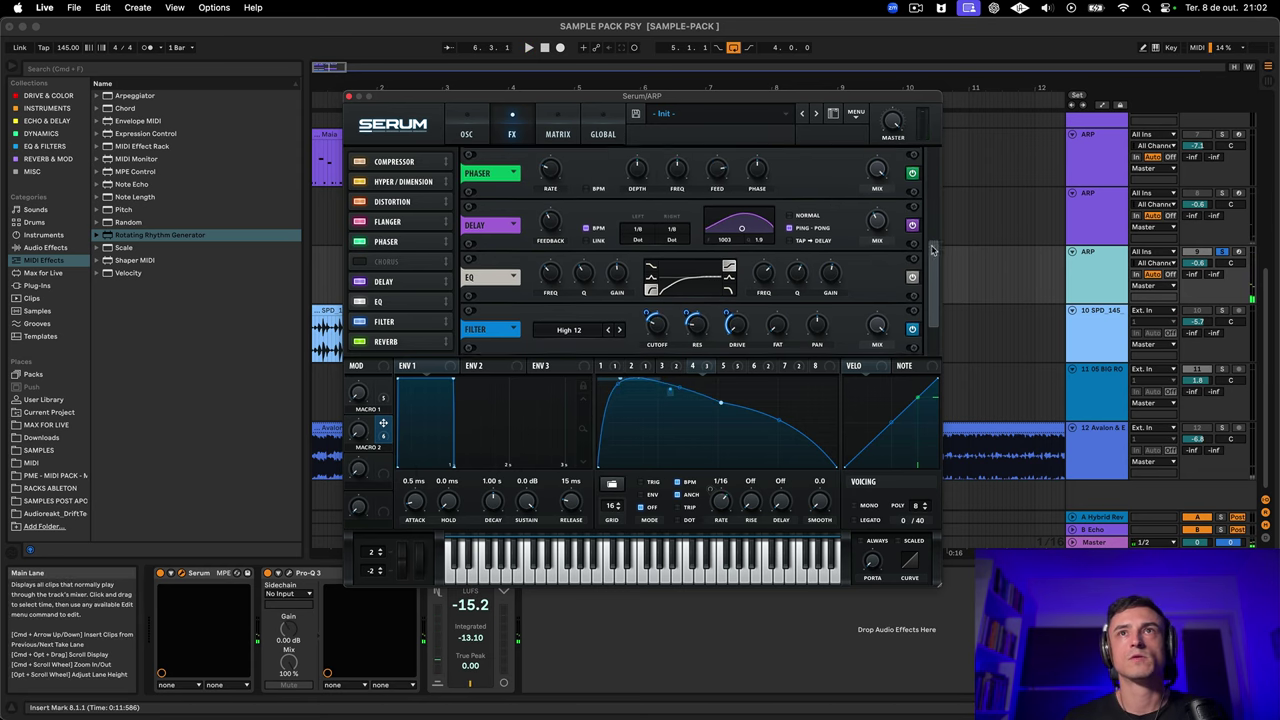
drag(932, 249, 937, 188)
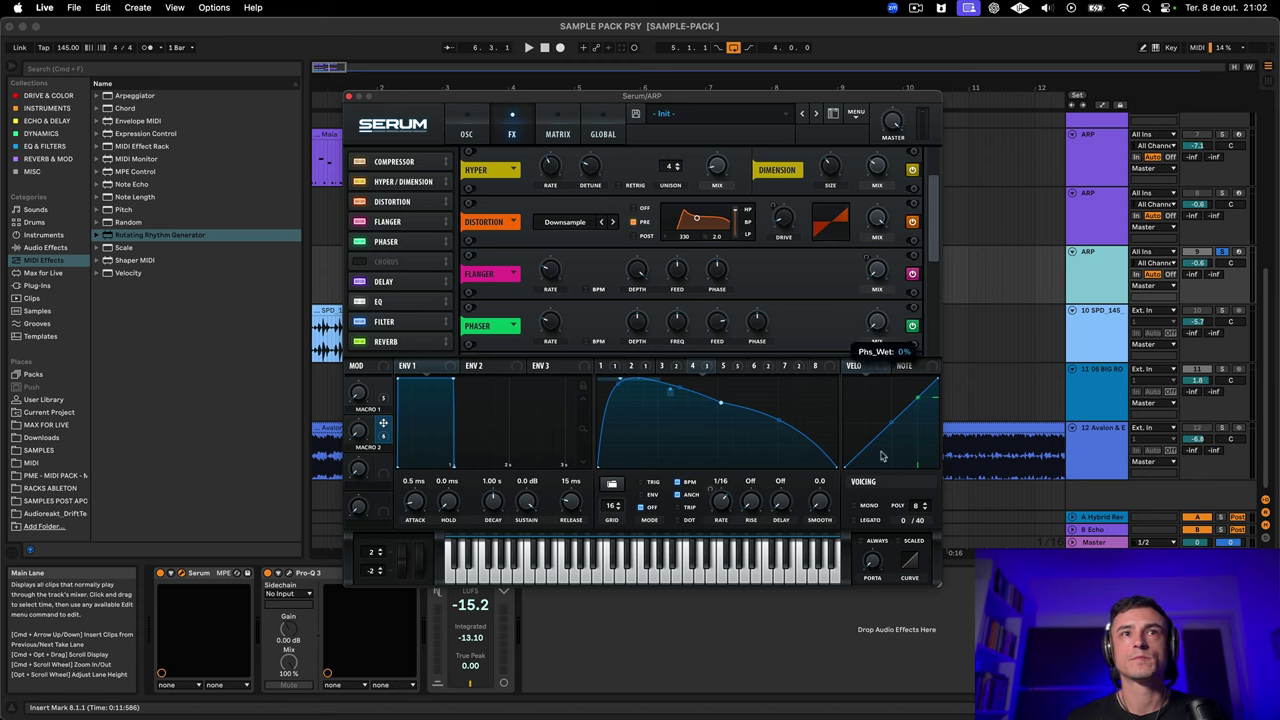
drag(383, 461, 871, 314)
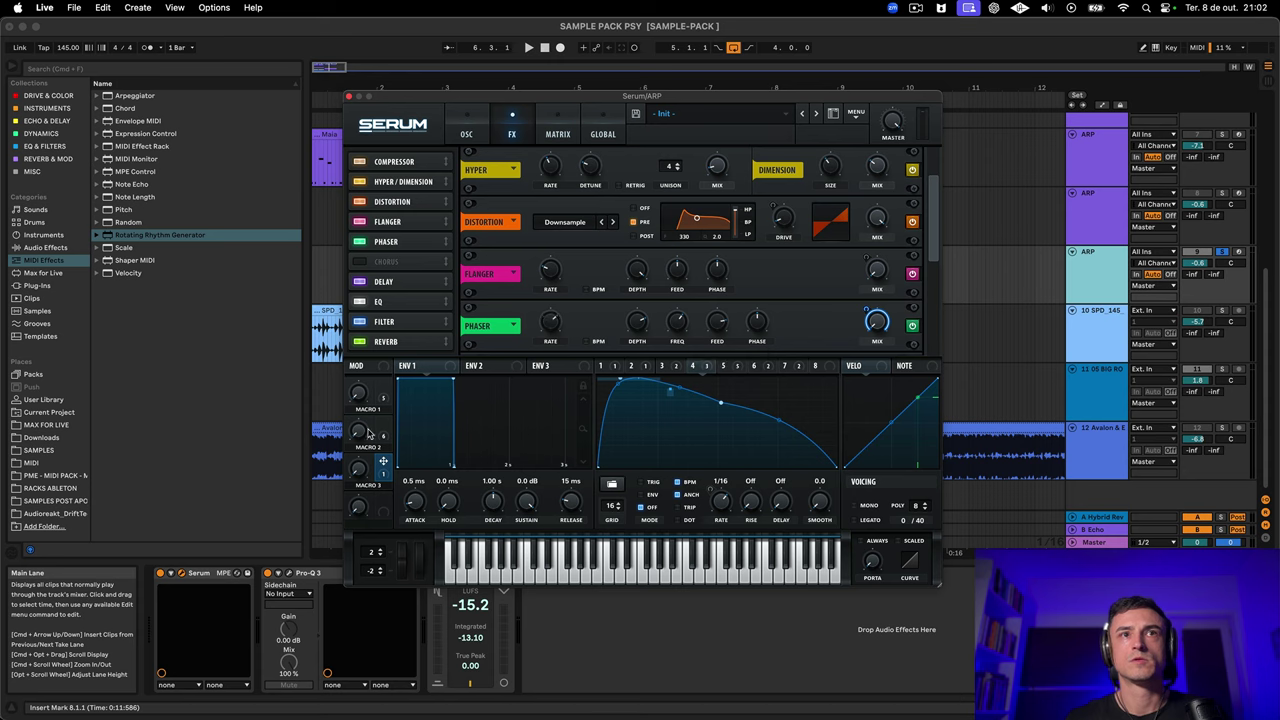
Play the loop, sweep Macro 3 and try to assign it to the flanger mix as well
key(space)
drag(362, 470, 404, 362)
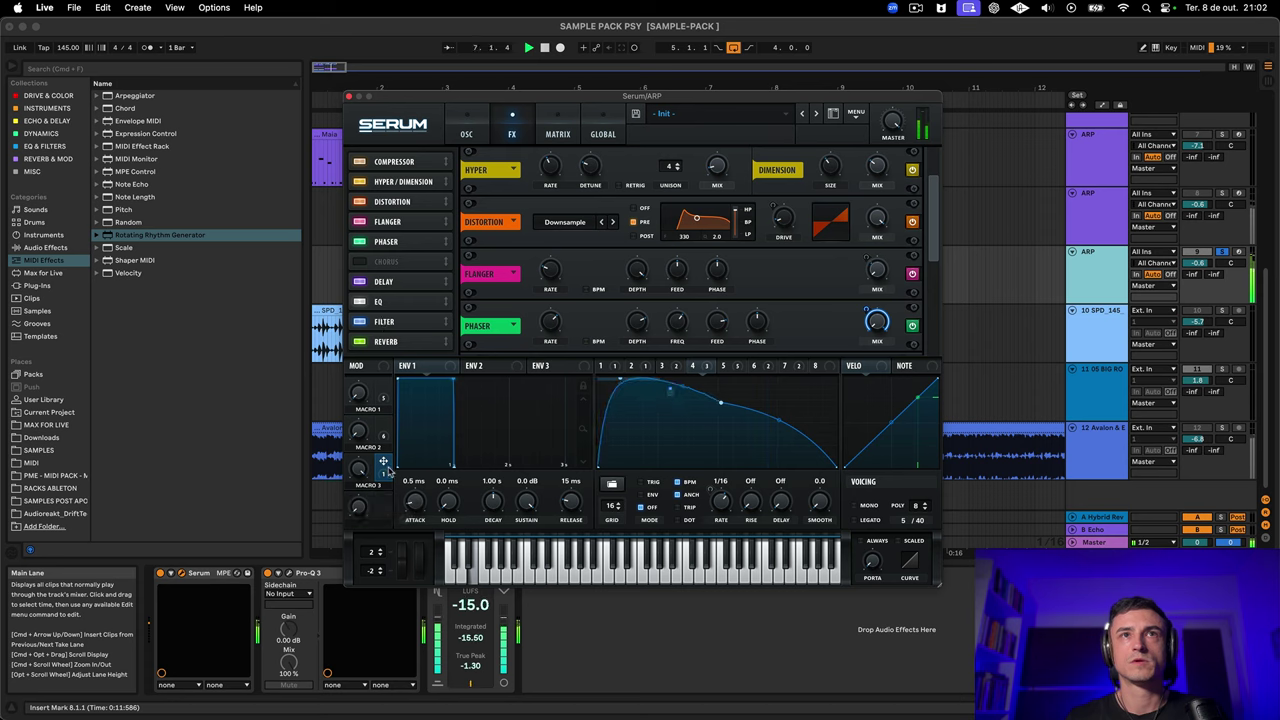
drag(384, 462, 878, 272)
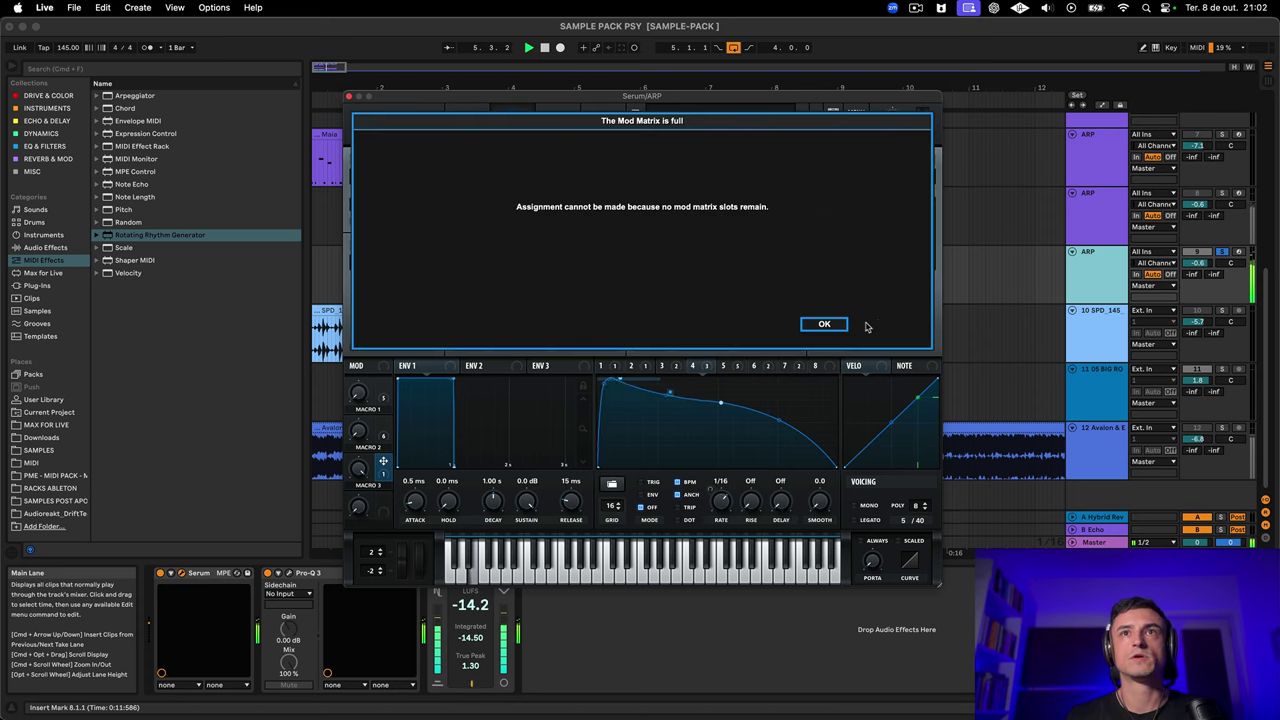
click(833, 321)
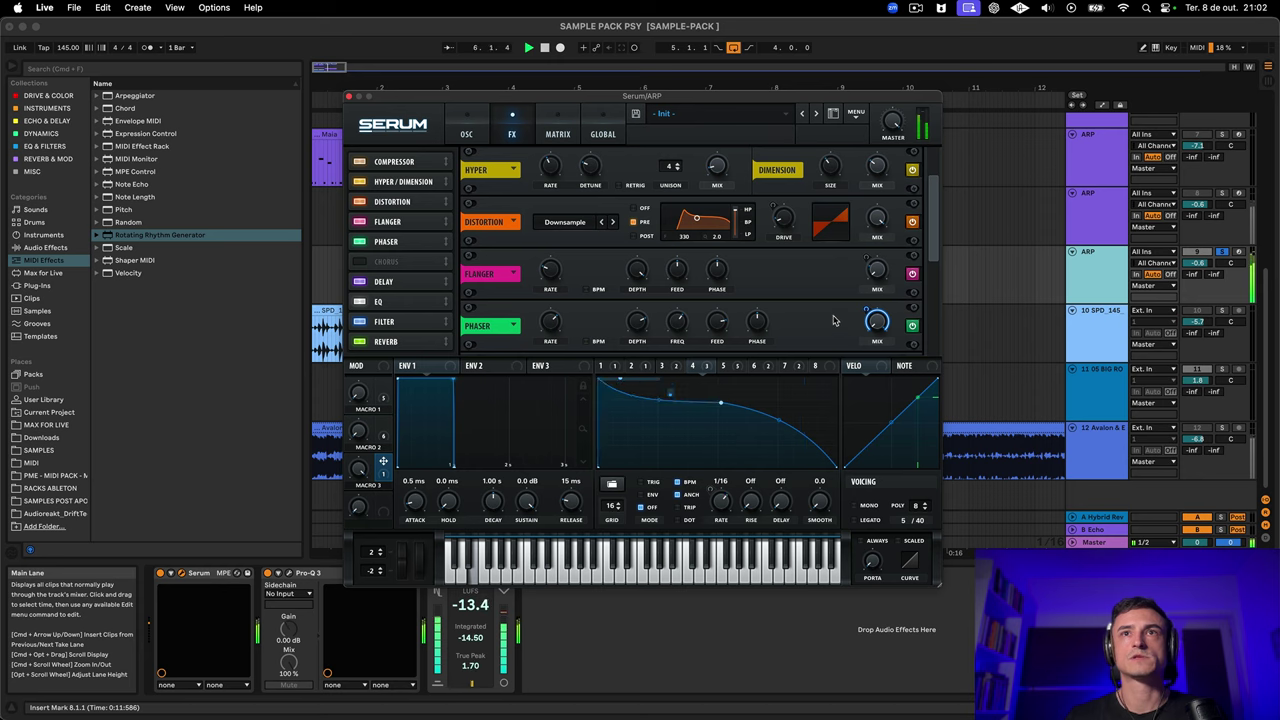
Remove all of Macro 3's destinations and assign Macro 1 to the distortion drive with a reduced modulation amount
right_click(382, 463)
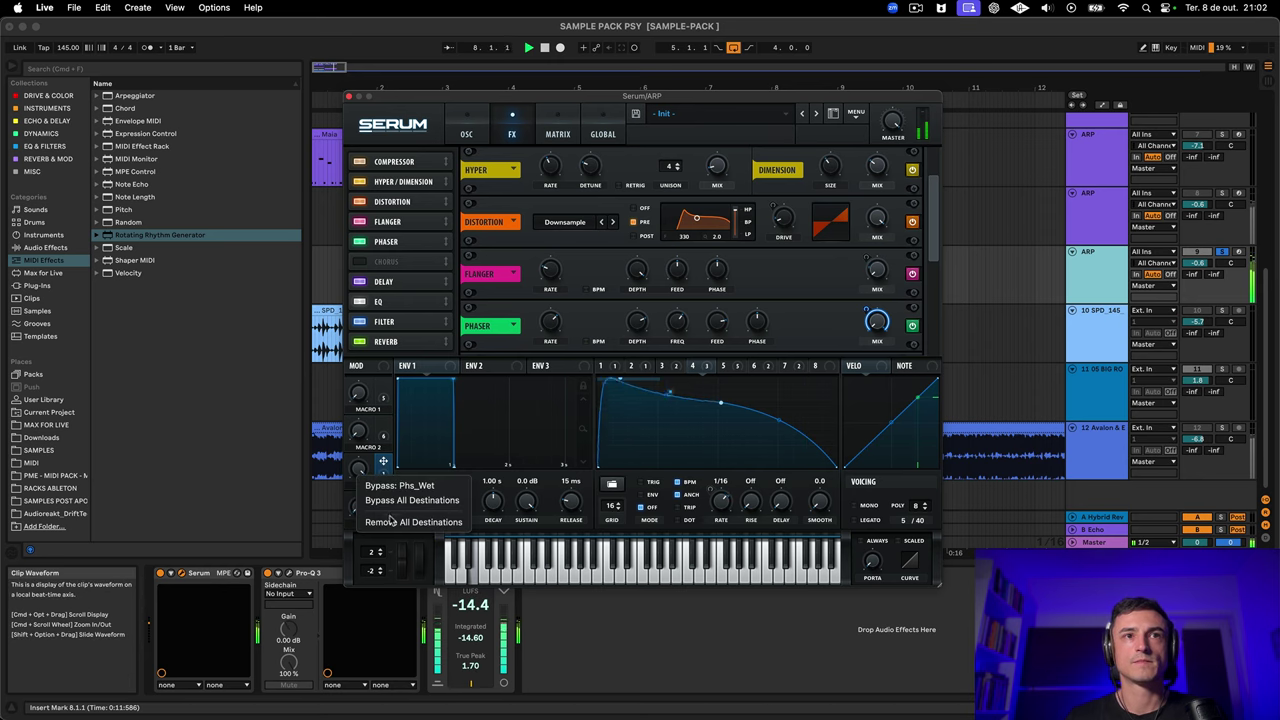
click(395, 522)
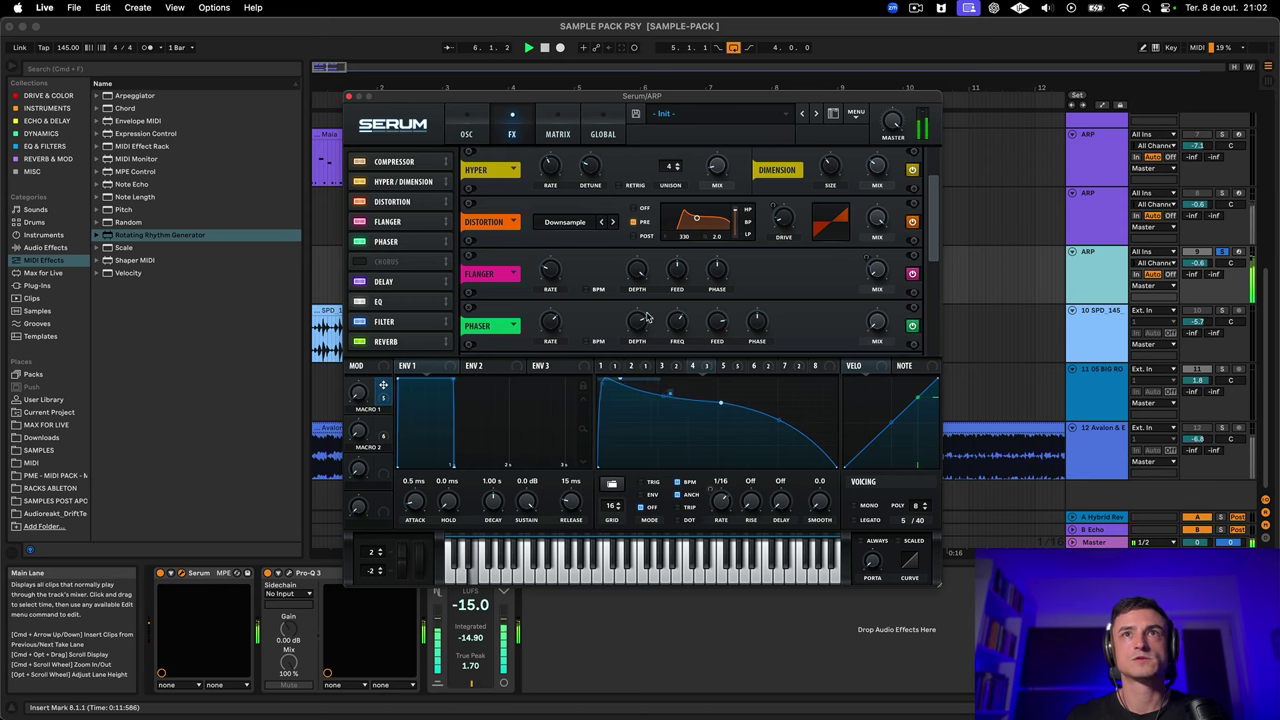
drag(384, 387, 754, 226)
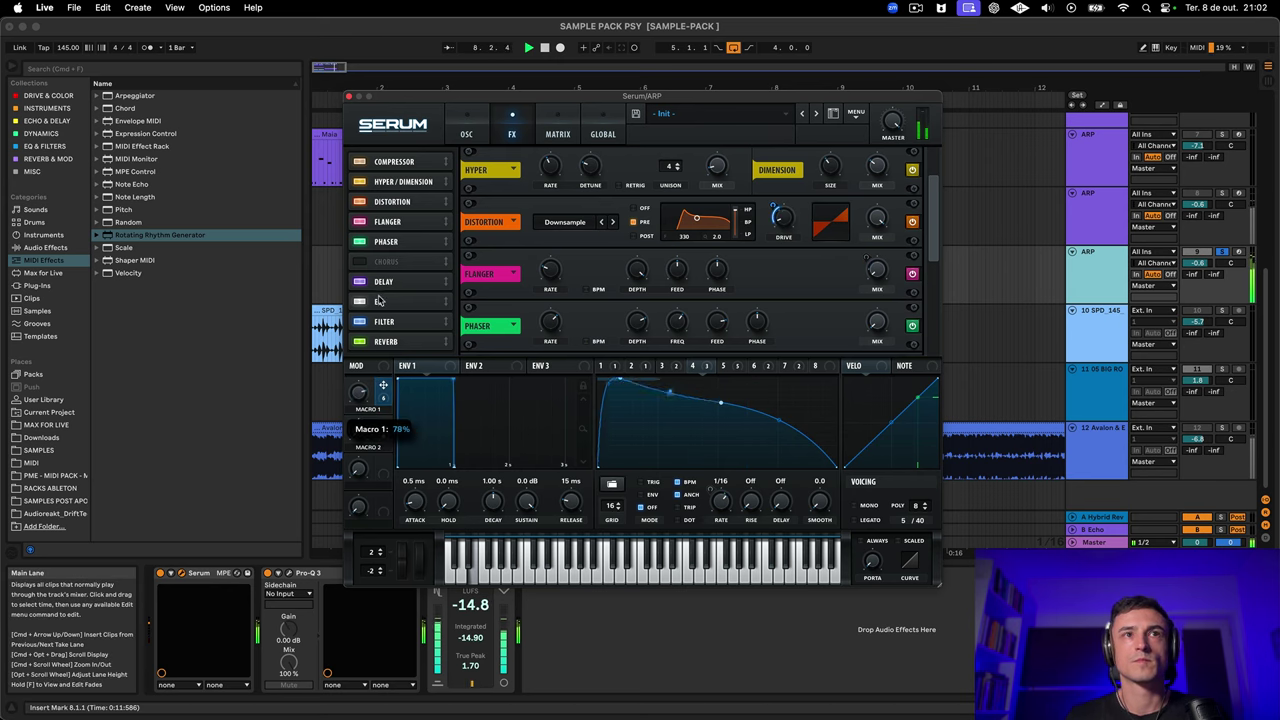
drag(778, 208, 754, 206)
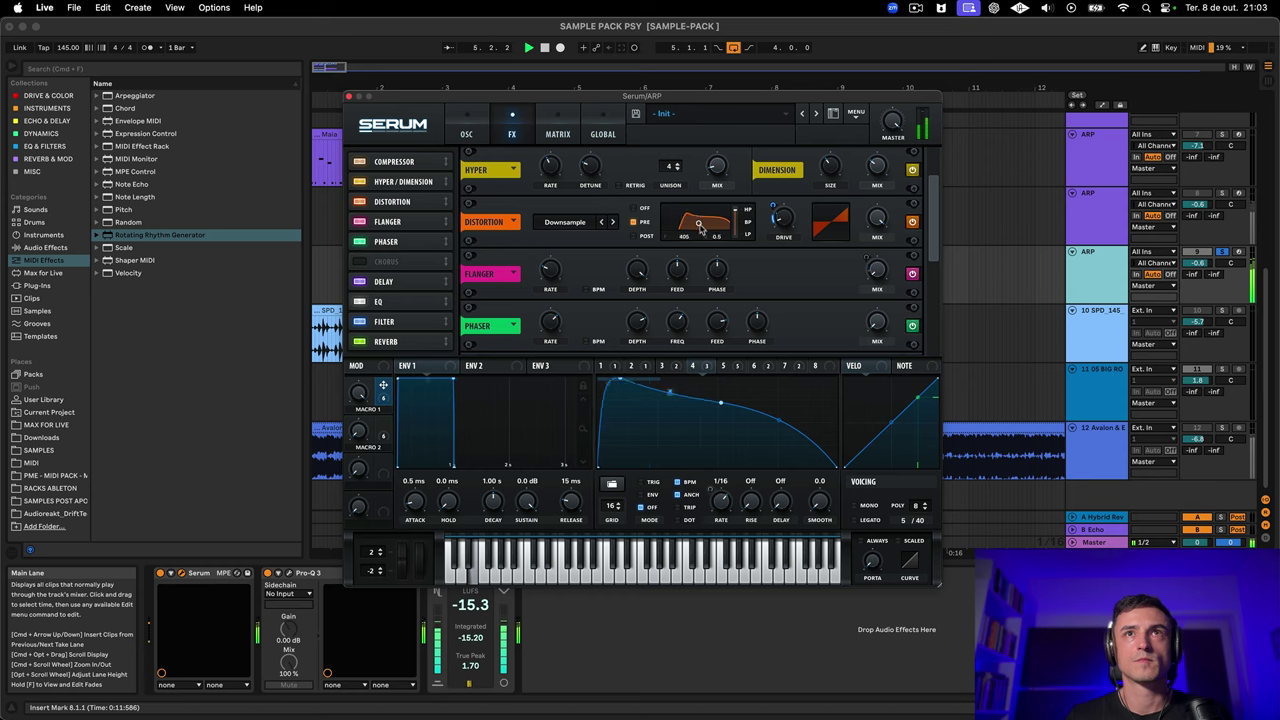
Set the distortion's pre-filter to about 676 with a Q of 0.4 and change the distortion type to Asym
drag(700, 228, 704, 228)
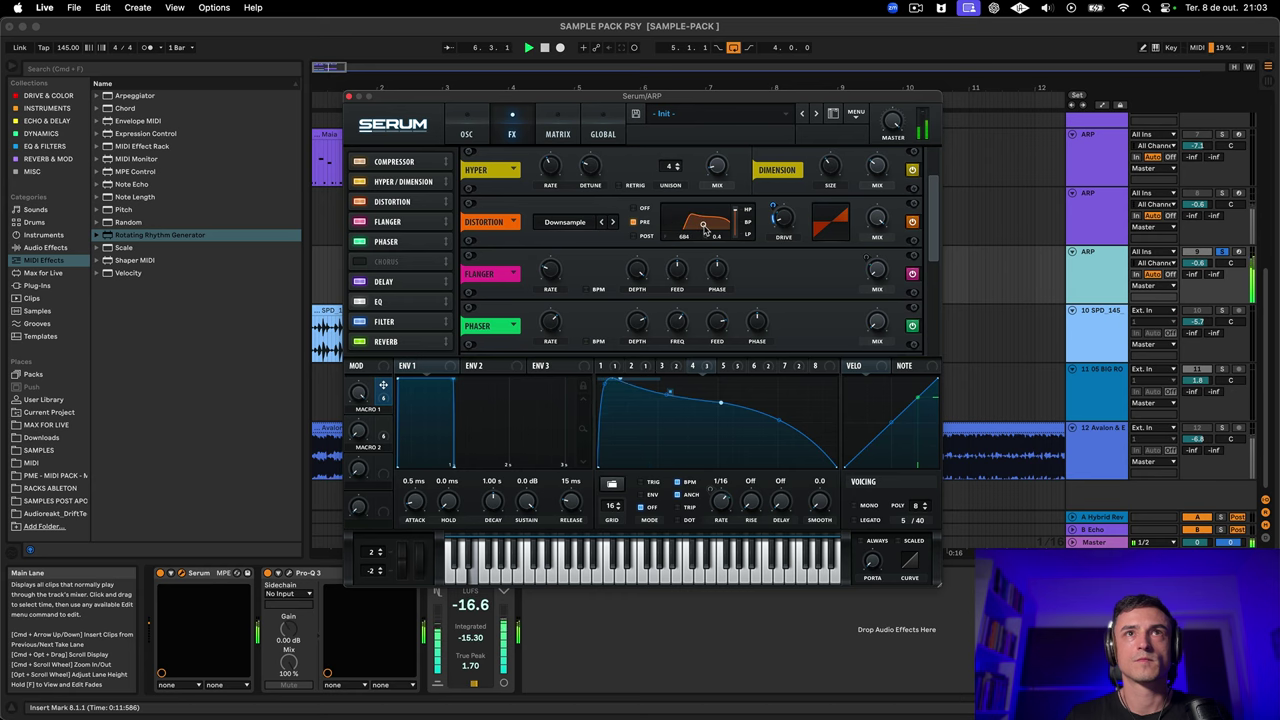
click(614, 222)
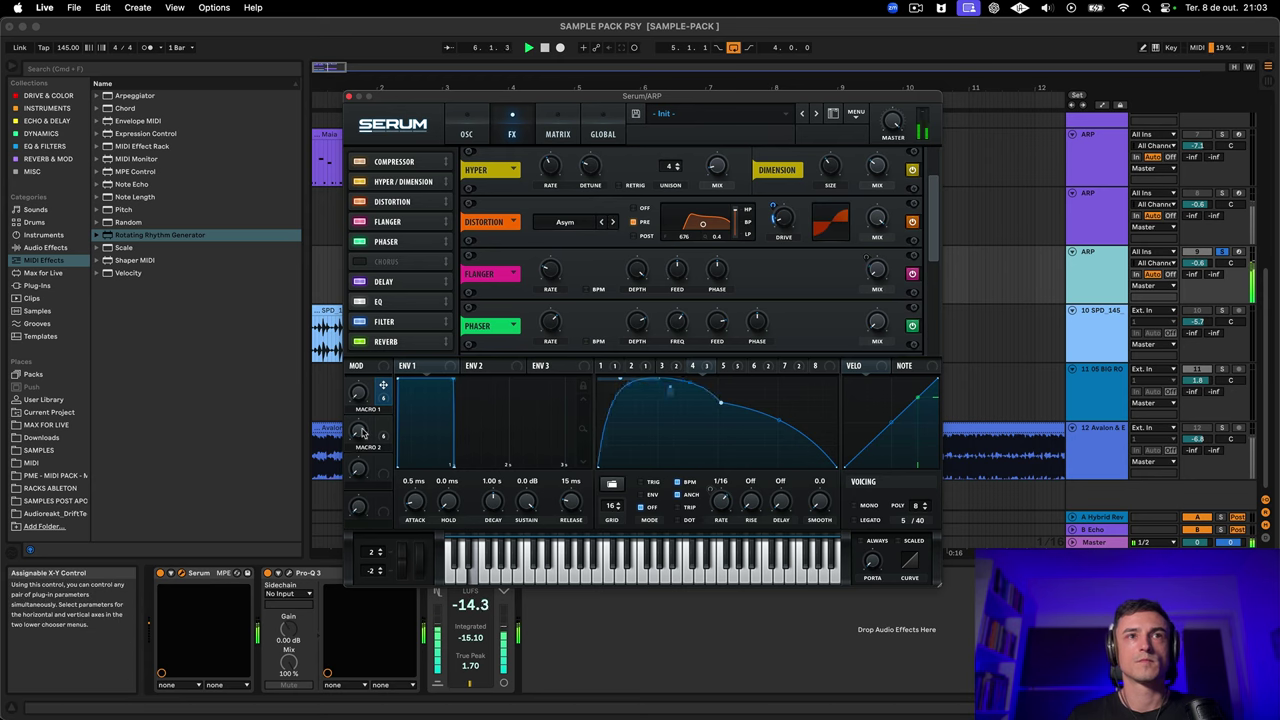
Unsolo the ARP track, mute track 11, sweep Macro 1 to audition the arp in the mix, and return to the oscillator view
click(1196, 370)
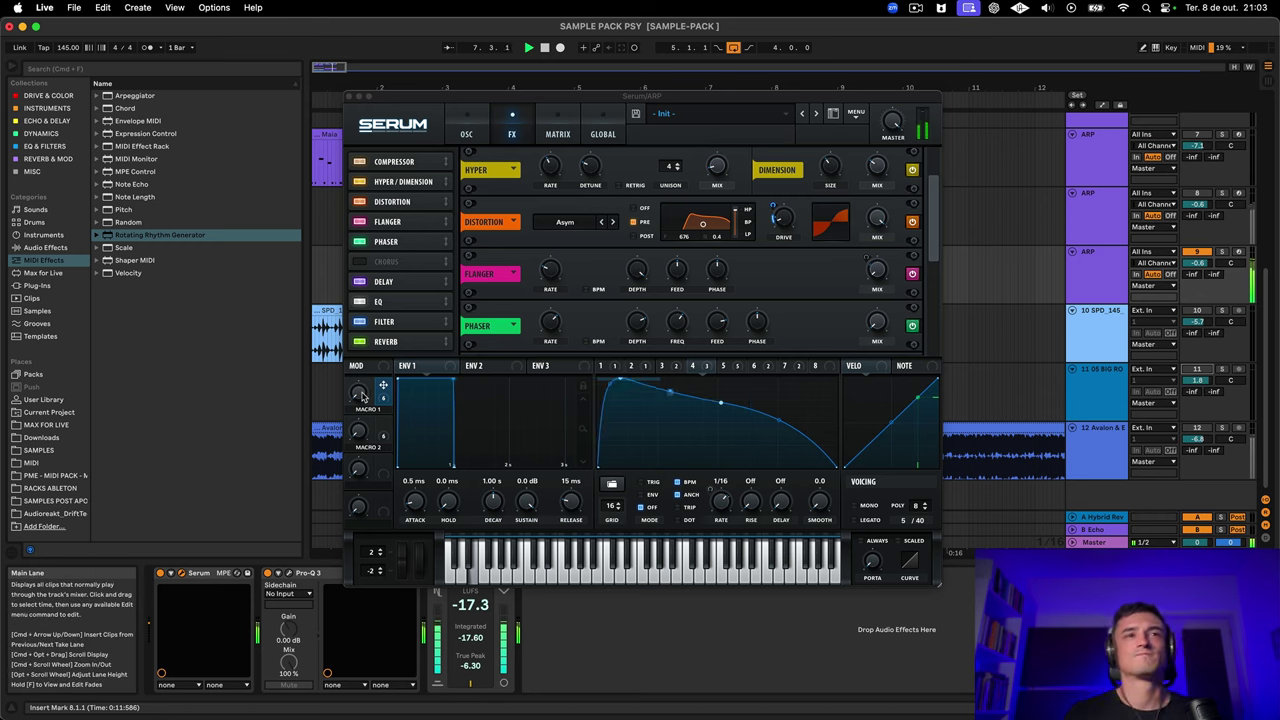
click(362, 395)
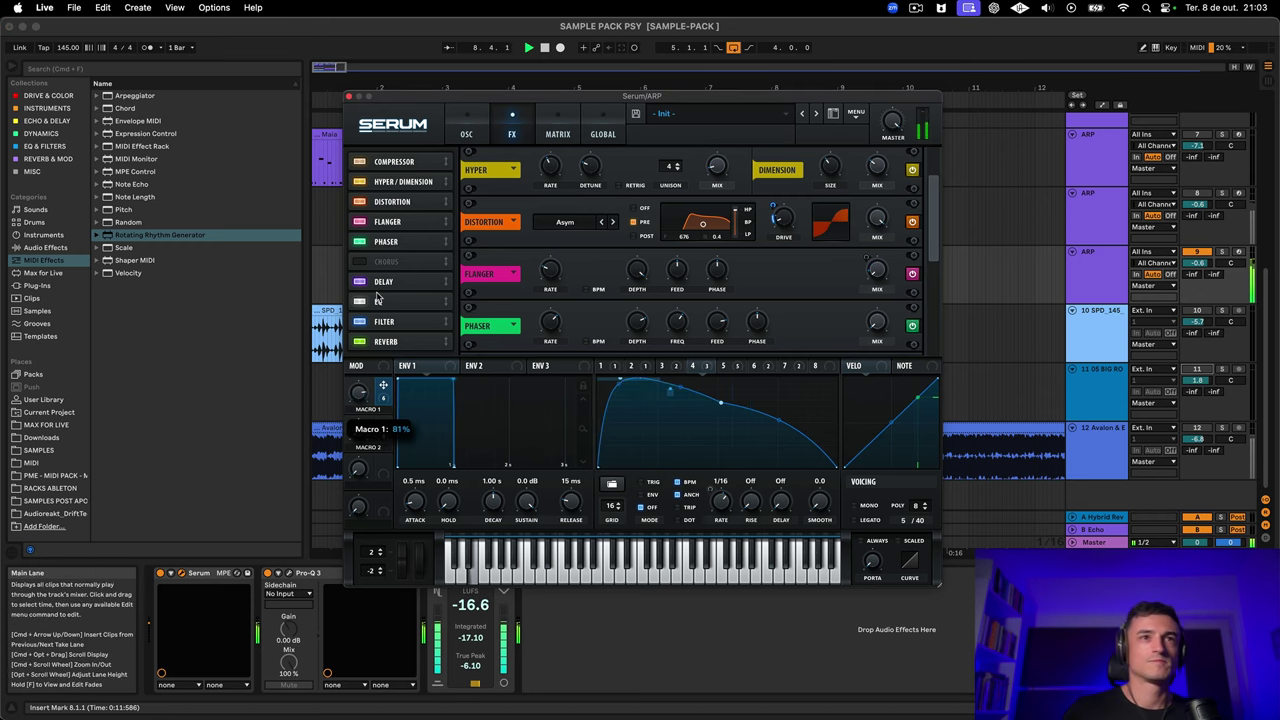
mouse_move(365, 430)
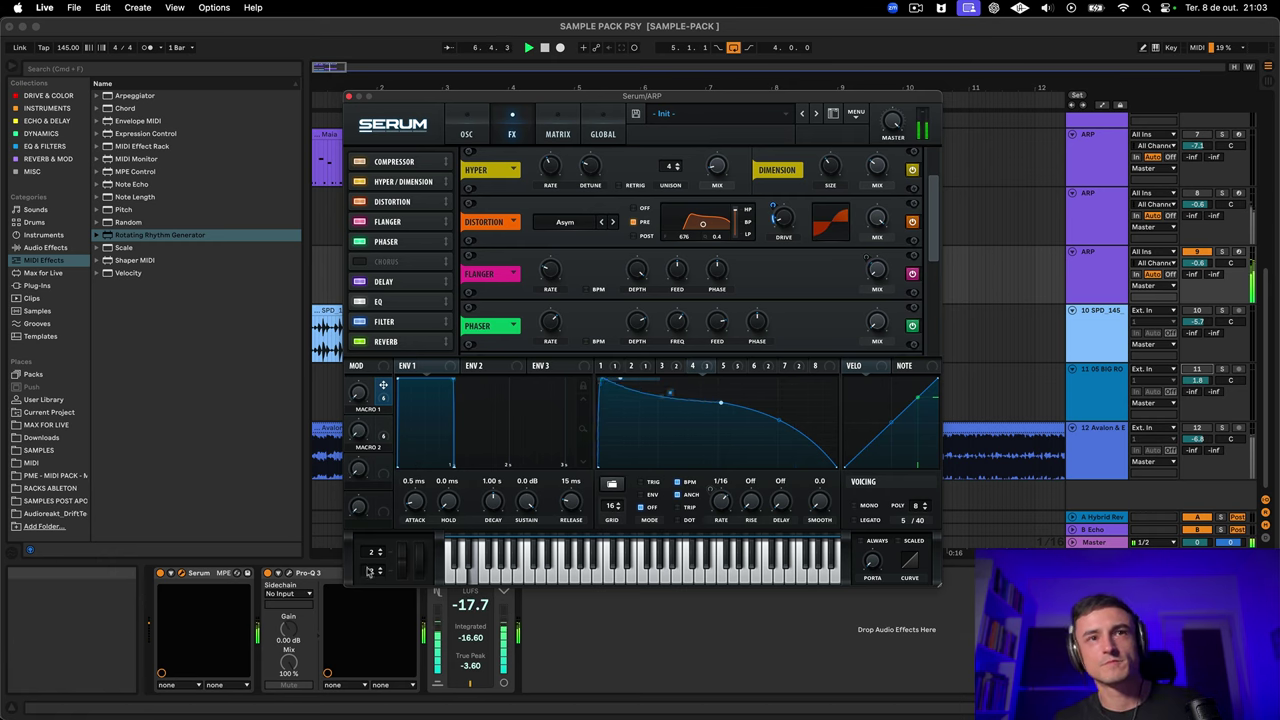
click(466, 130)
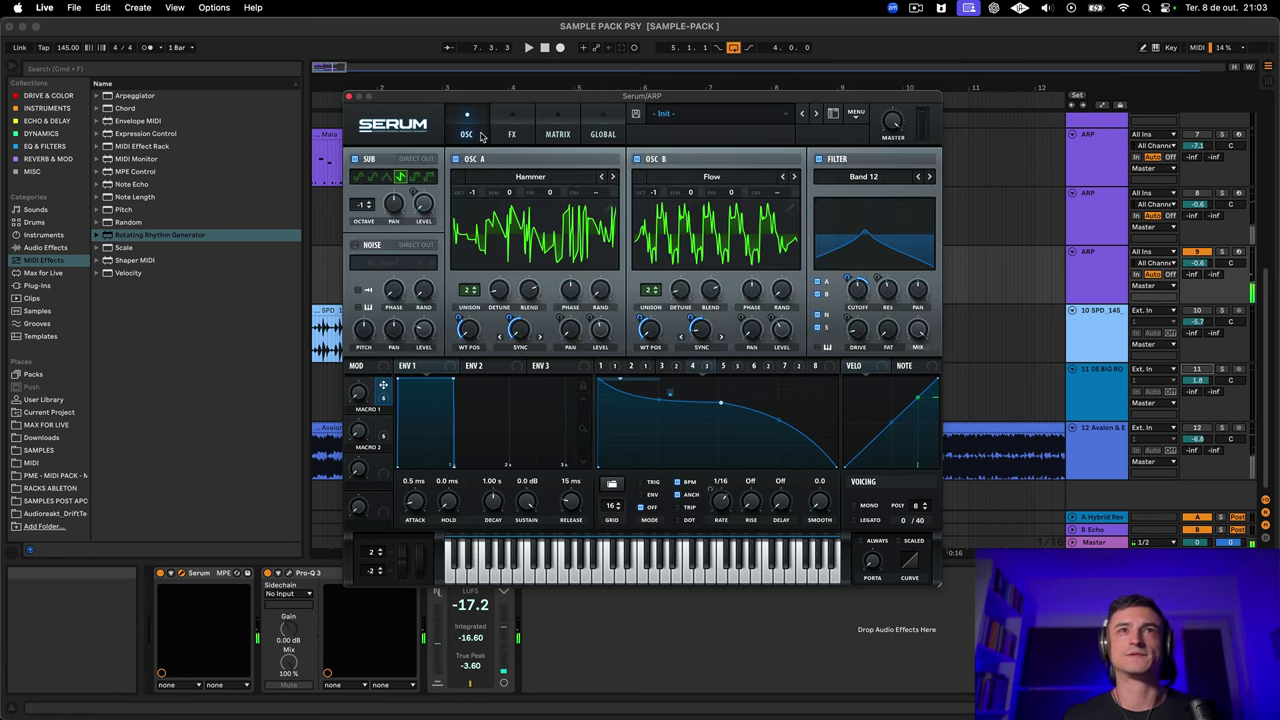